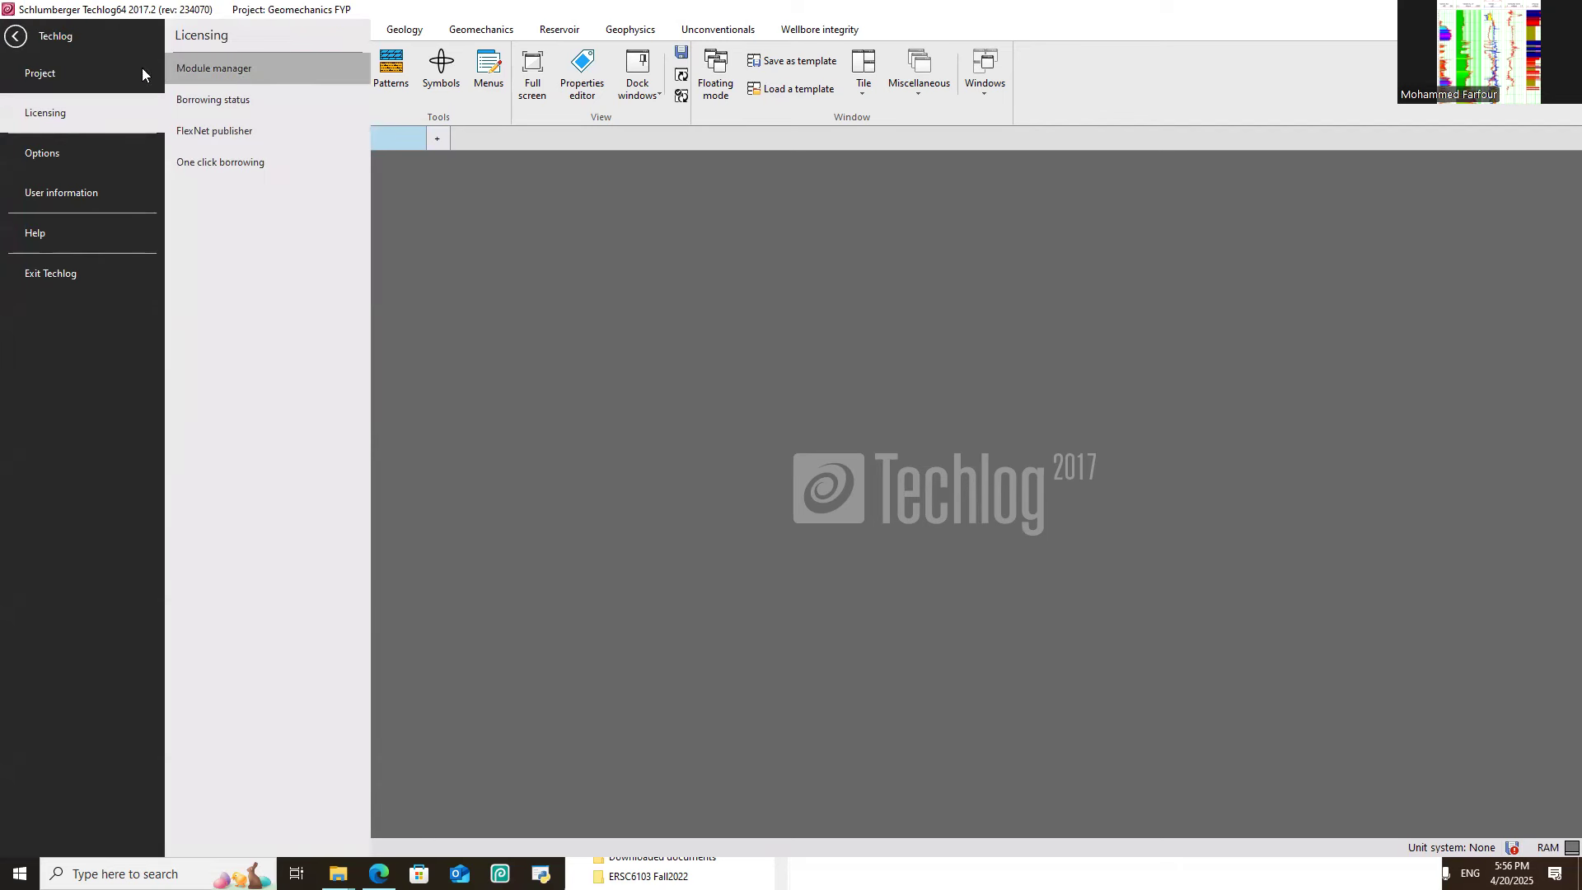
Load the LAS file 15_9-F-11A from the volve folder into the Techlog project's file import area.
click(11, 37)
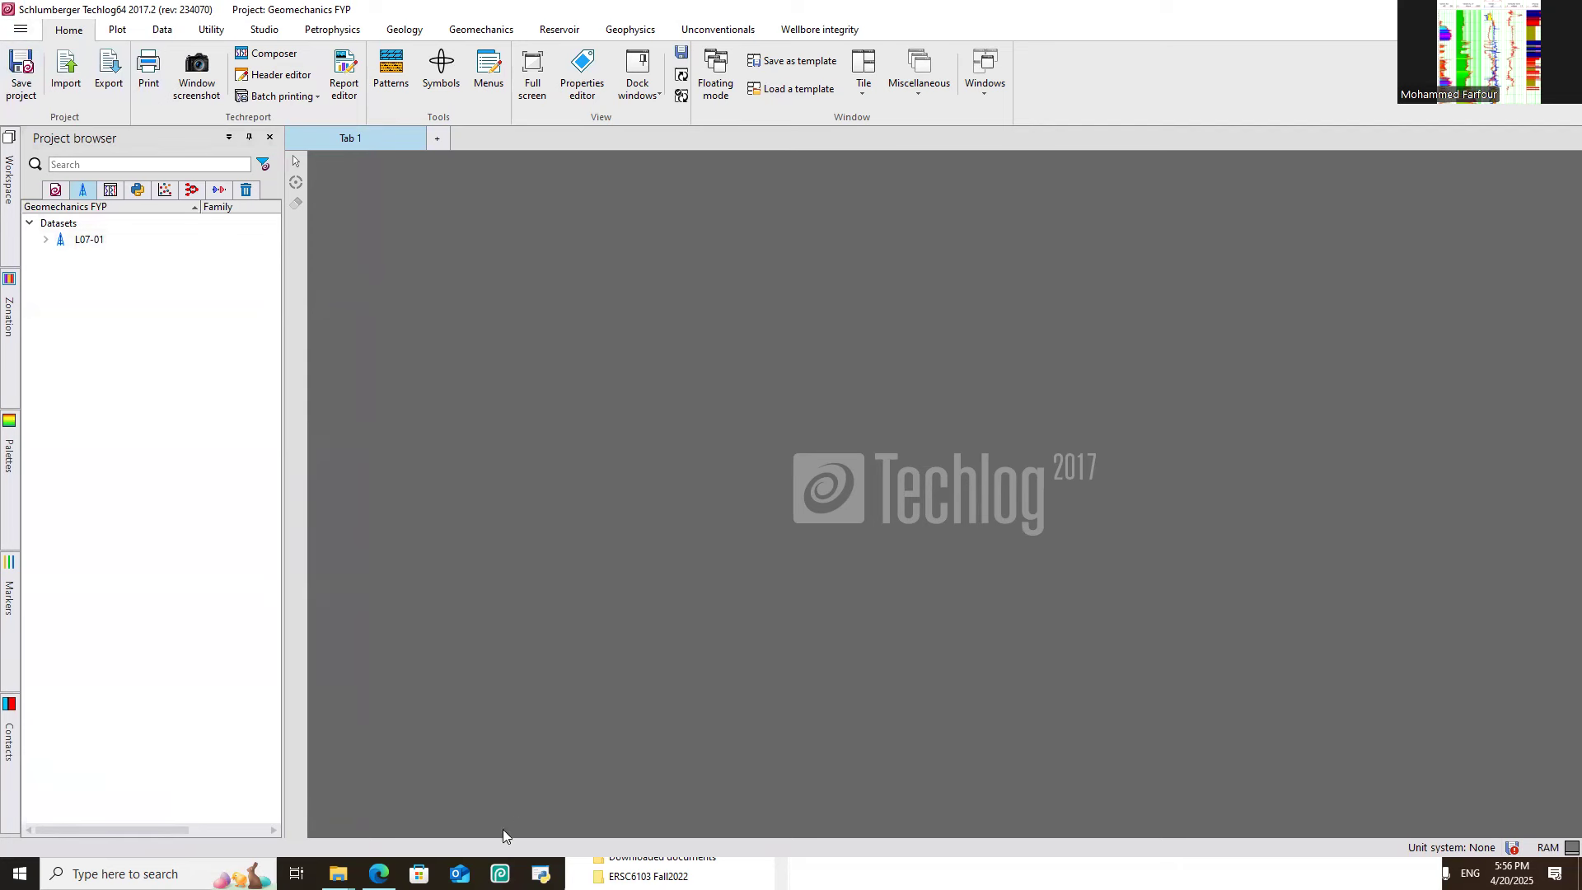
mouse_move(338, 874)
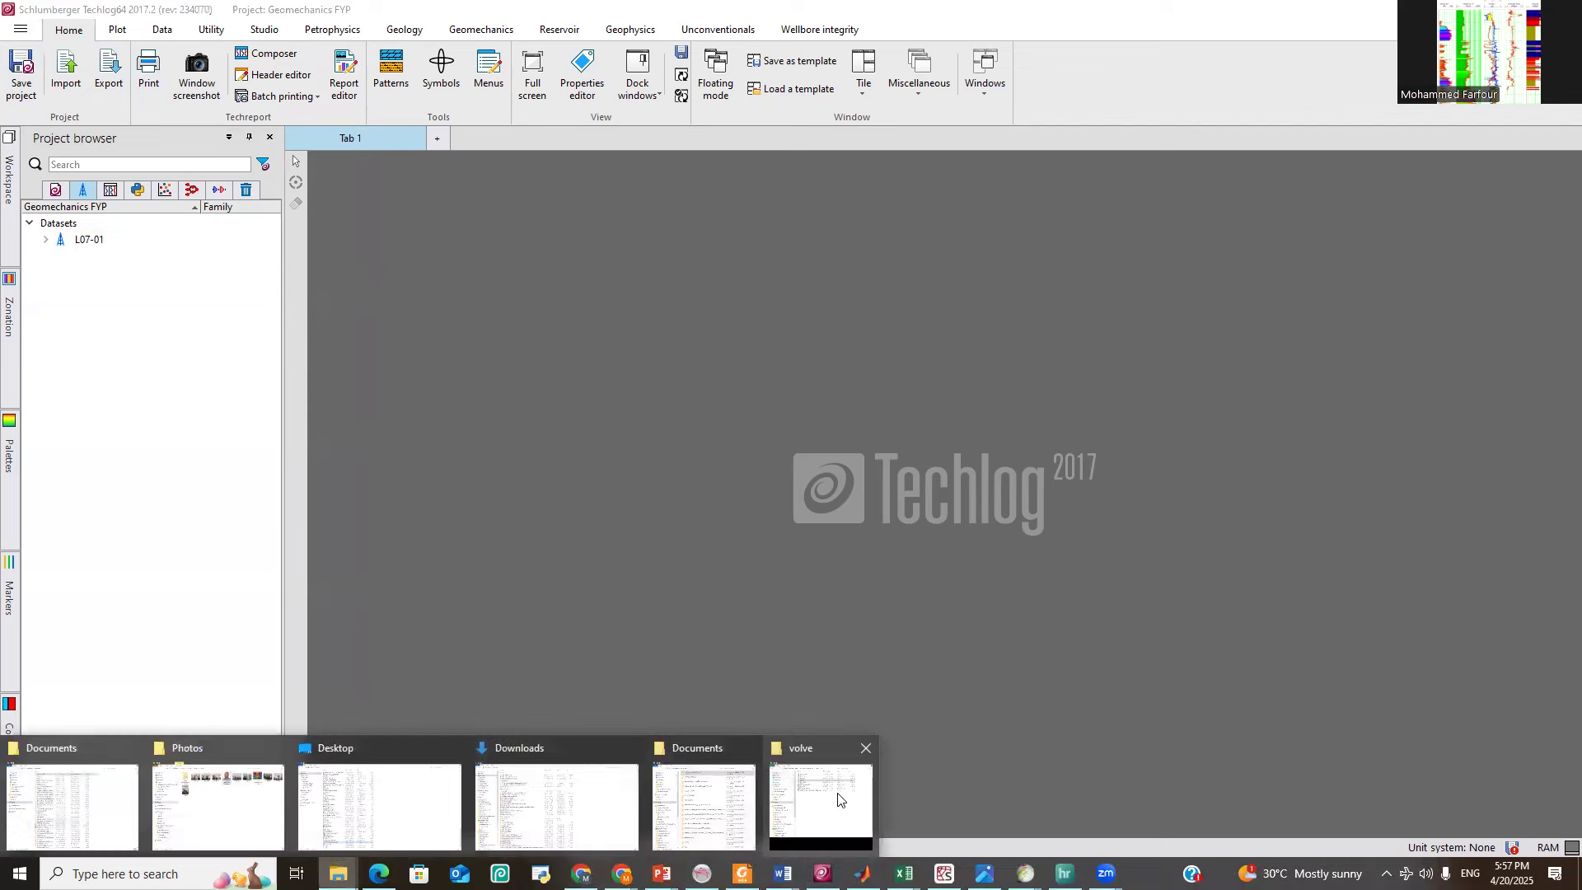
click(838, 800)
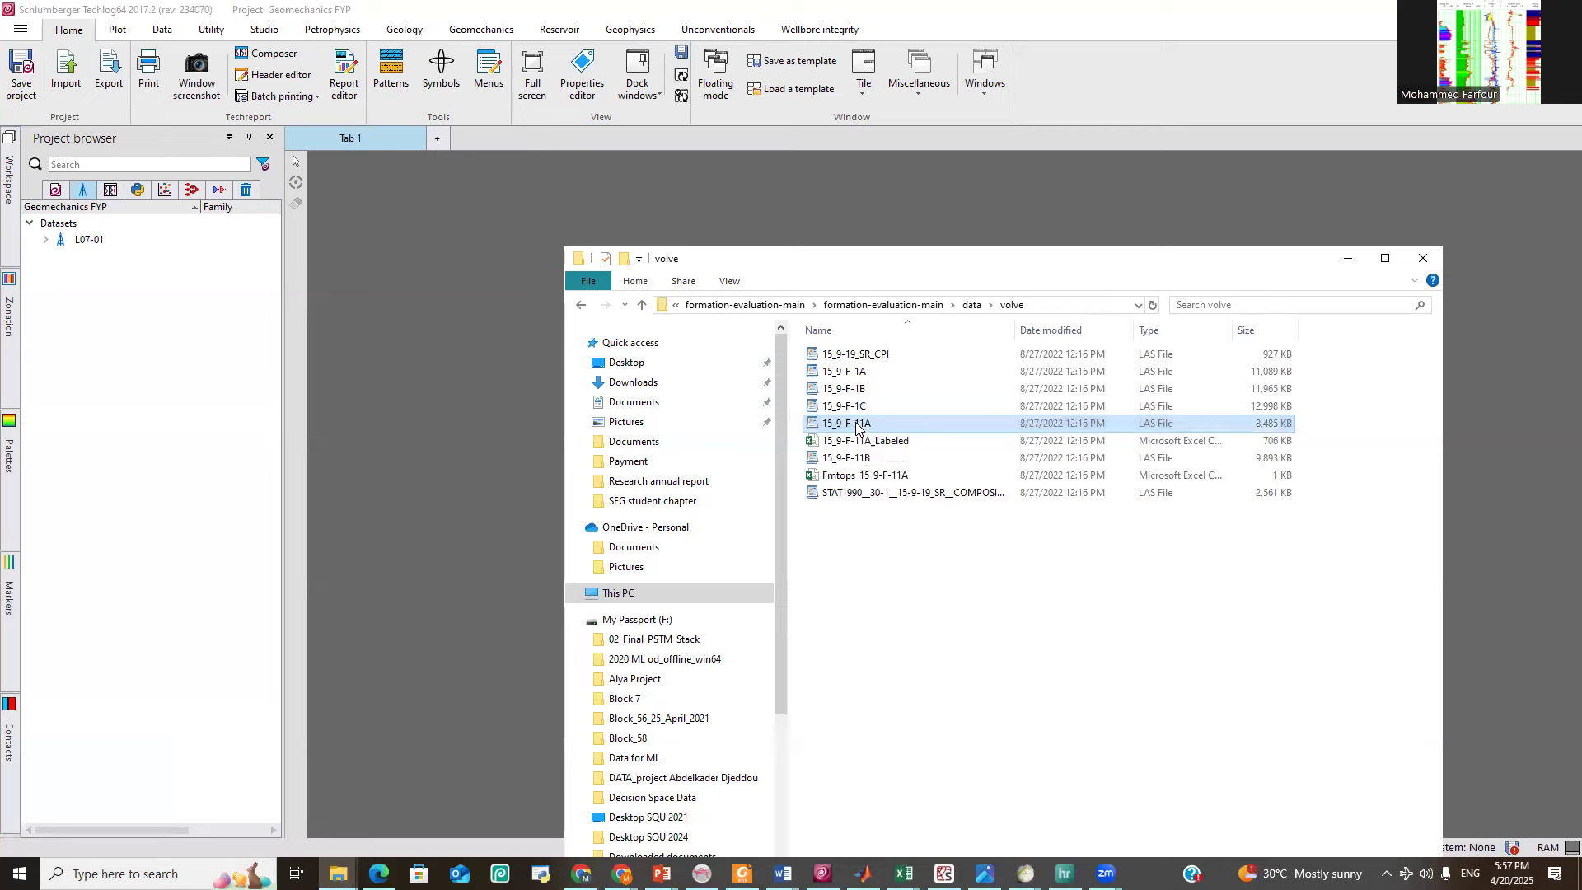
drag(855, 426, 246, 285)
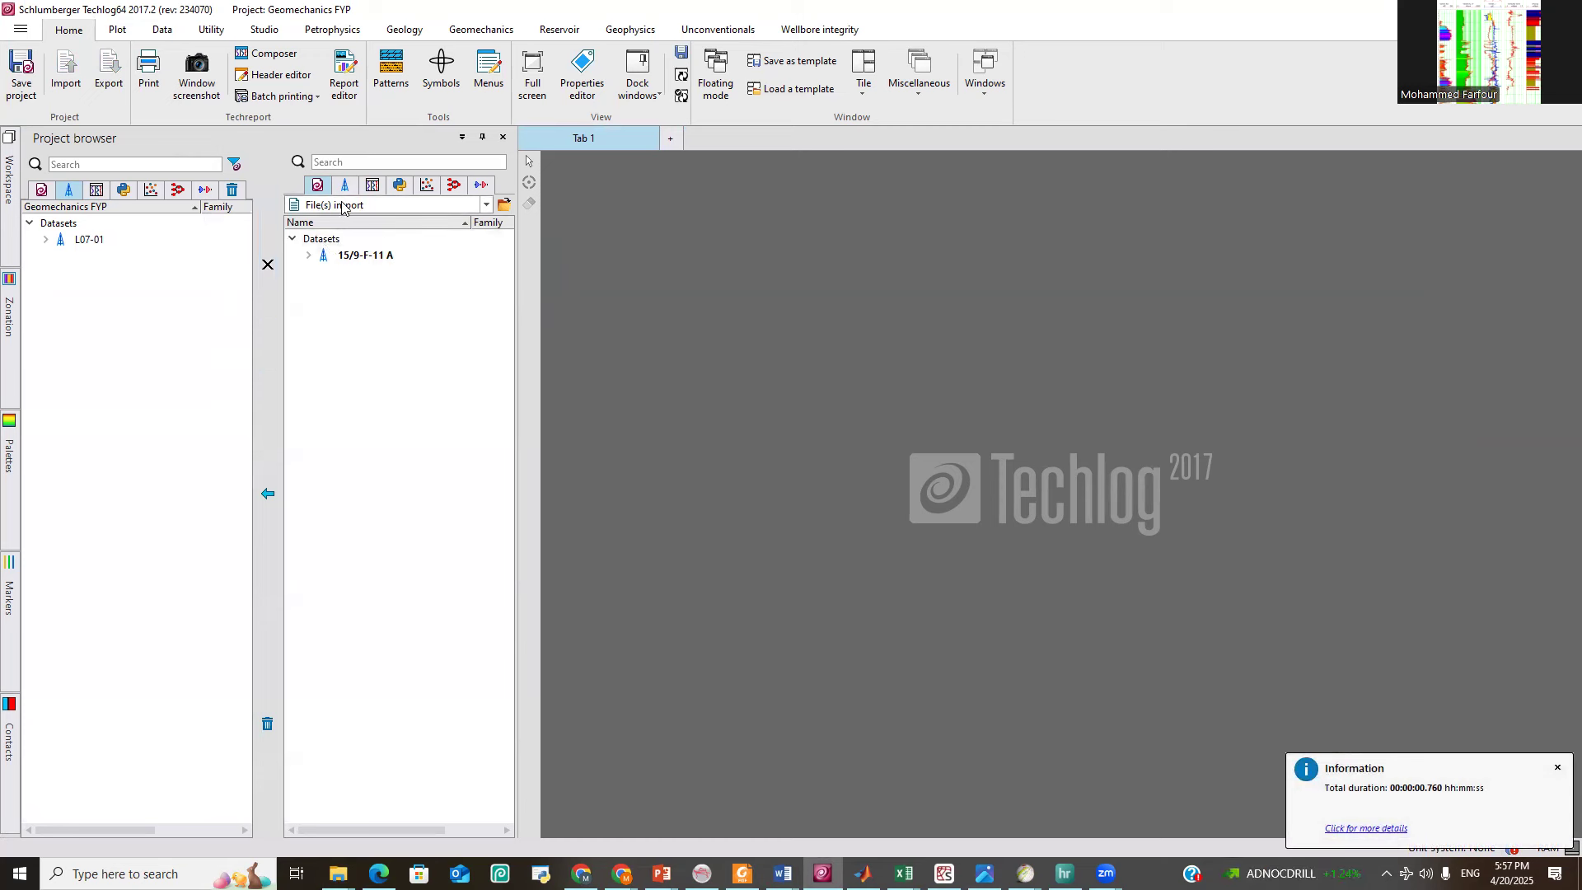
Import the variables BS through RT of the 15_9-F-11A dataset into the project, leaving out the ABDCQF curves.
click(310, 257)
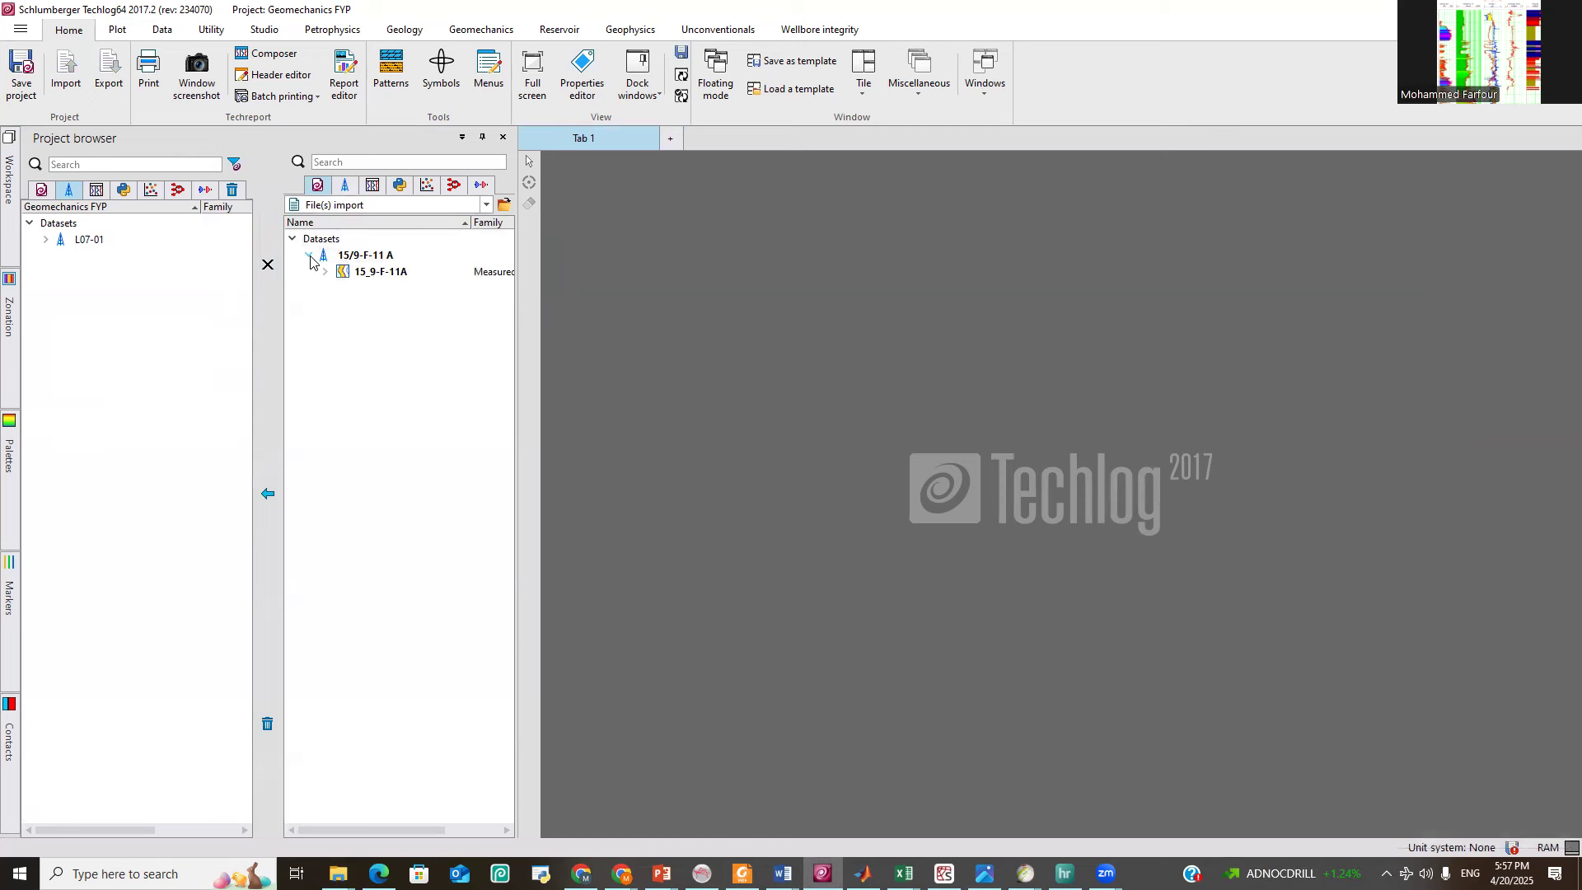
click(325, 273)
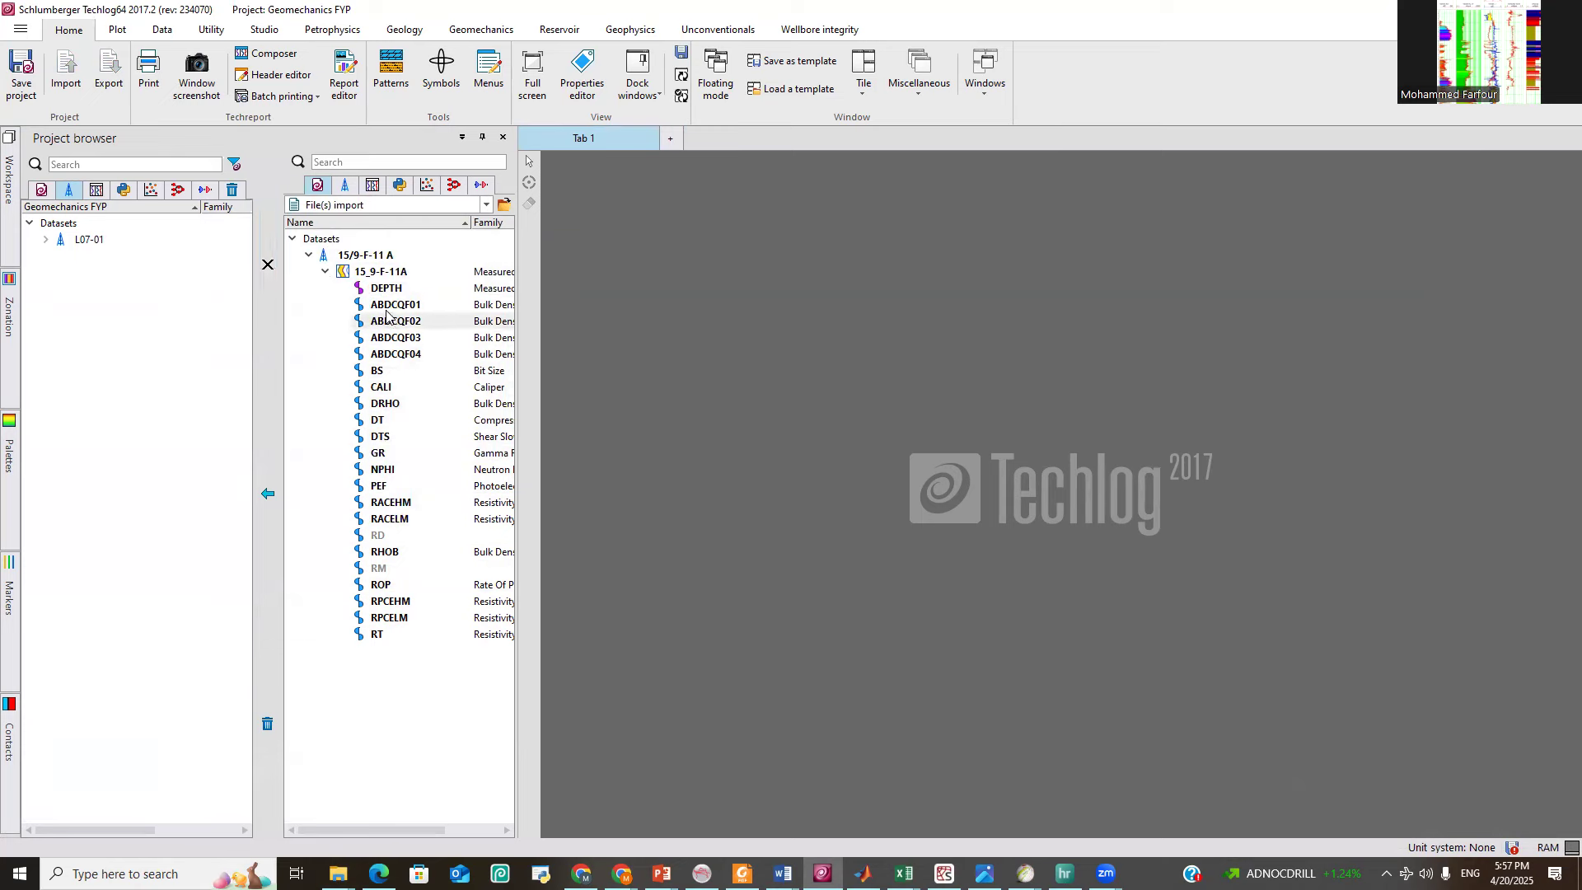
click(379, 375)
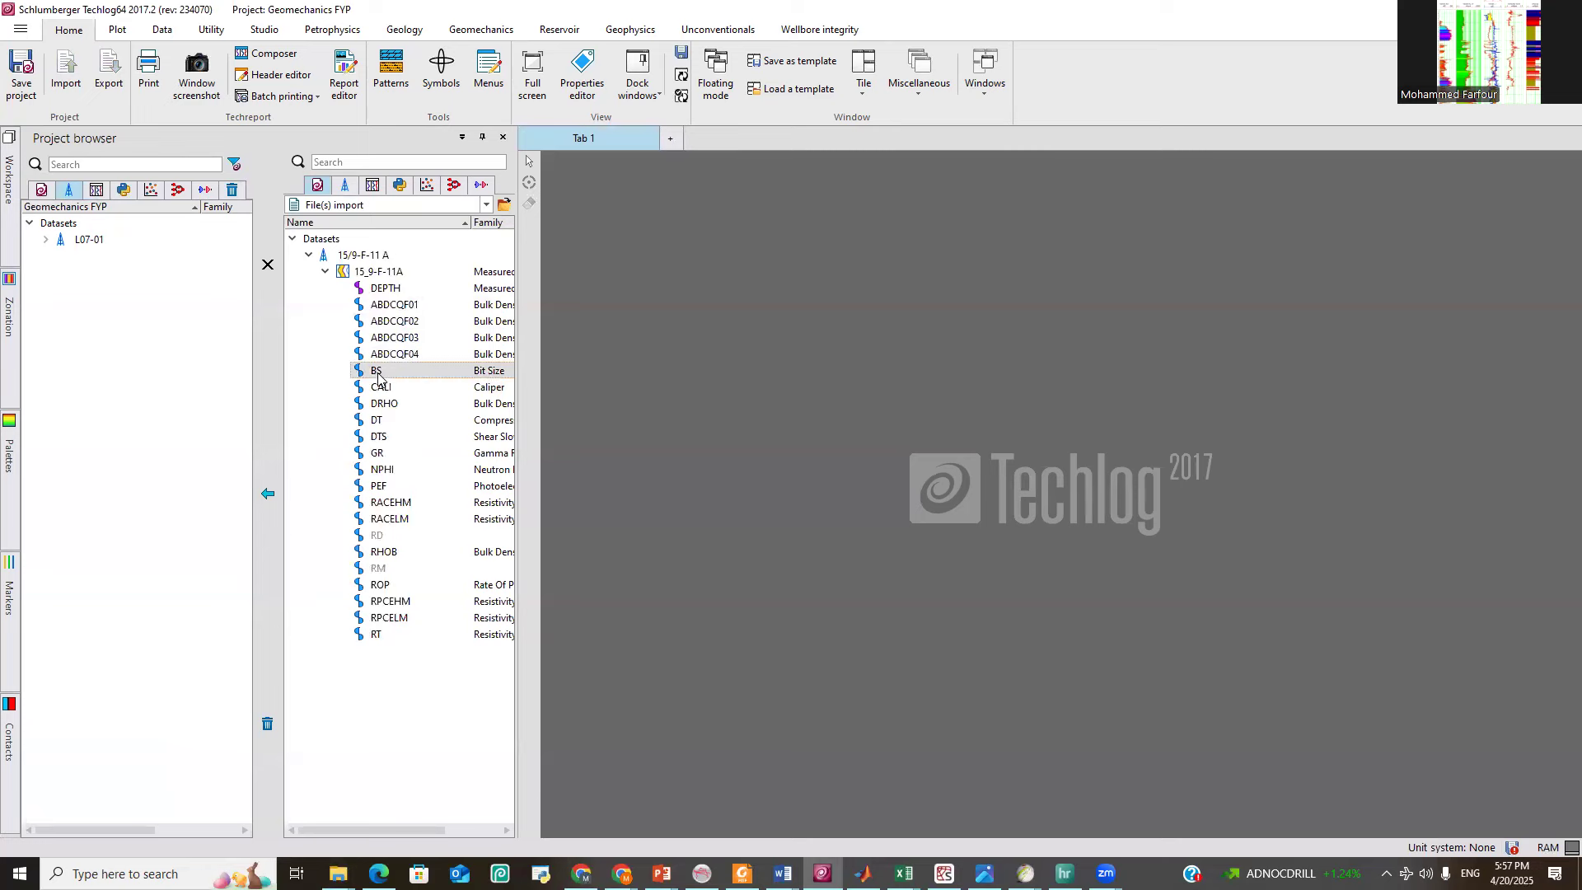
shift+click(377, 635)
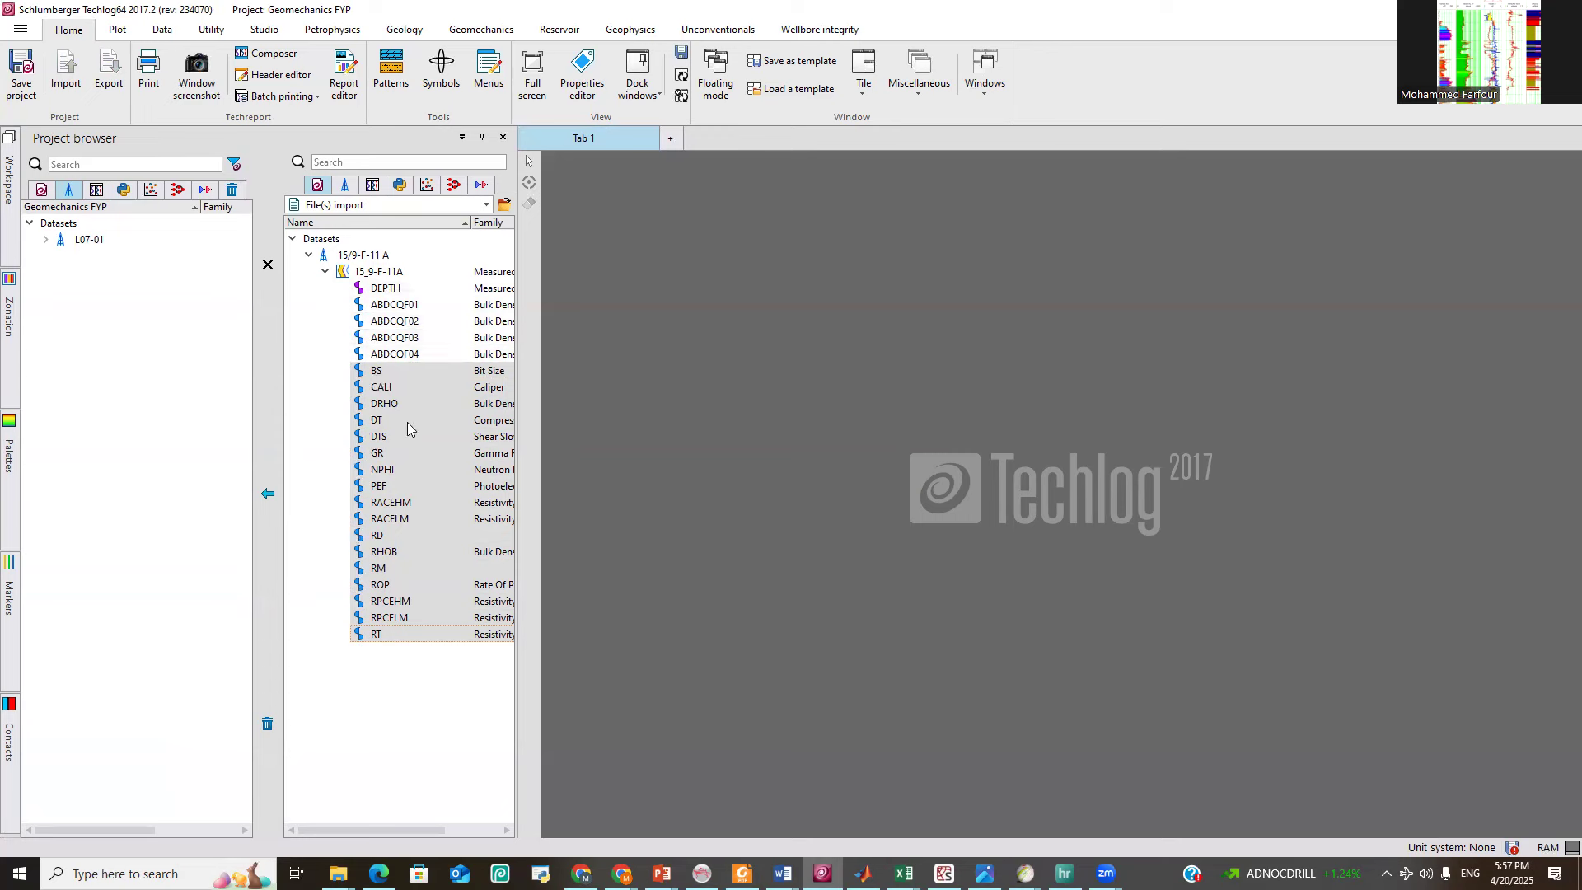
click(270, 493)
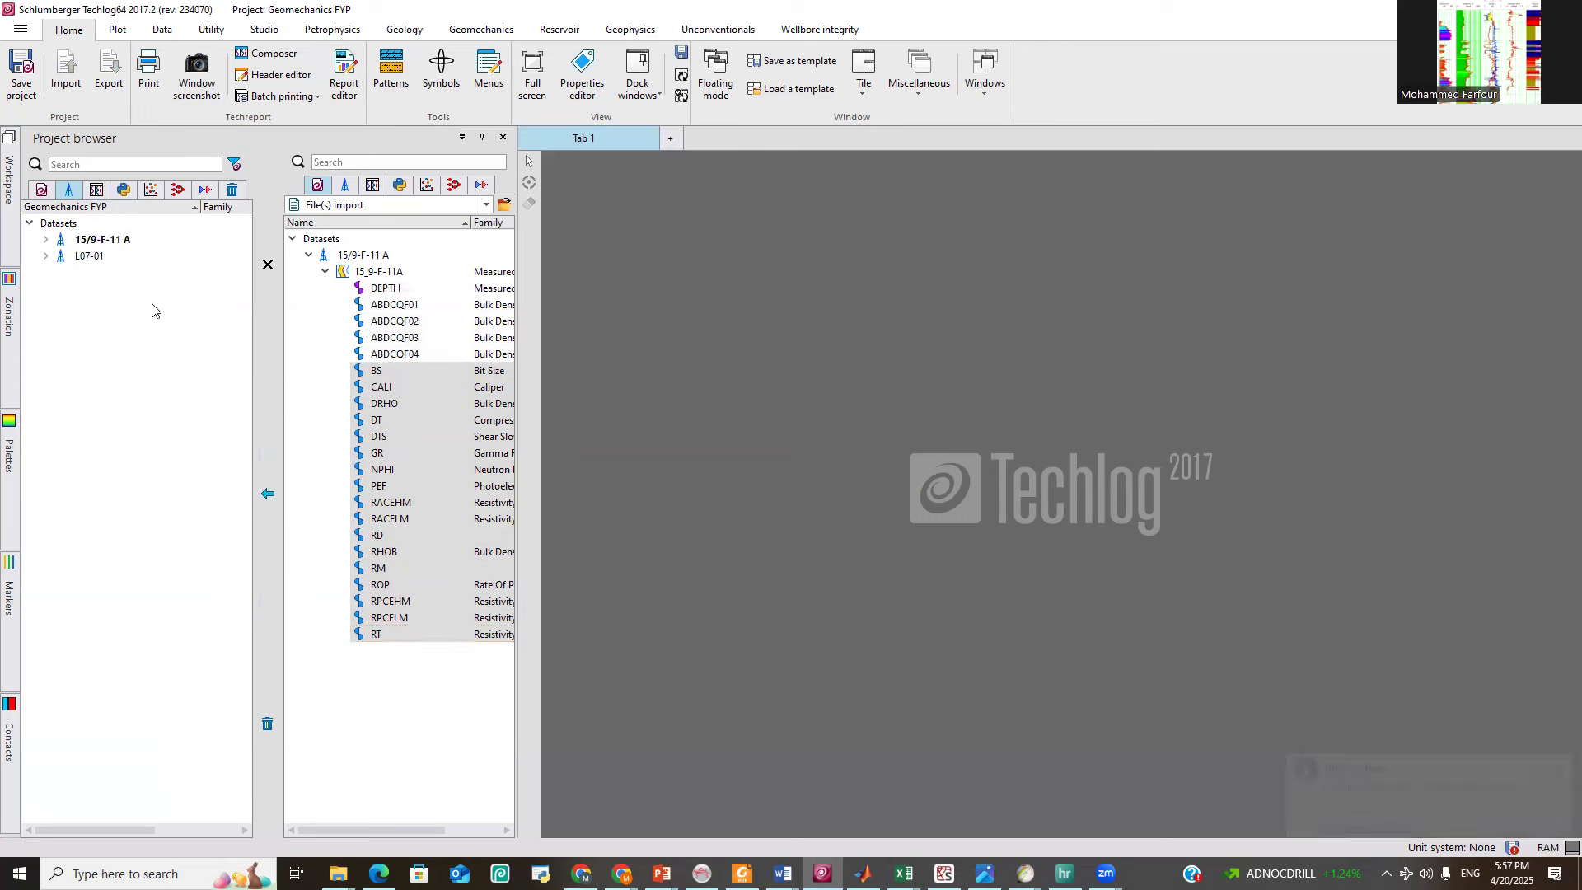
Expand the imported 15_9-F-11A dataset, close the file import area, and widen the project browser to show families and units.
click(46, 241)
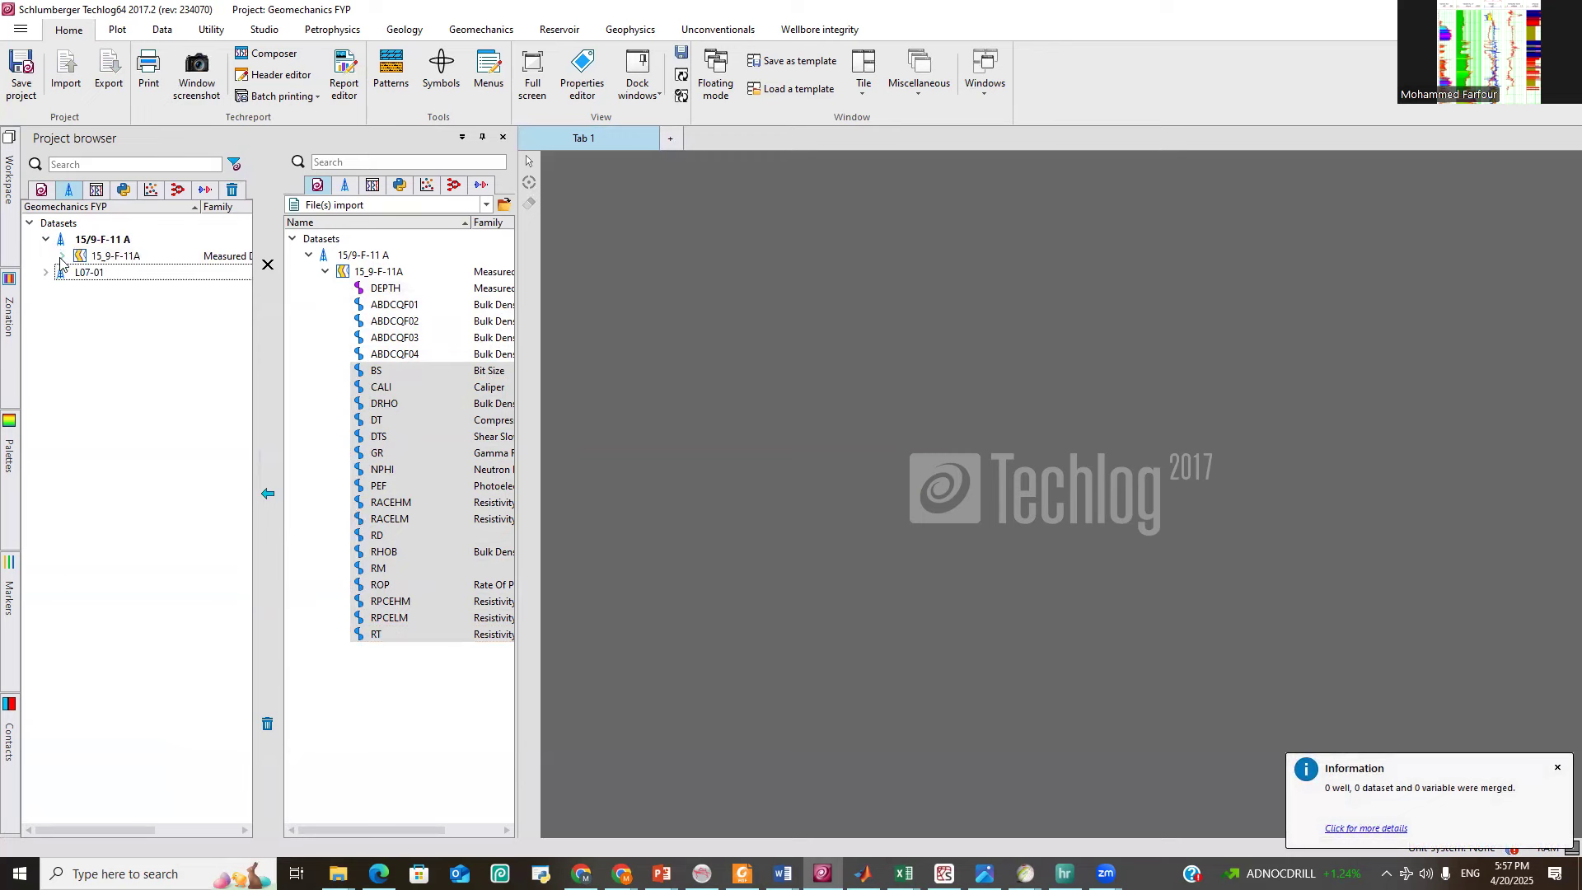
click(62, 256)
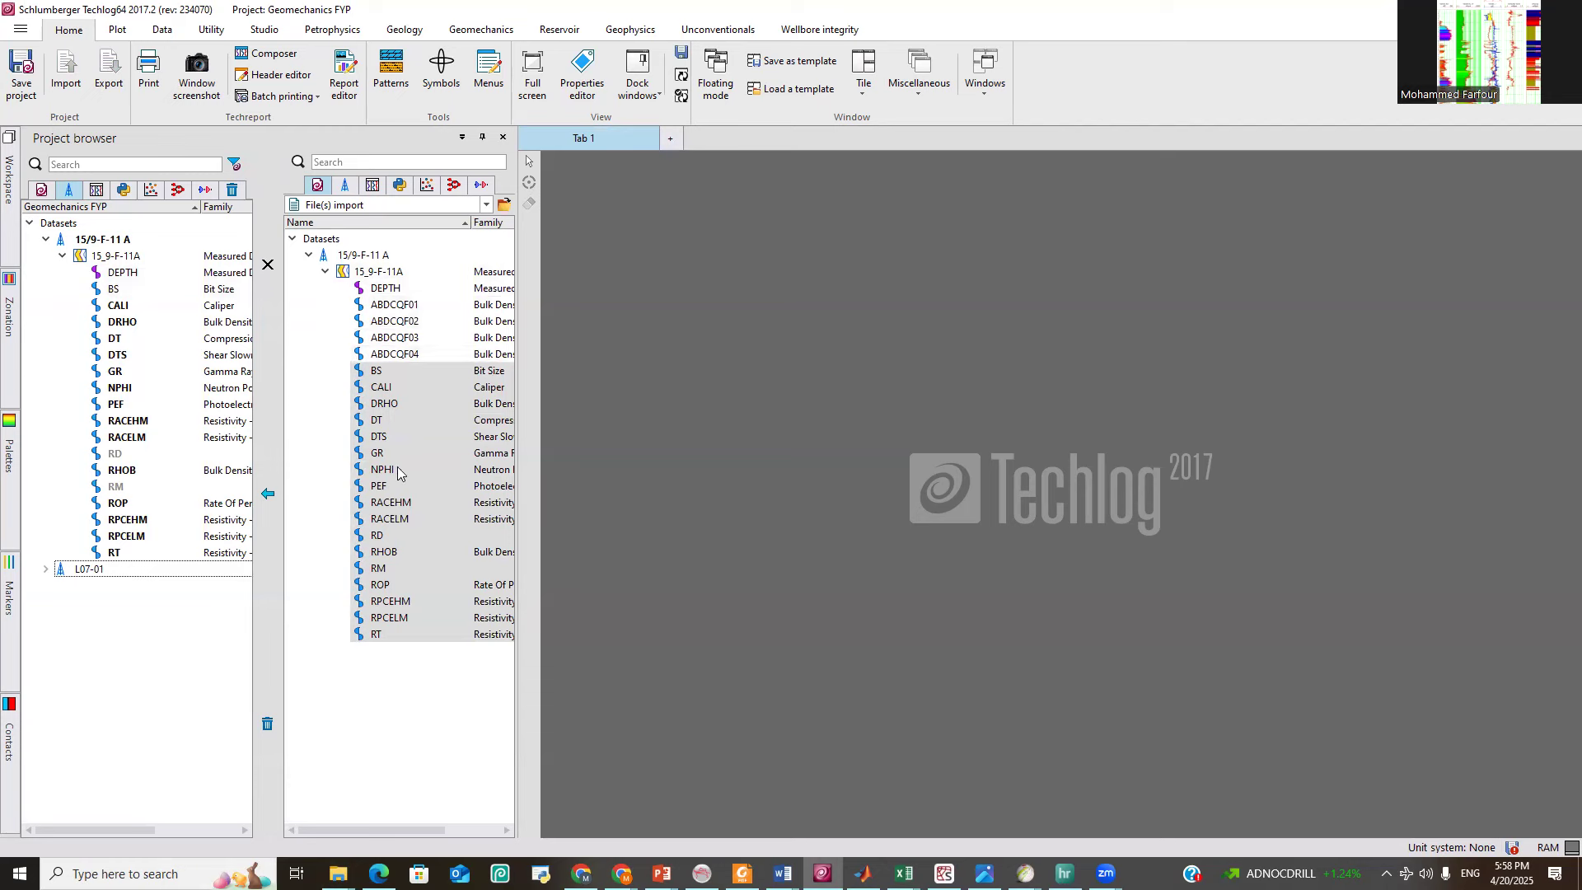
click(268, 268)
drag(283, 309, 386, 297)
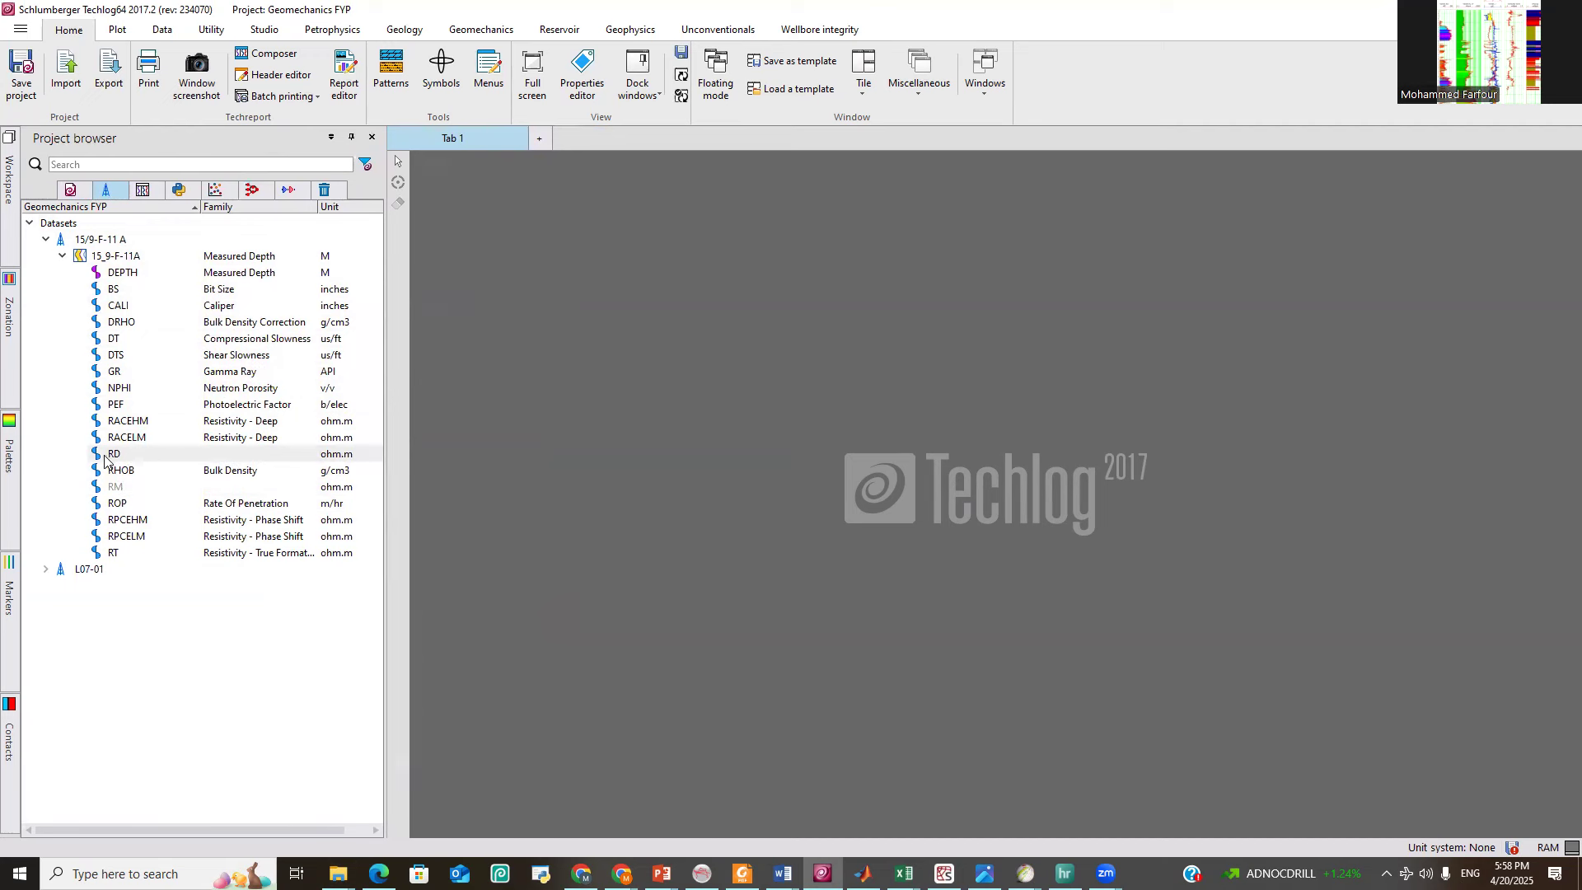
Manually reassign the RD variable to the Deep Resistivity family.
right_click(142, 458)
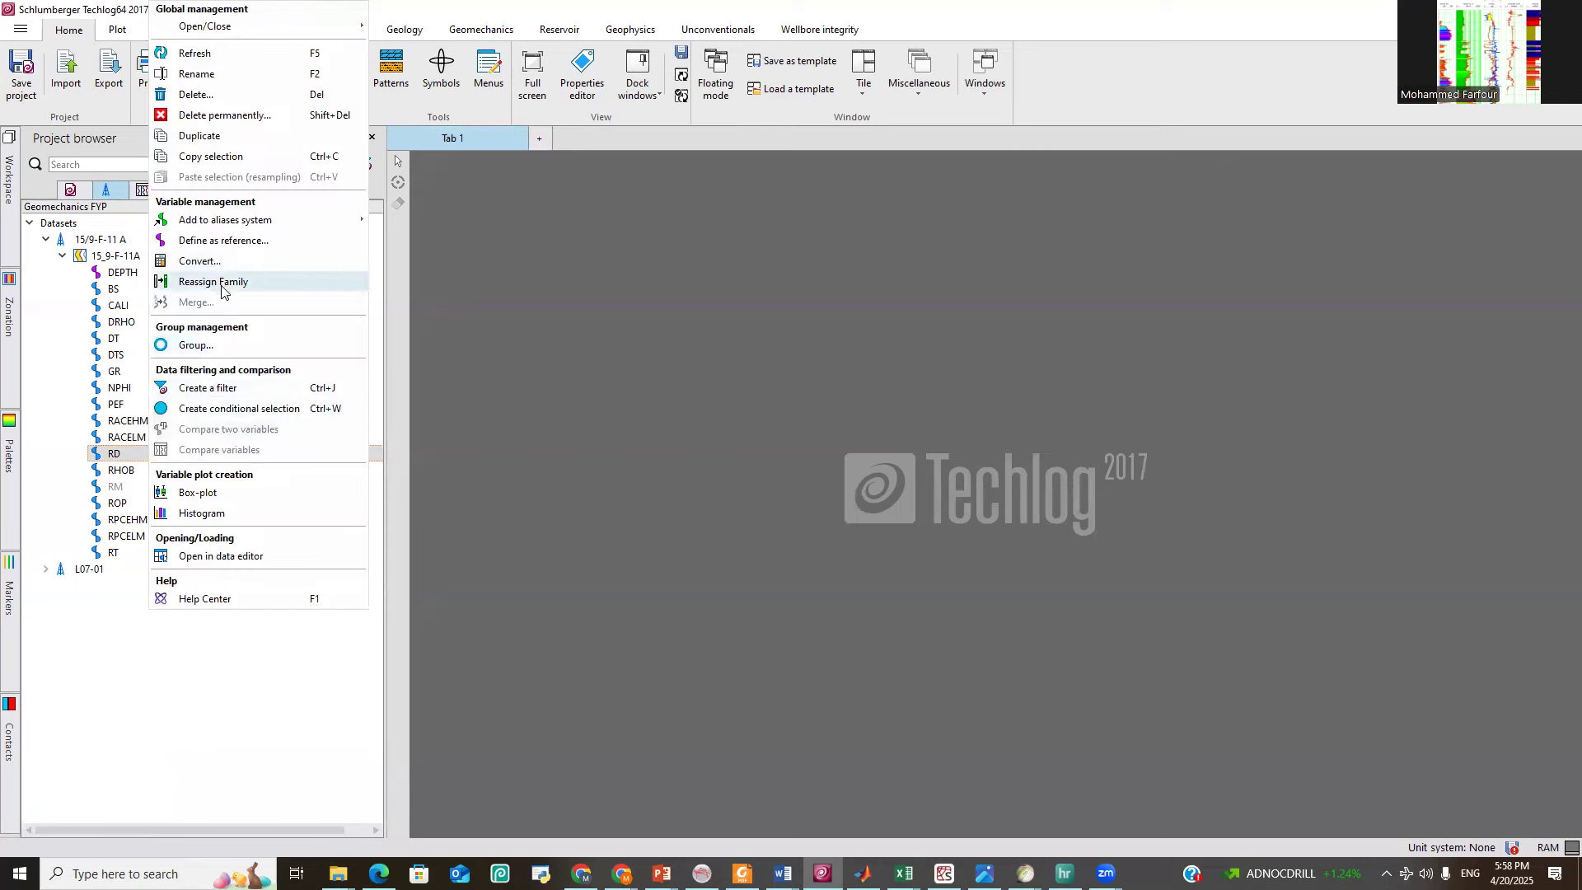
click(221, 286)
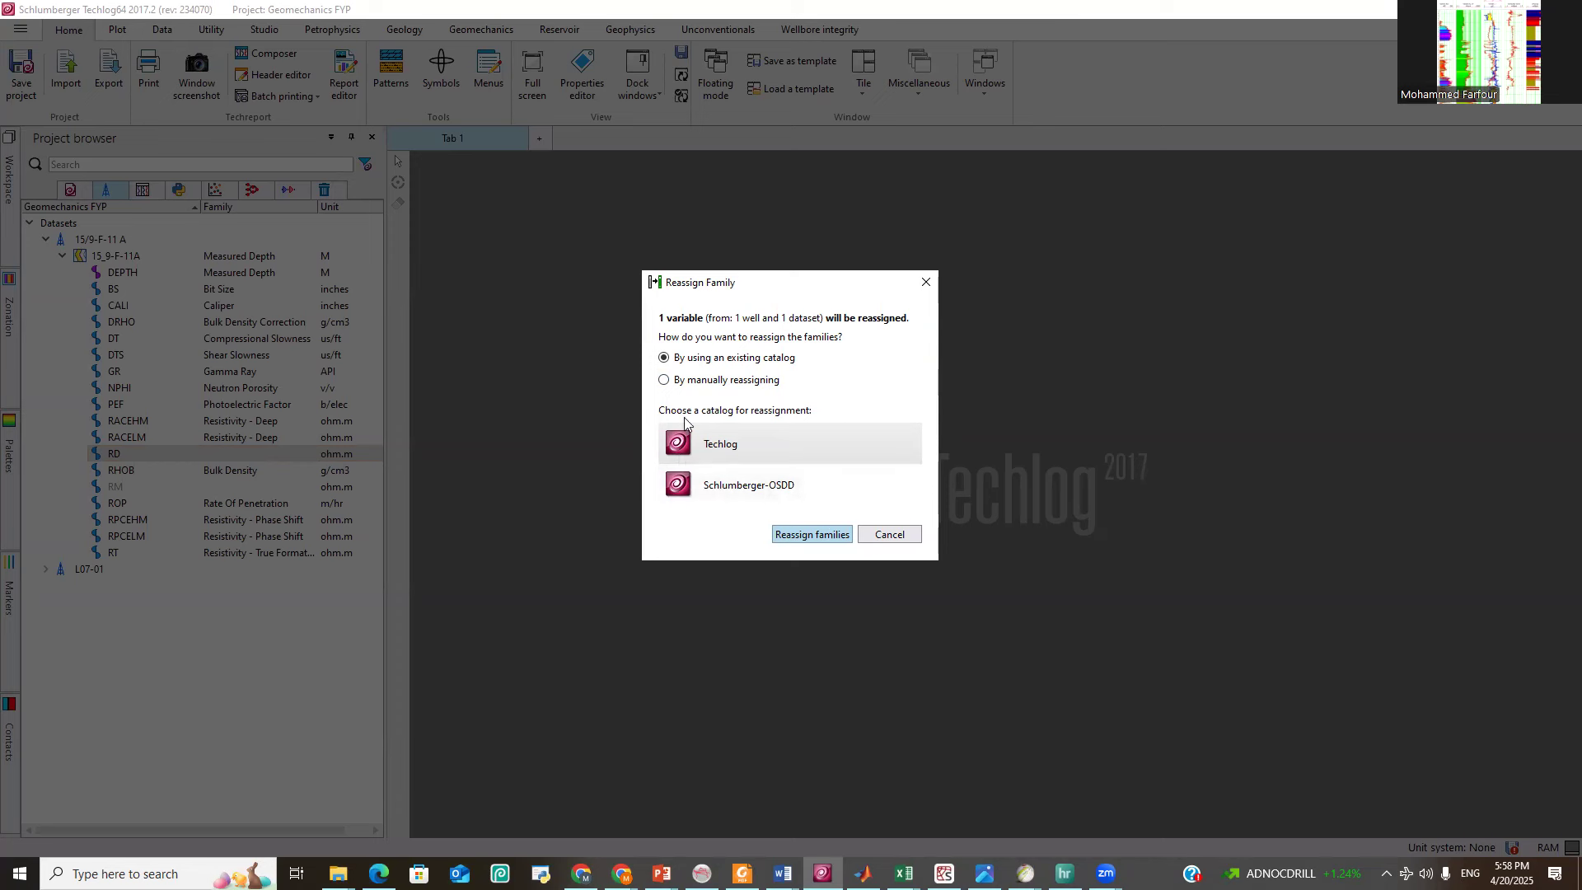
click(663, 381)
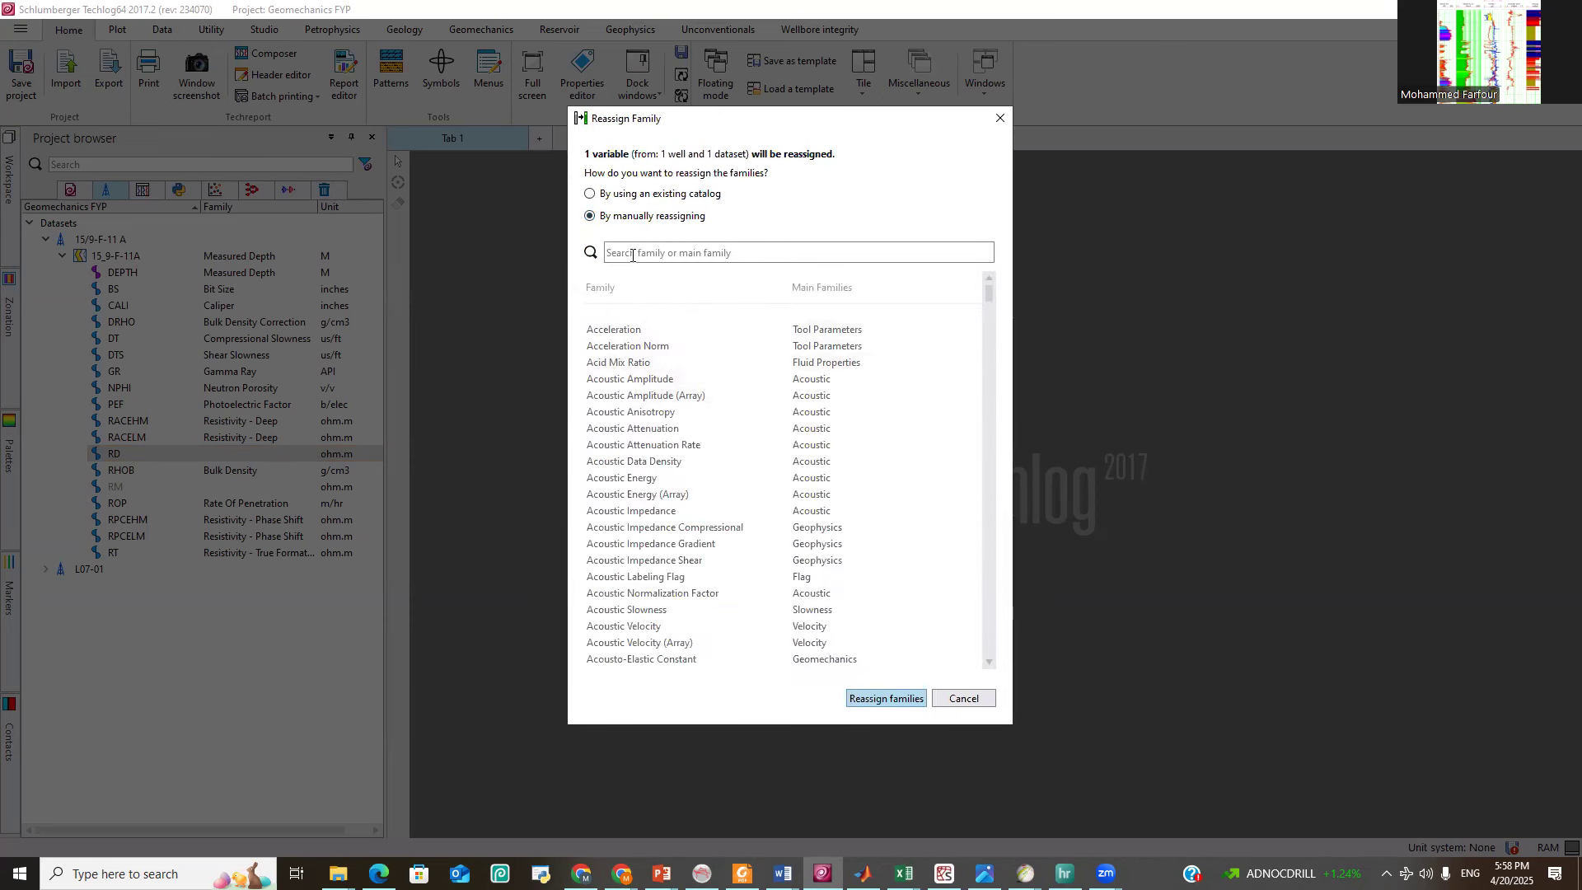
text(deeo)
key(BackSpace)
text(p)
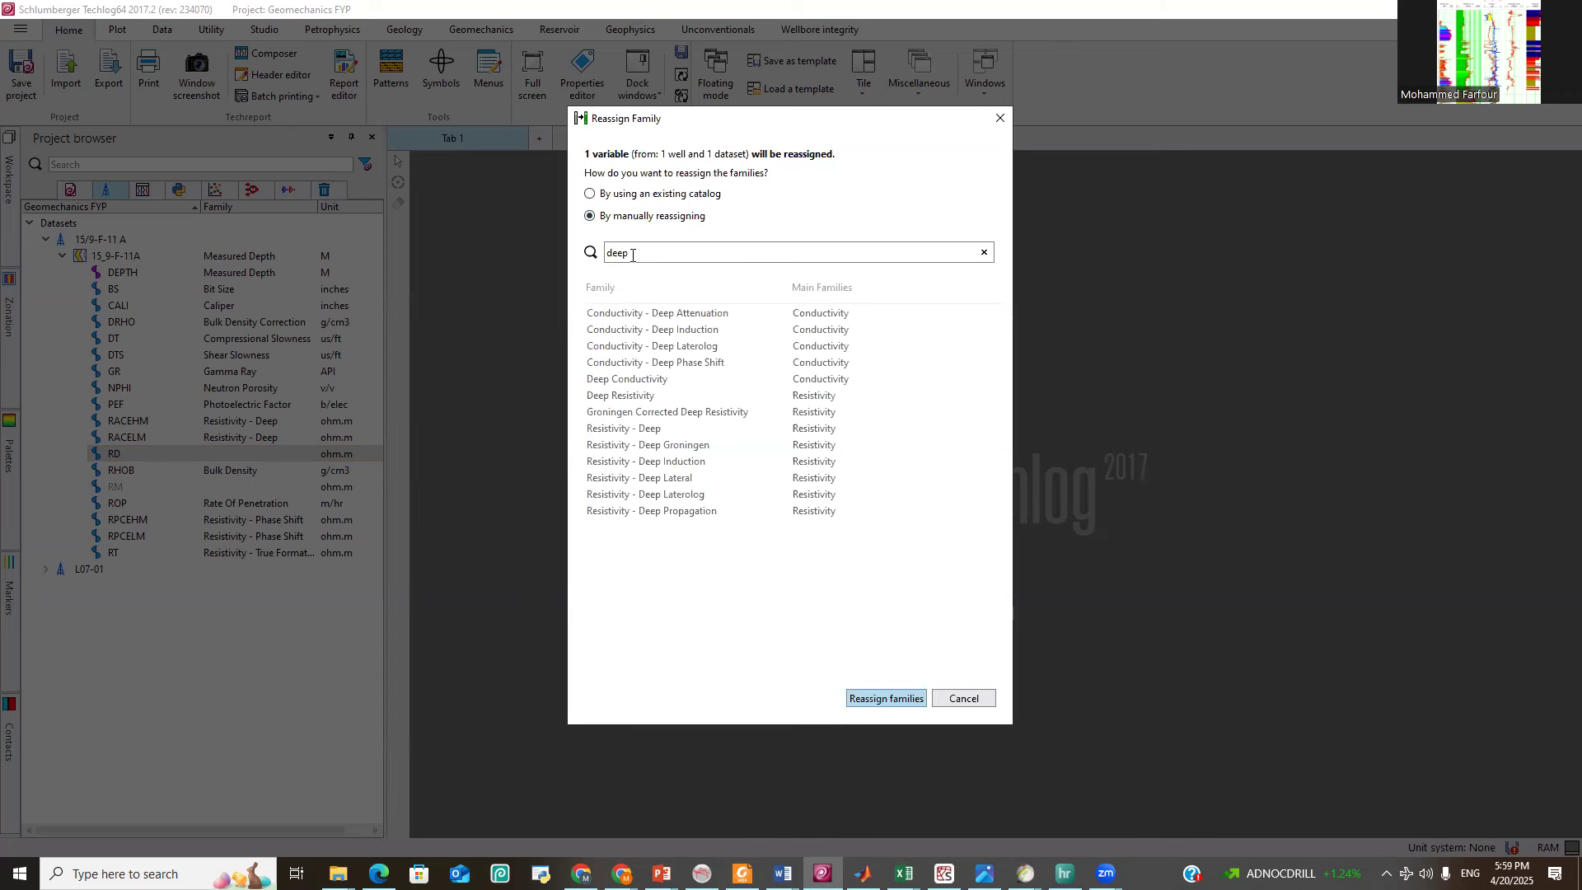
click(639, 396)
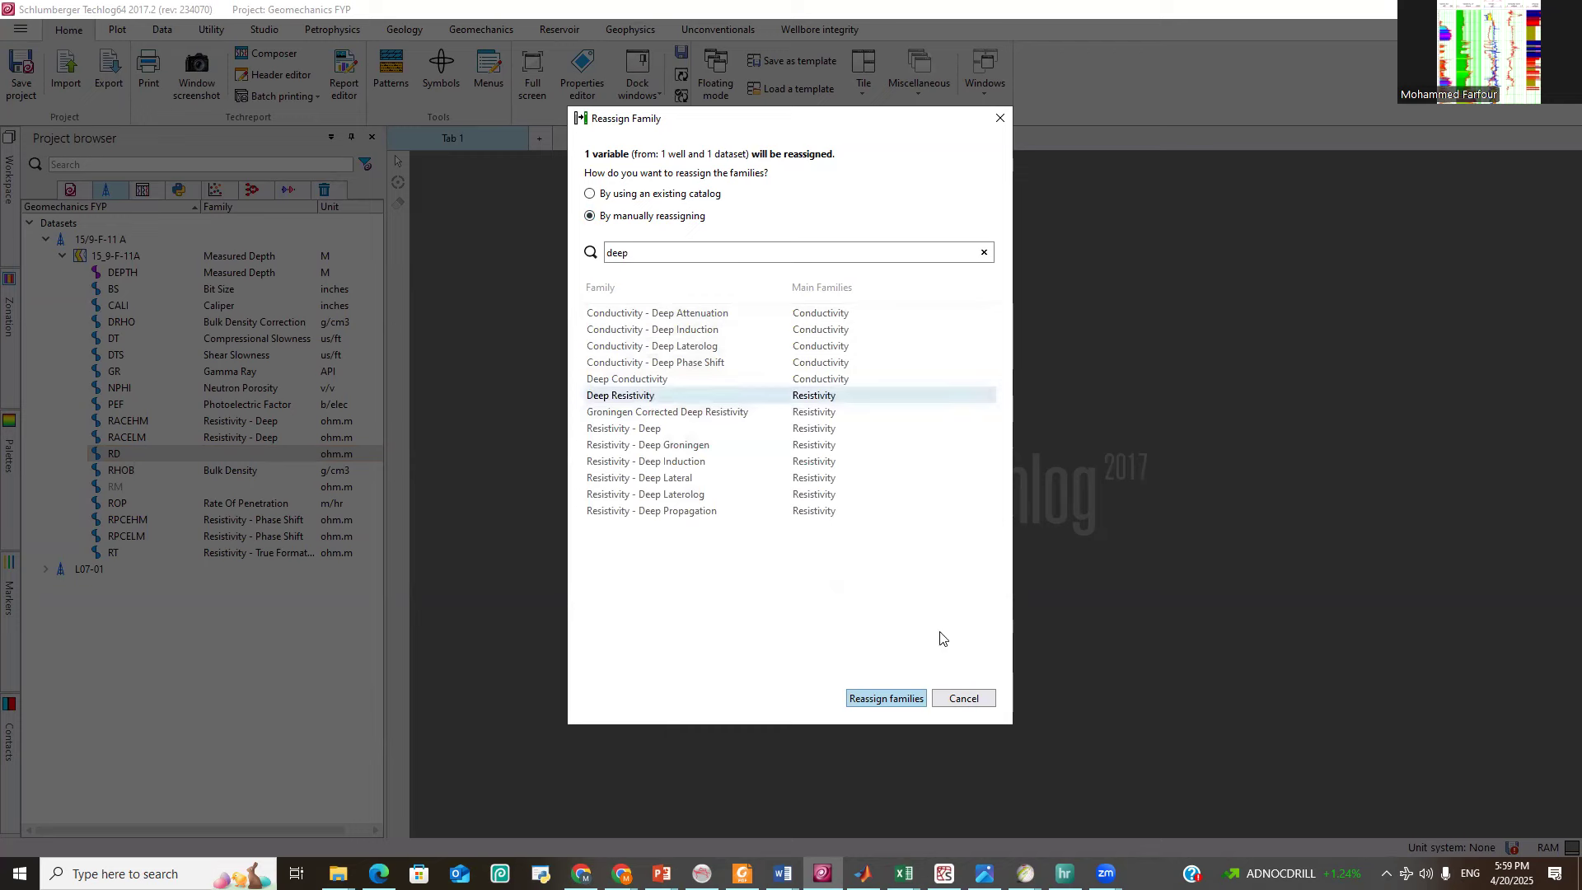
click(883, 699)
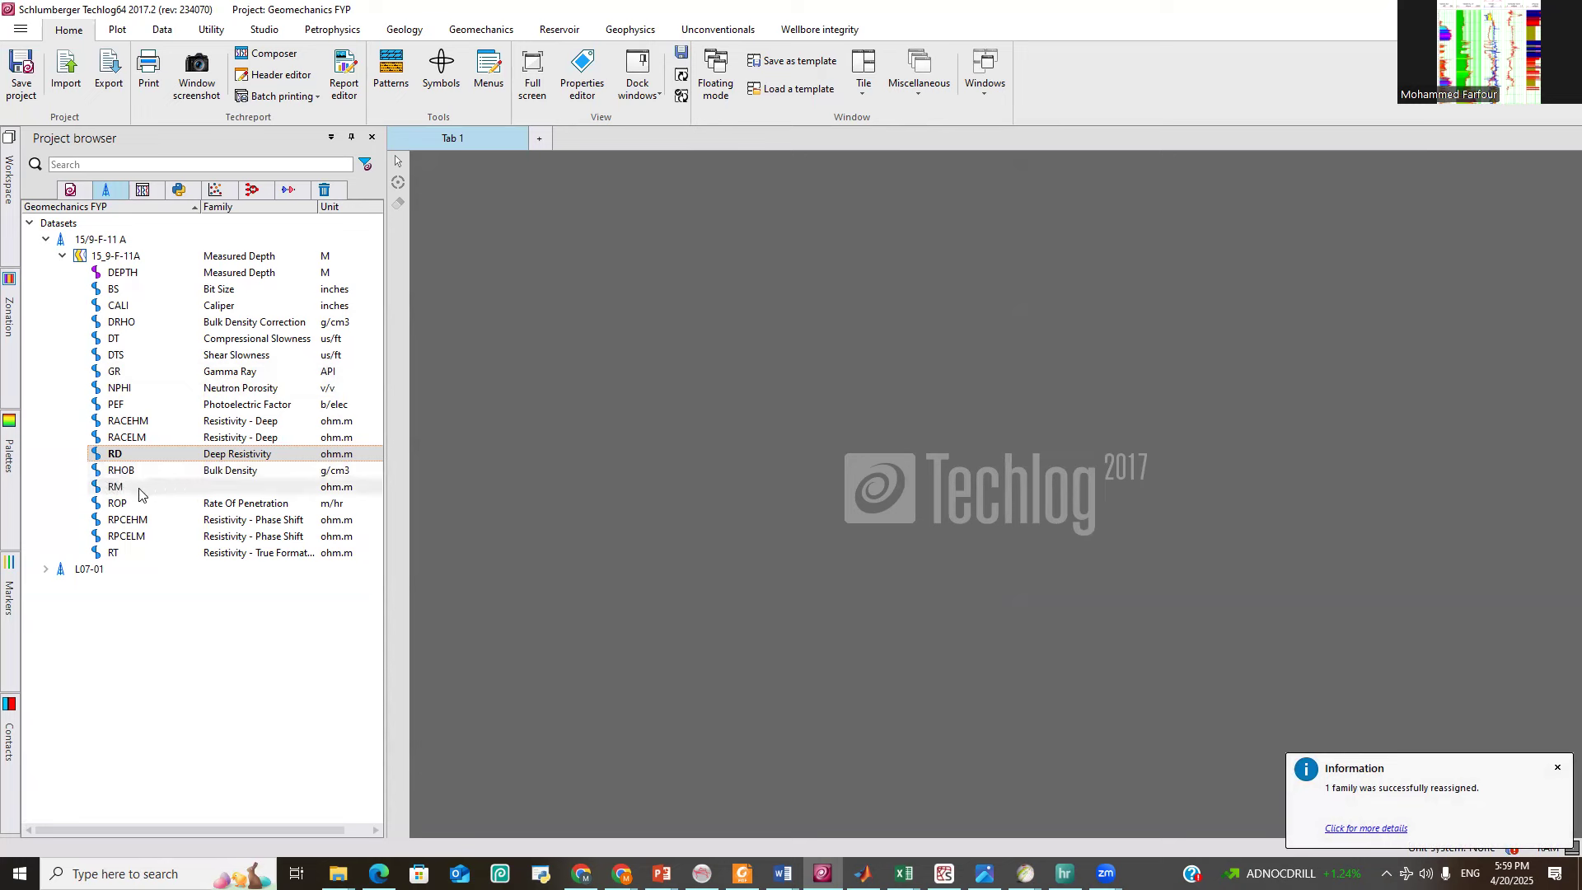
Manually reassign the RM variable to the Medium Resistivity family.
right_click(213, 495)
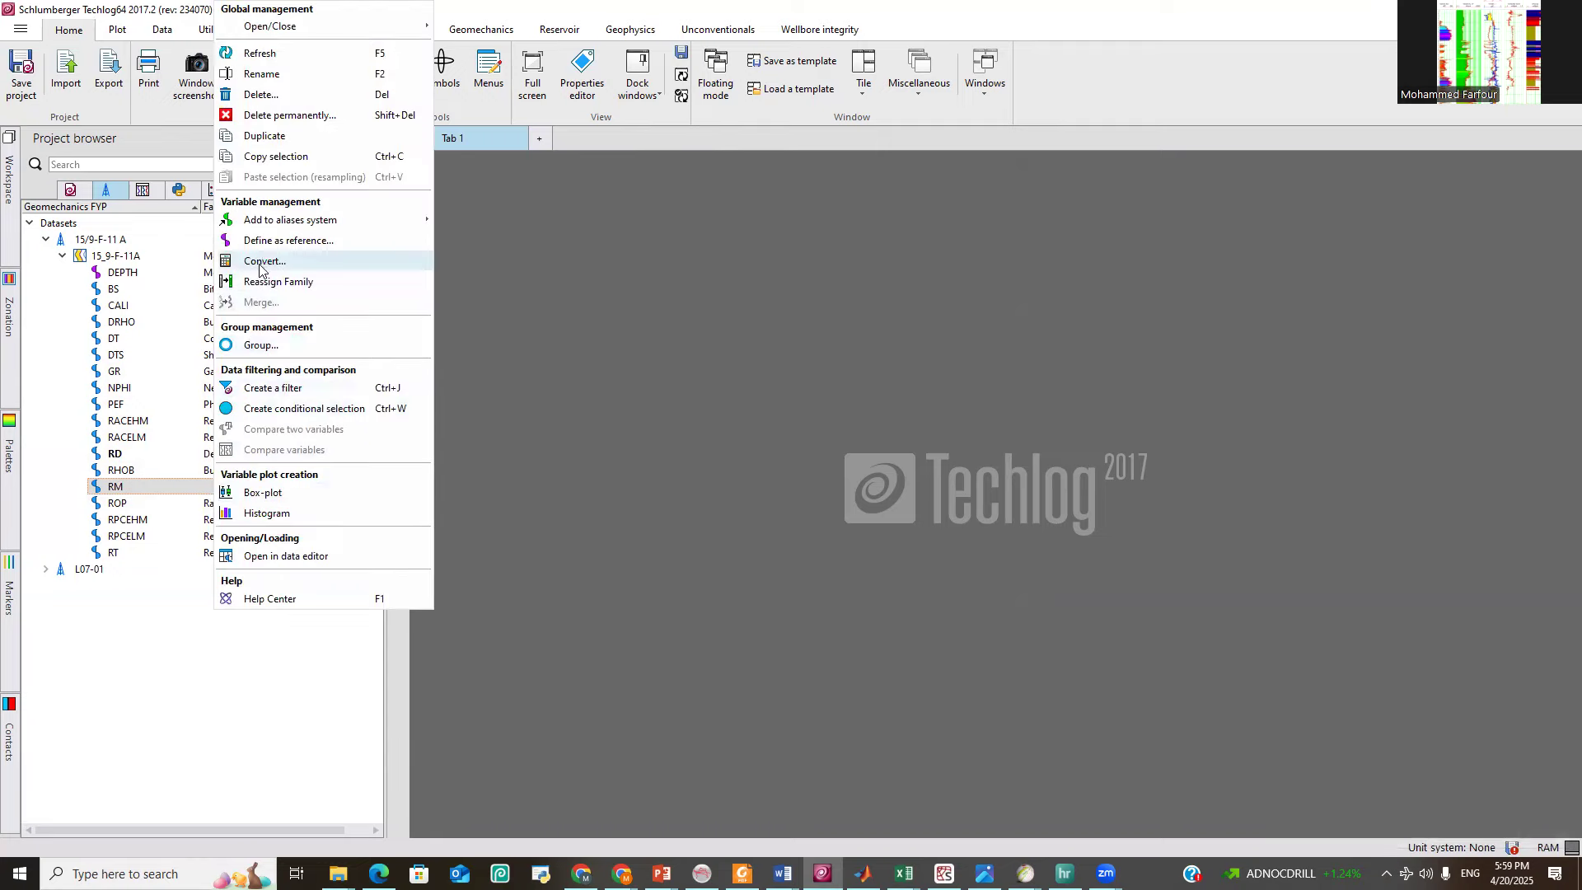
click(263, 282)
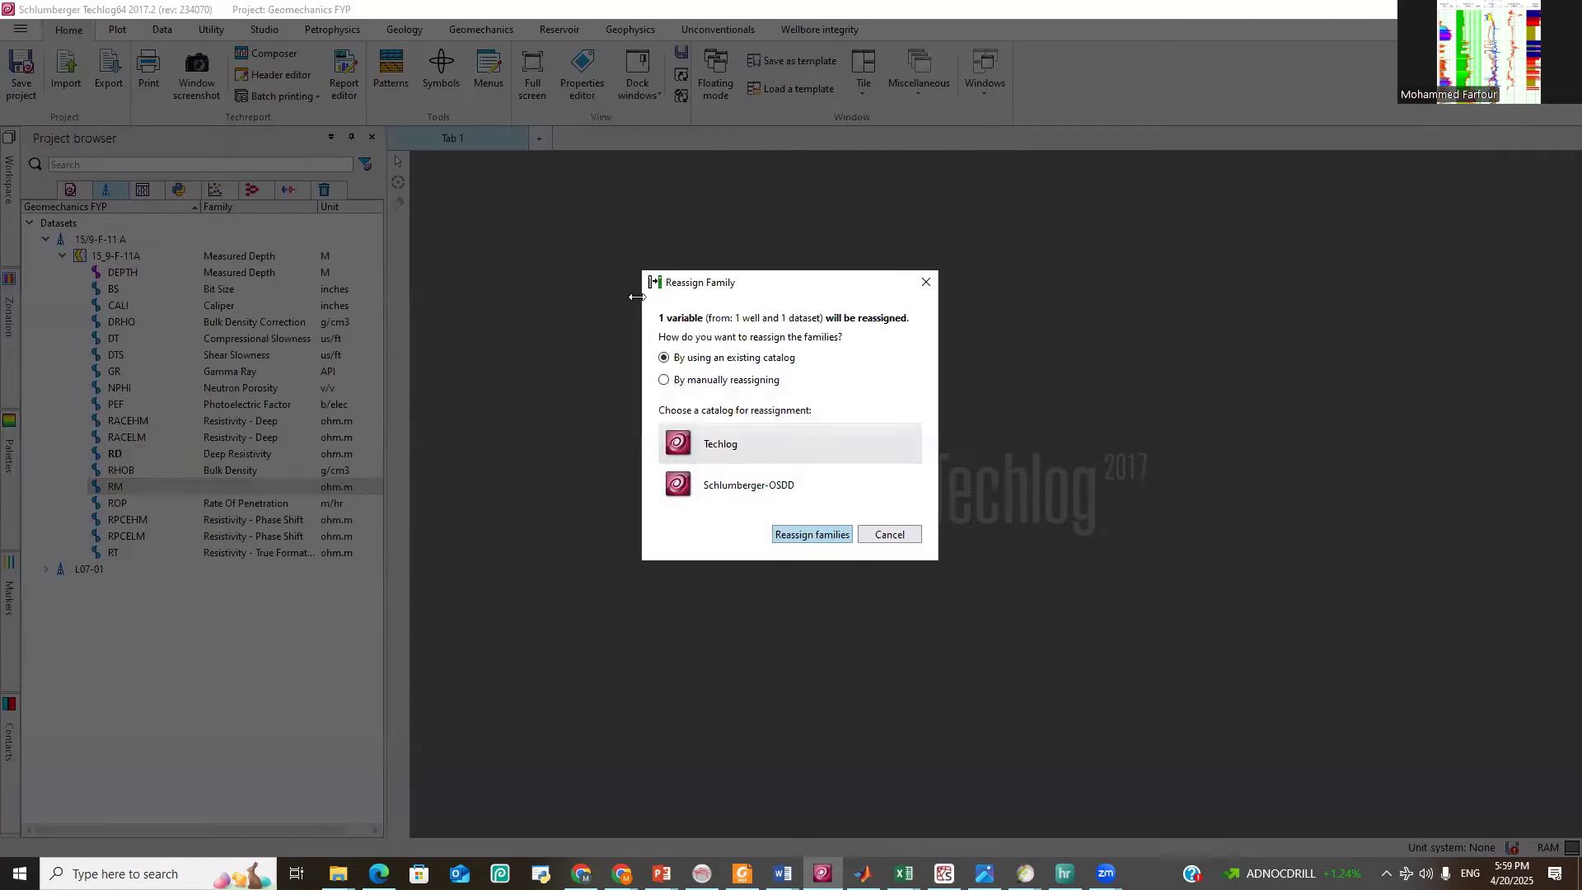
click(690, 381)
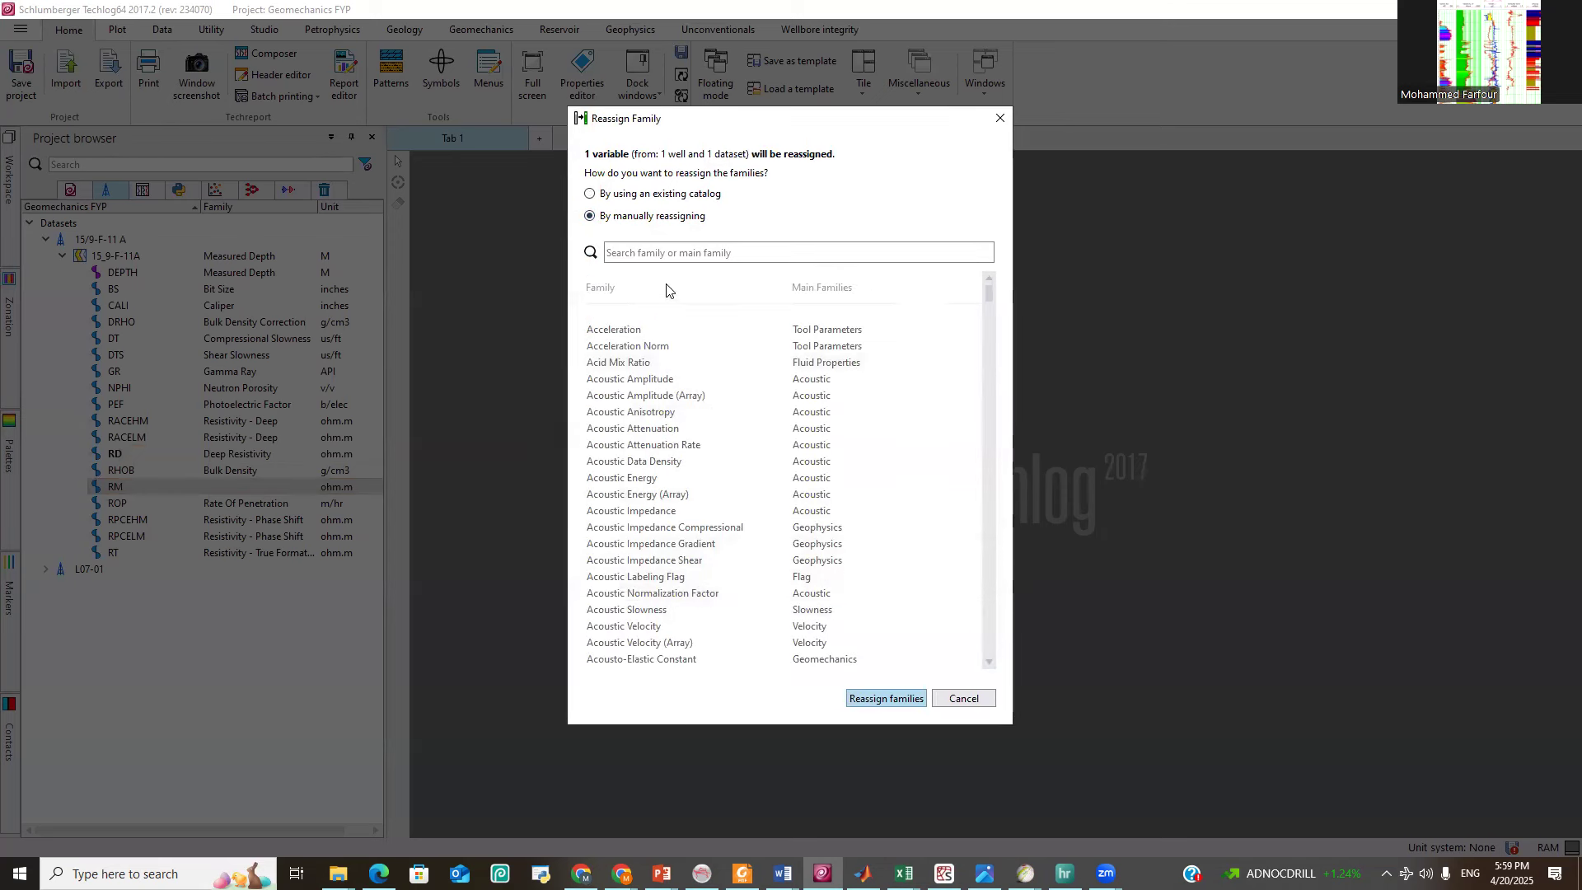
click(645, 258)
text(med)
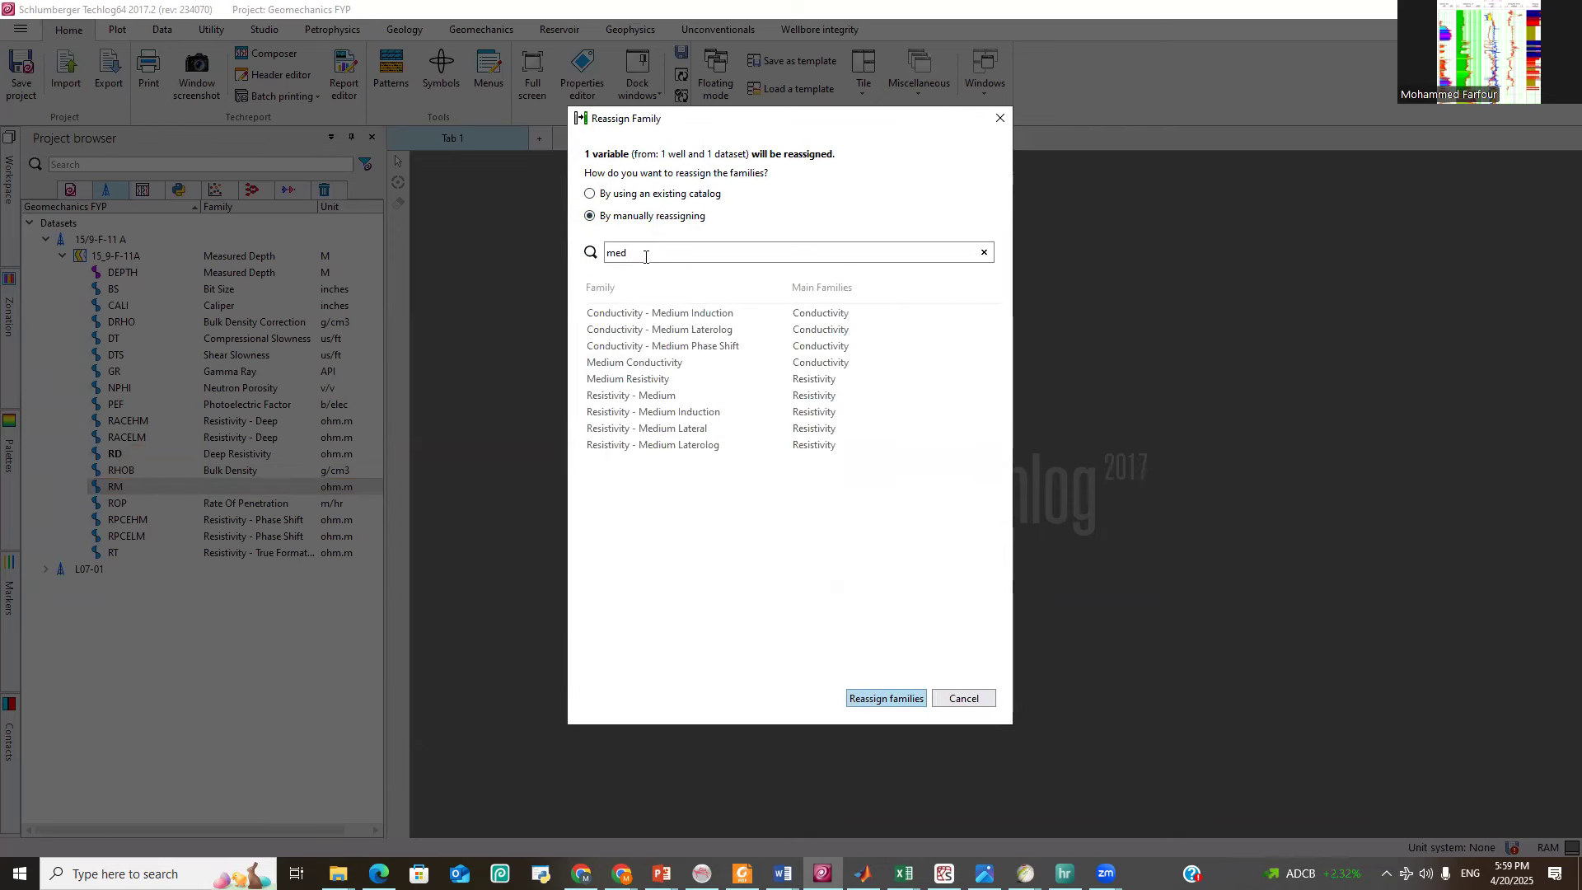
click(651, 379)
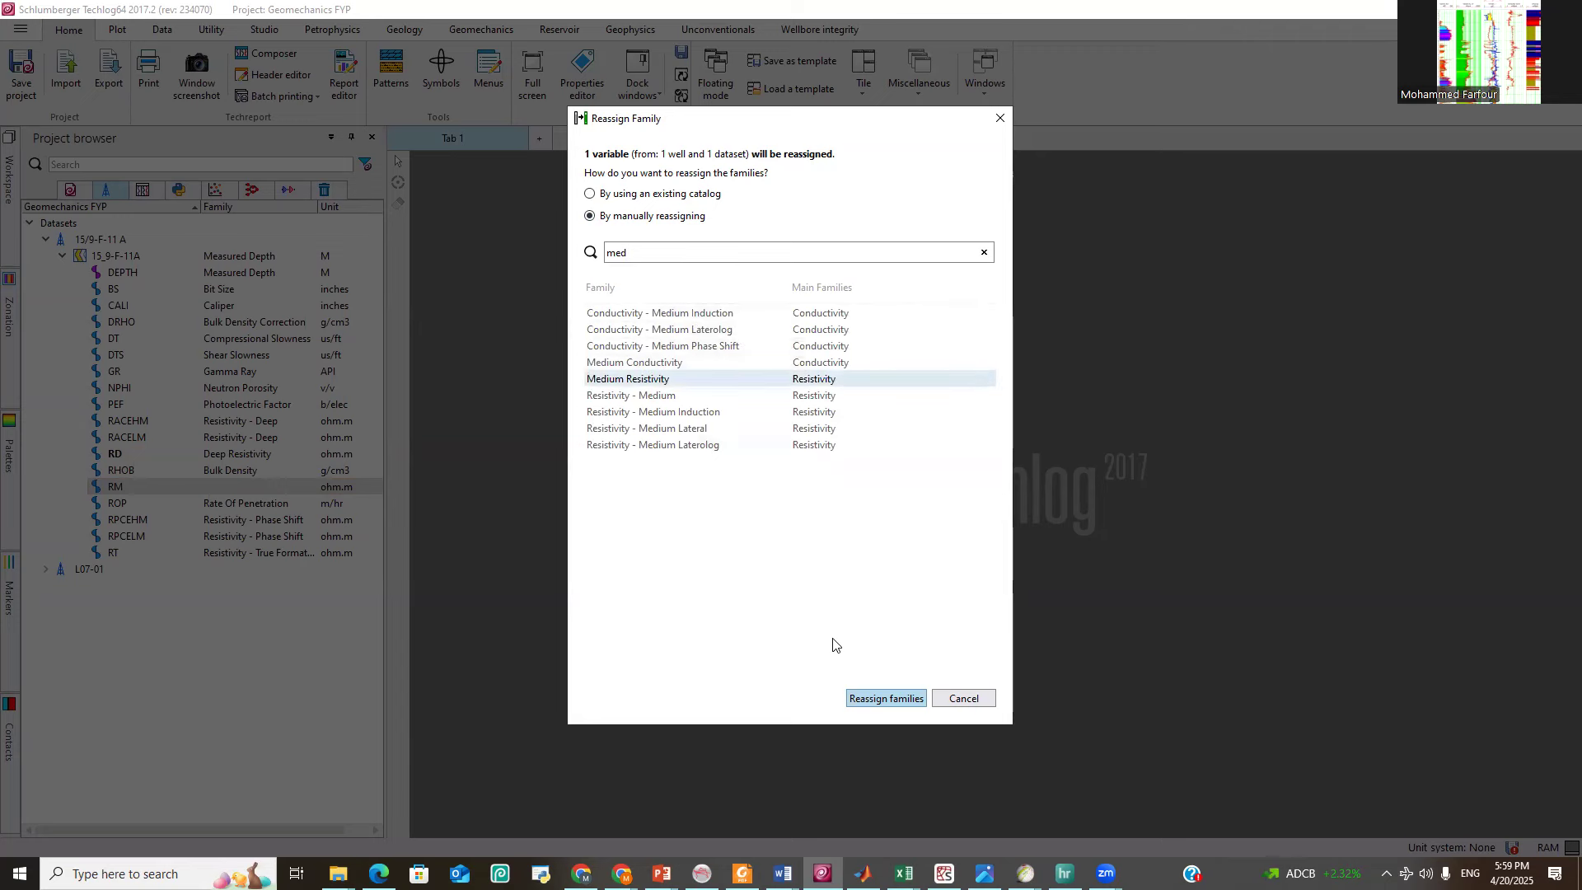
click(884, 699)
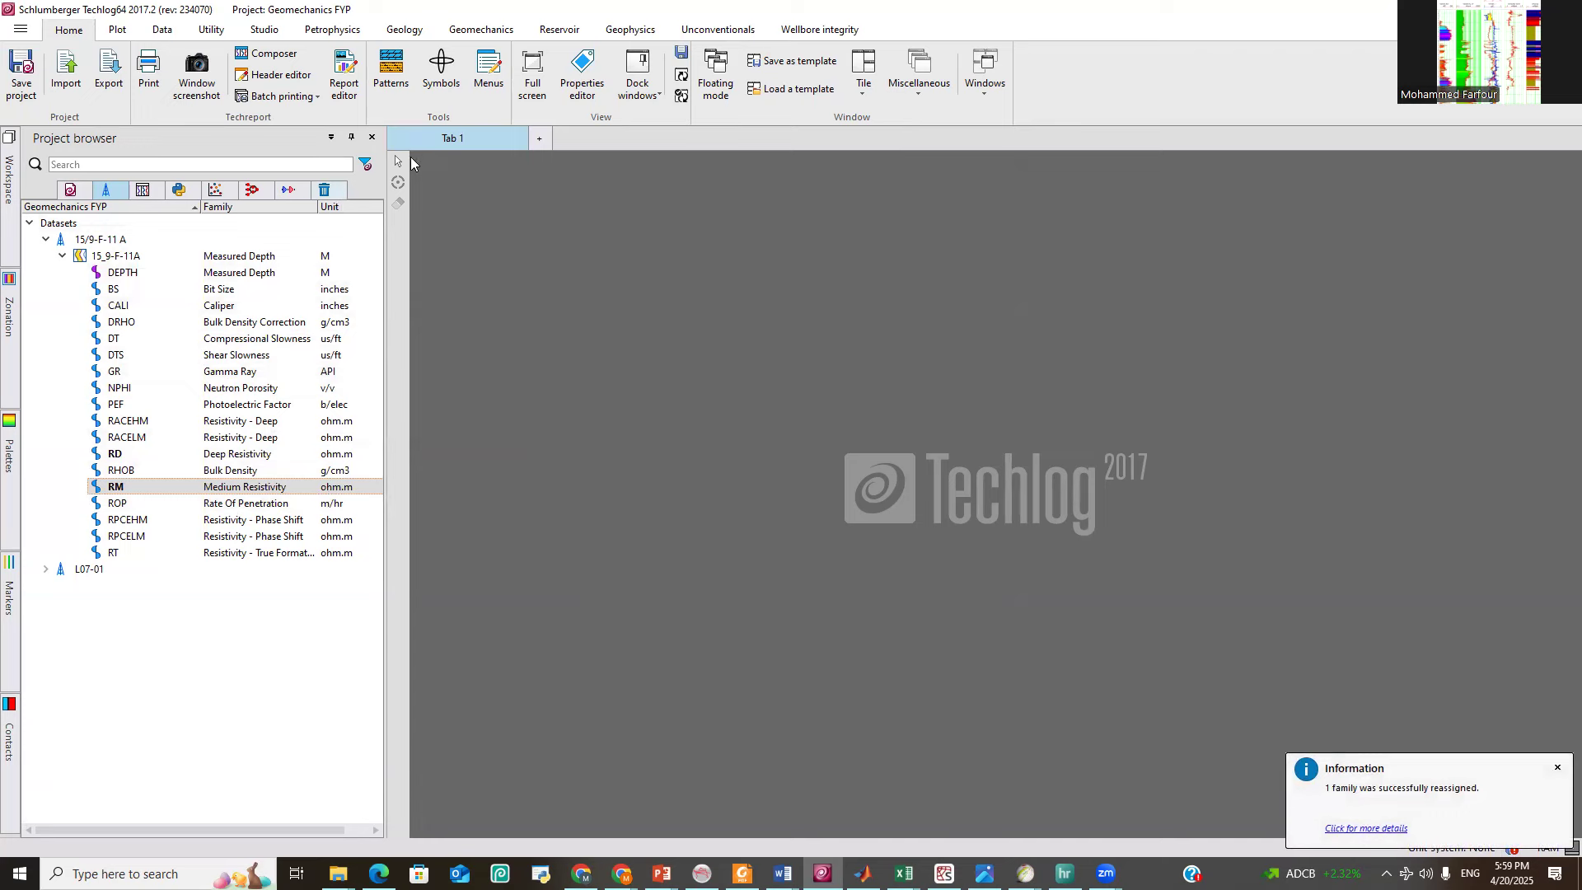
Create a LogView layout showing the GR curve of well 15/9-F-11 A, zoomed to its original 1:1 display size.
drag(385, 185, 313, 184)
click(118, 31)
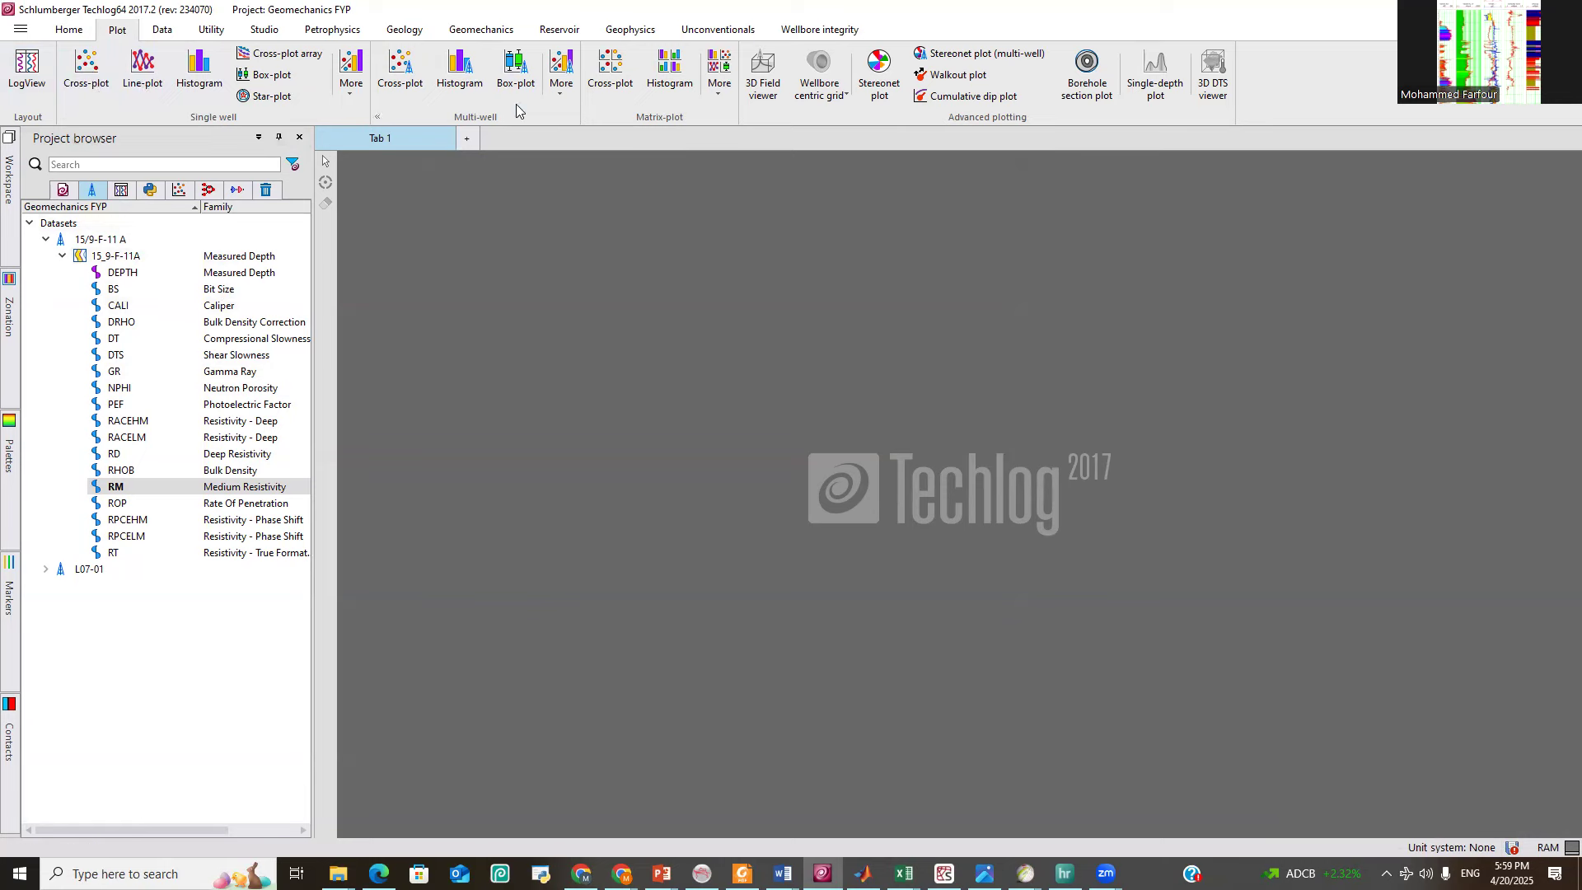
click(26, 67)
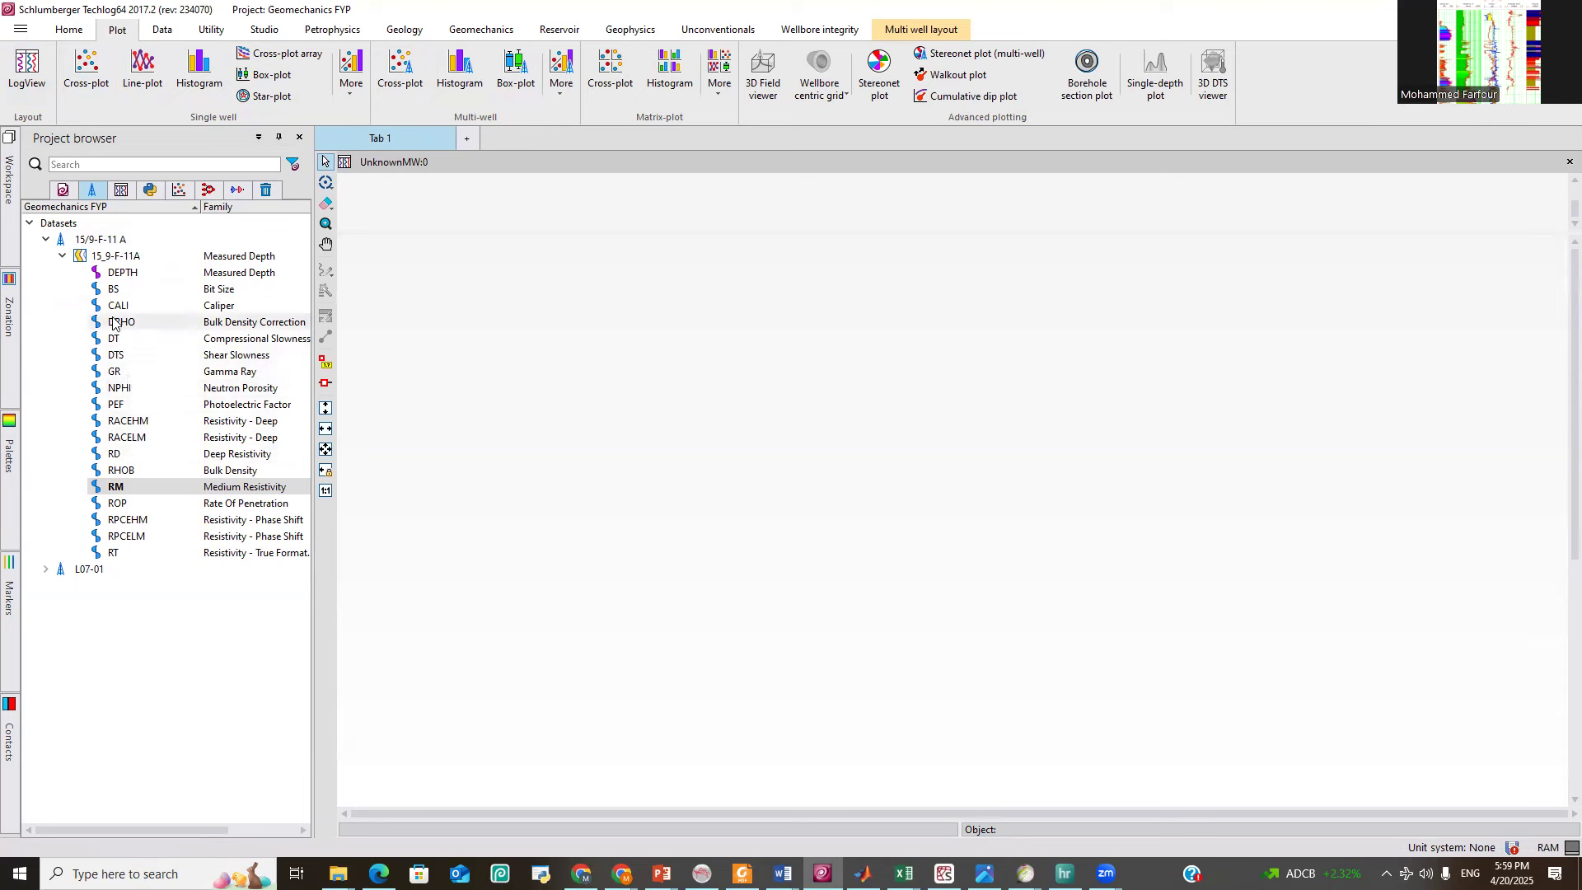
drag(114, 373, 536, 317)
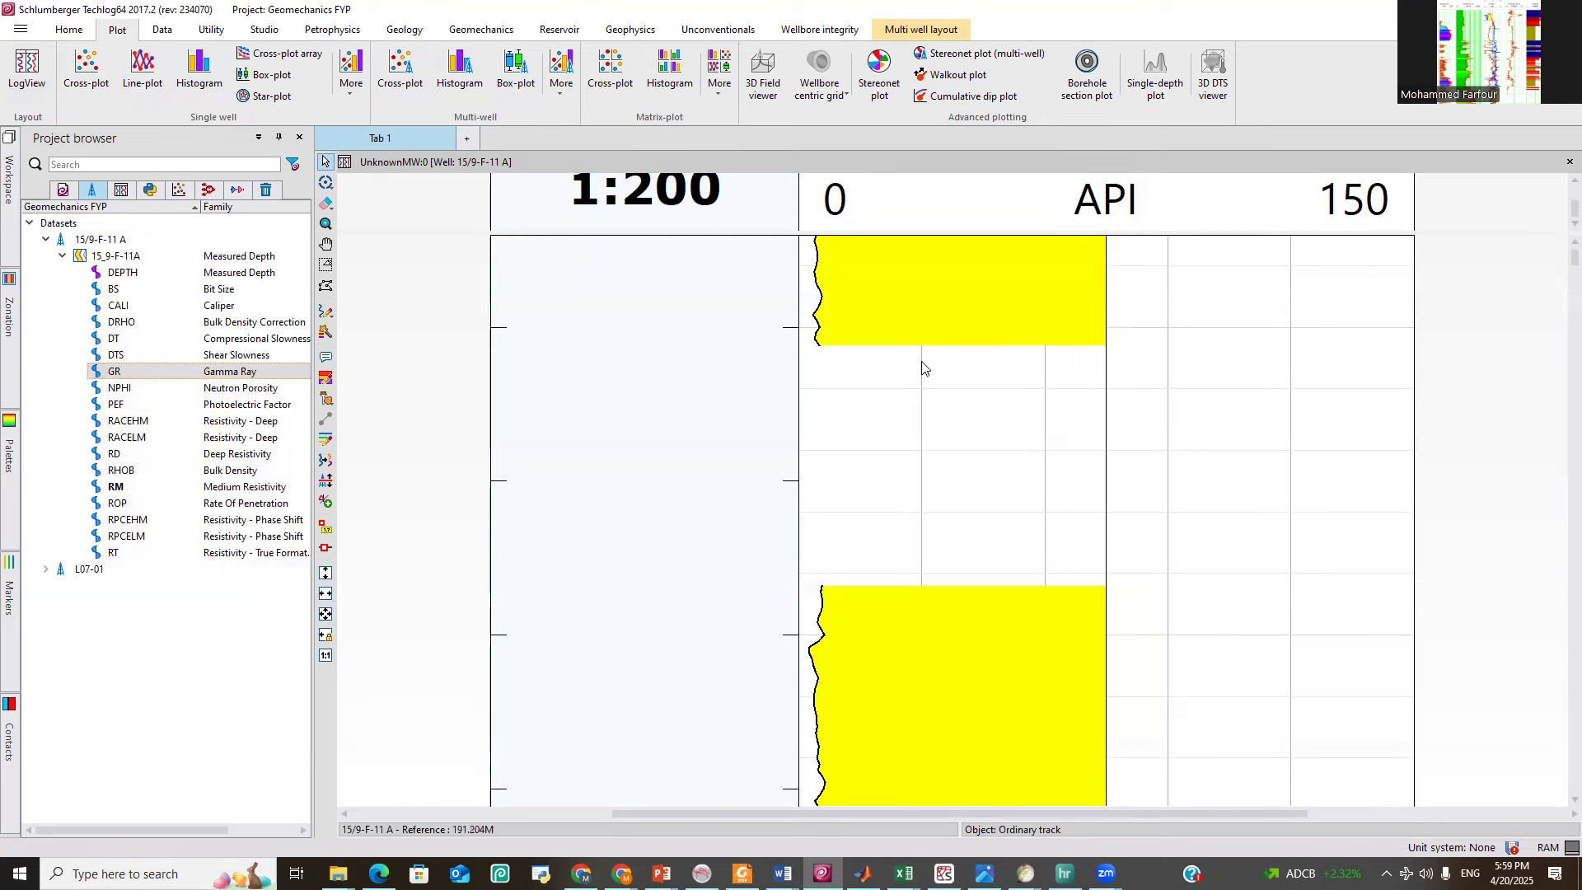
click(327, 658)
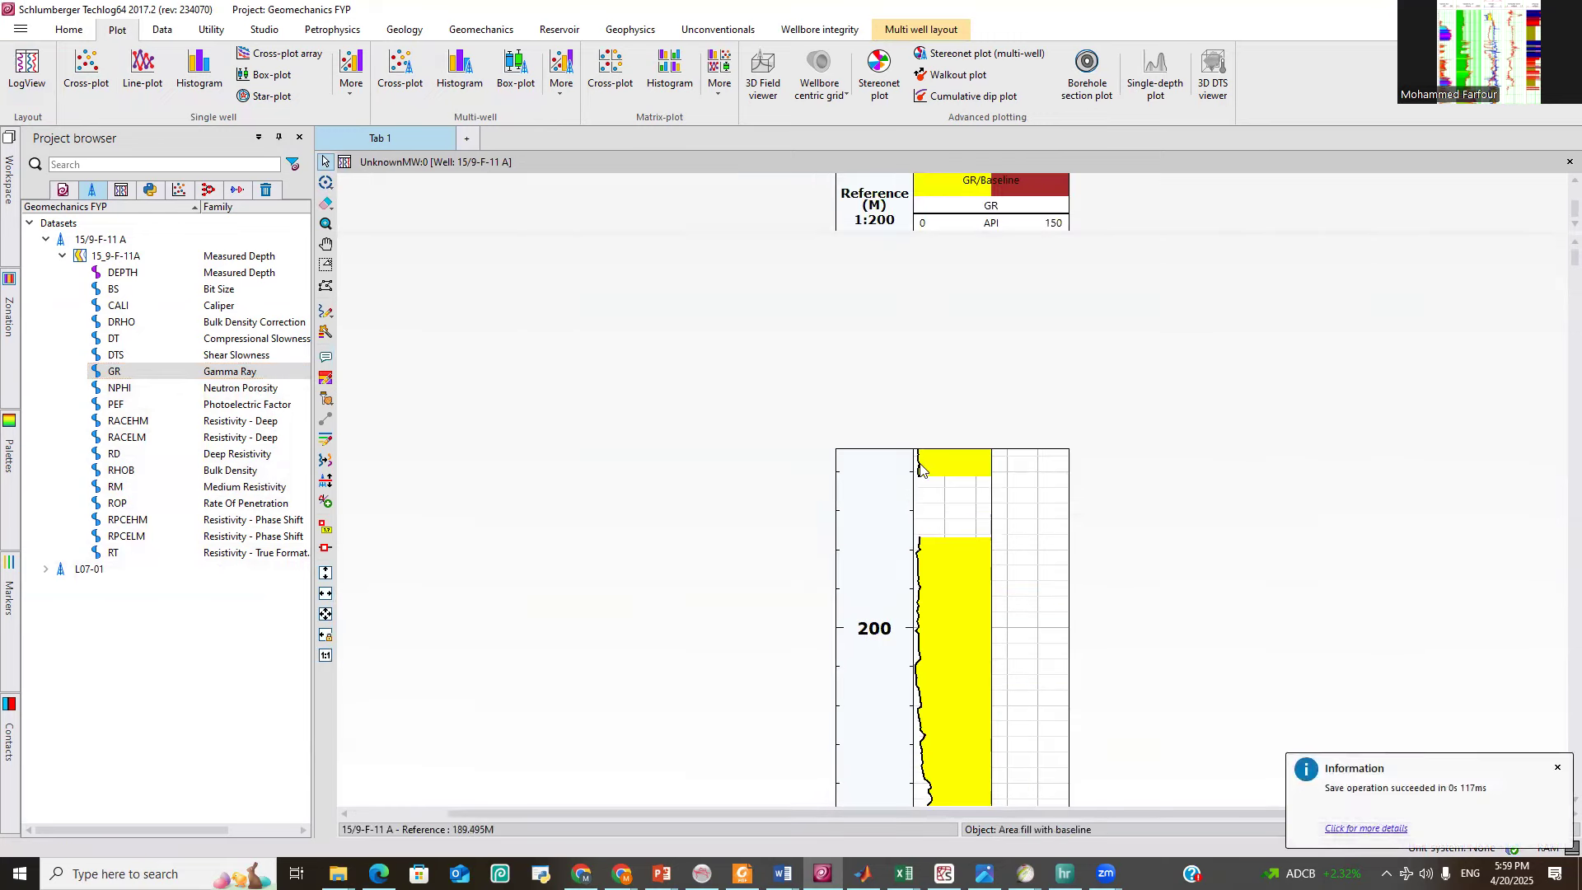
Shift the GR baseline to about 40 API and set the layout's depth scale to 1:2000.
scroll(932, 459, down, 3)
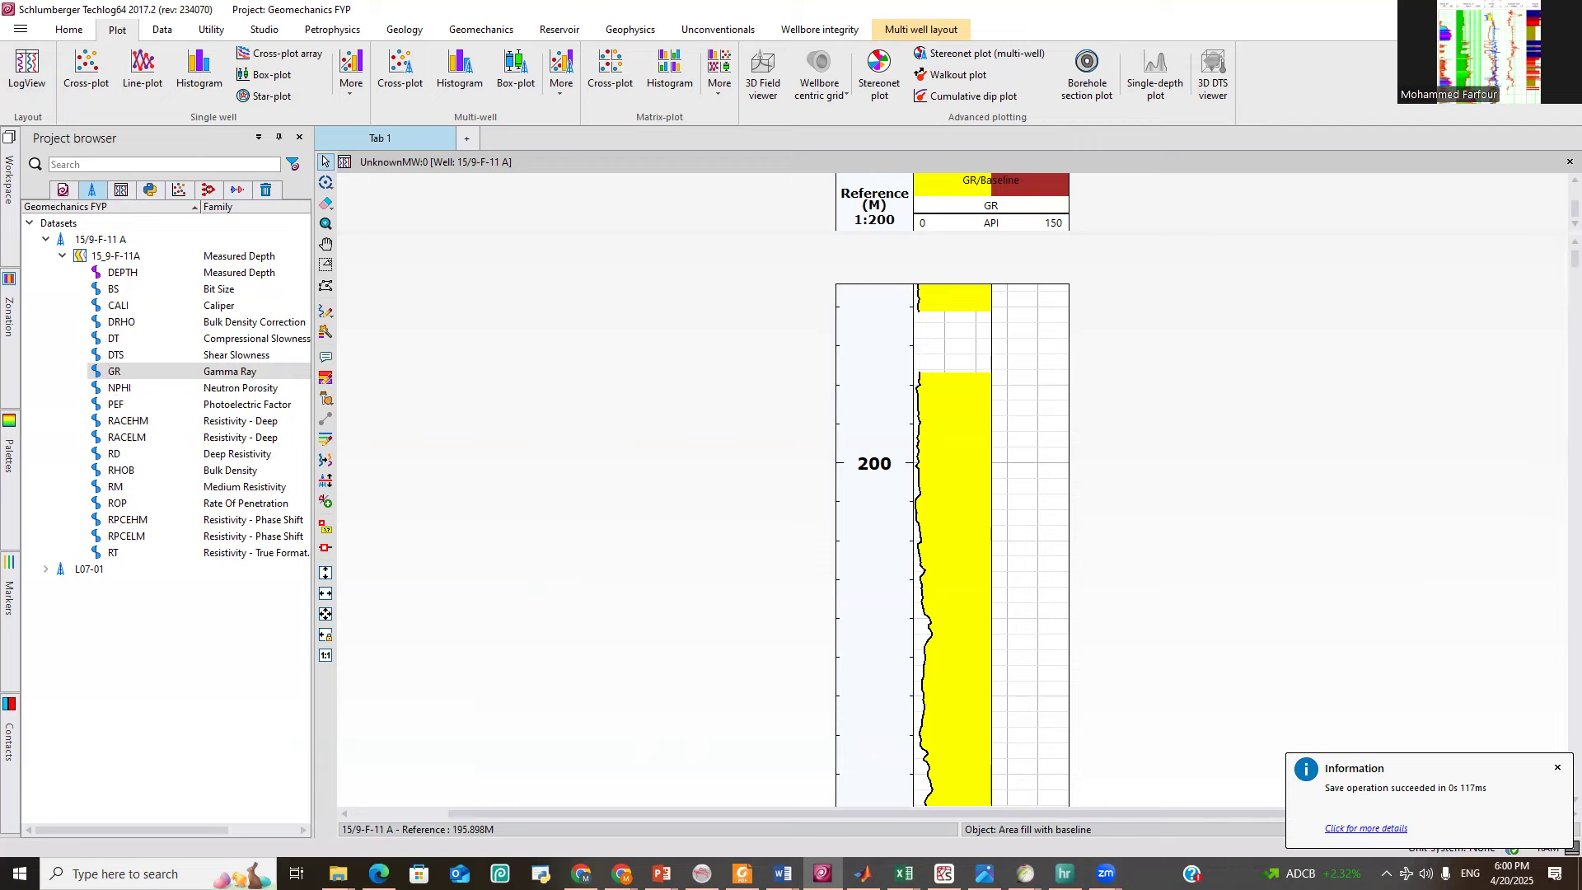
scroll(1370, 328, down, 1)
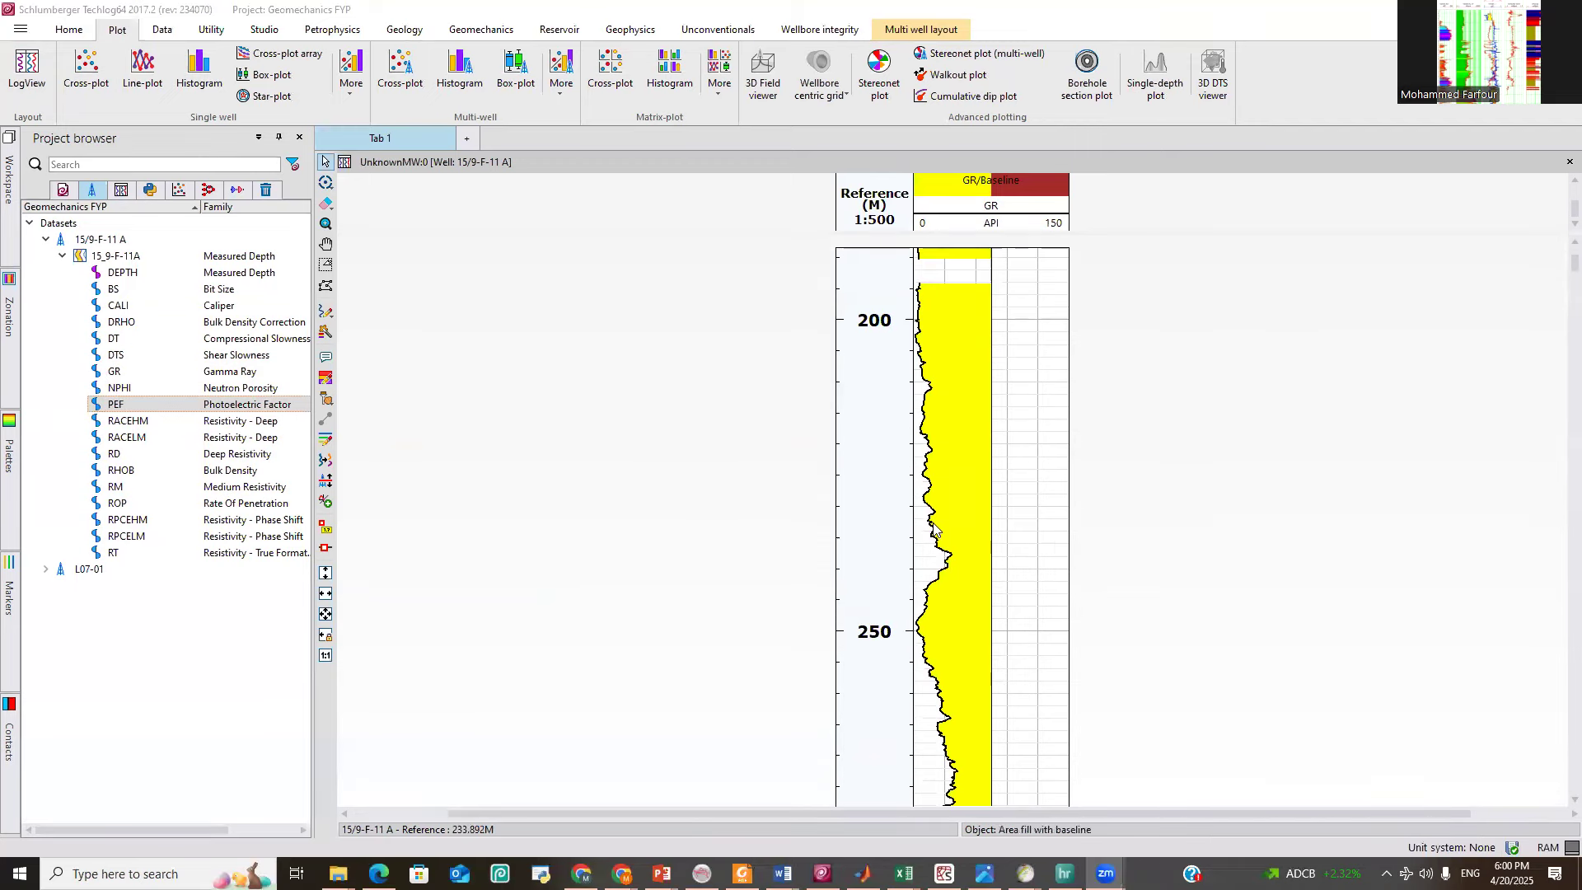
scroll(934, 528, down, 1)
scroll(934, 528, down, 3)
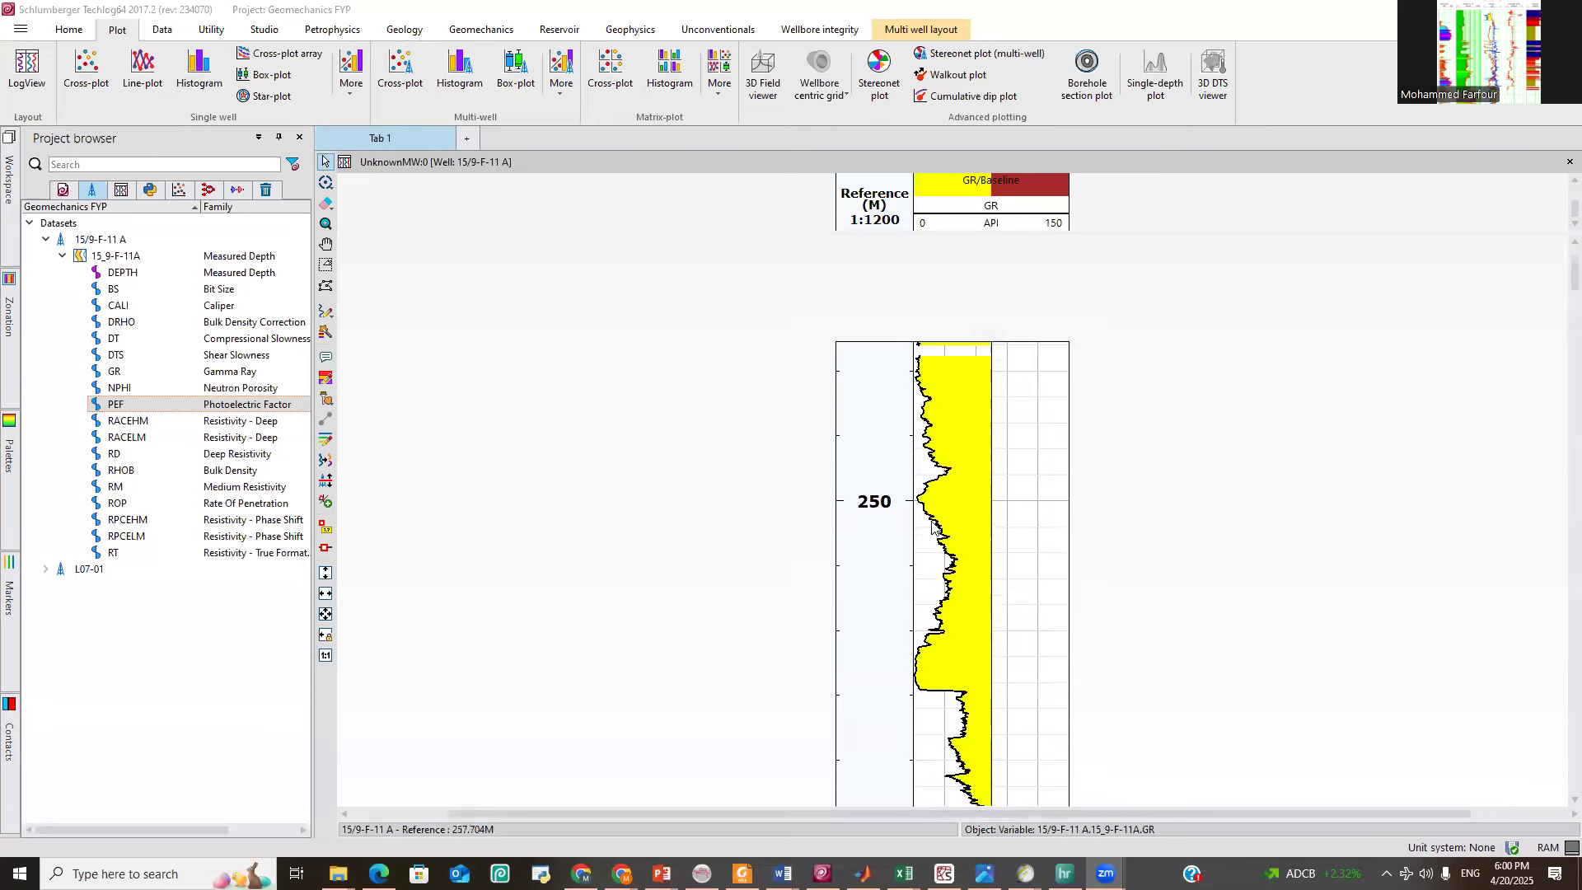
drag(992, 483, 956, 484)
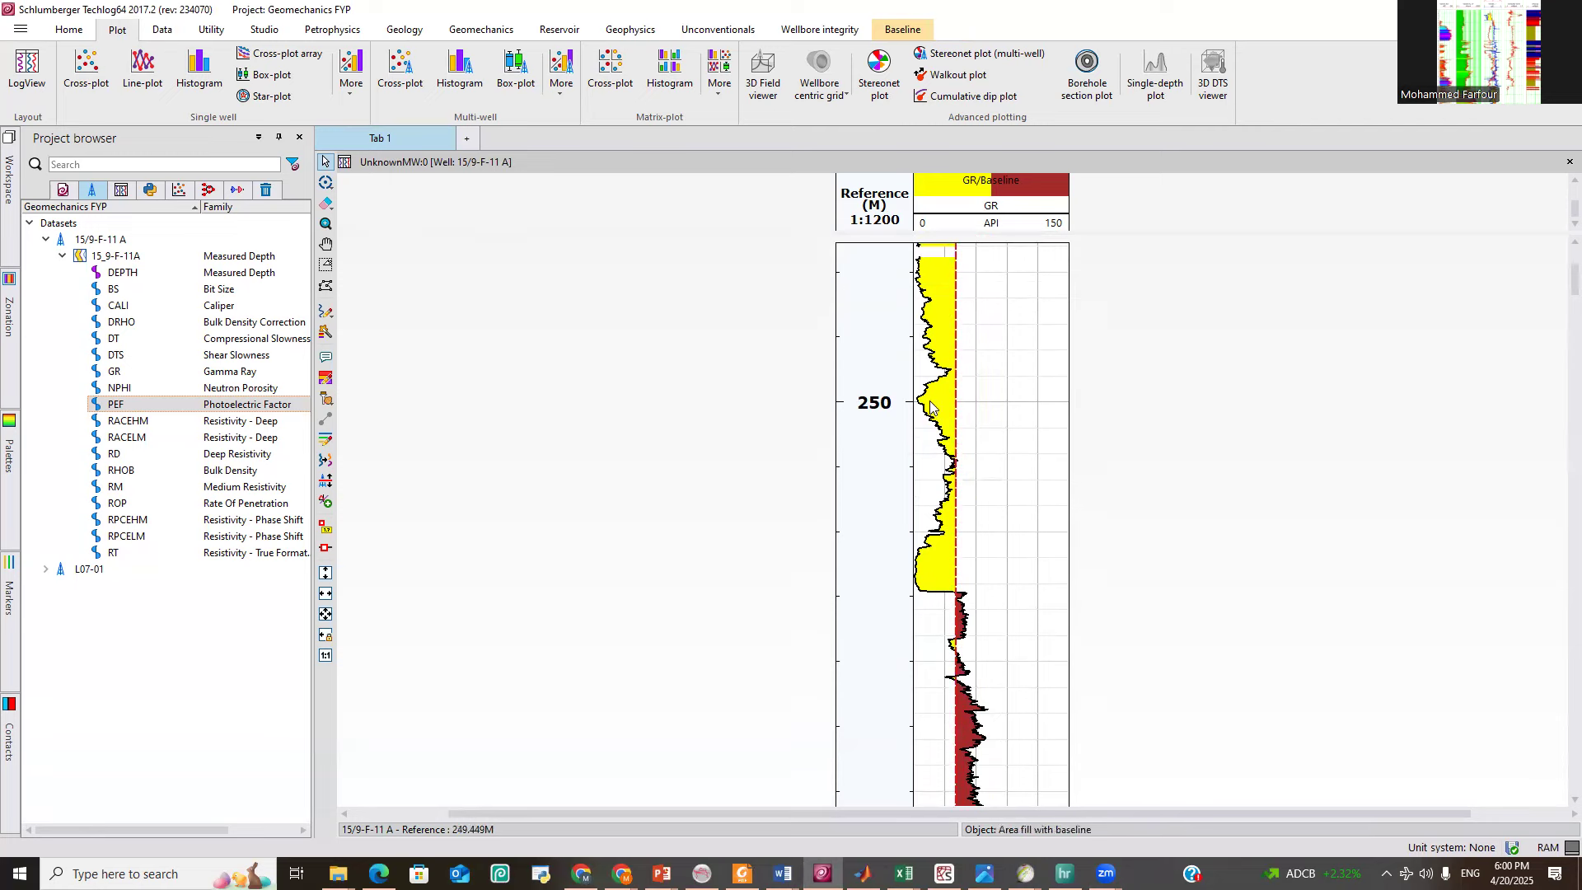
scroll(931, 407, down, 3)
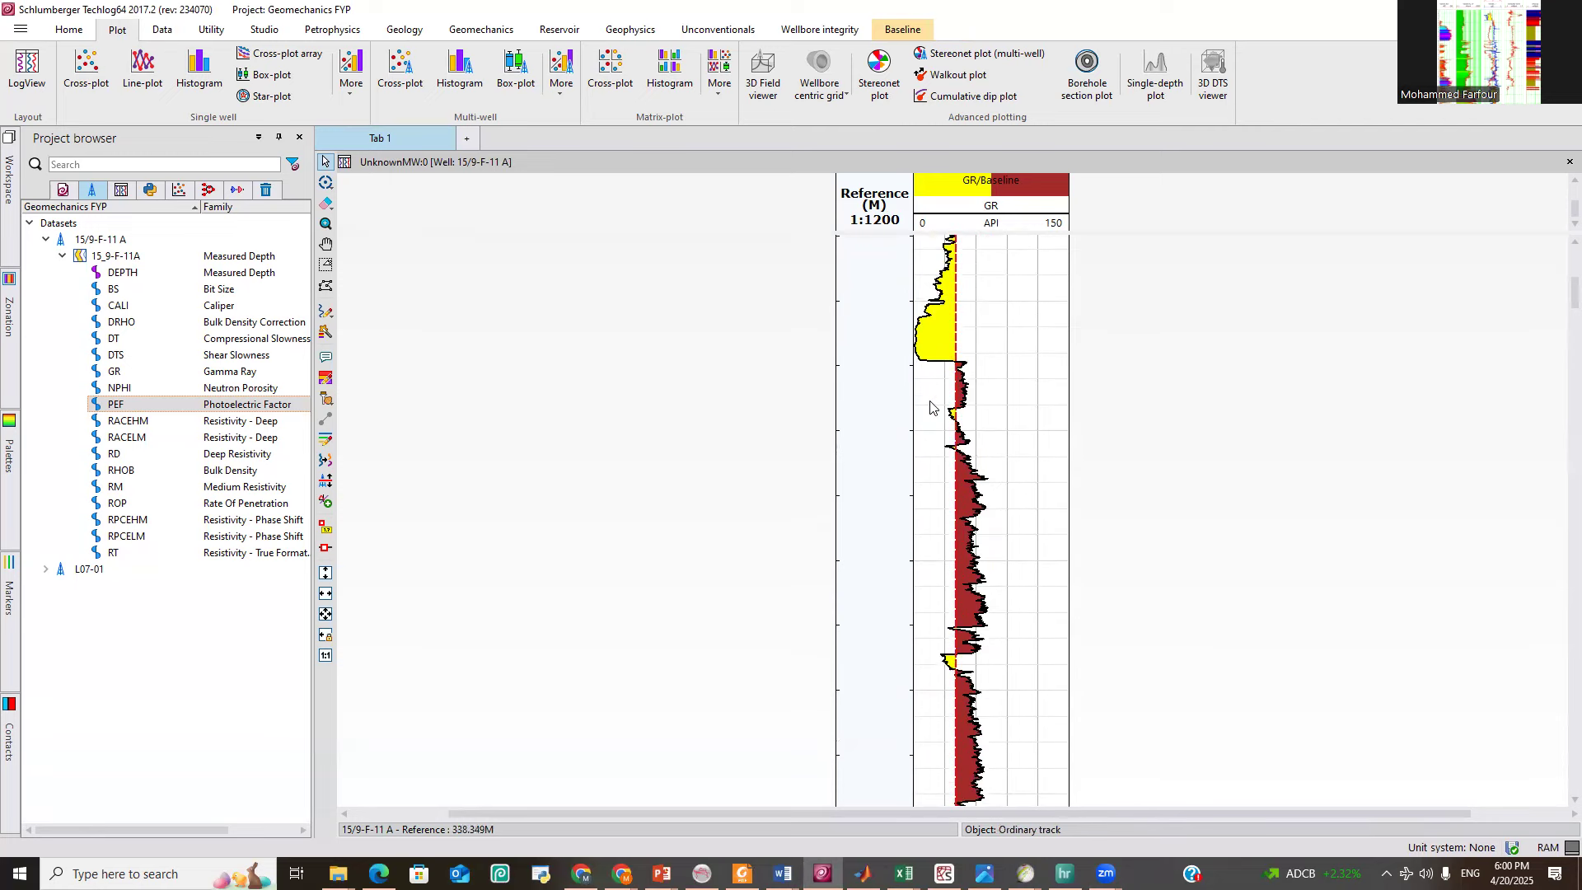
scroll(931, 406, down, 2)
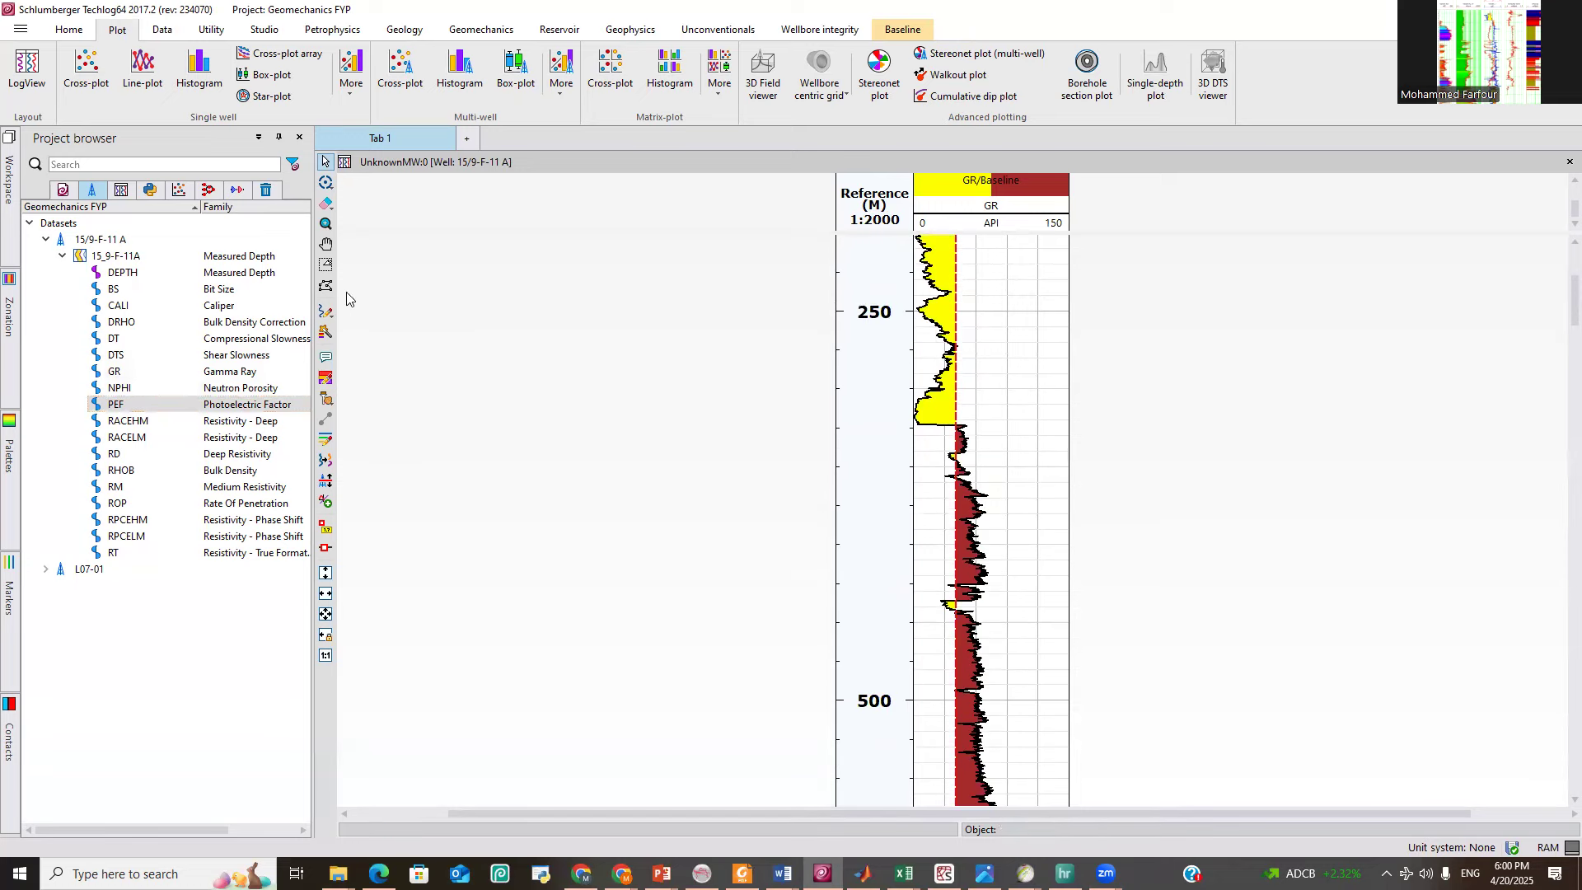
Add the RHOB bulk density curve in a new track beside the GR track.
drag(128, 471, 1147, 353)
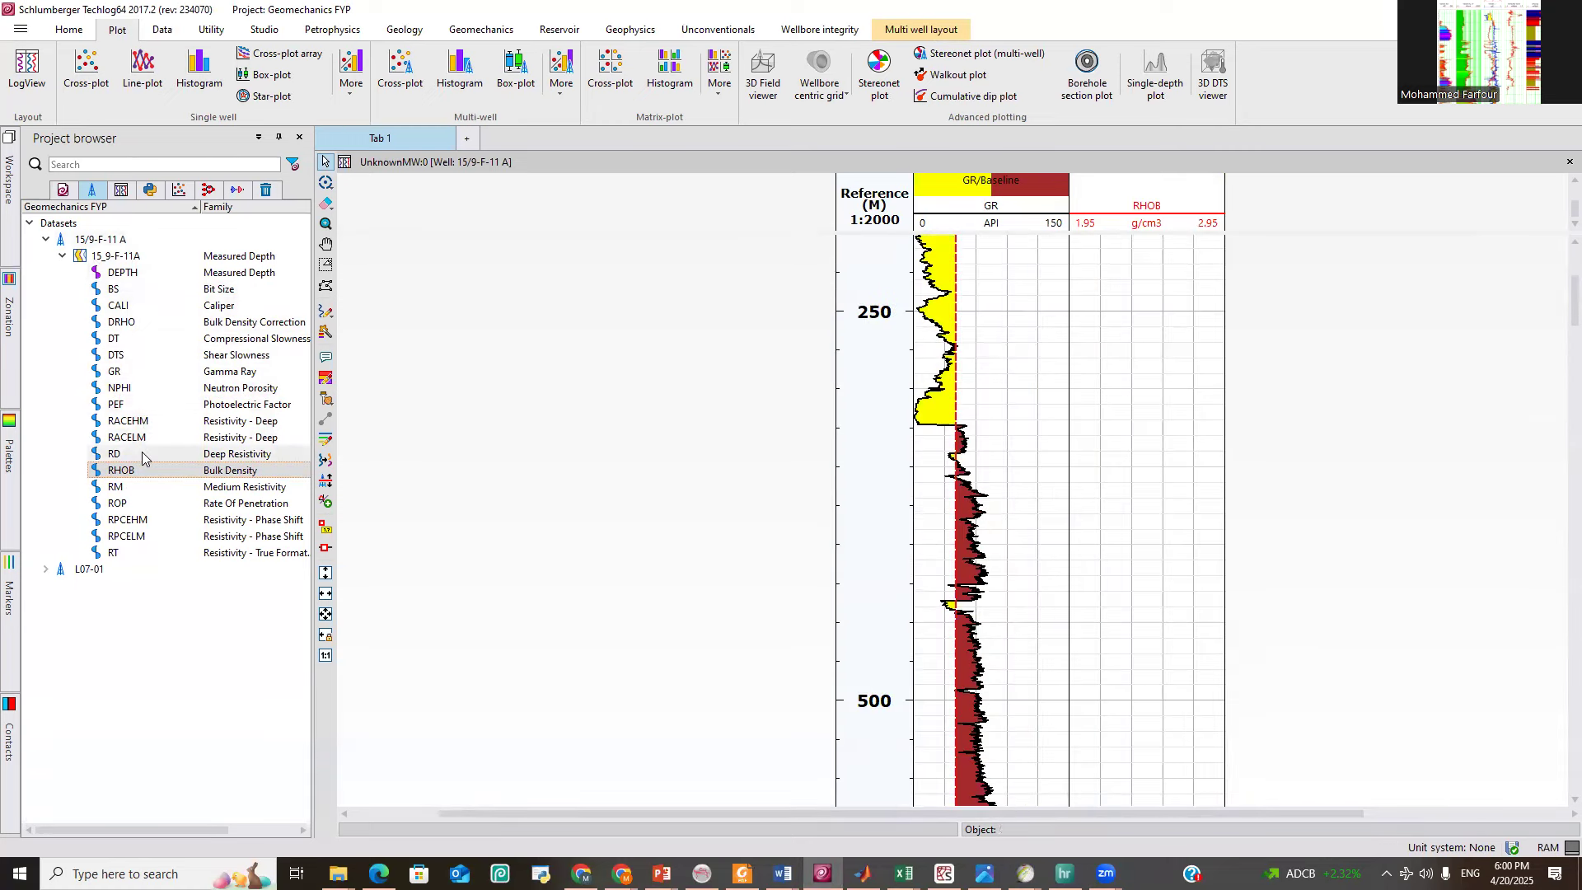
Overlay the NPHI neutron porosity curve on the RHOB track and enlarge the track header to show both curves' names and scales.
drag(119, 388, 1143, 383)
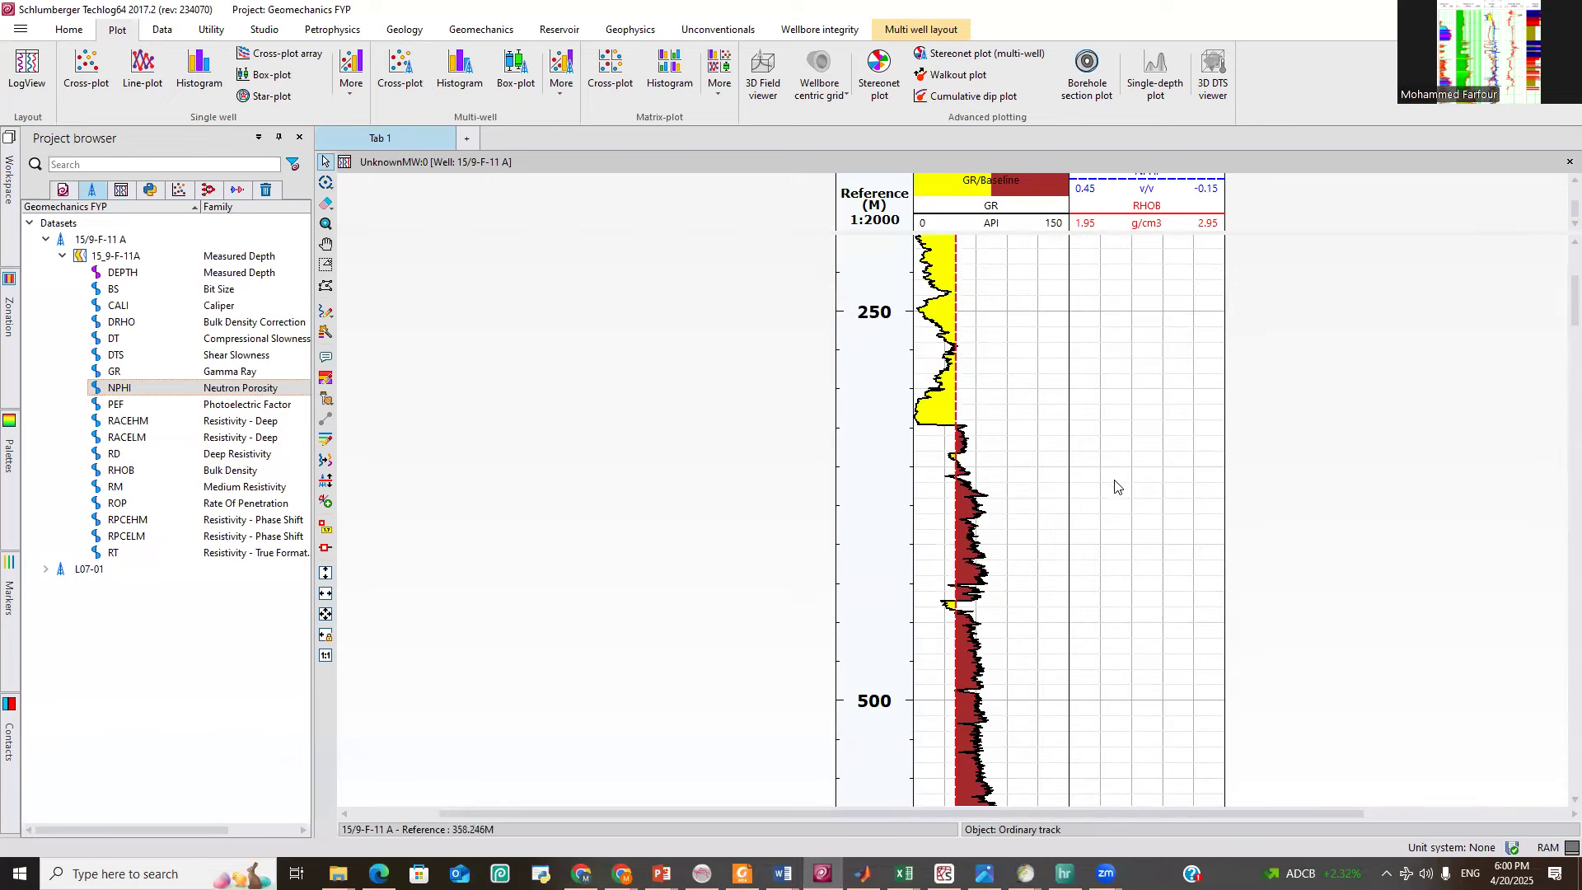
scroll(1121, 478, down, 3)
scroll(1121, 466, down, 3)
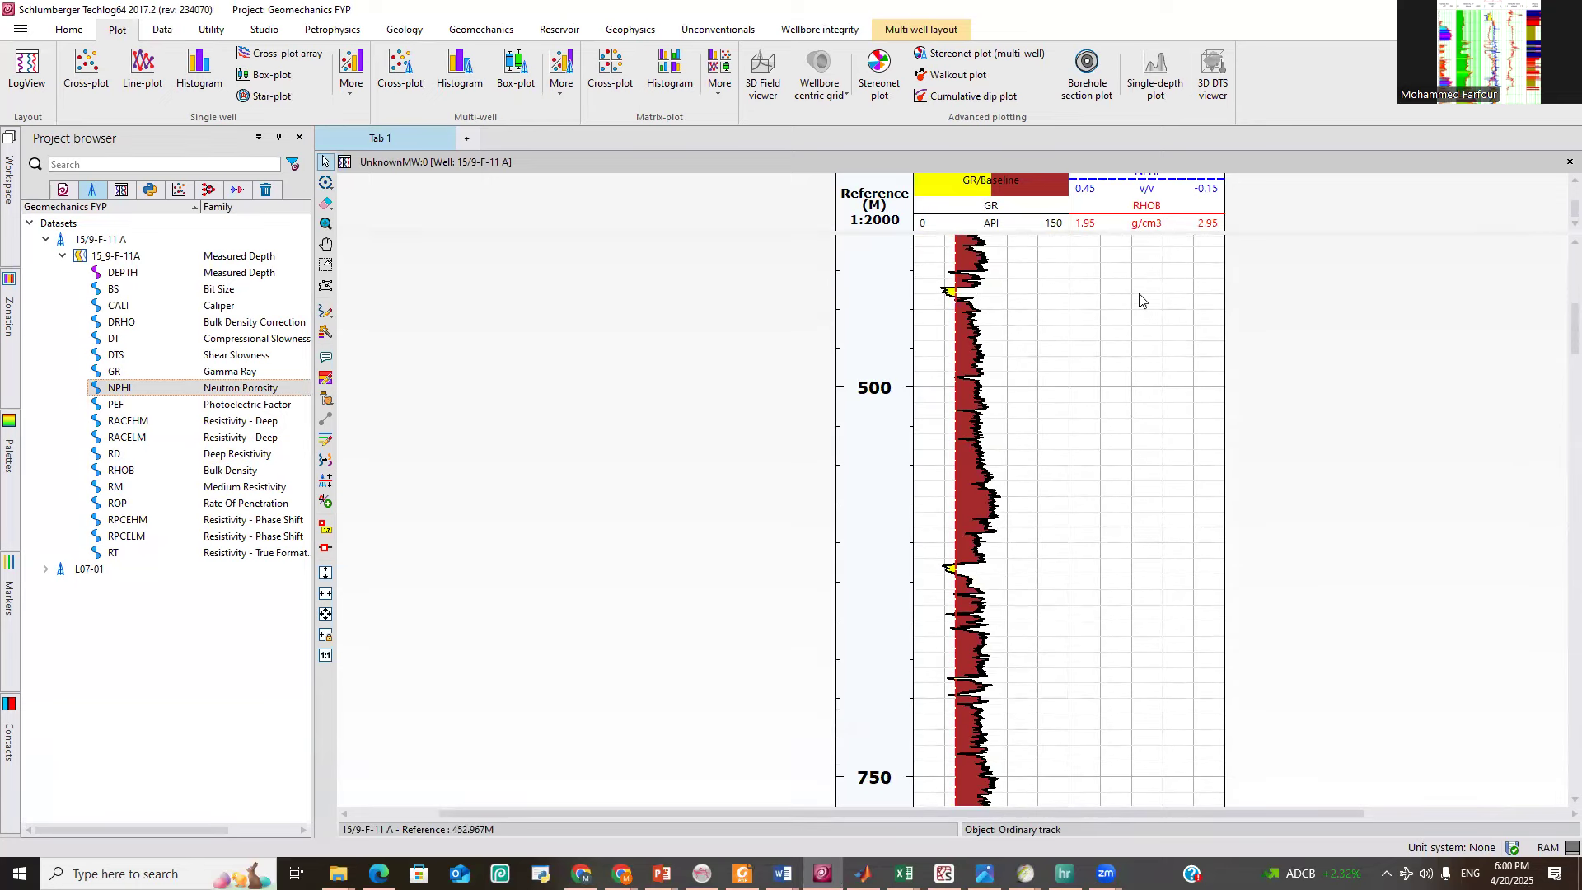
drag(1132, 254, 1134, 305)
scroll(1154, 359, down, 5)
scroll(1156, 361, down, 1)
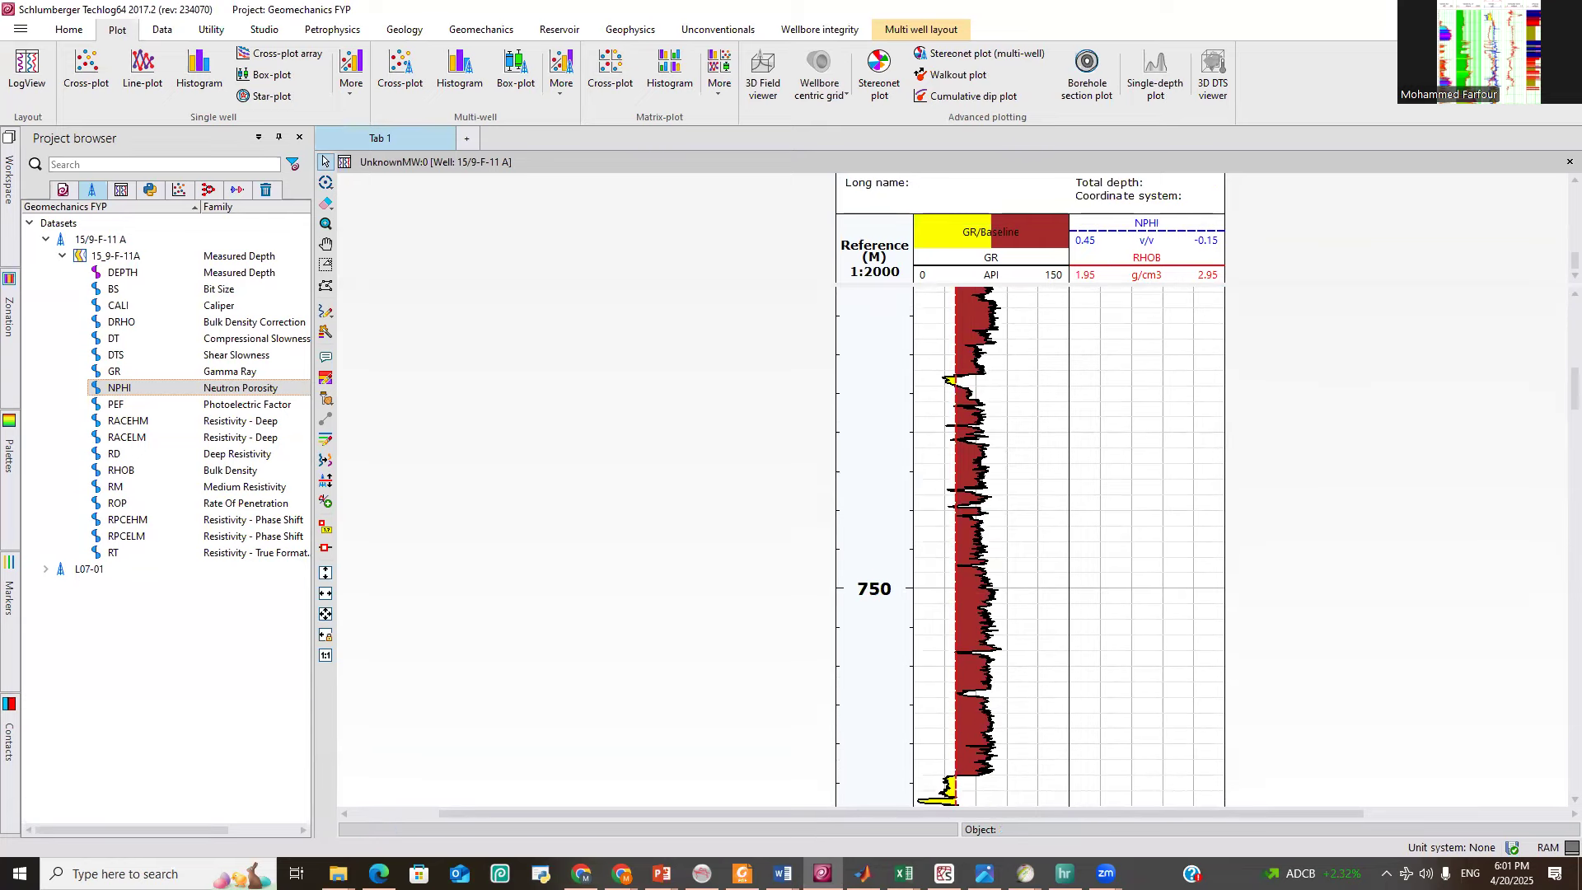
Examine how the NPHI and RHOB curves overlay and separate in the lower part of the well, down to its base.
drag(1560, 394, 1563, 657)
scroll(1104, 437, down, 5)
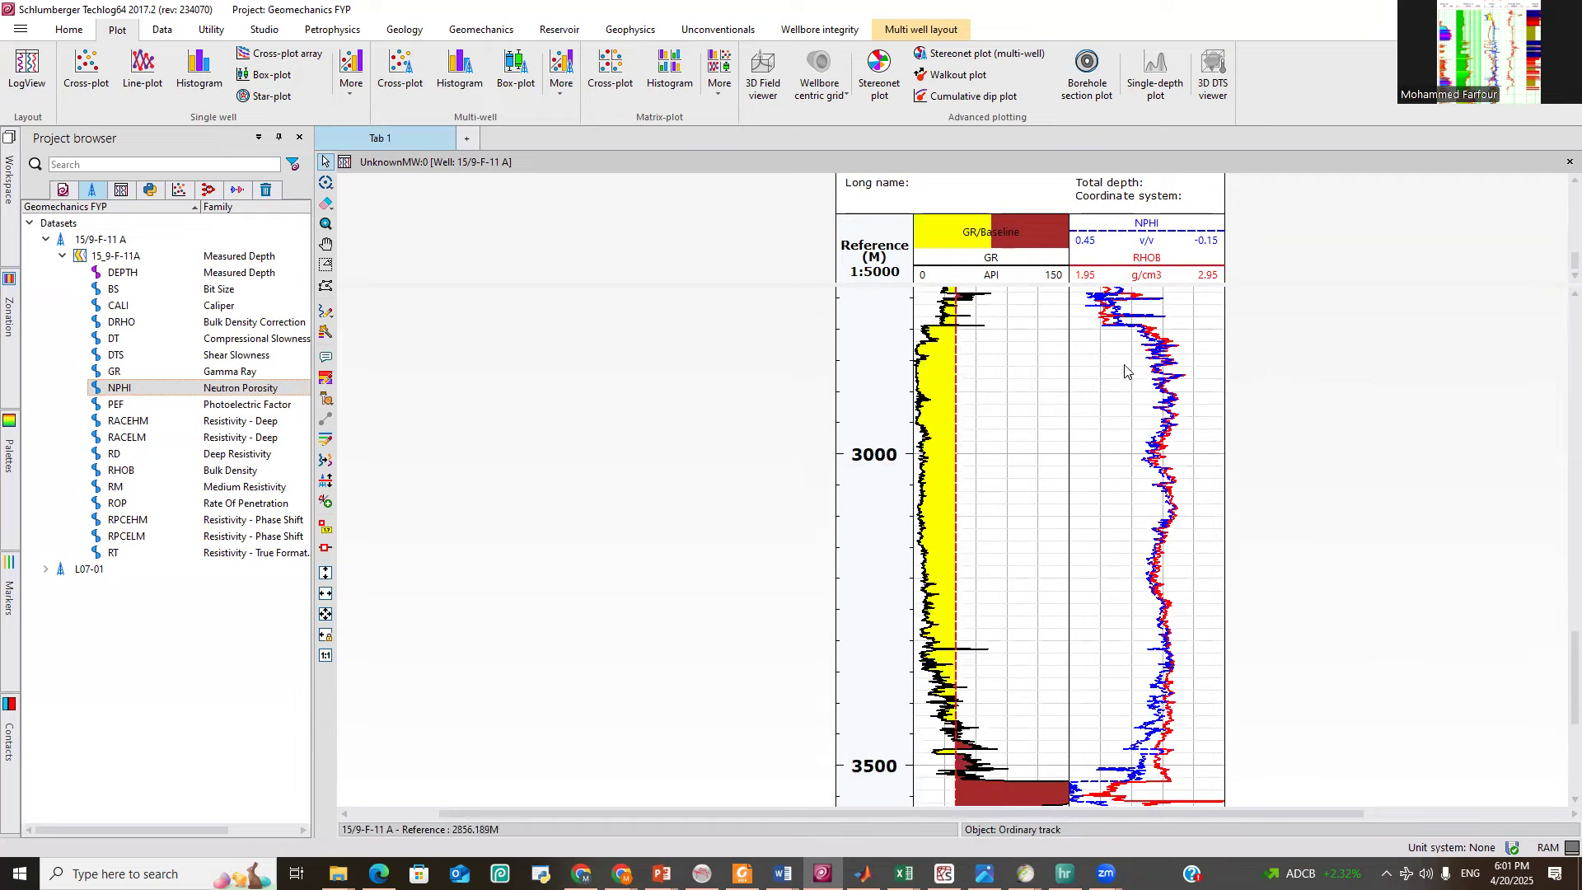
scroll(1125, 363, up, 1)
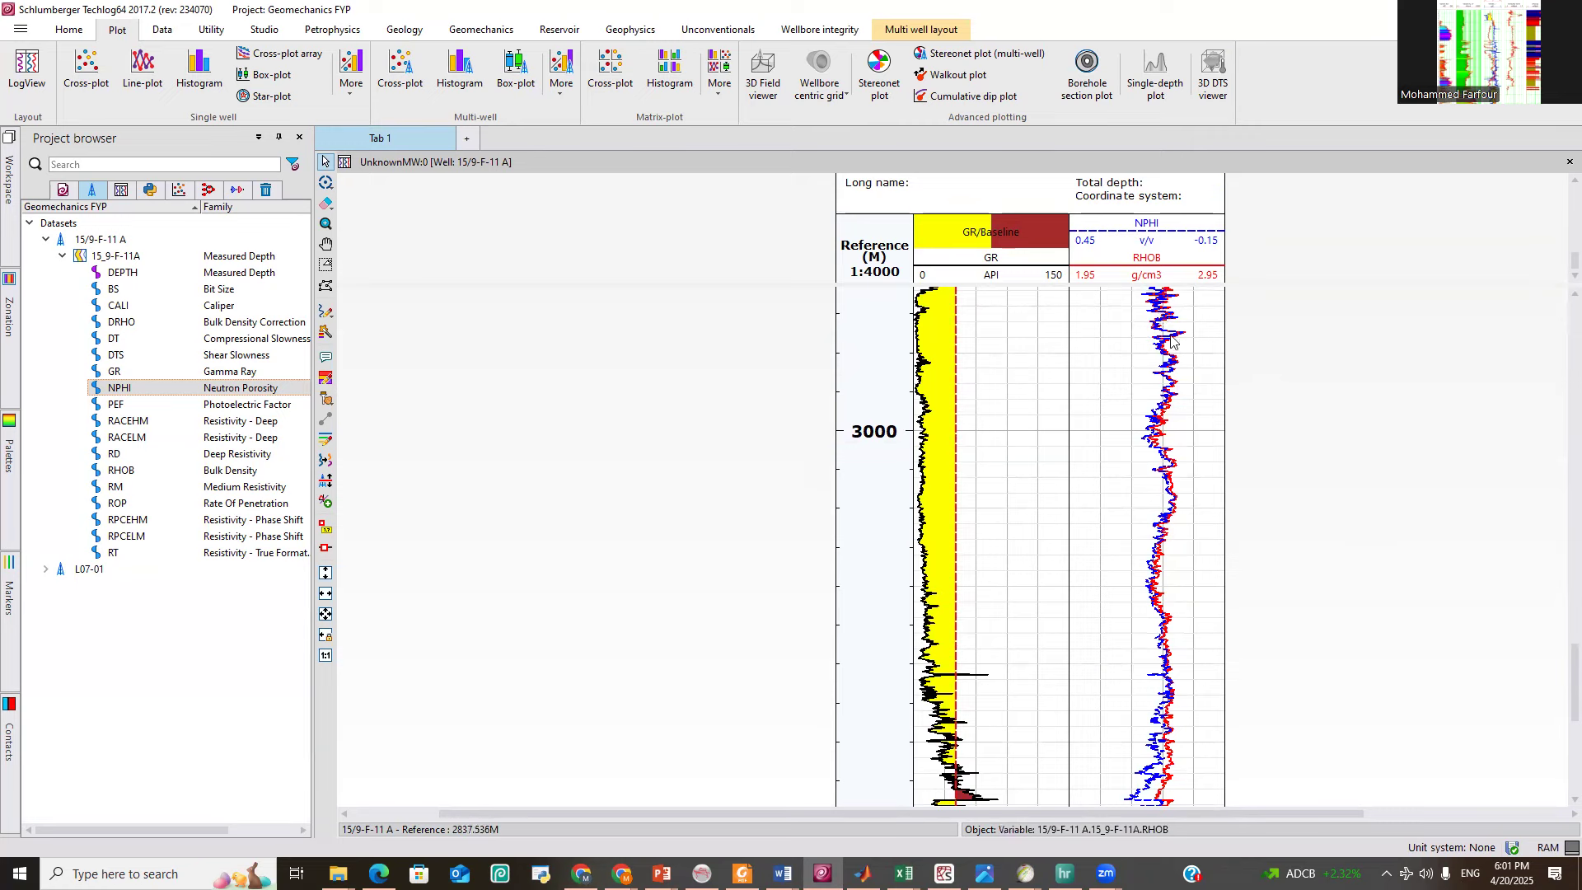
scroll(1168, 462, up, 1)
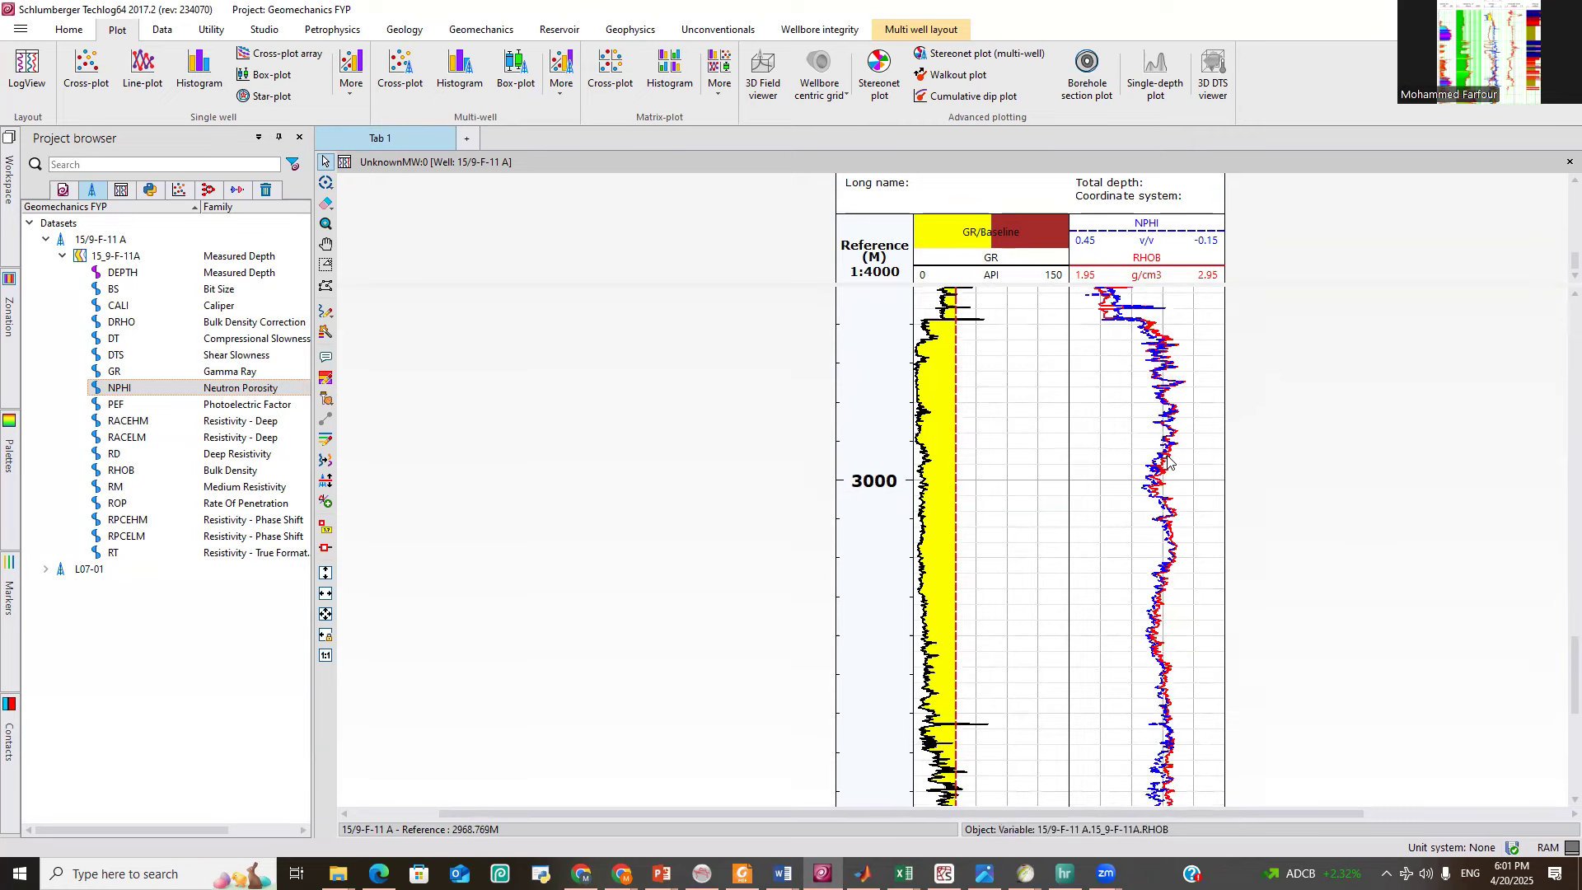
scroll(1169, 462, up, 1)
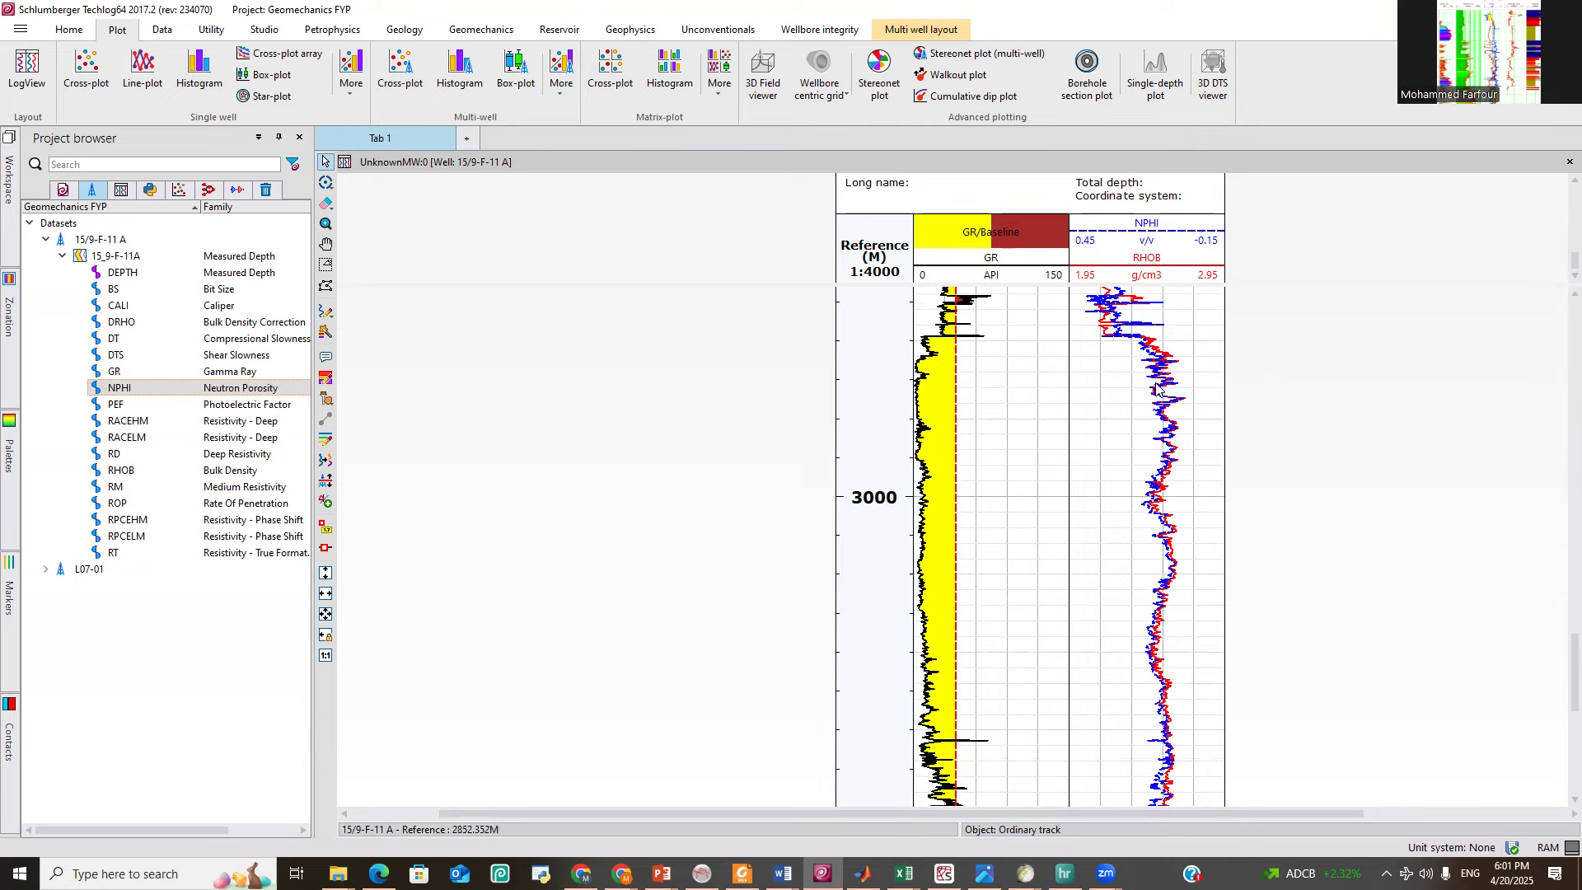
scroll(1171, 486, down, 3)
scroll(1174, 493, down, 2)
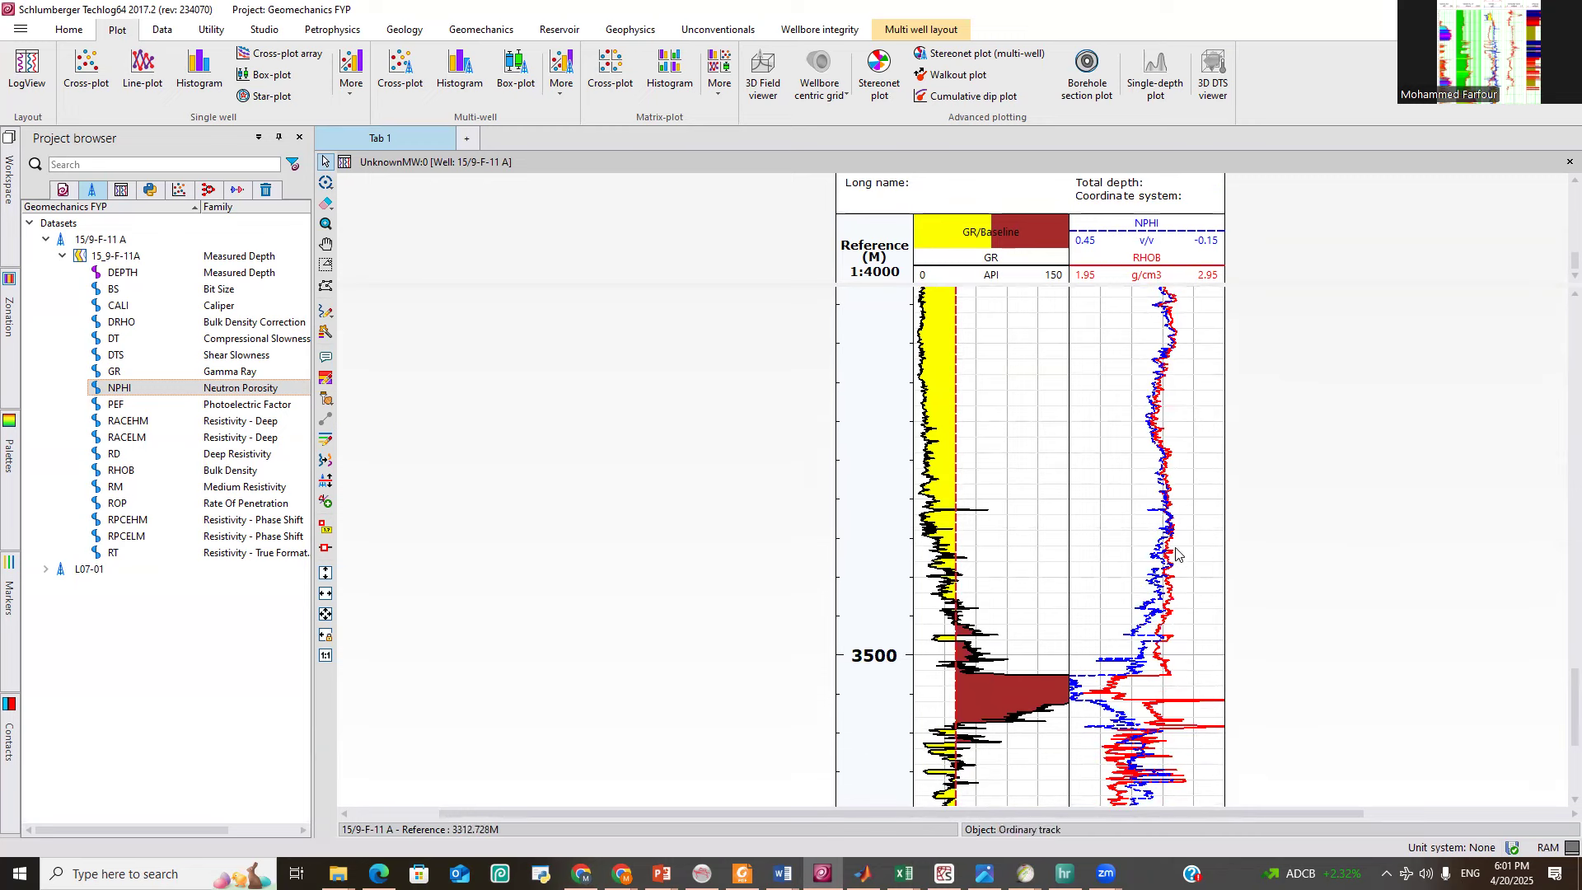
scroll(1178, 581, down, 1)
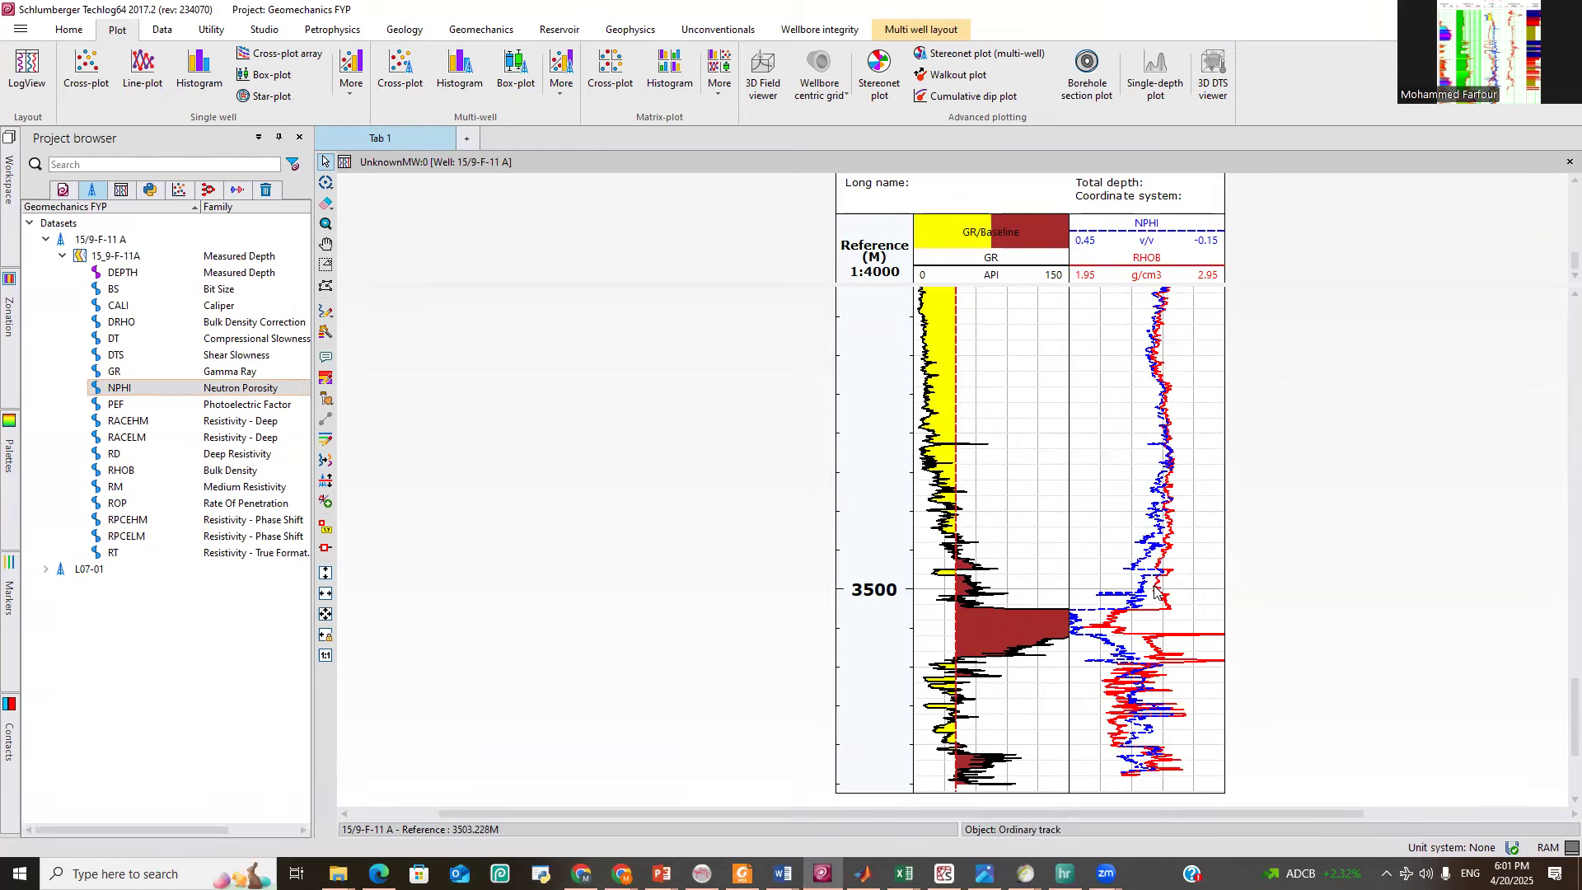
scroll(1159, 583, up, 1)
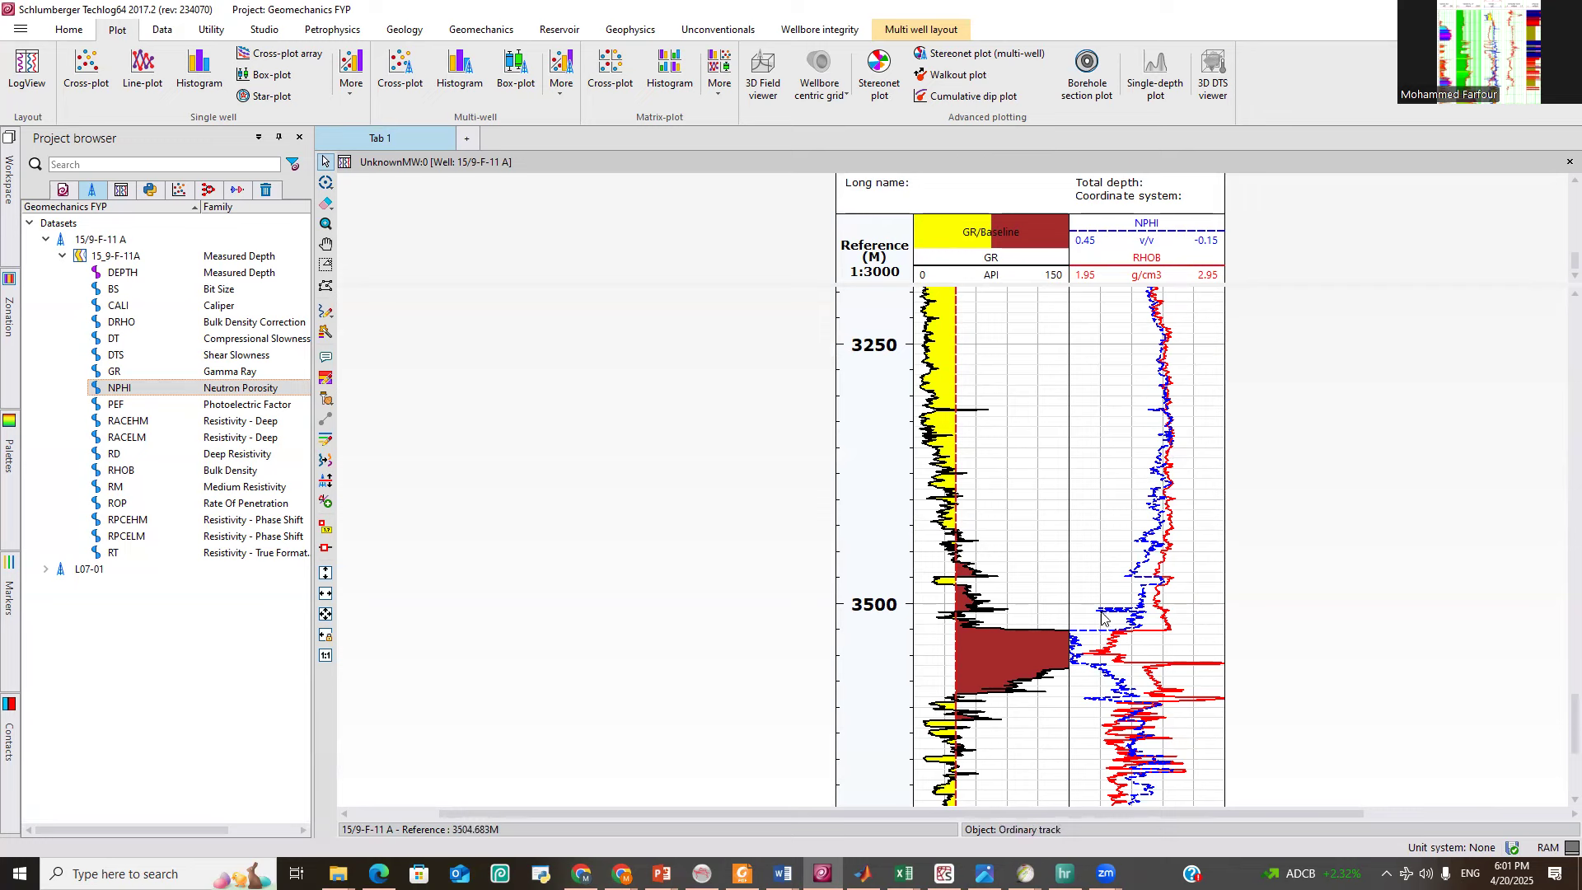
scroll(1120, 634, down, 1)
scroll(1120, 635, down, 2)
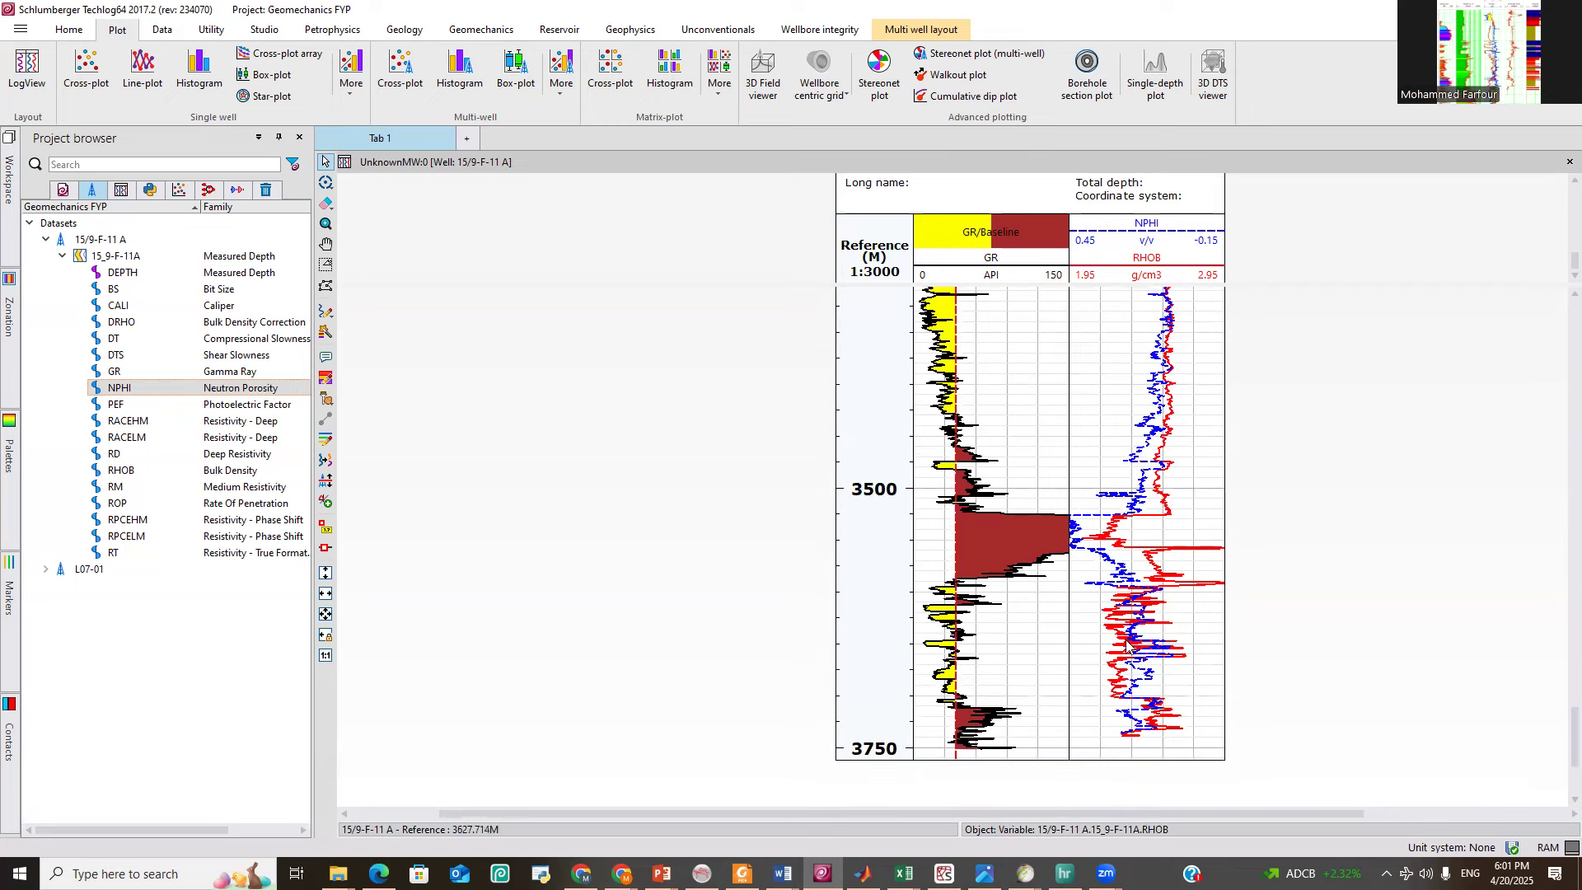
Add the Sand - Shale (ND) crossover fill between the NPHI and RHOB curves.
click(1150, 682)
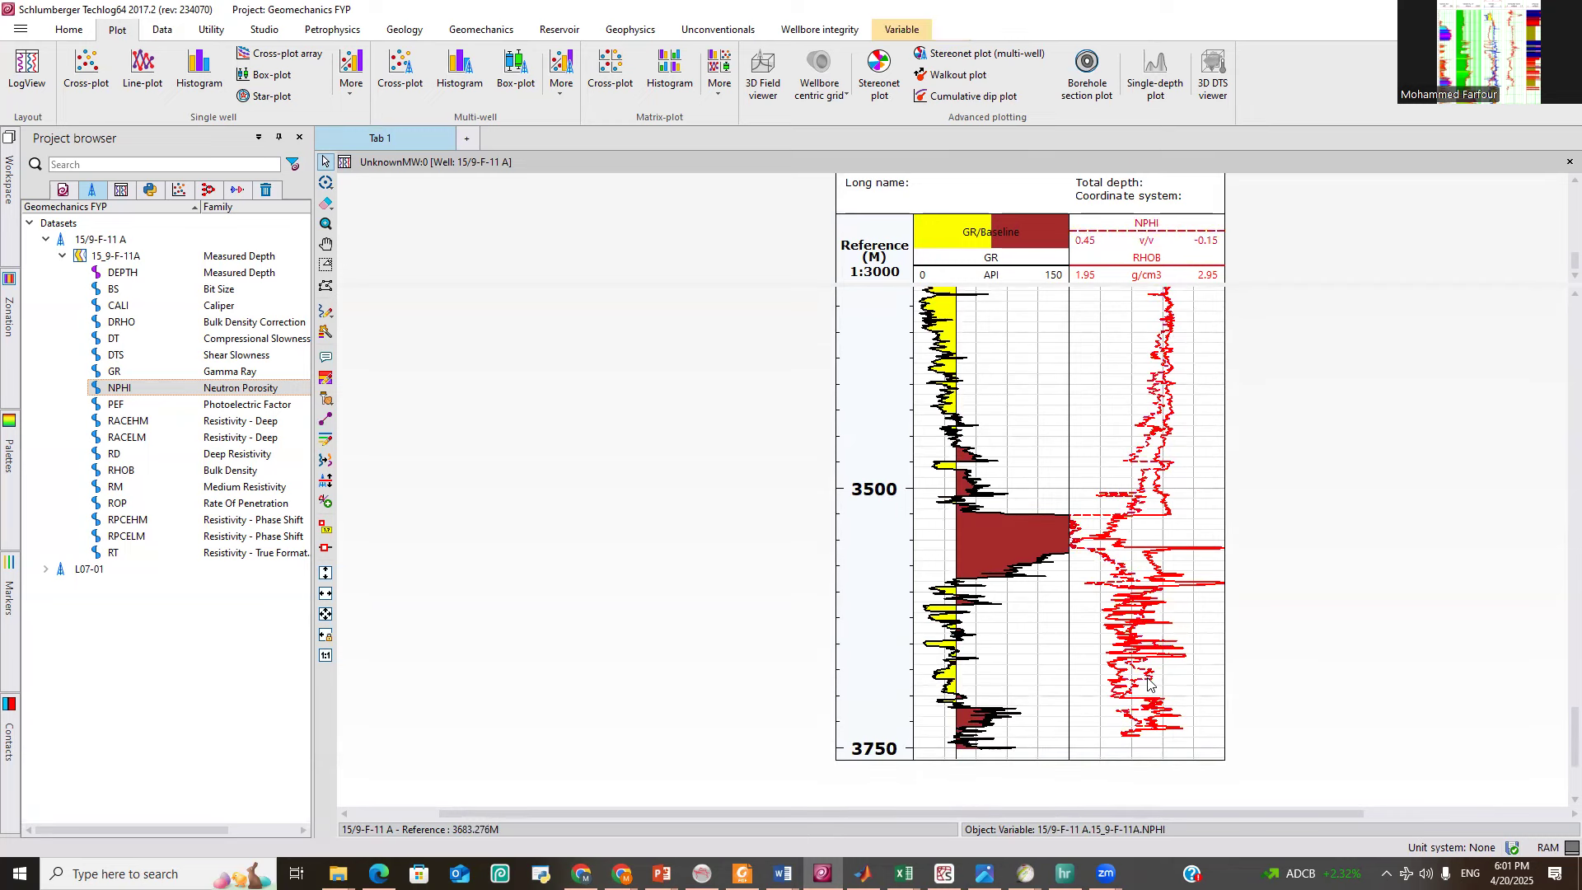
click(1121, 684)
right_click(1148, 677)
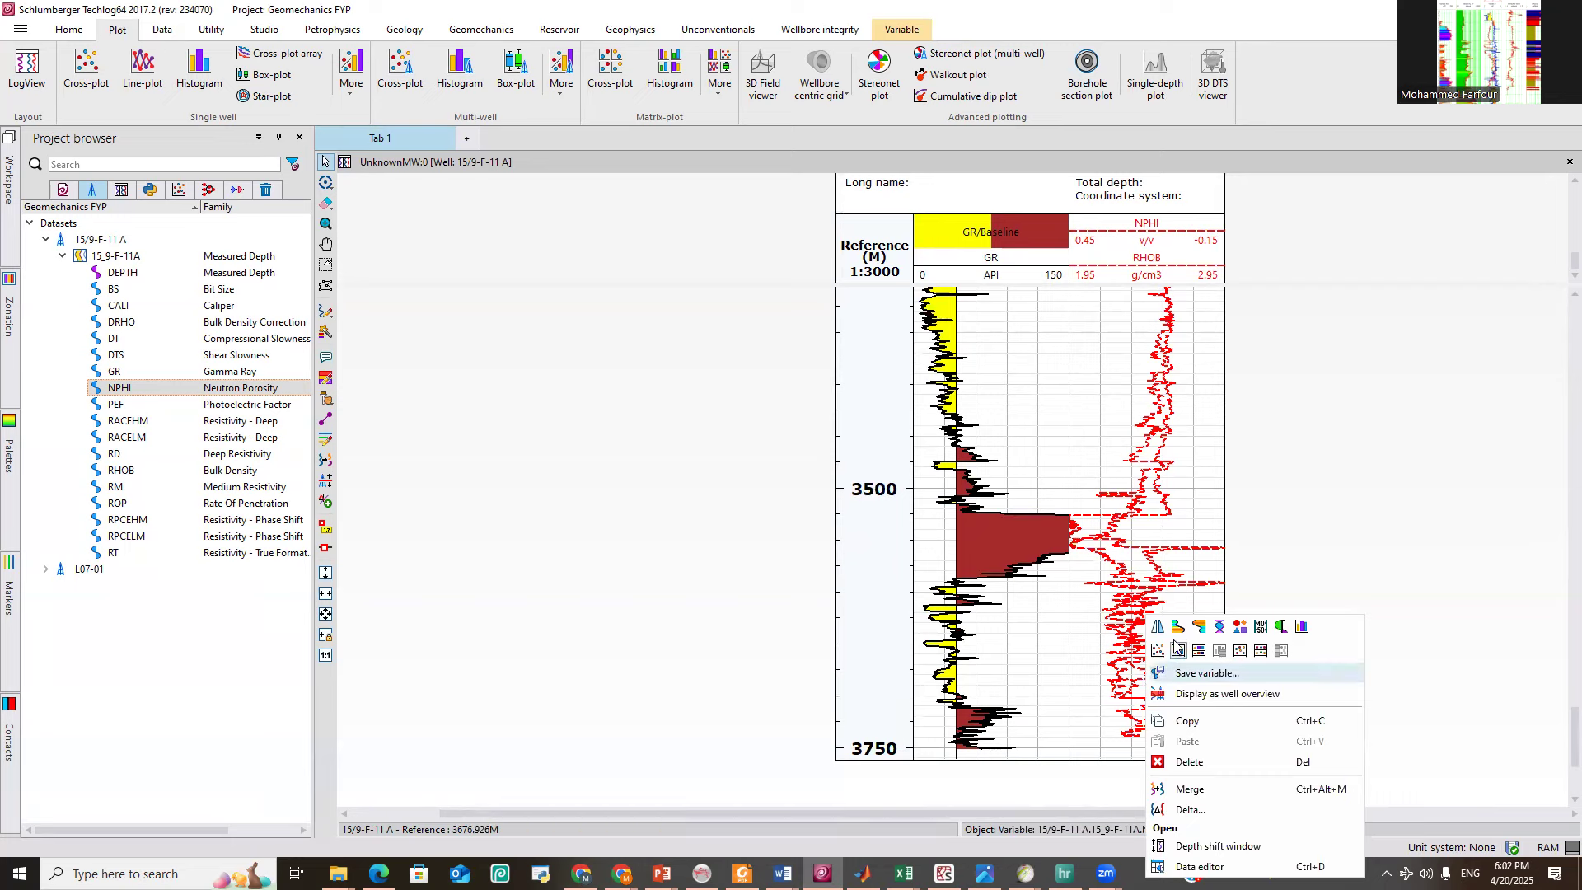
click(1221, 627)
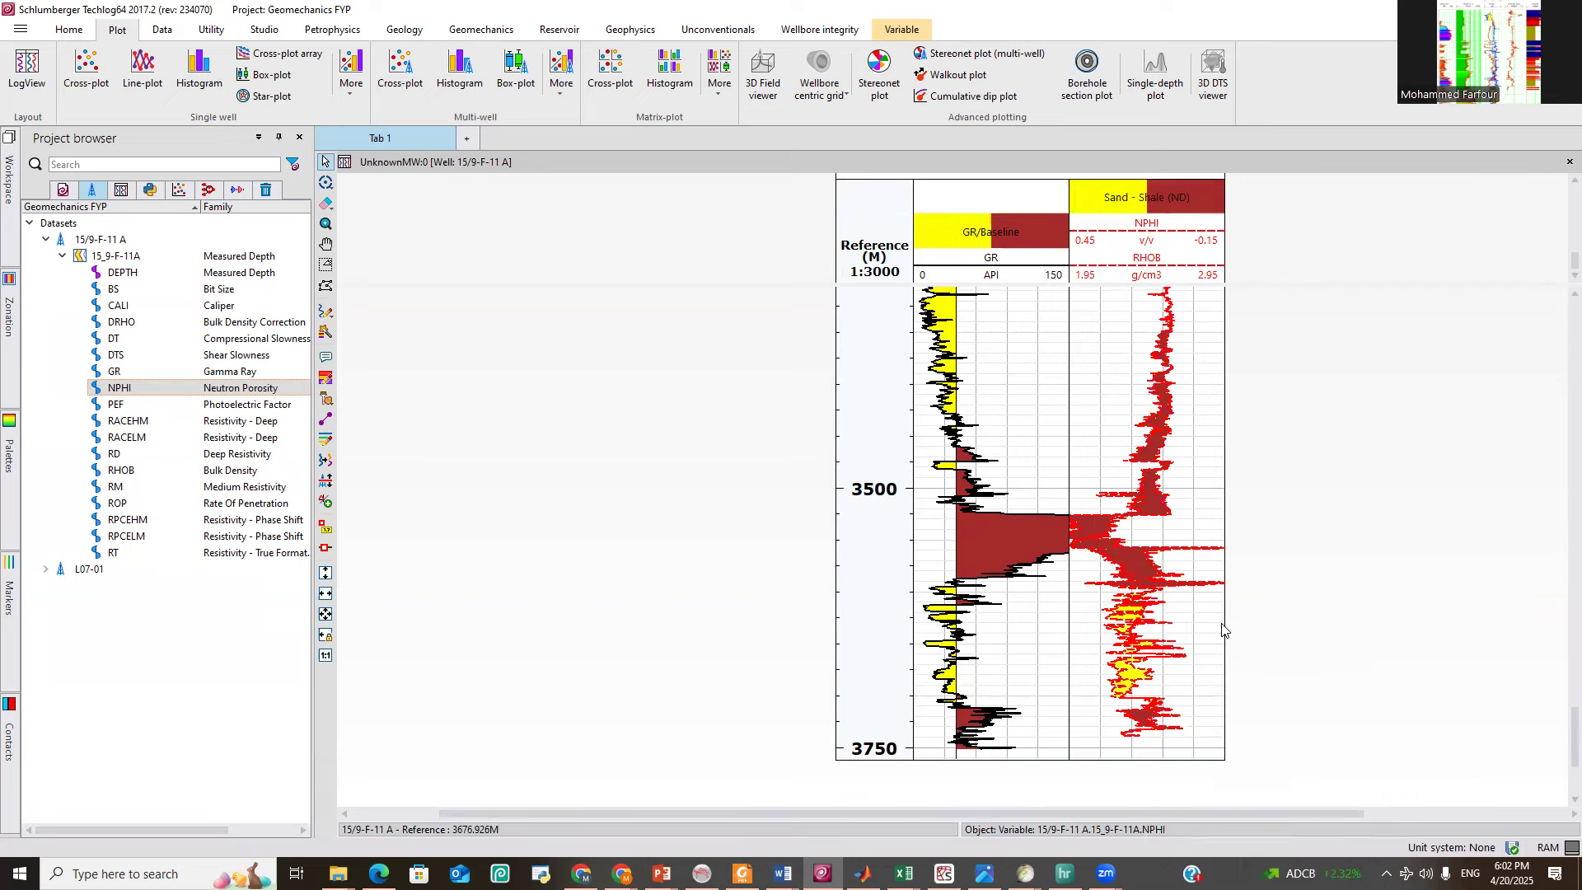
Set the layout's depth scale to 1:1000 and add the RD deep resistivity curve in a new track beside the neutron-density track.
scroll(1197, 567, up, 3)
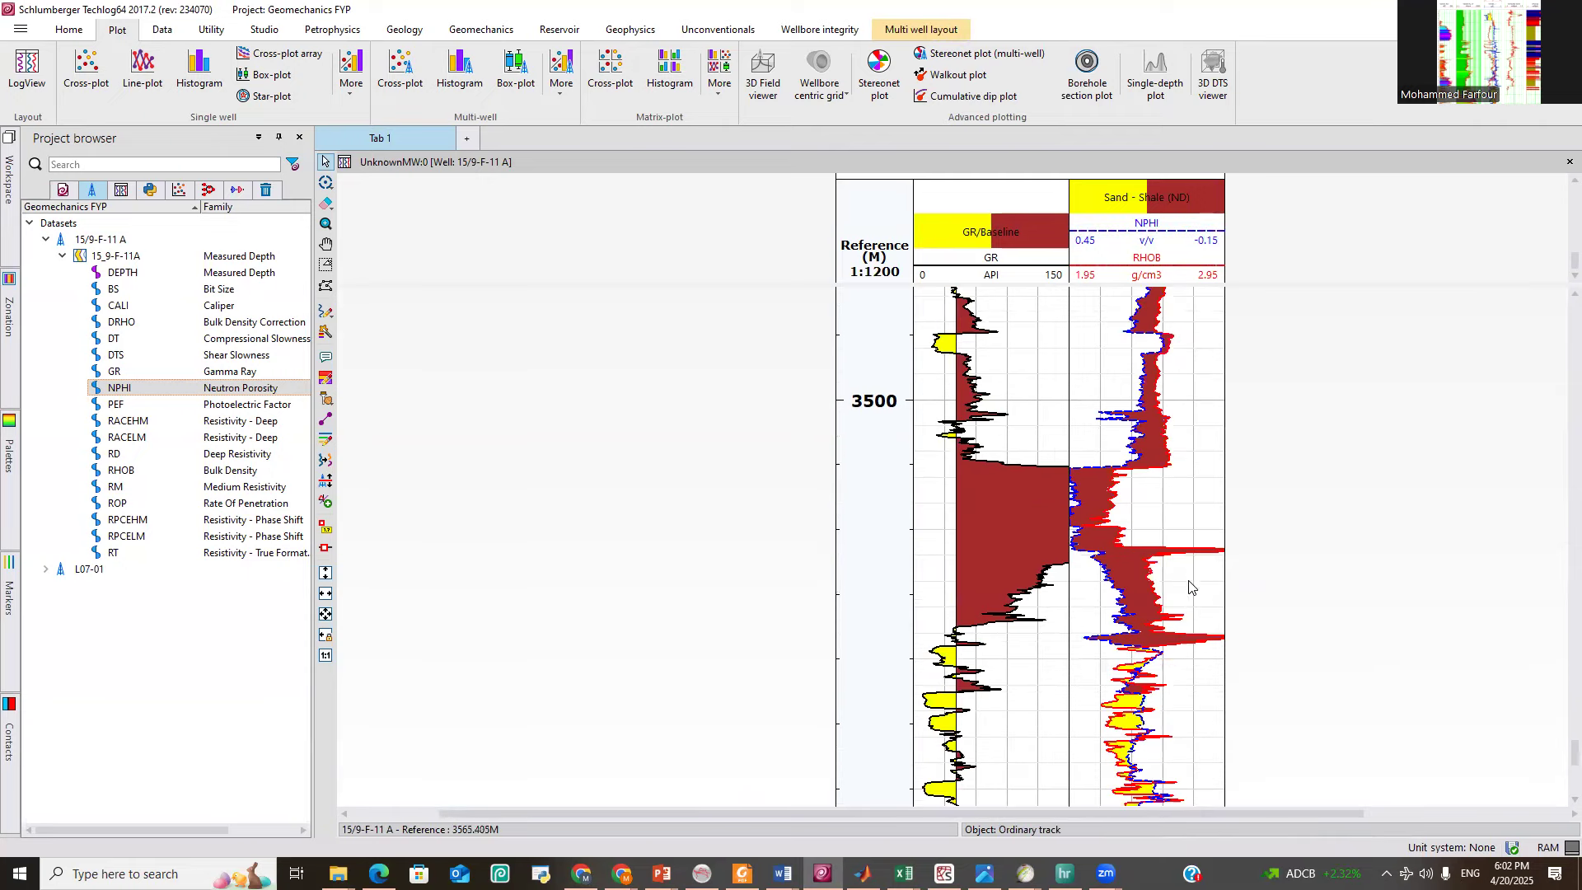
scroll(1191, 581, down, 3)
scroll(1187, 592, down, 1)
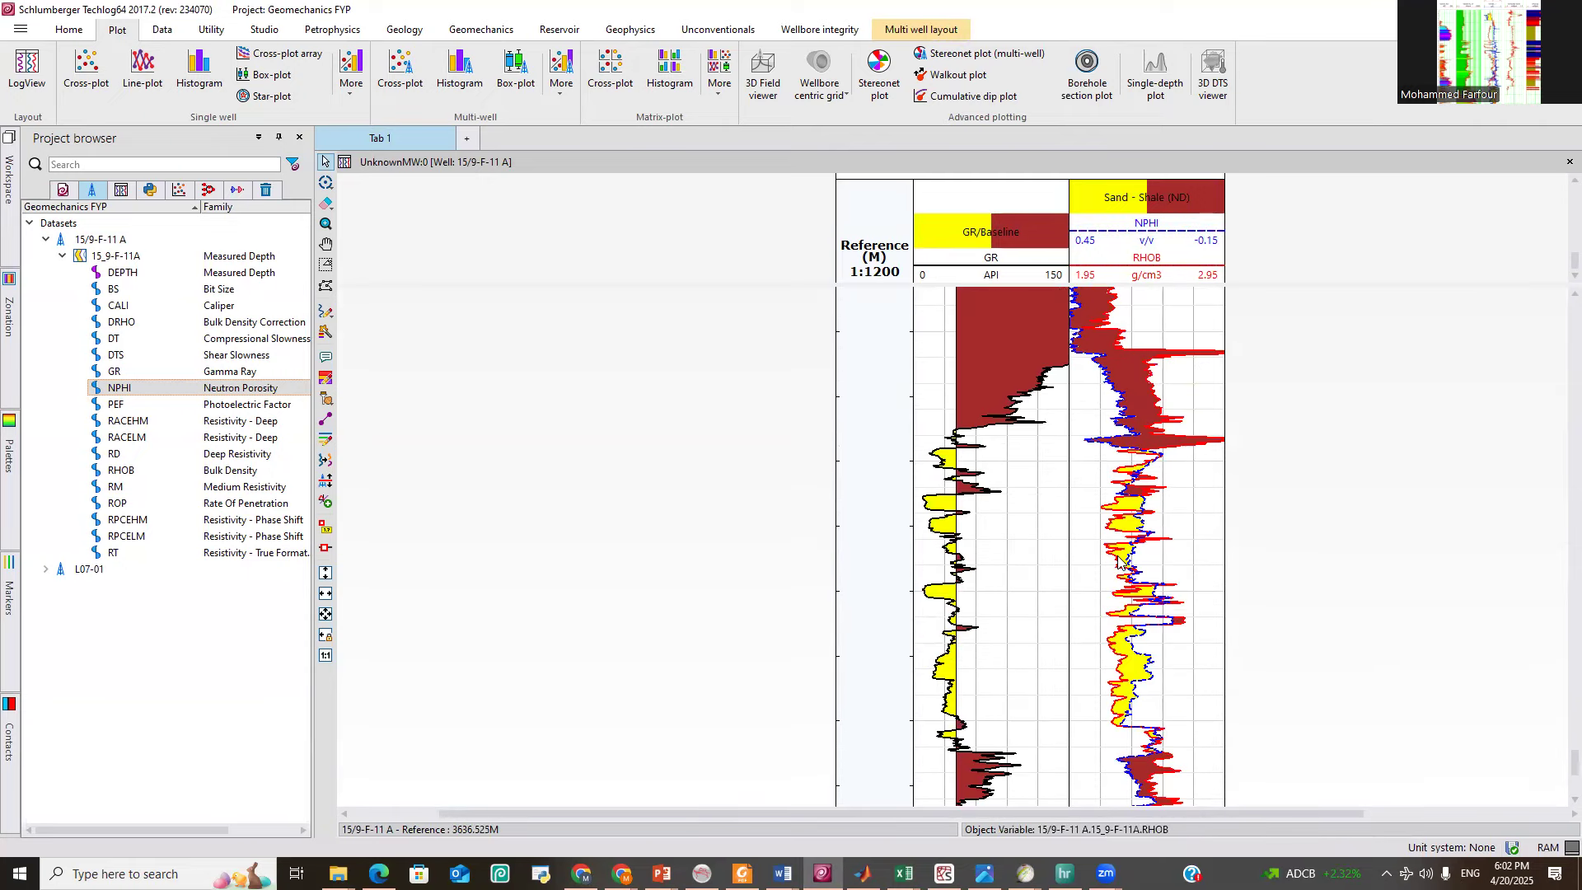
scroll(1118, 569, down, 1)
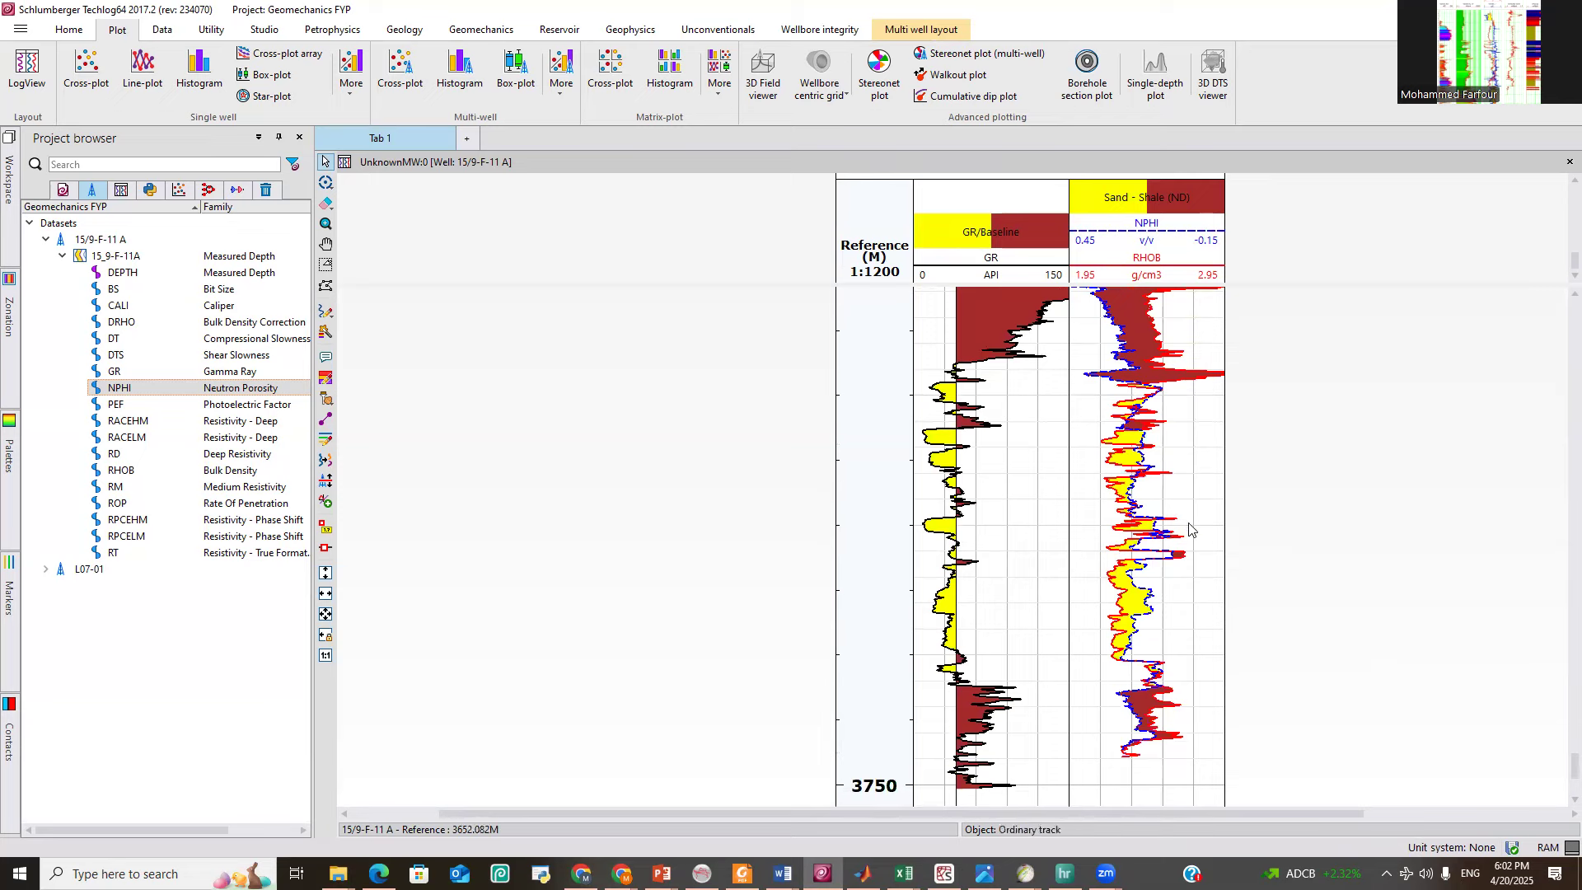
scroll(1129, 445, up, 1)
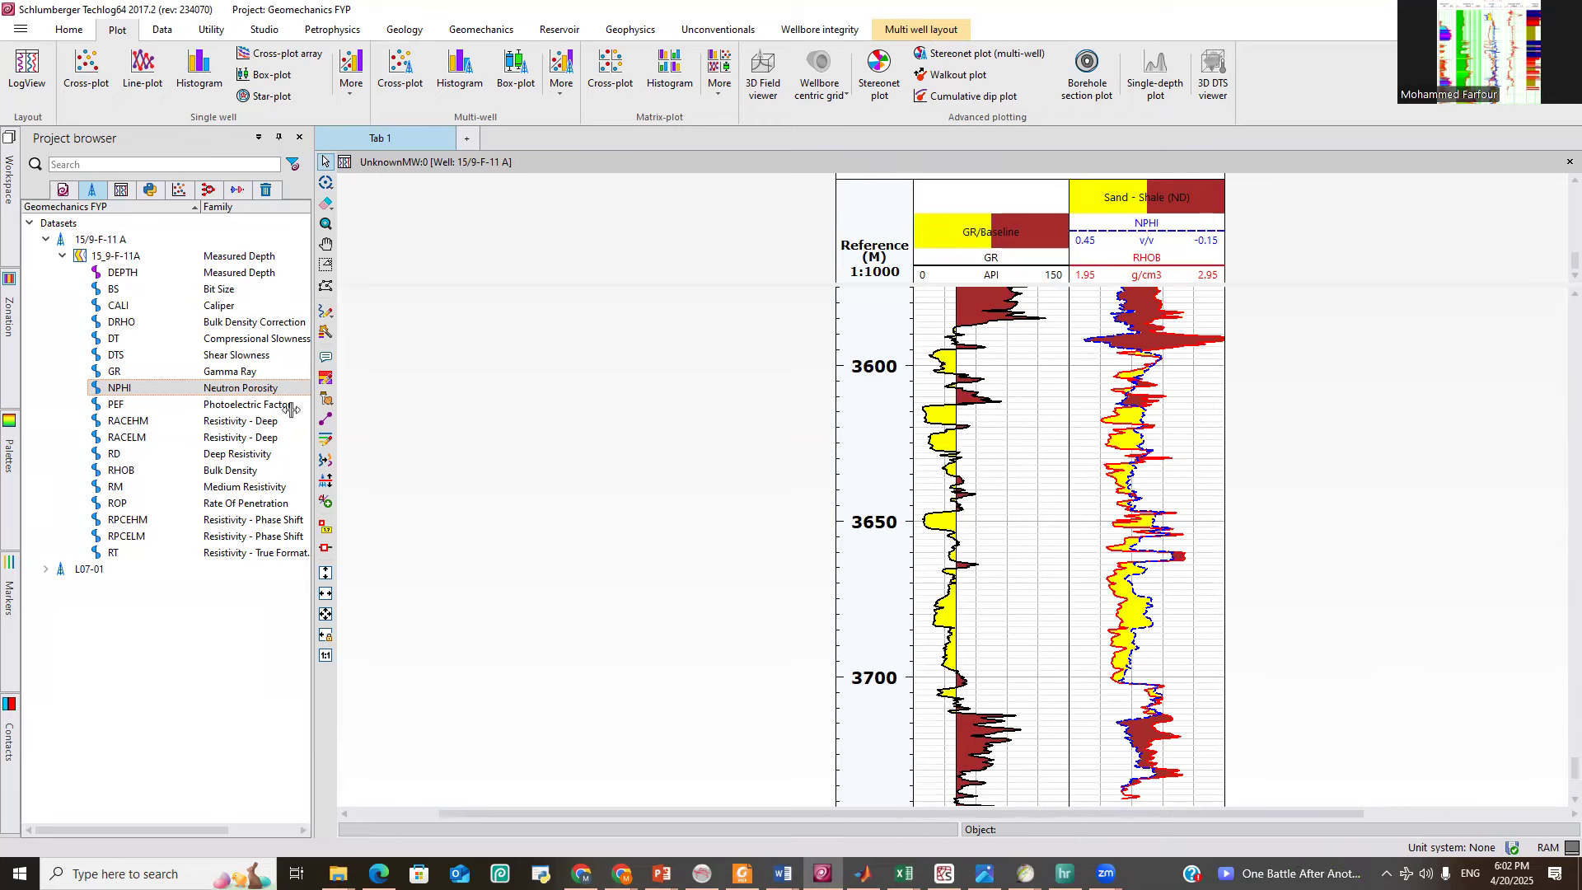
drag(116, 458, 1305, 398)
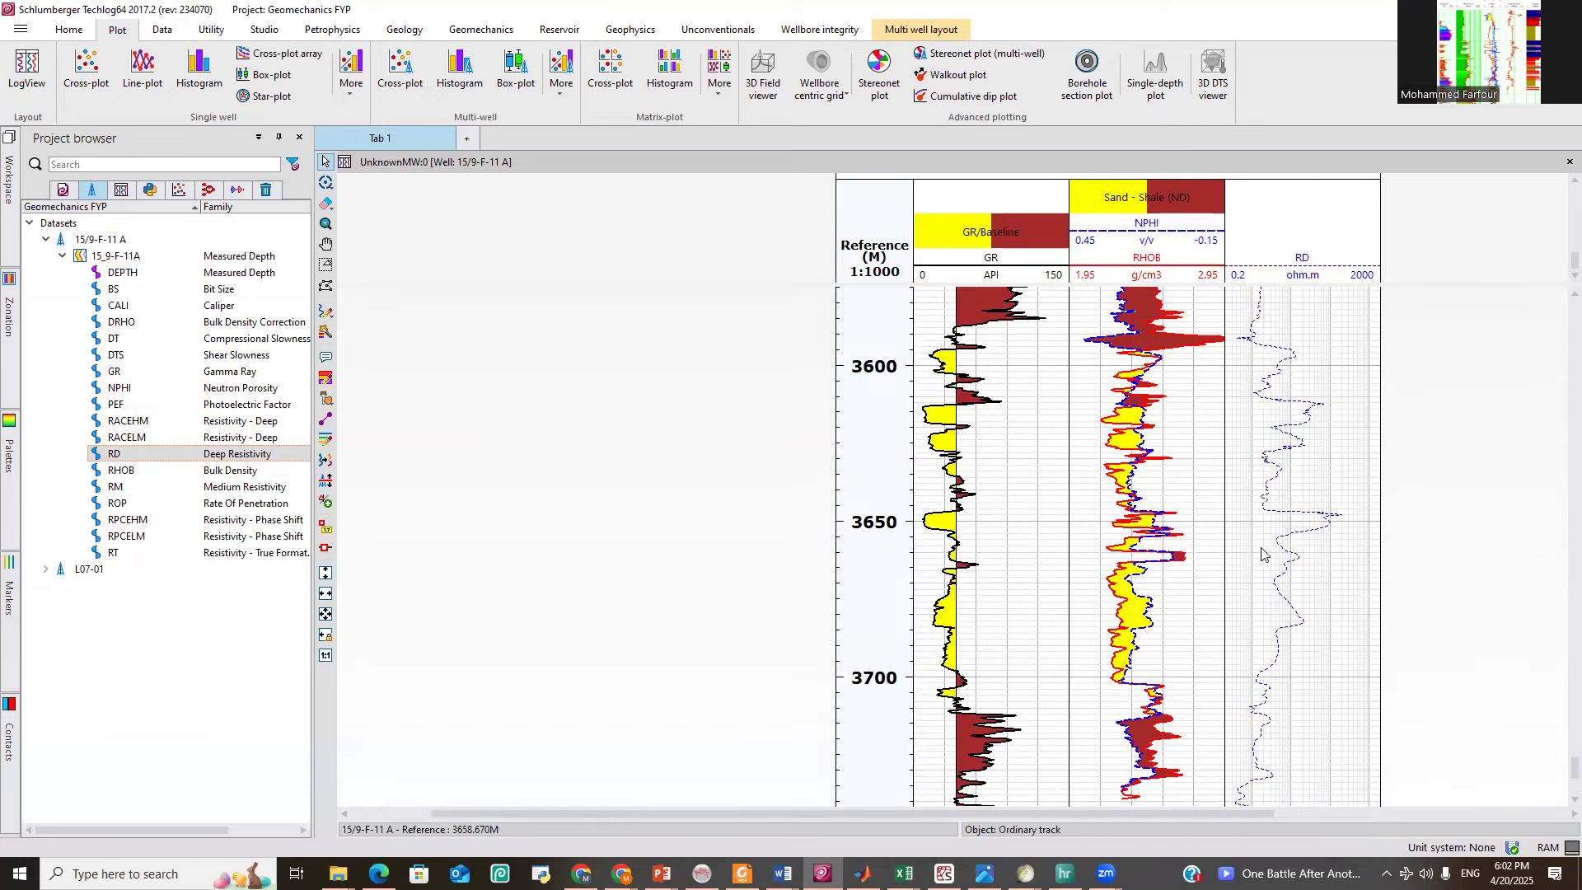
Fill the RD curve to its lower limit using the Default colour palette.
scroll(1254, 548, down, 2)
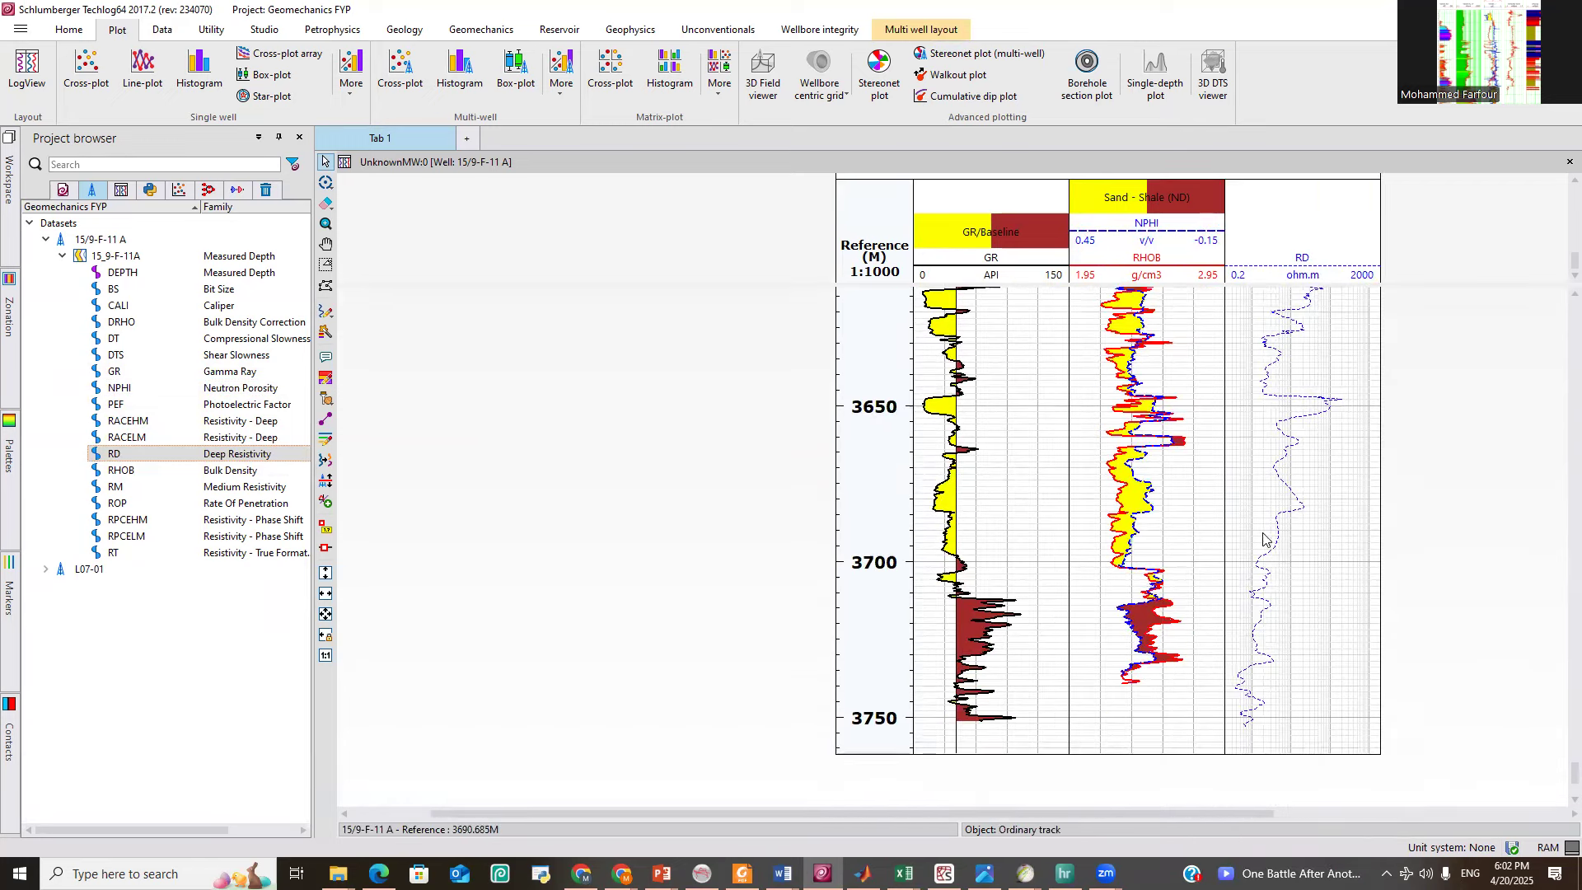
scroll(1267, 536, up, 9)
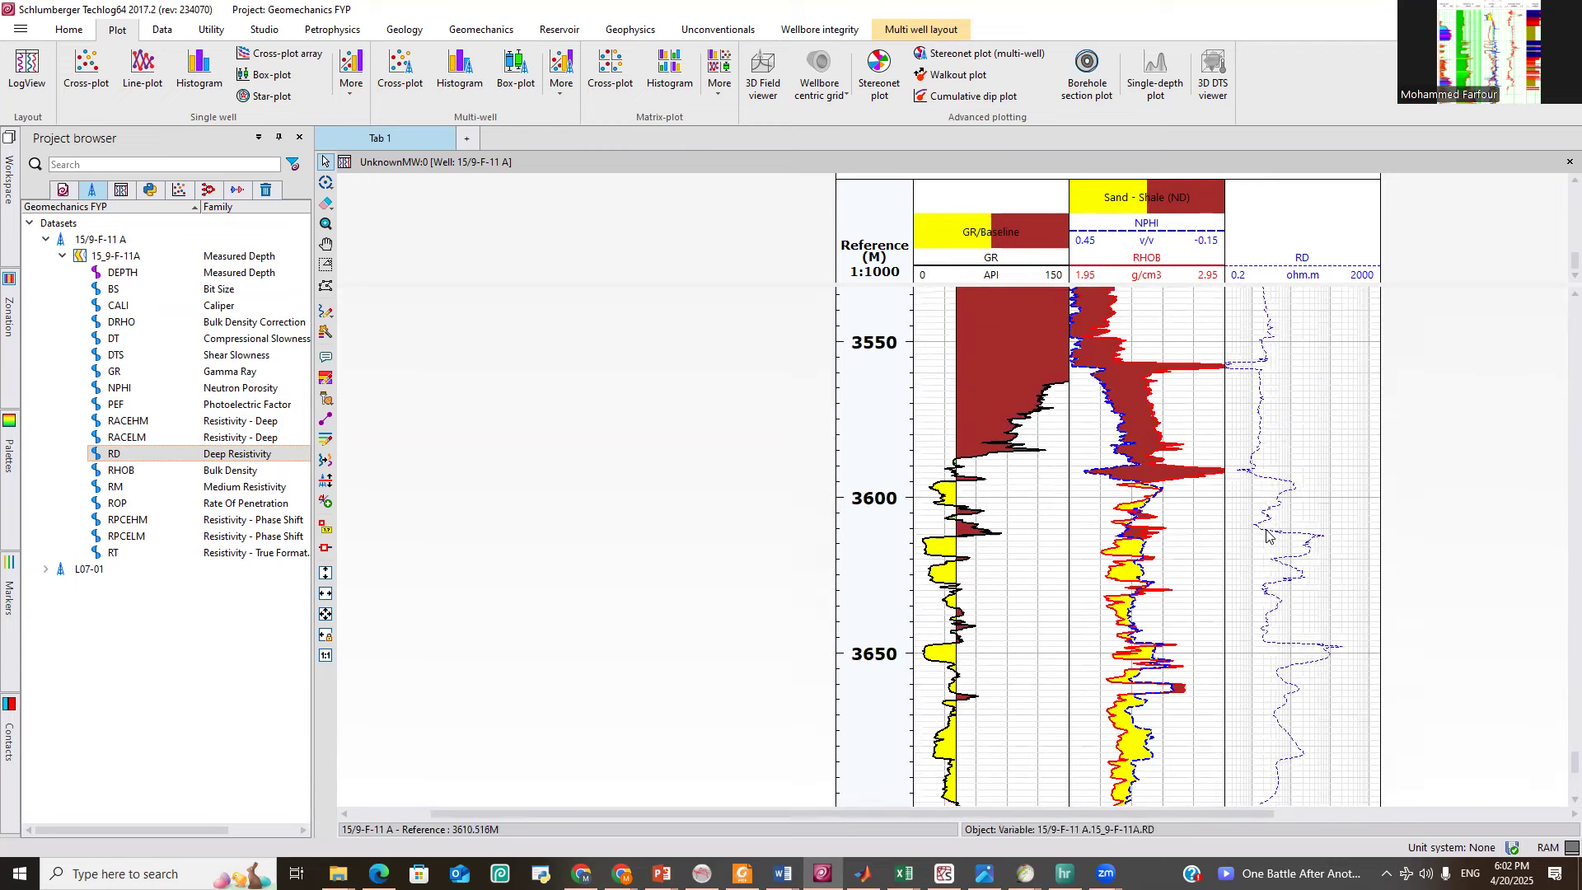
scroll(1268, 535, down, 9)
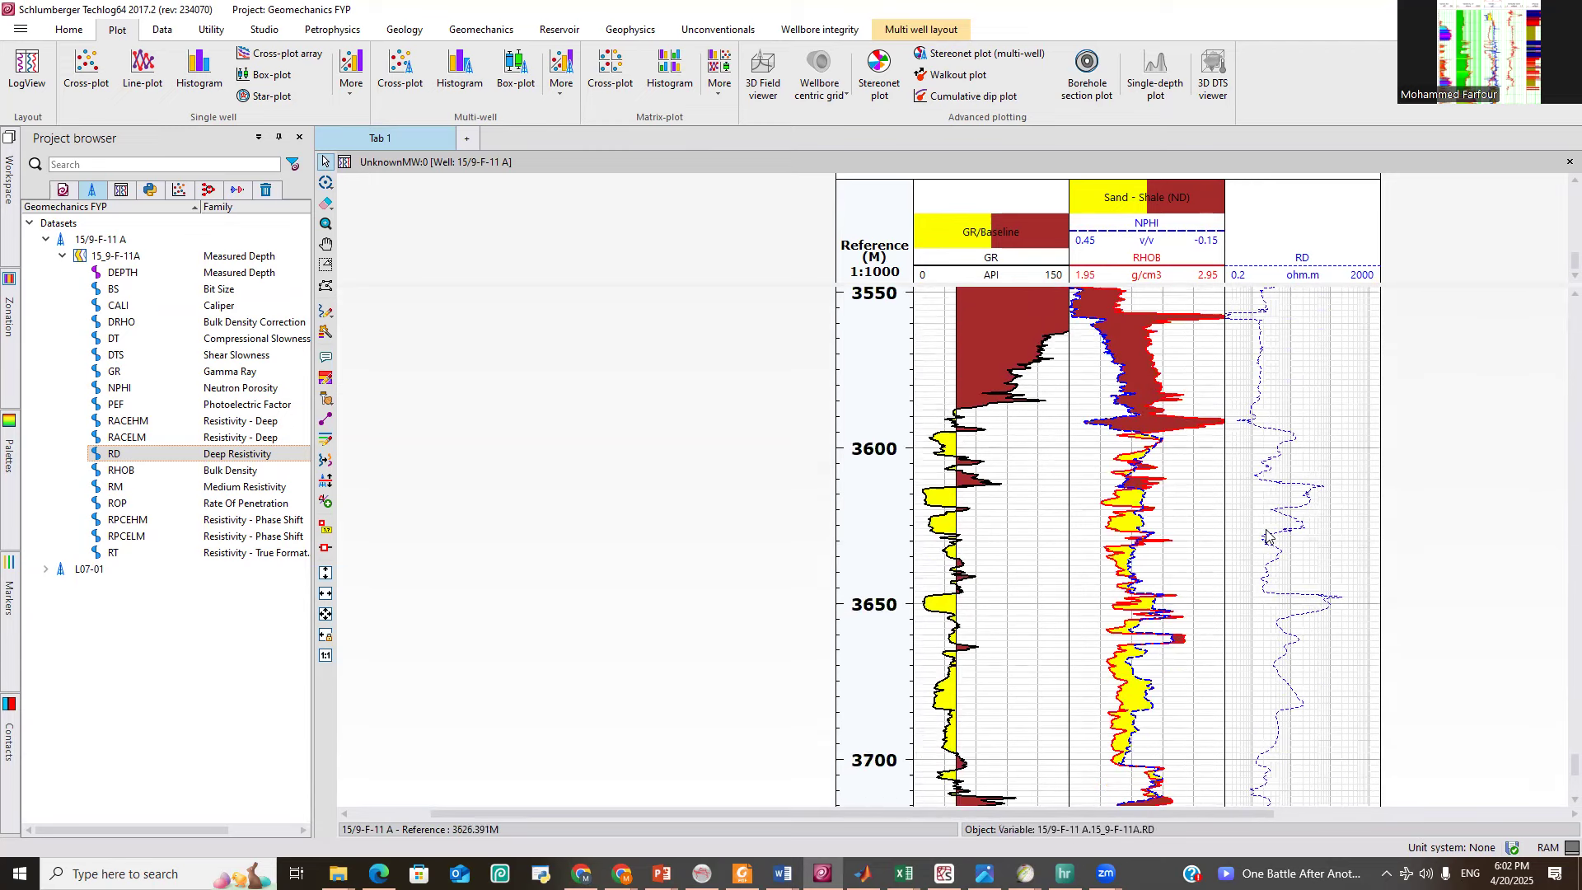
click(1281, 519)
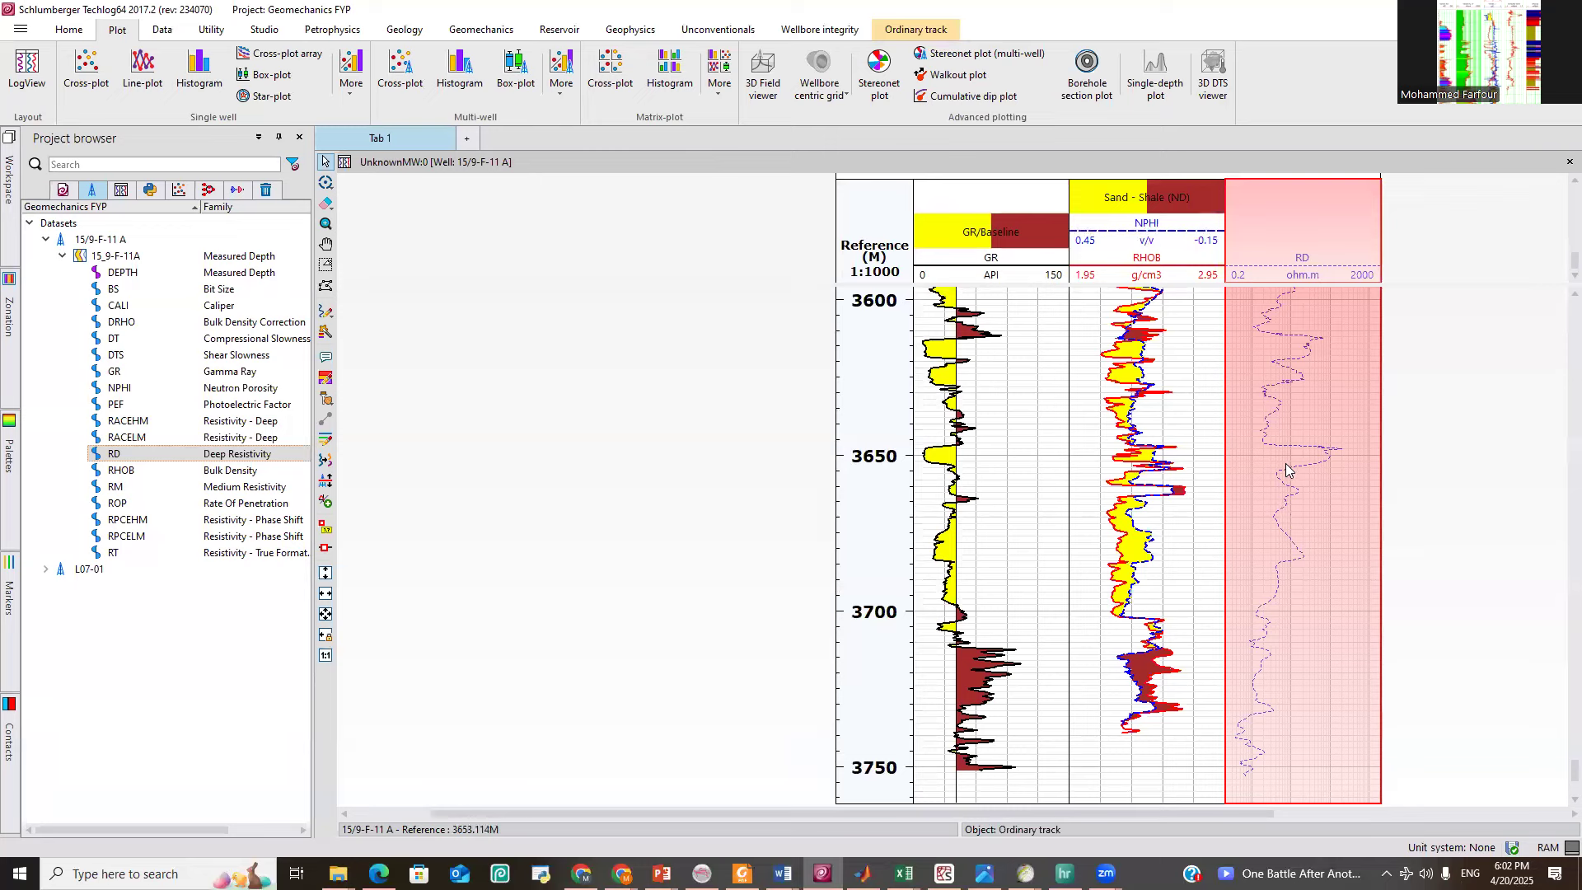
click(1327, 445)
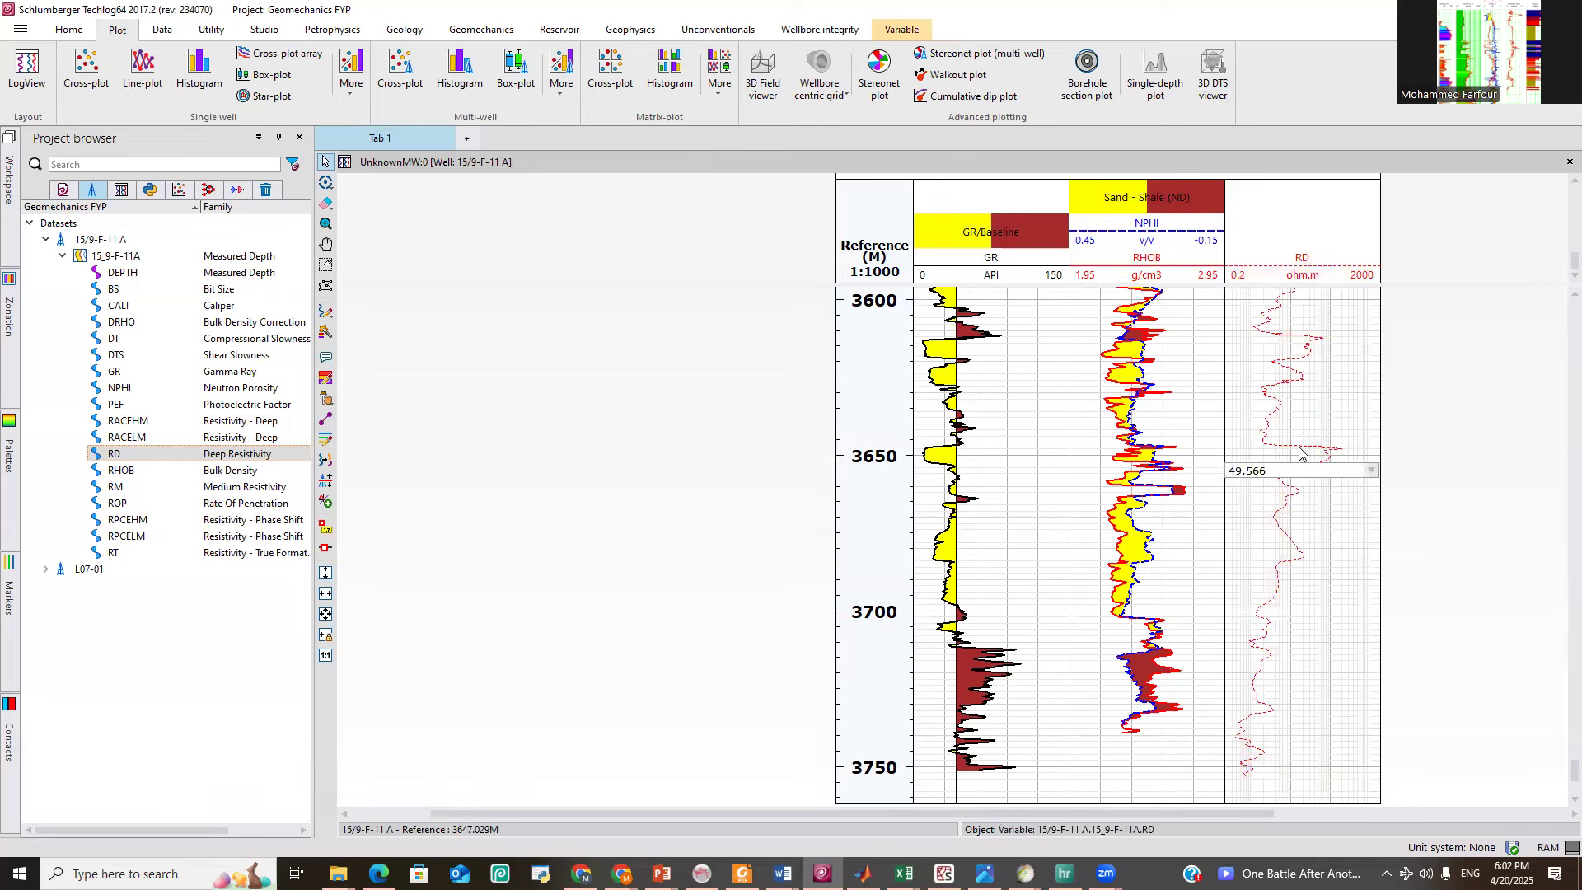
key(Return)
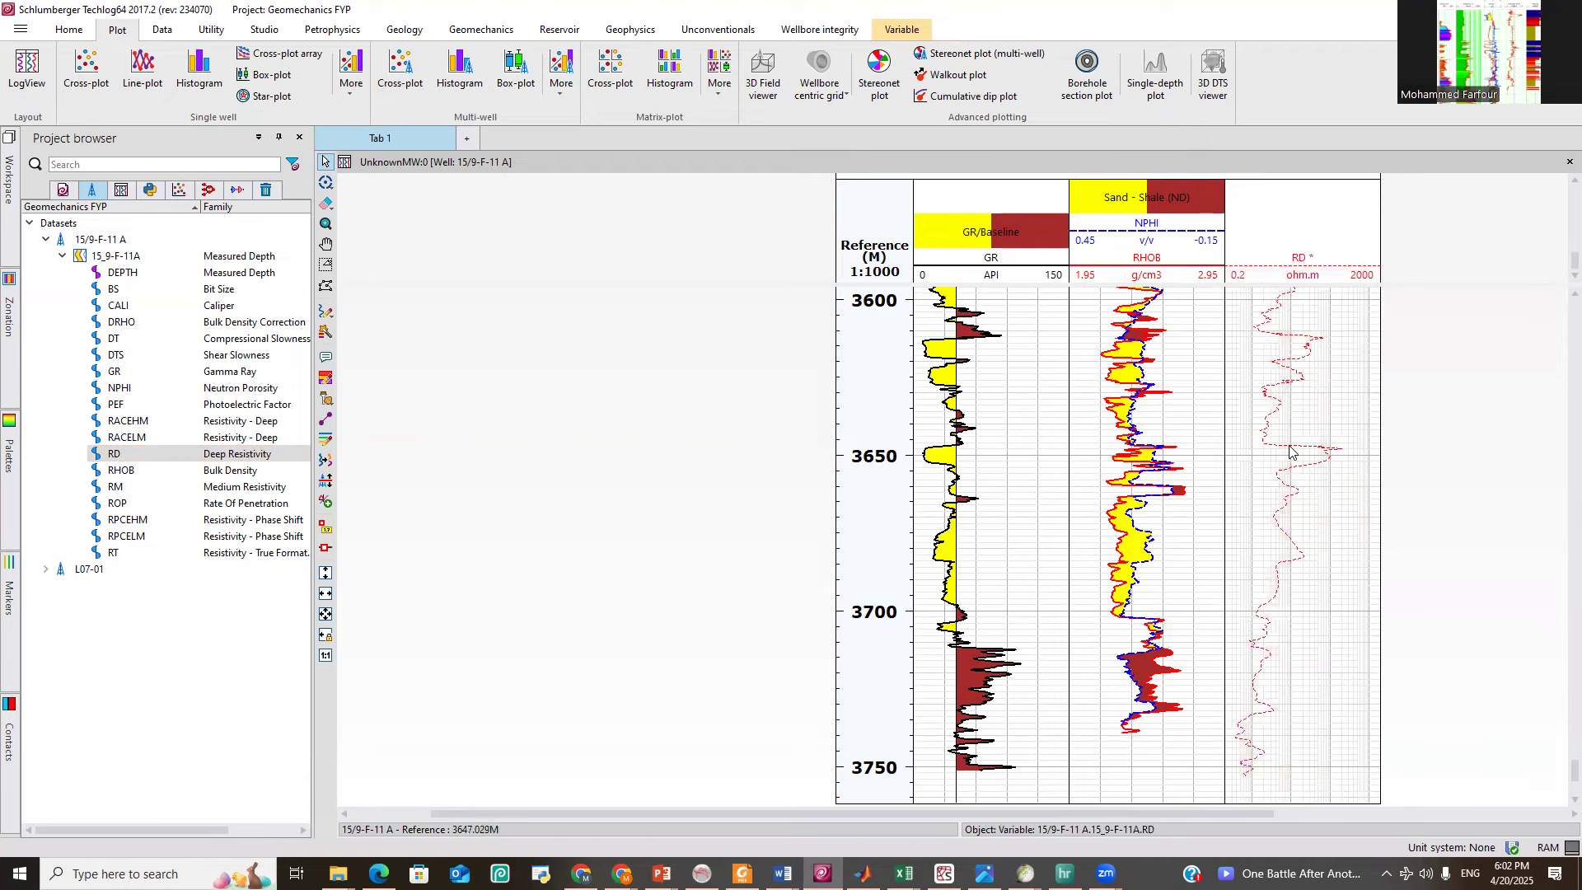
right_click(1290, 451)
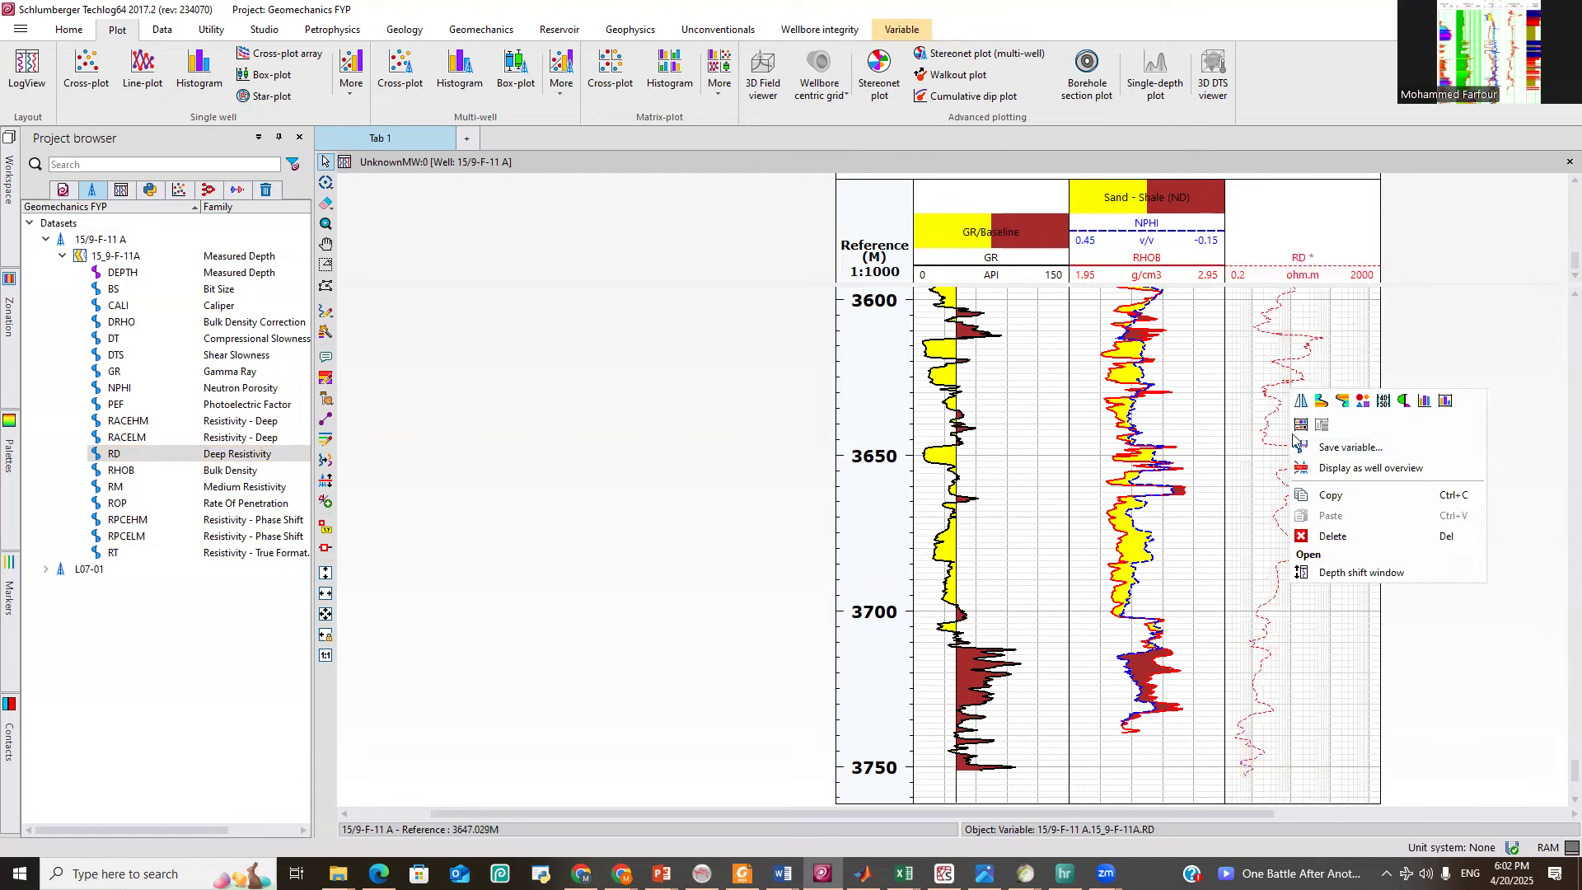
click(1322, 402)
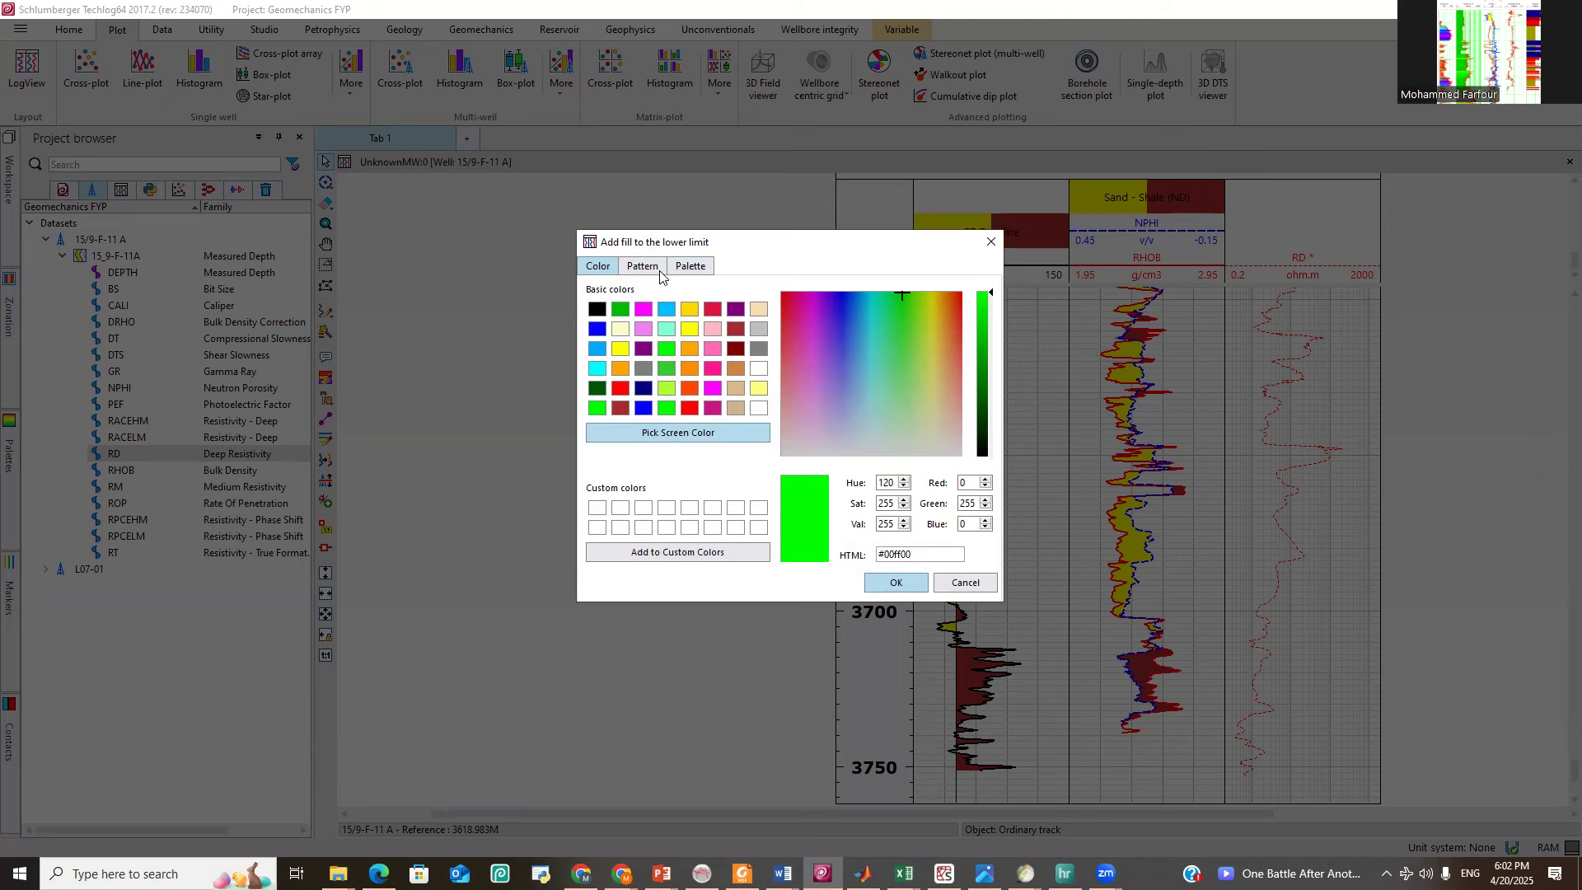
click(691, 266)
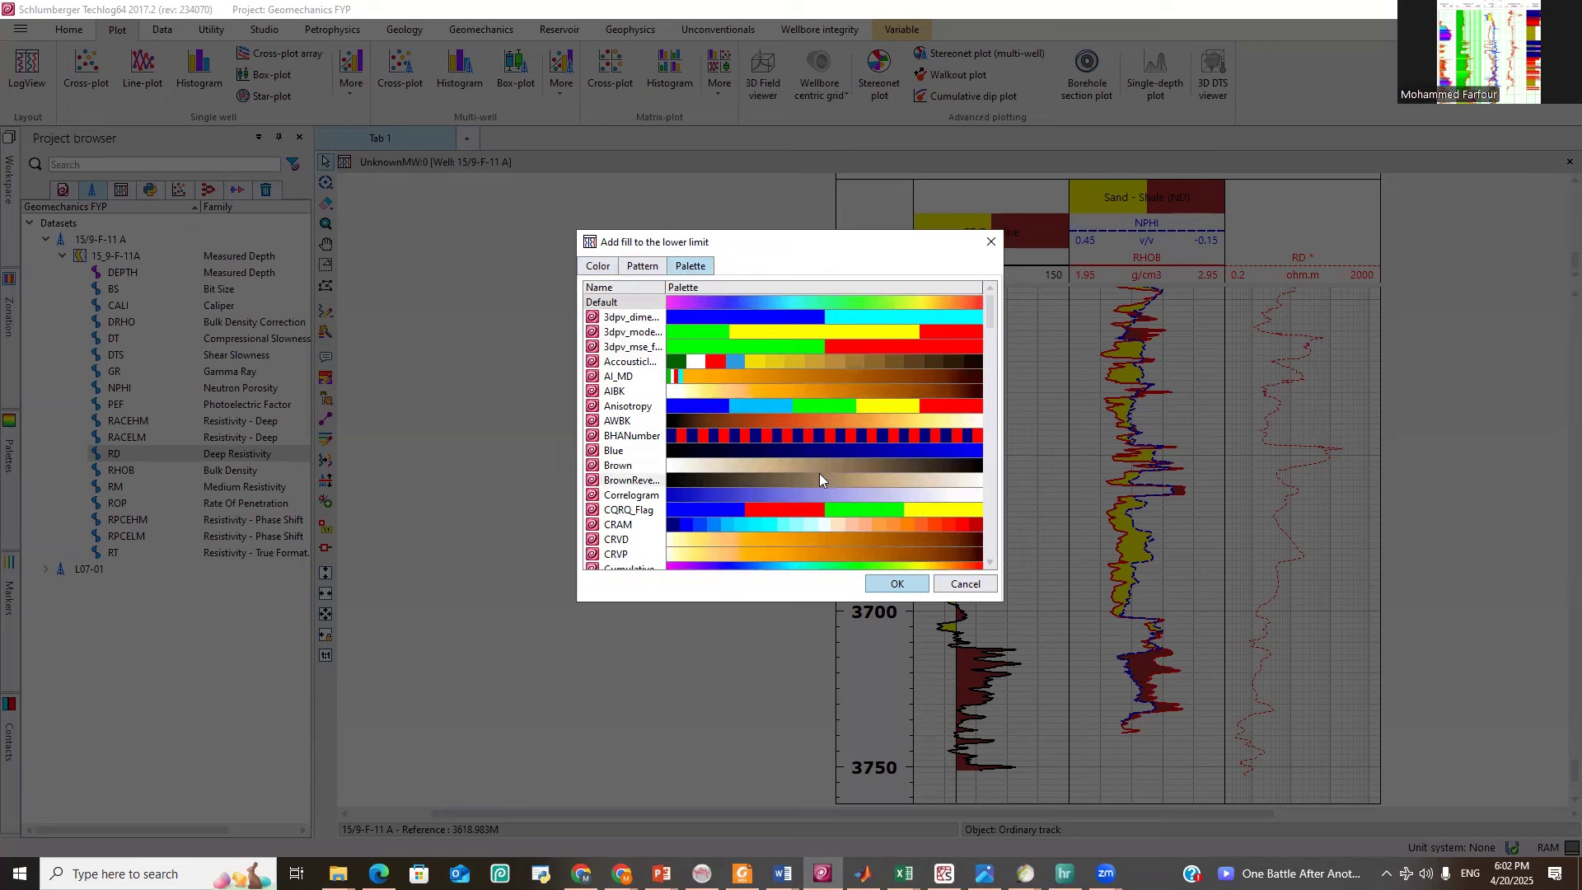
scroll(854, 442, down, 4)
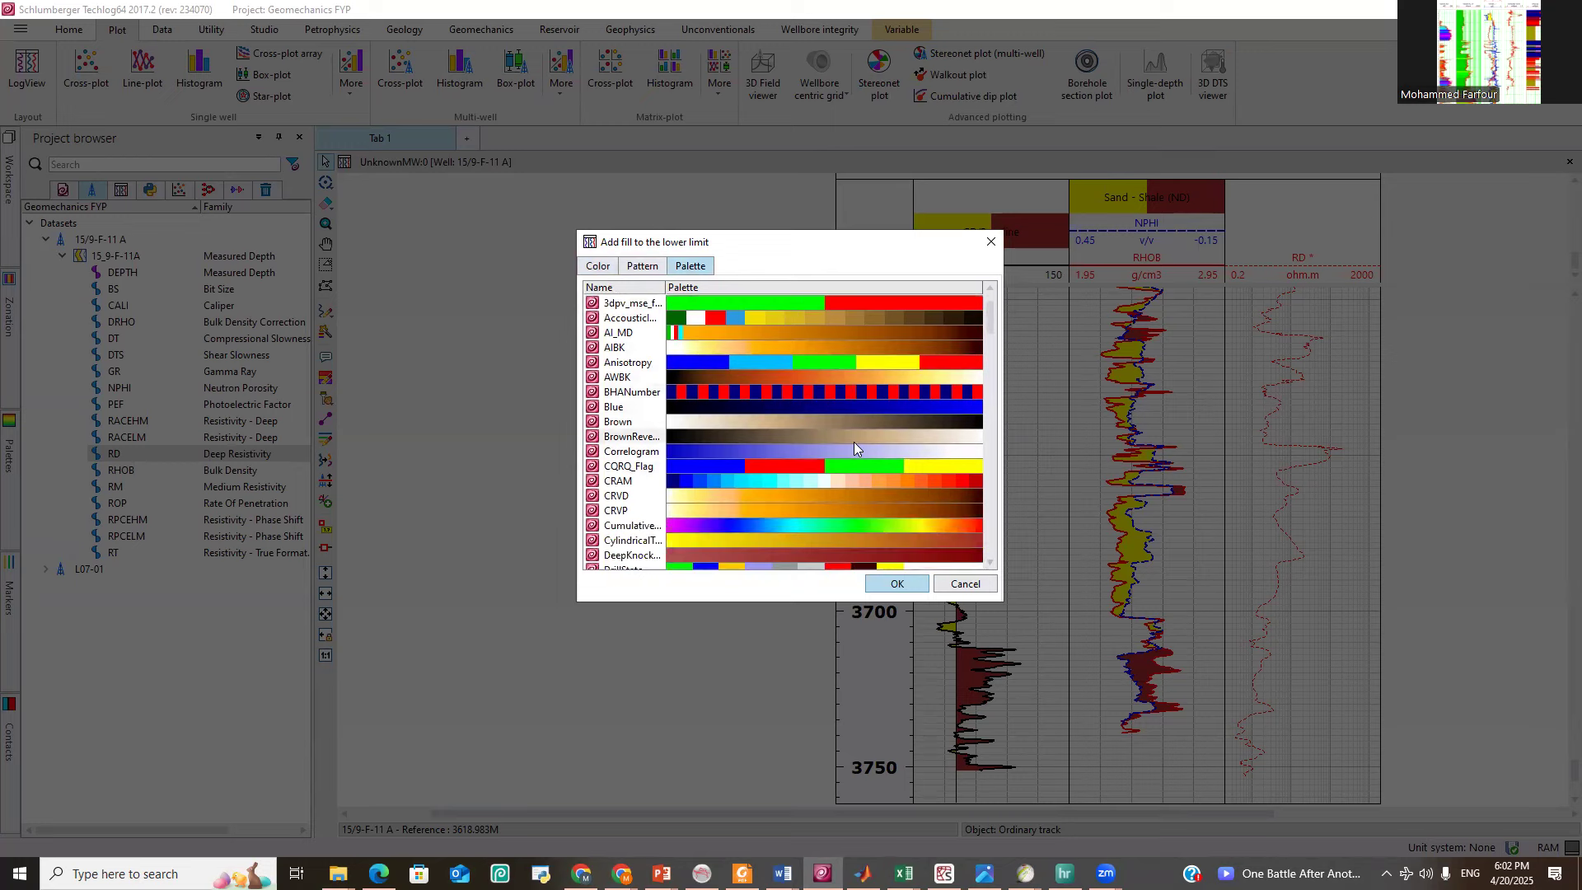
scroll(854, 442, up, 4)
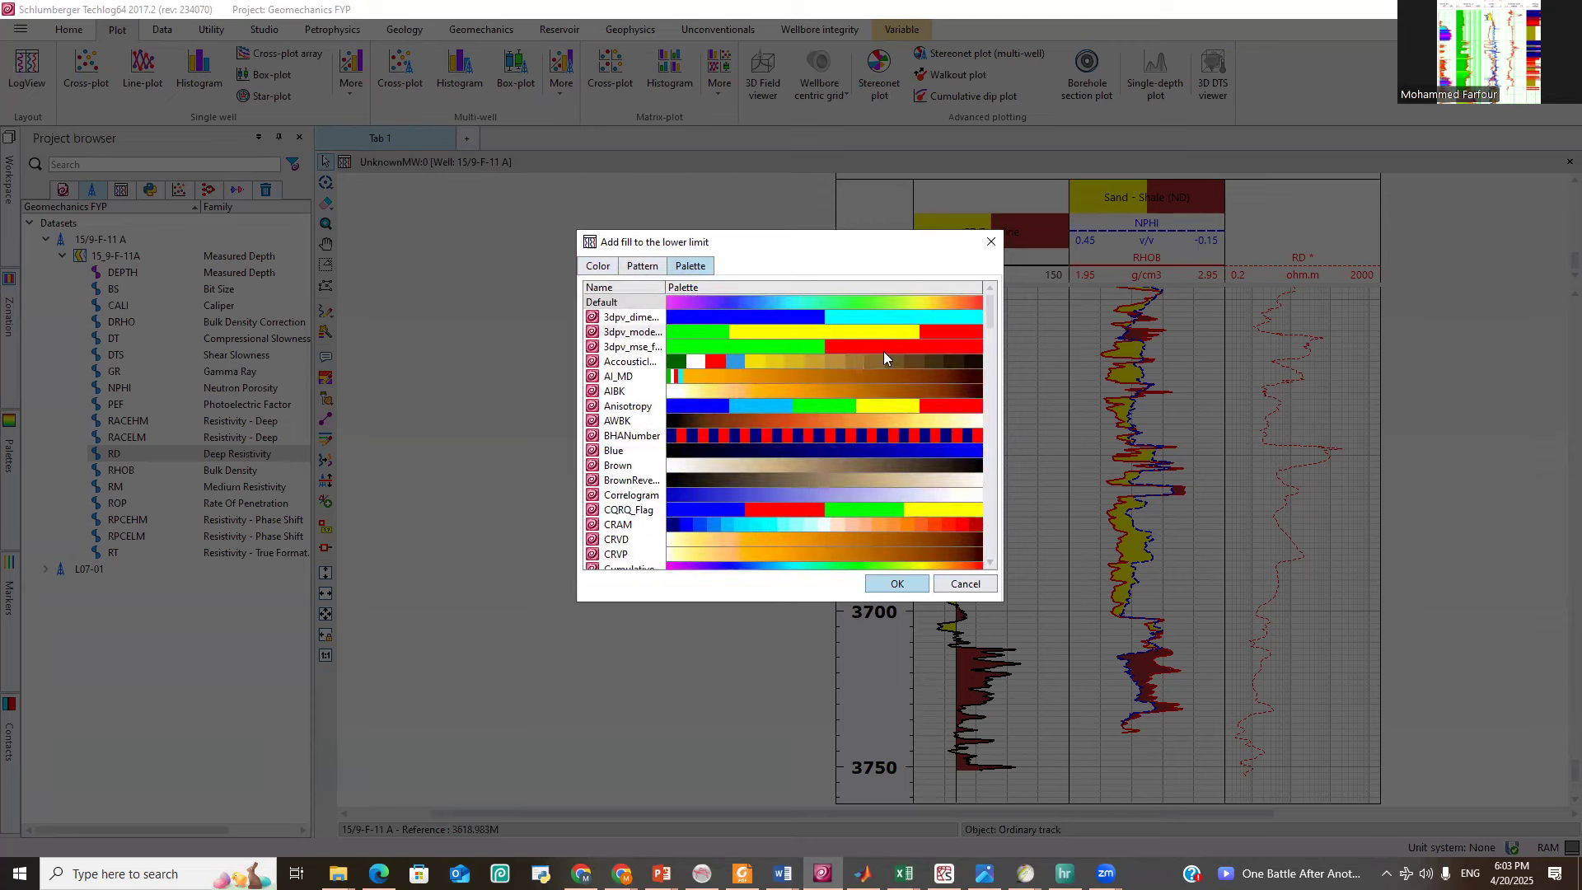
click(895, 581)
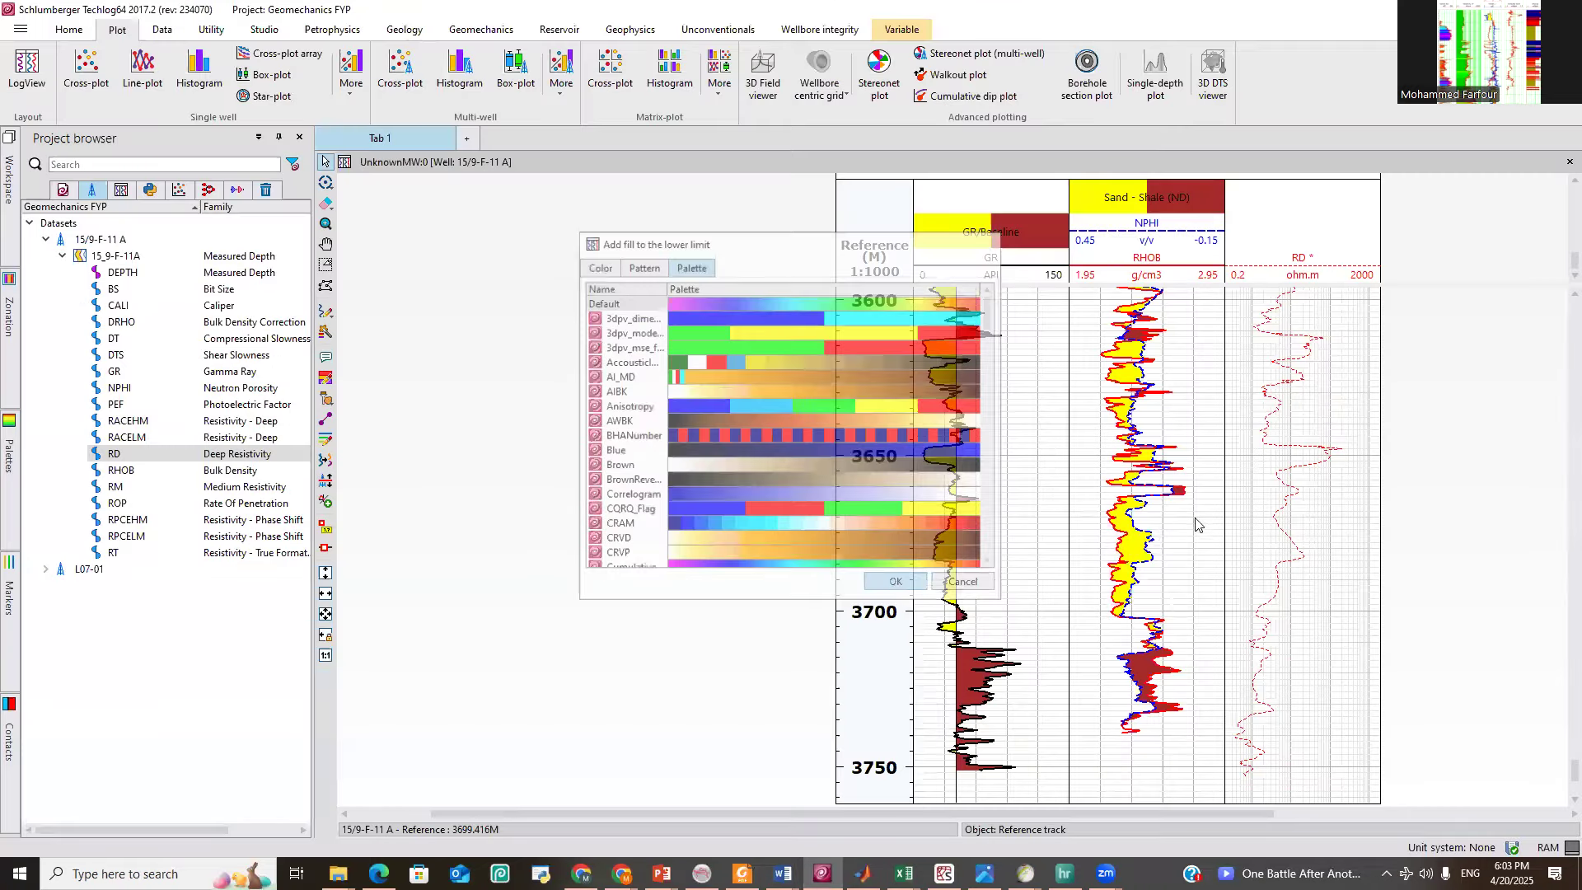
Overlay the RM medium resistivity curve on the RD track.
scroll(1236, 501, up, 3)
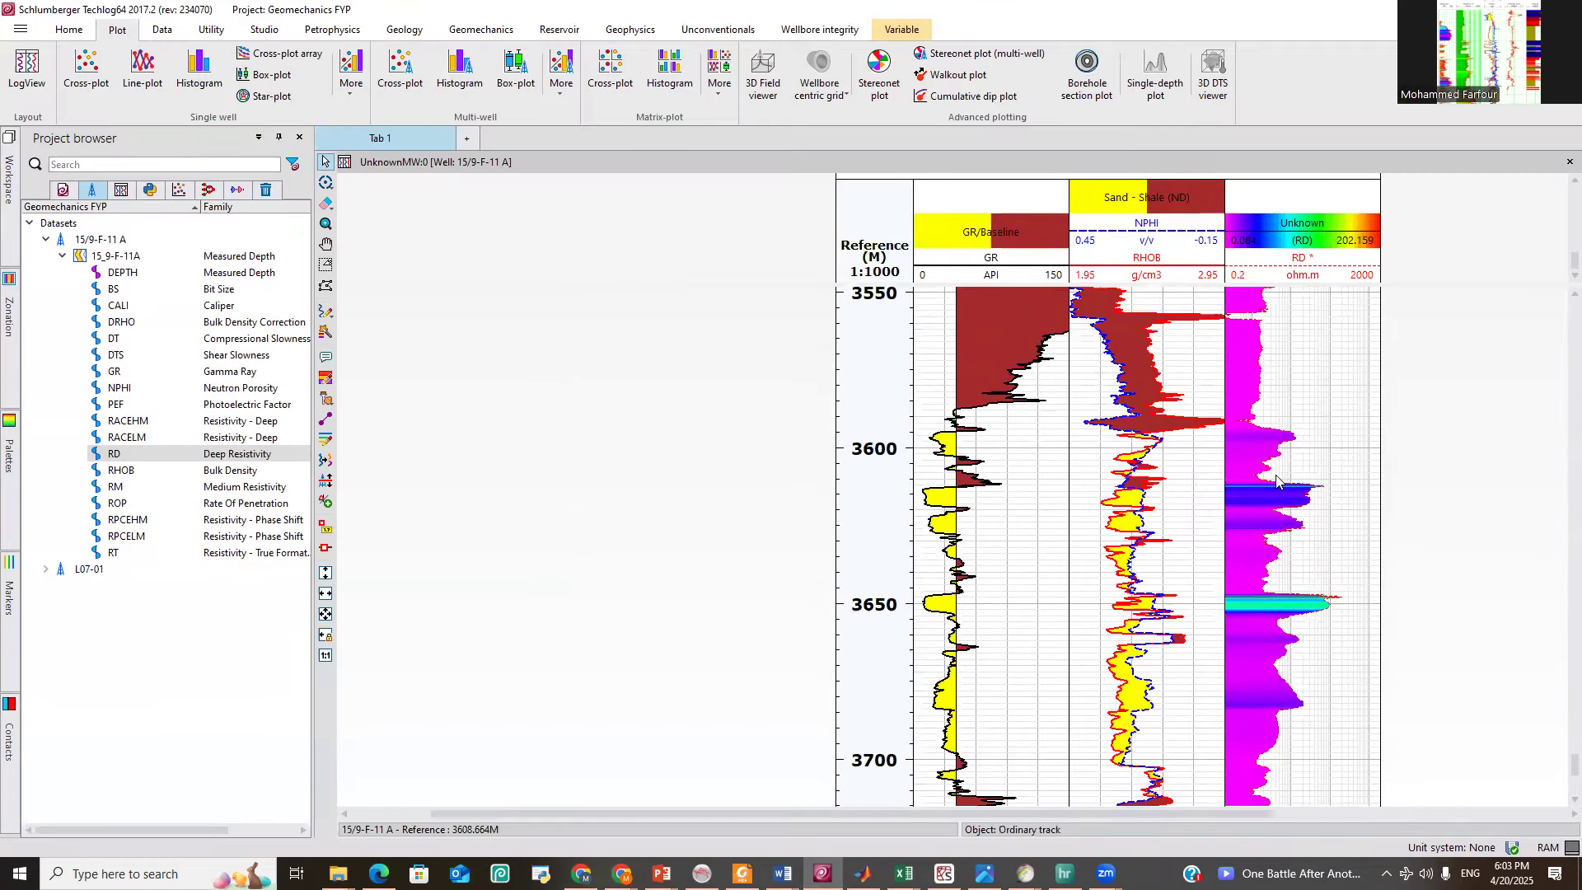
scroll(1278, 480, up, 3)
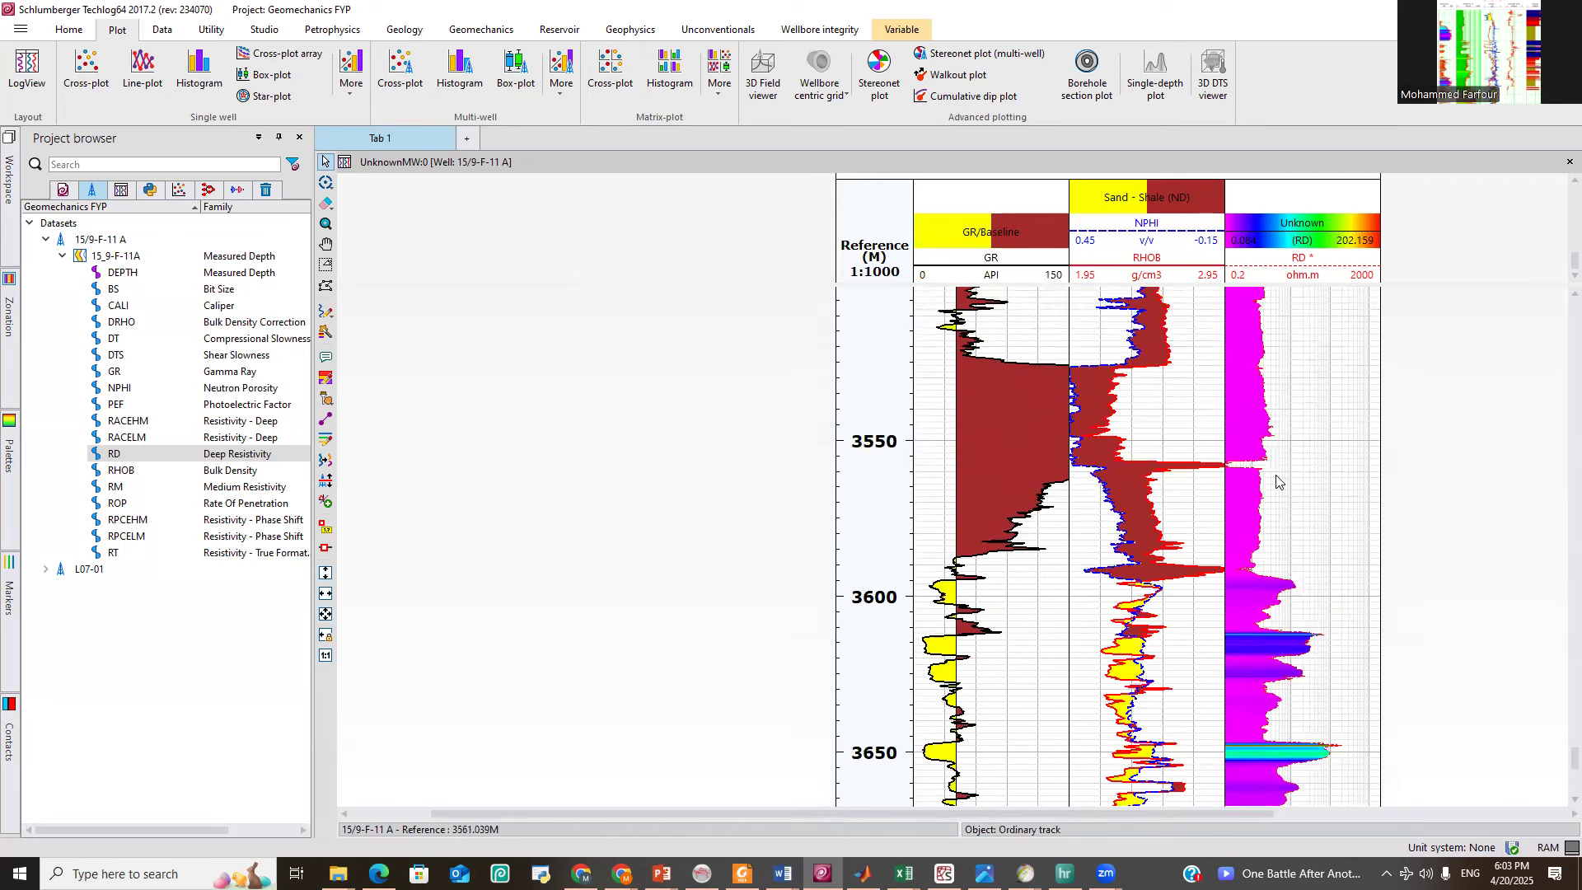
scroll(1277, 482, down, 1)
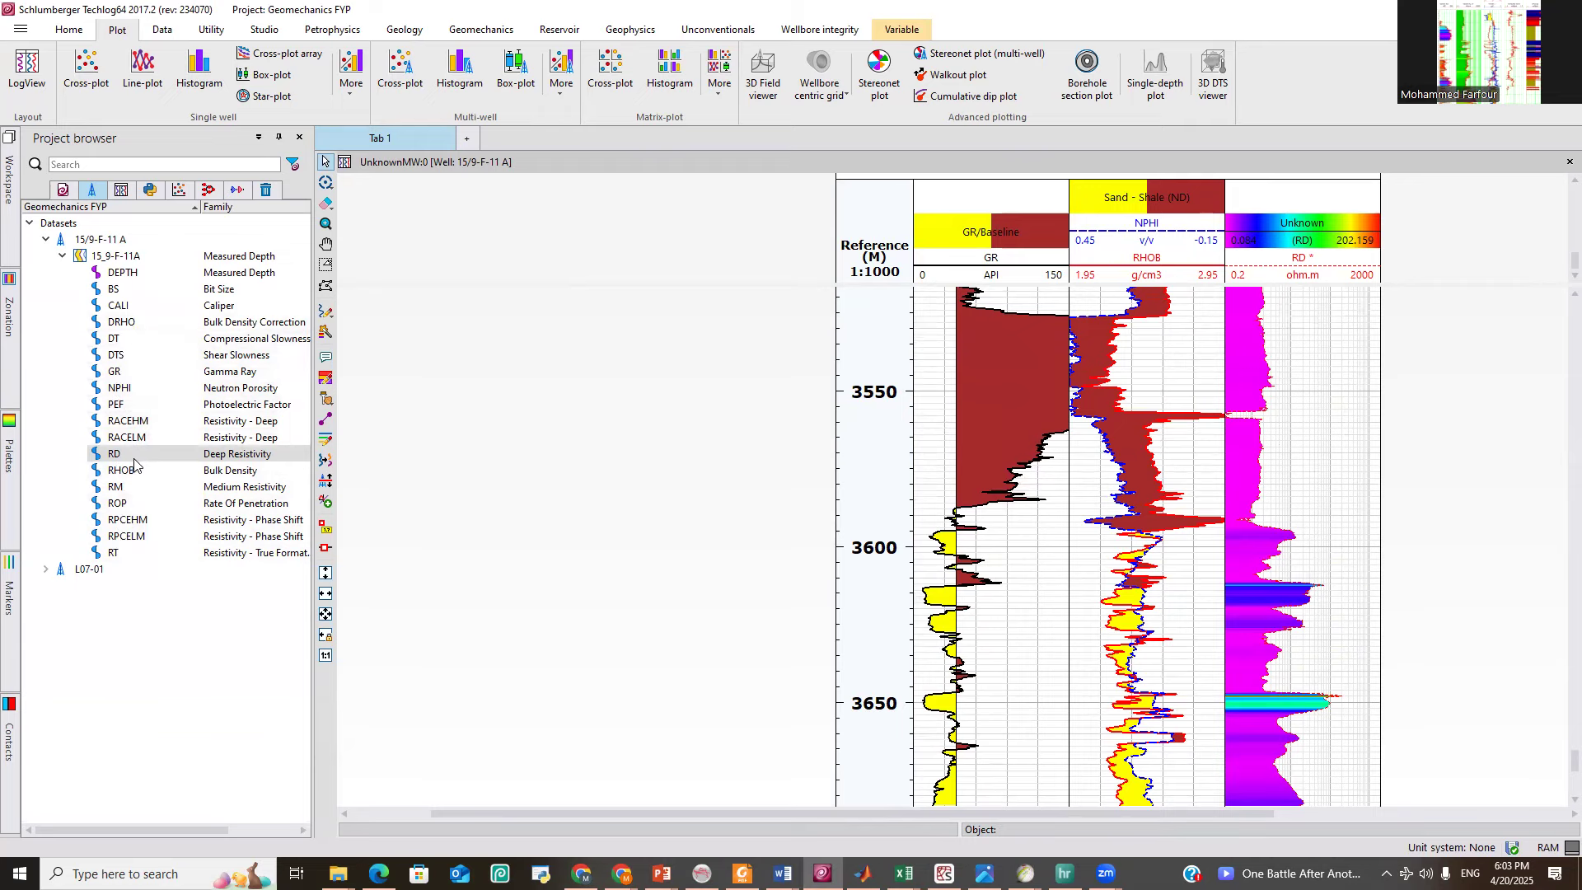
drag(115, 487, 1297, 482)
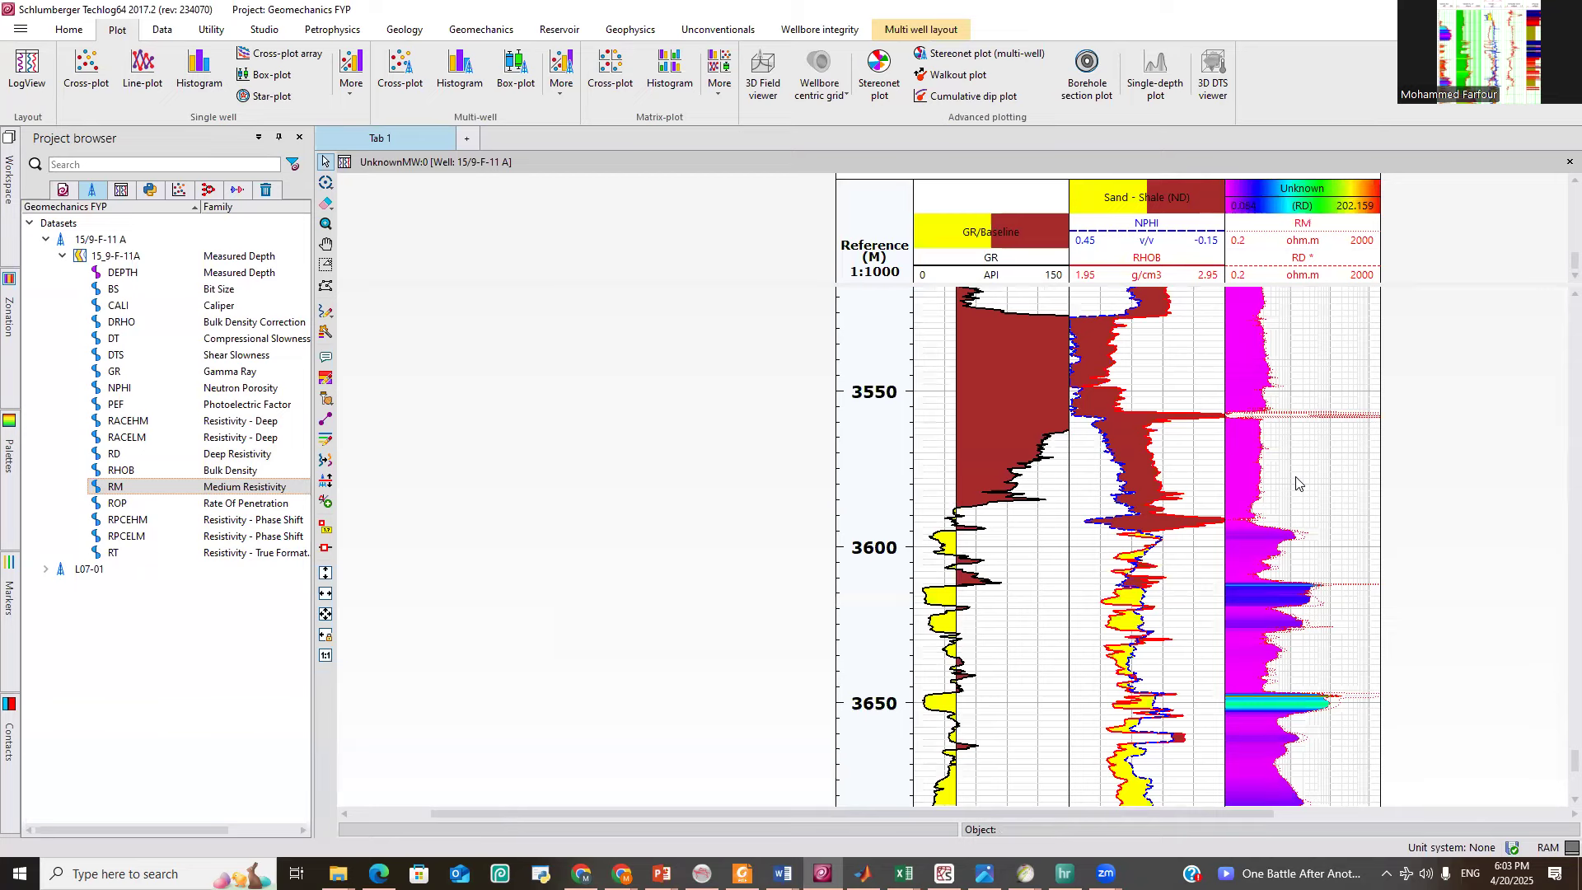
Switch the RM curve's horizontal axis type to user in its properties.
click(1318, 416)
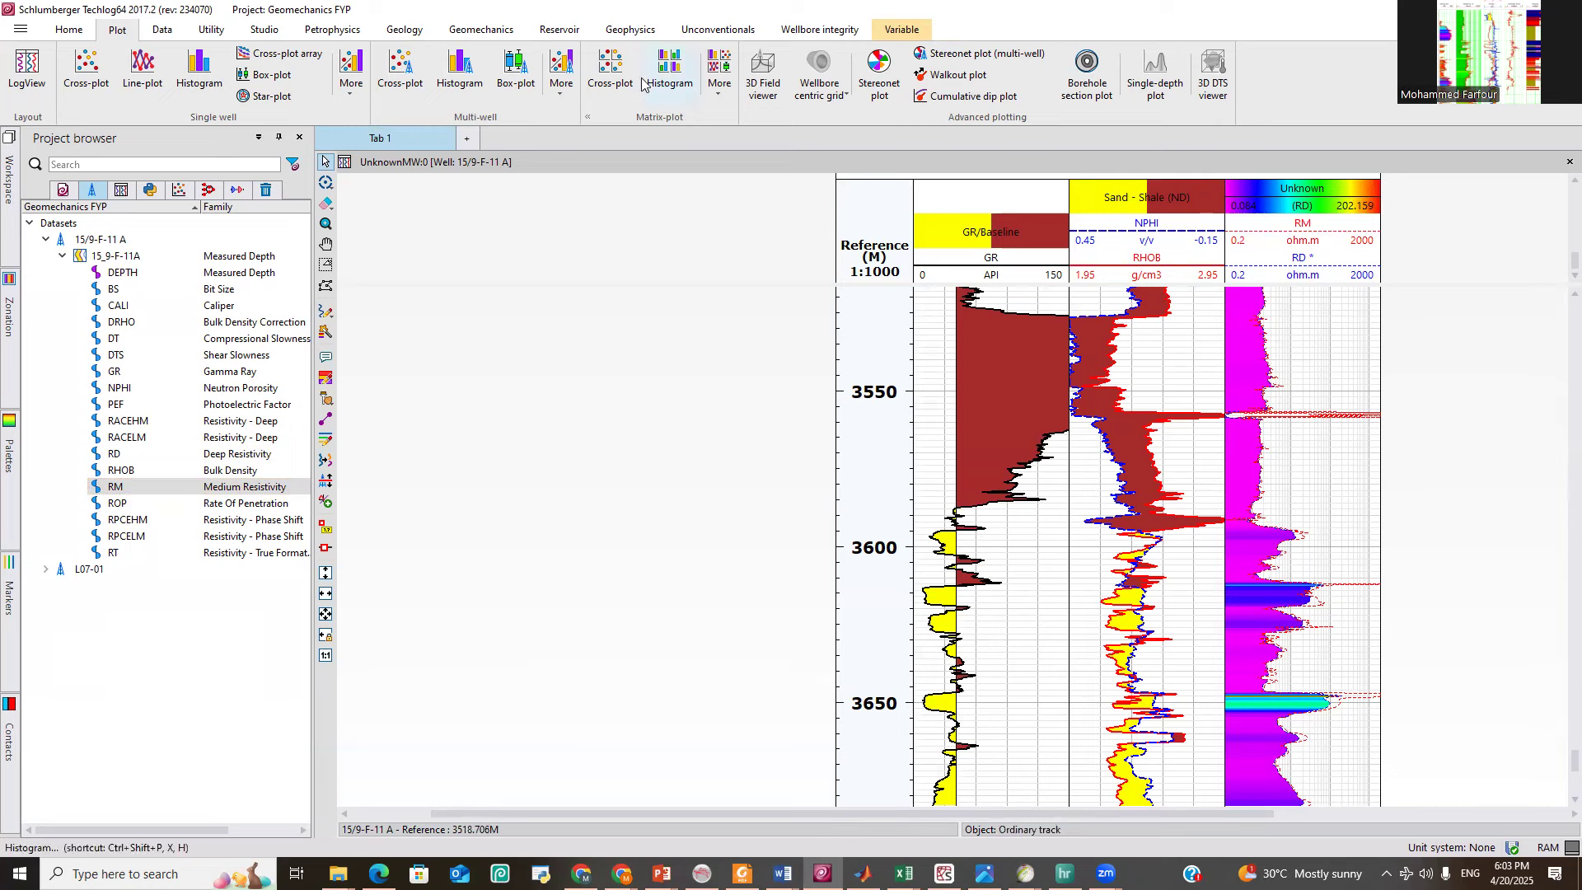
click(71, 34)
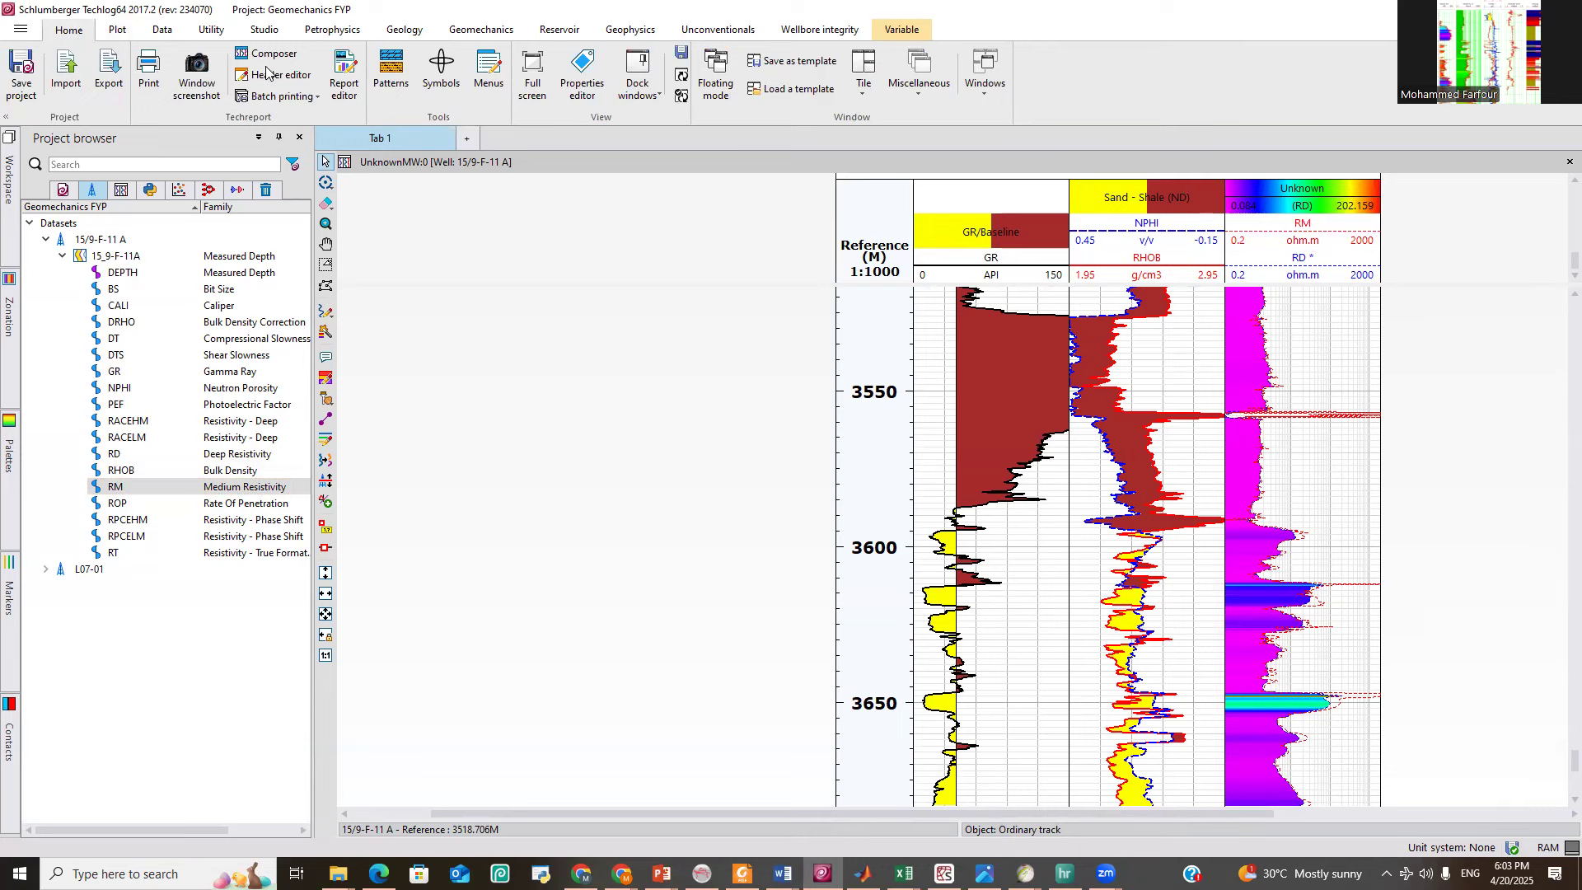
click(582, 66)
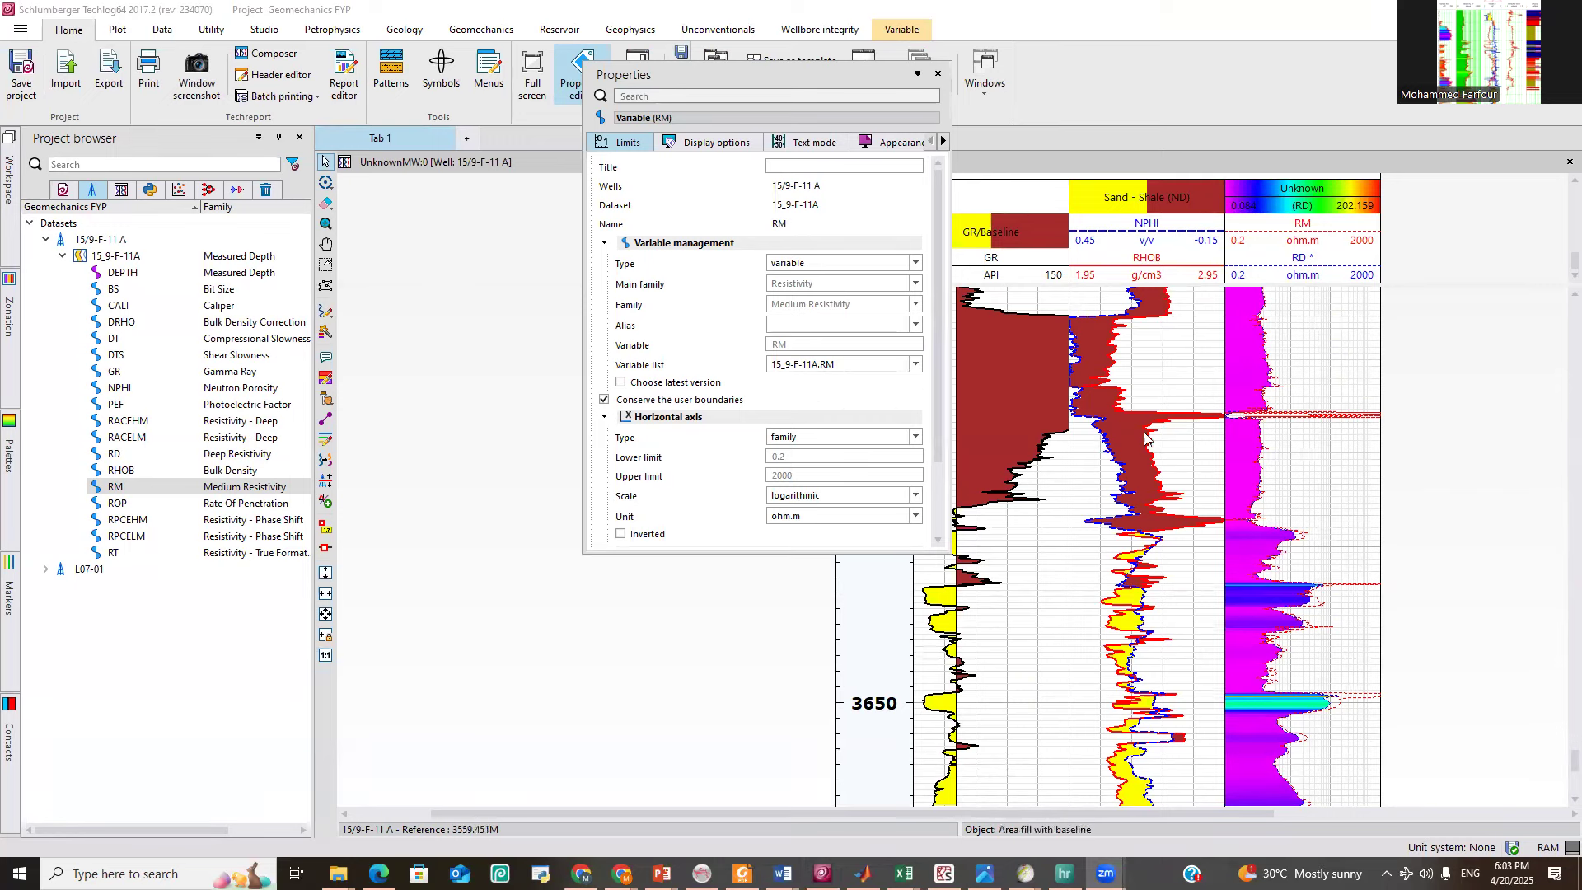
click(1311, 416)
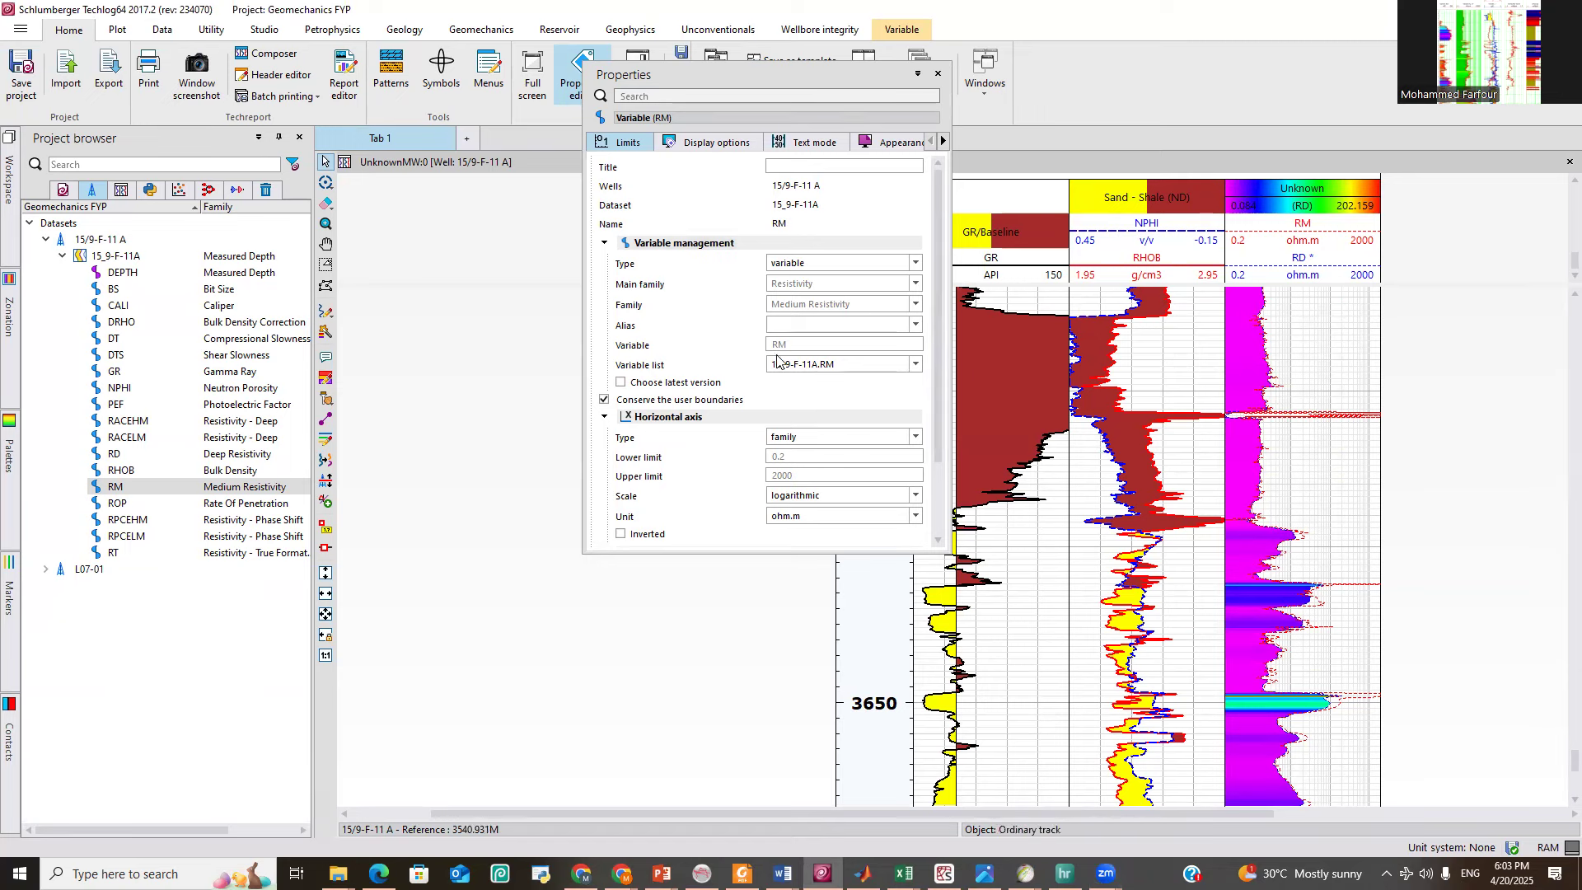
scroll(712, 429, down, 3)
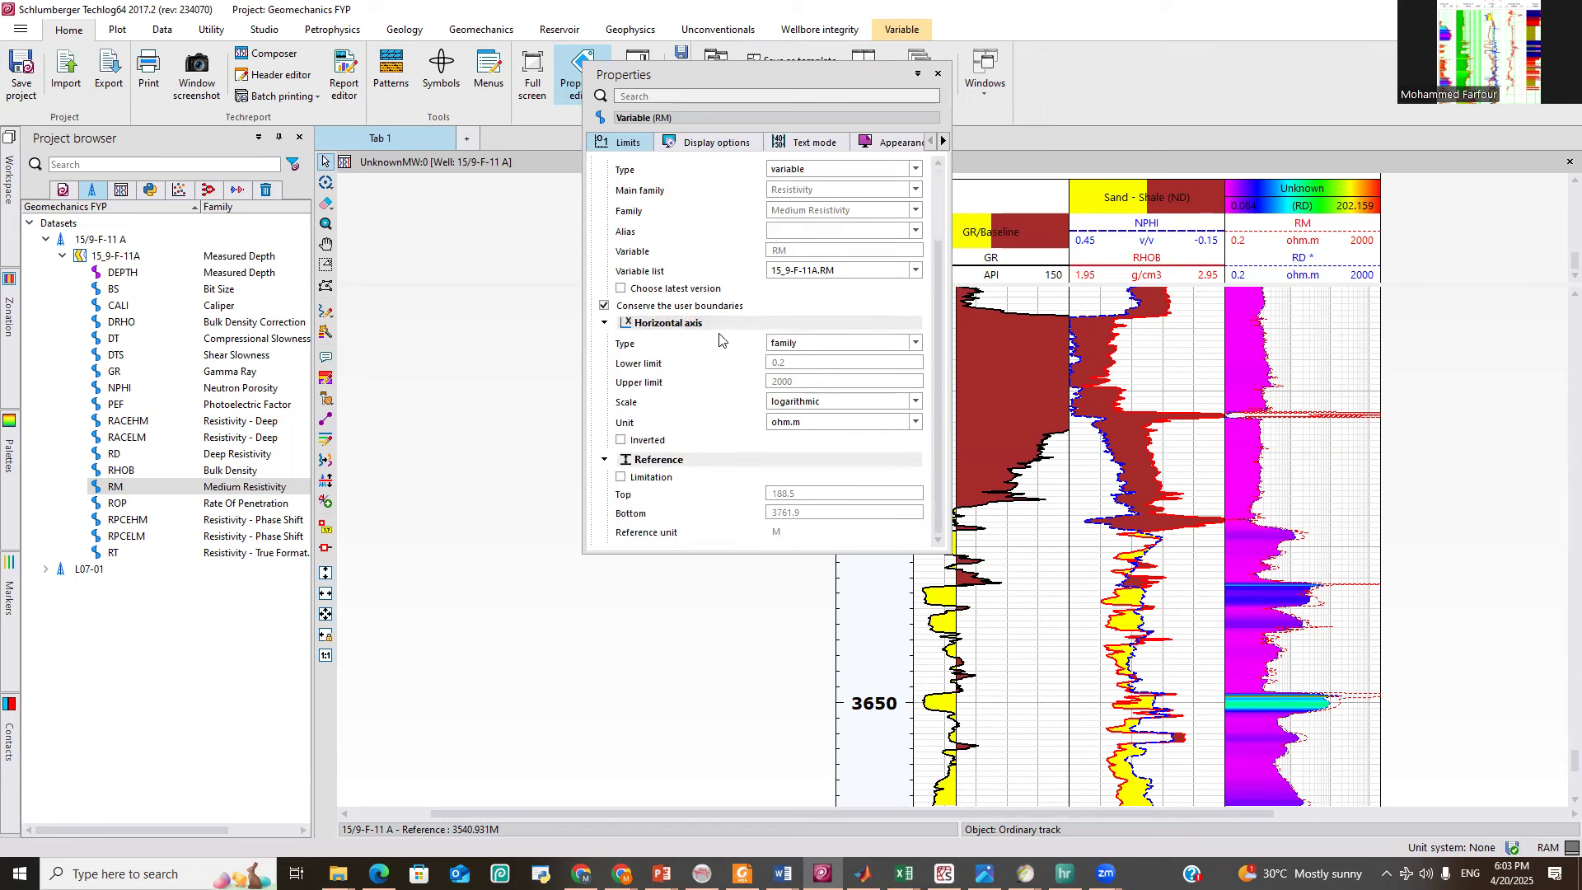
click(792, 345)
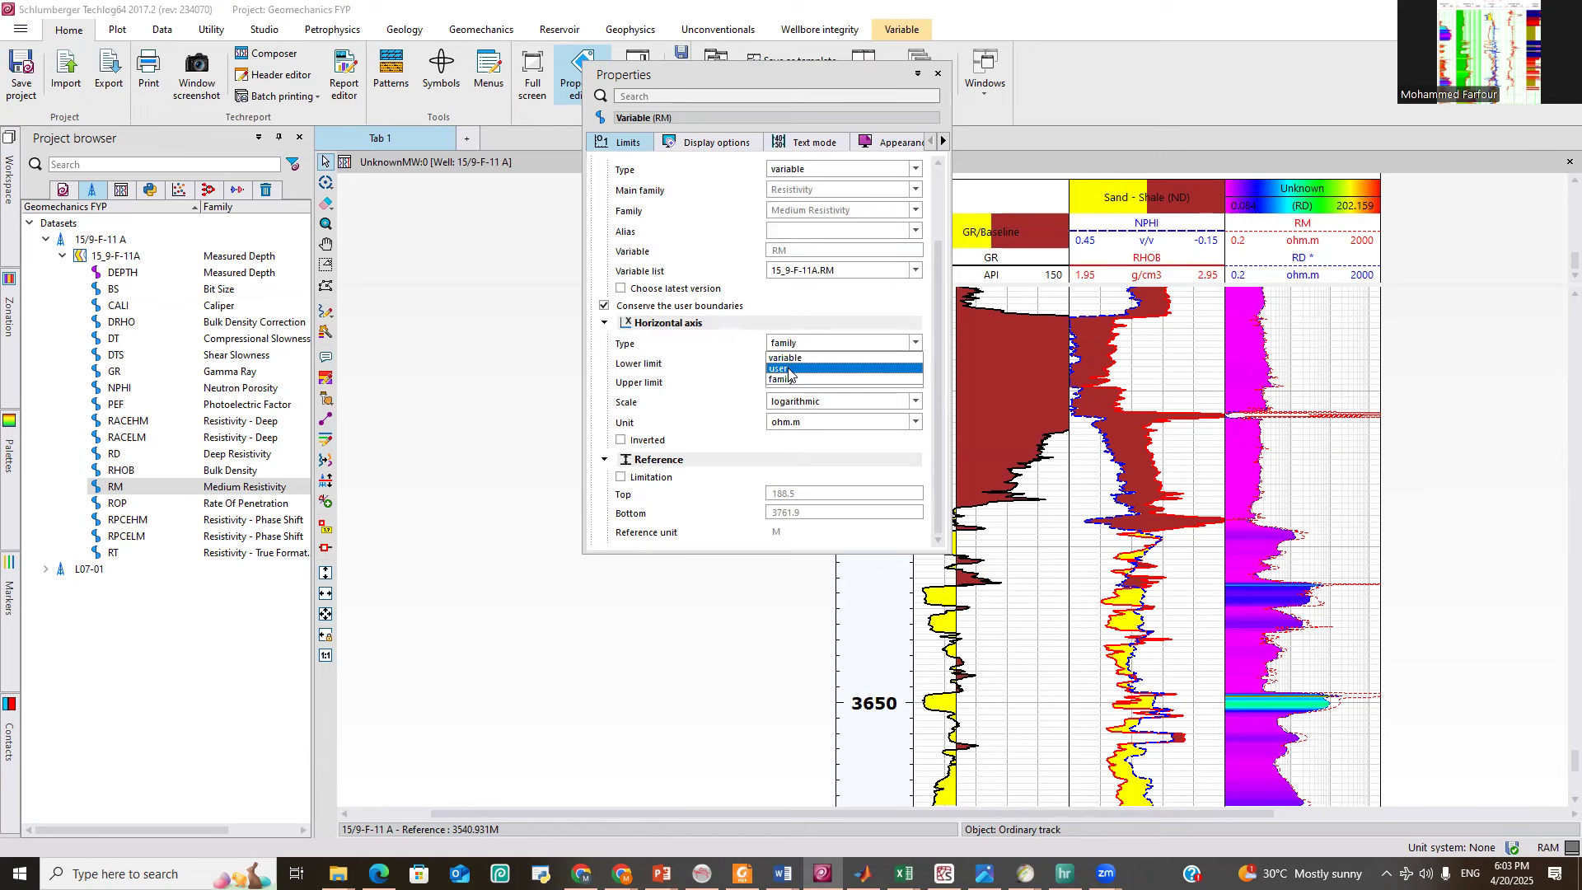
click(790, 369)
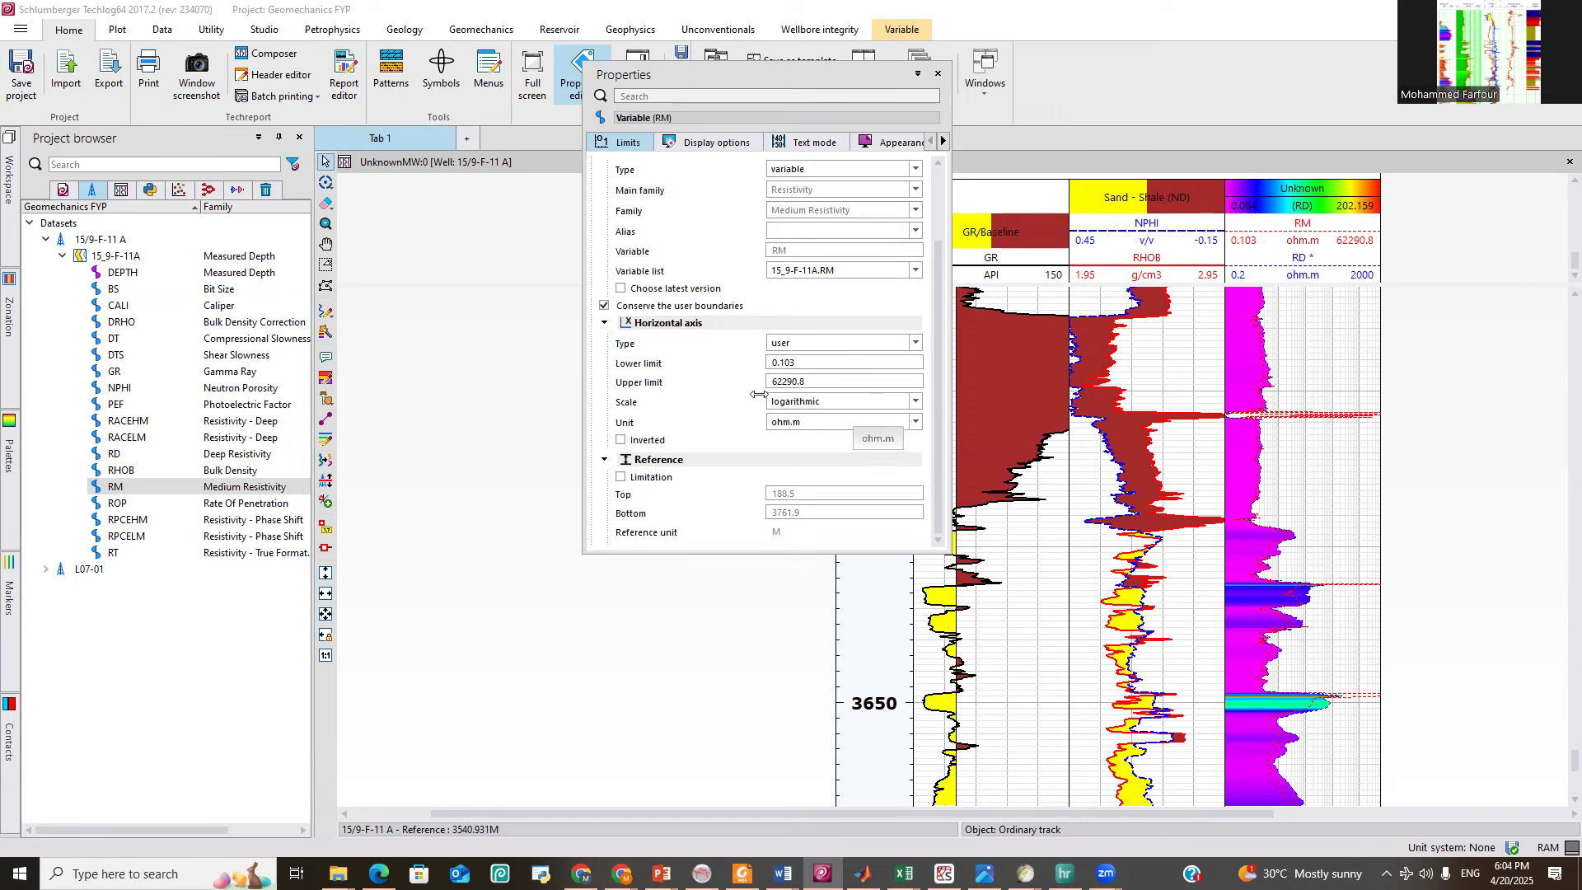
Set the RM curve's user limits to 0.2 and 2000 ohm.m and close its properties.
double_click(794, 384)
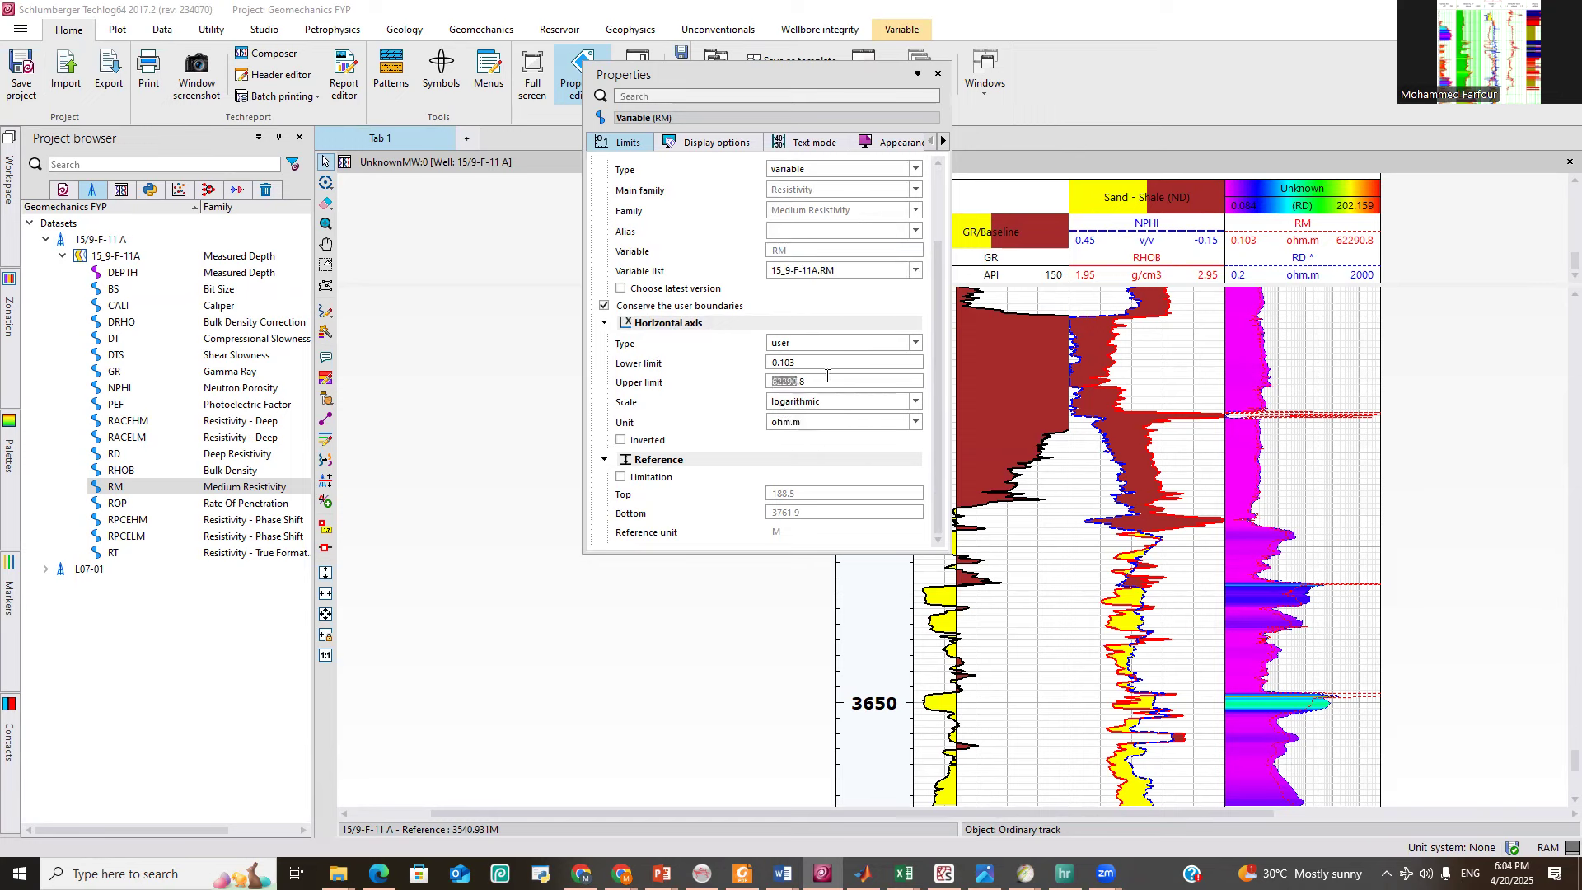
text(2000)
click(782, 364)
text(000)
key(Return)
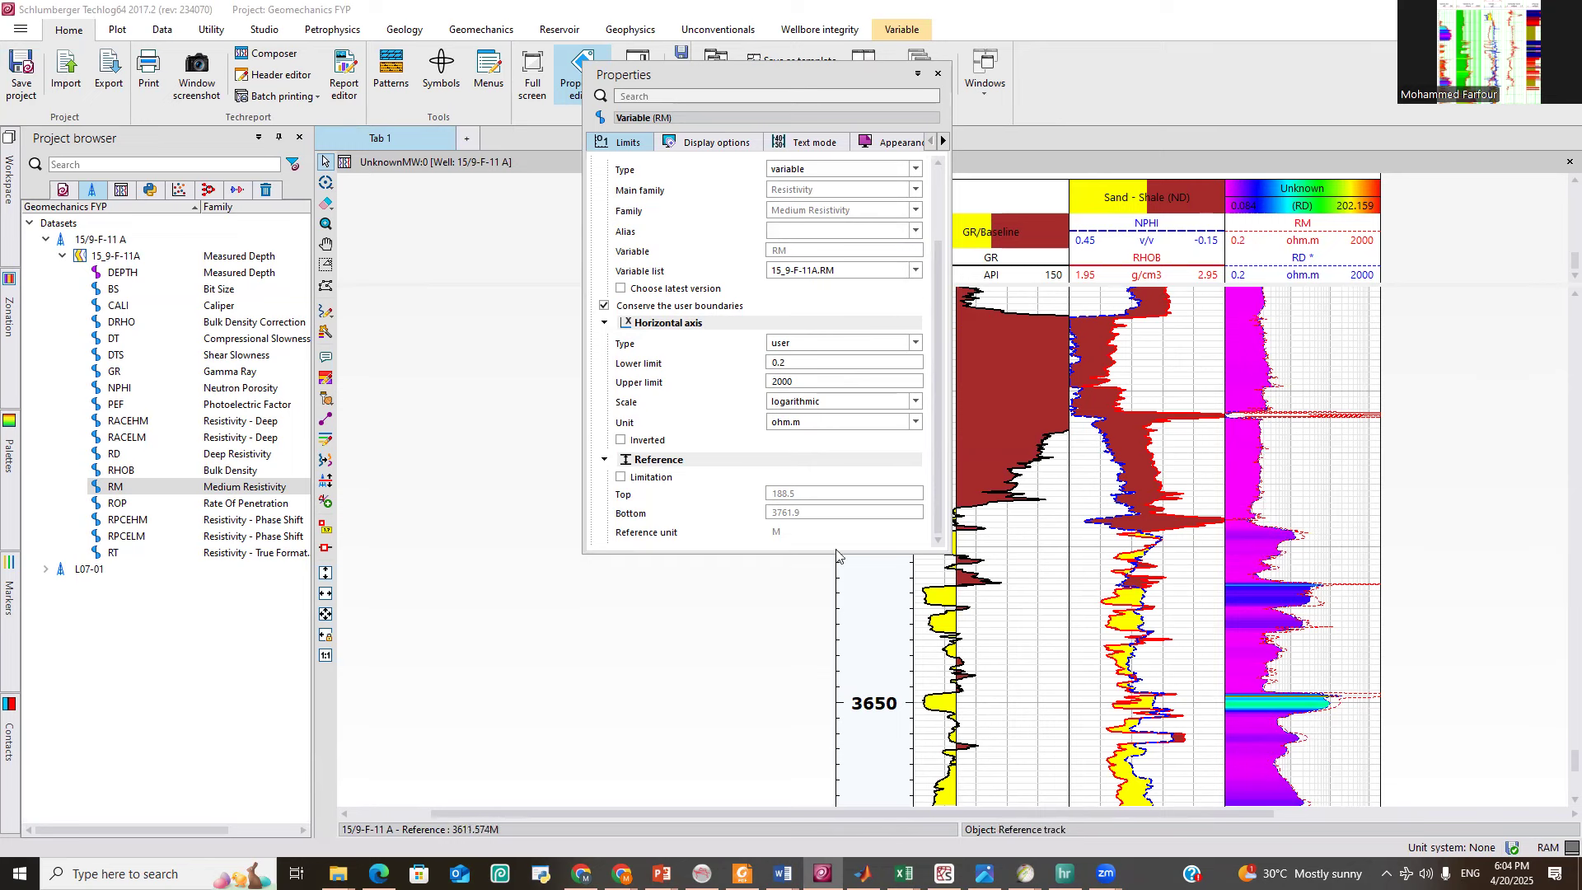
click(938, 75)
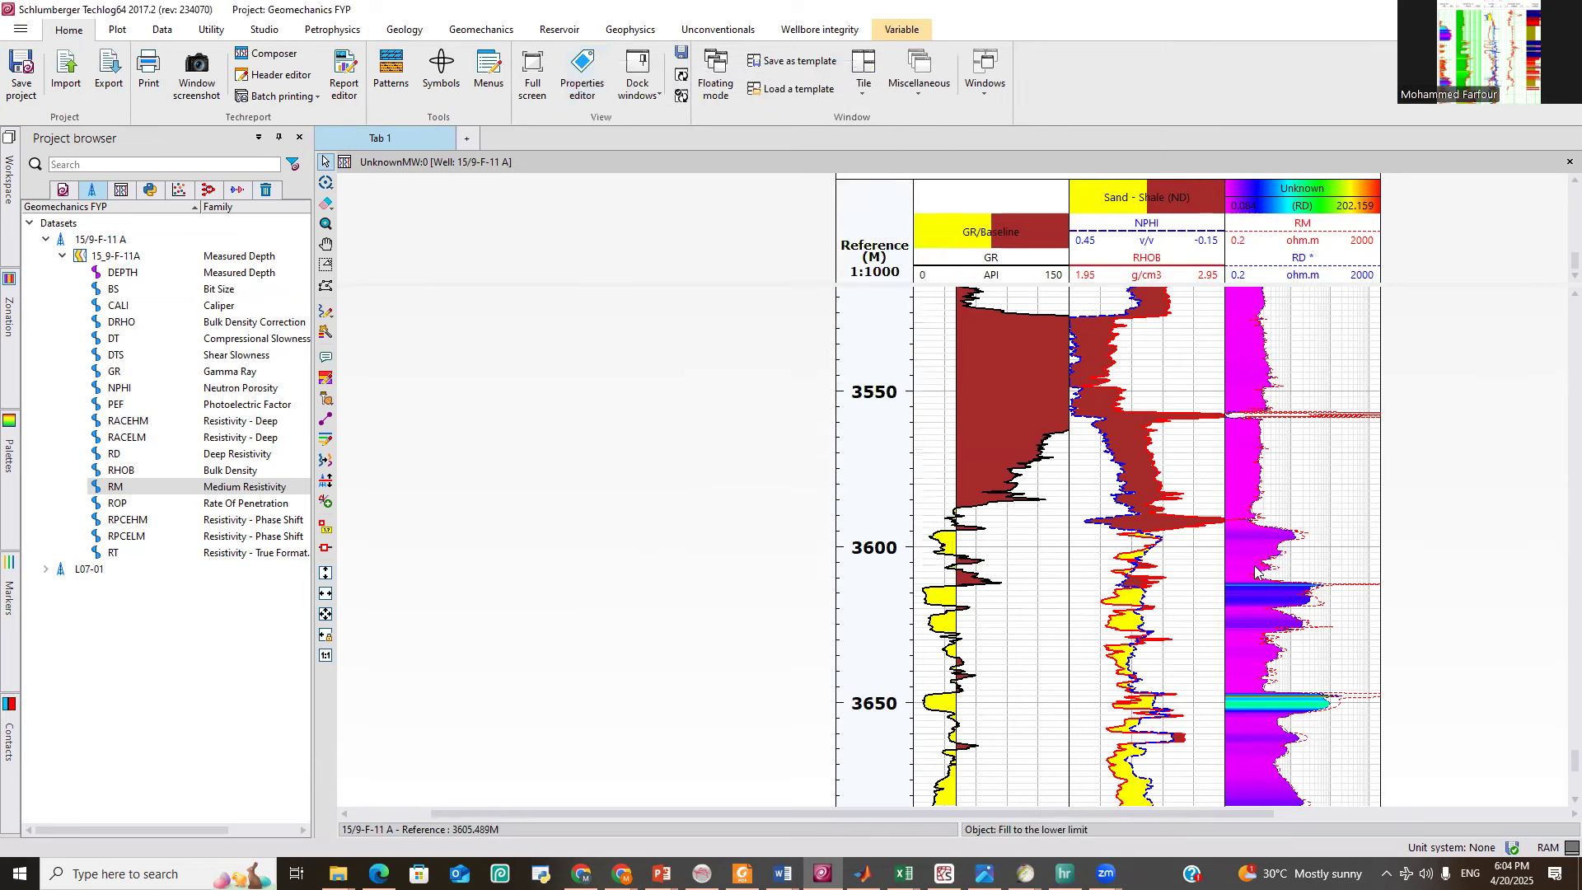
Add the DT compressional slowness curve in a new track beside the resistivity track.
drag(966, 820, 1106, 819)
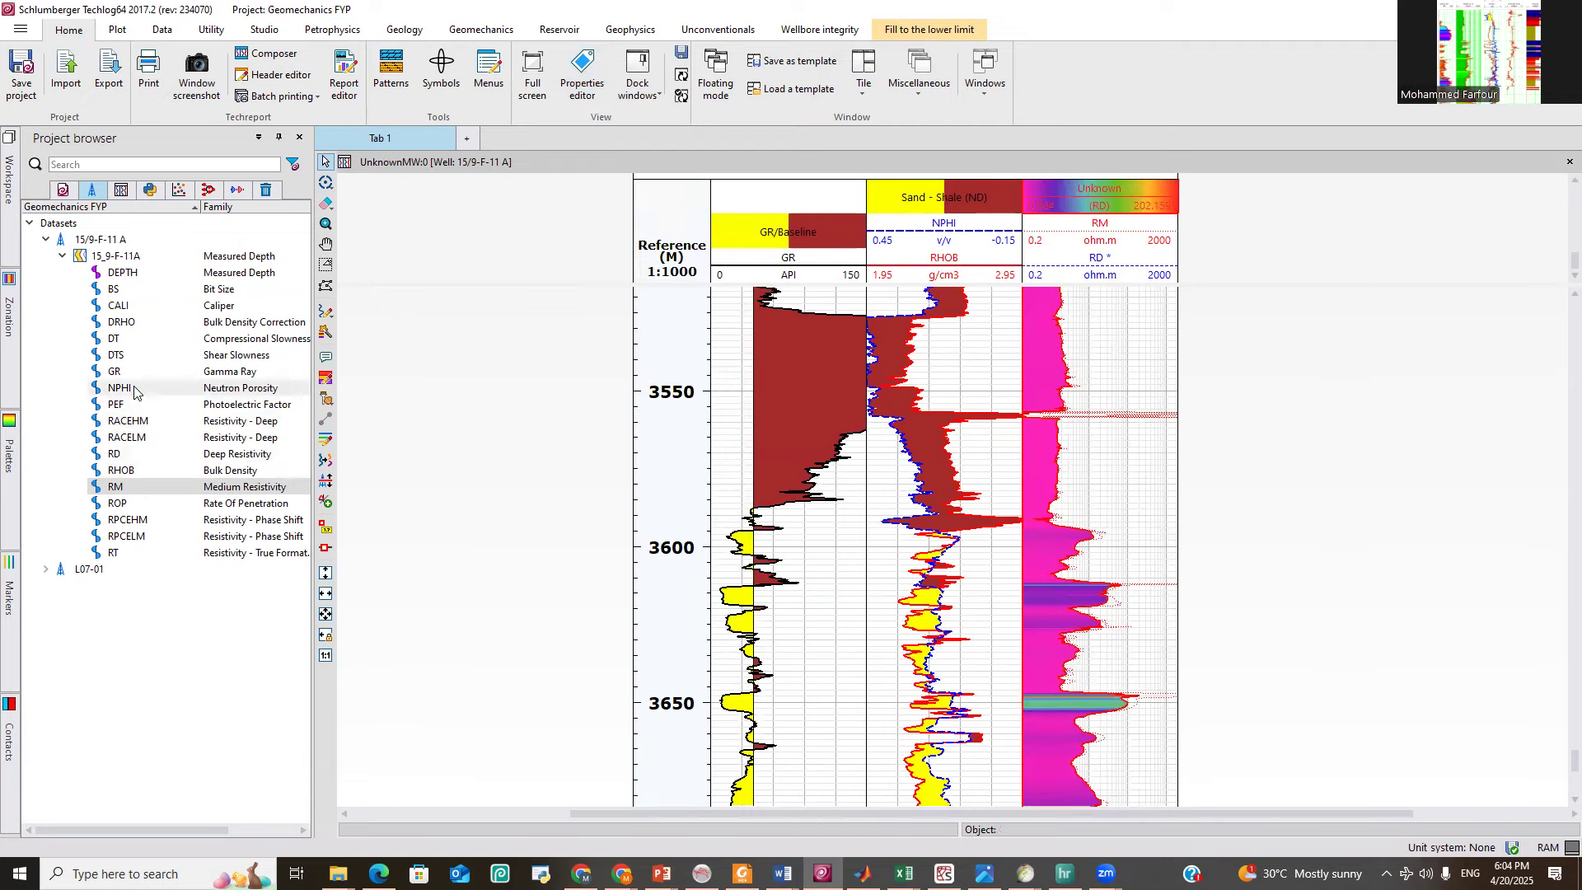
drag(119, 339, 1251, 344)
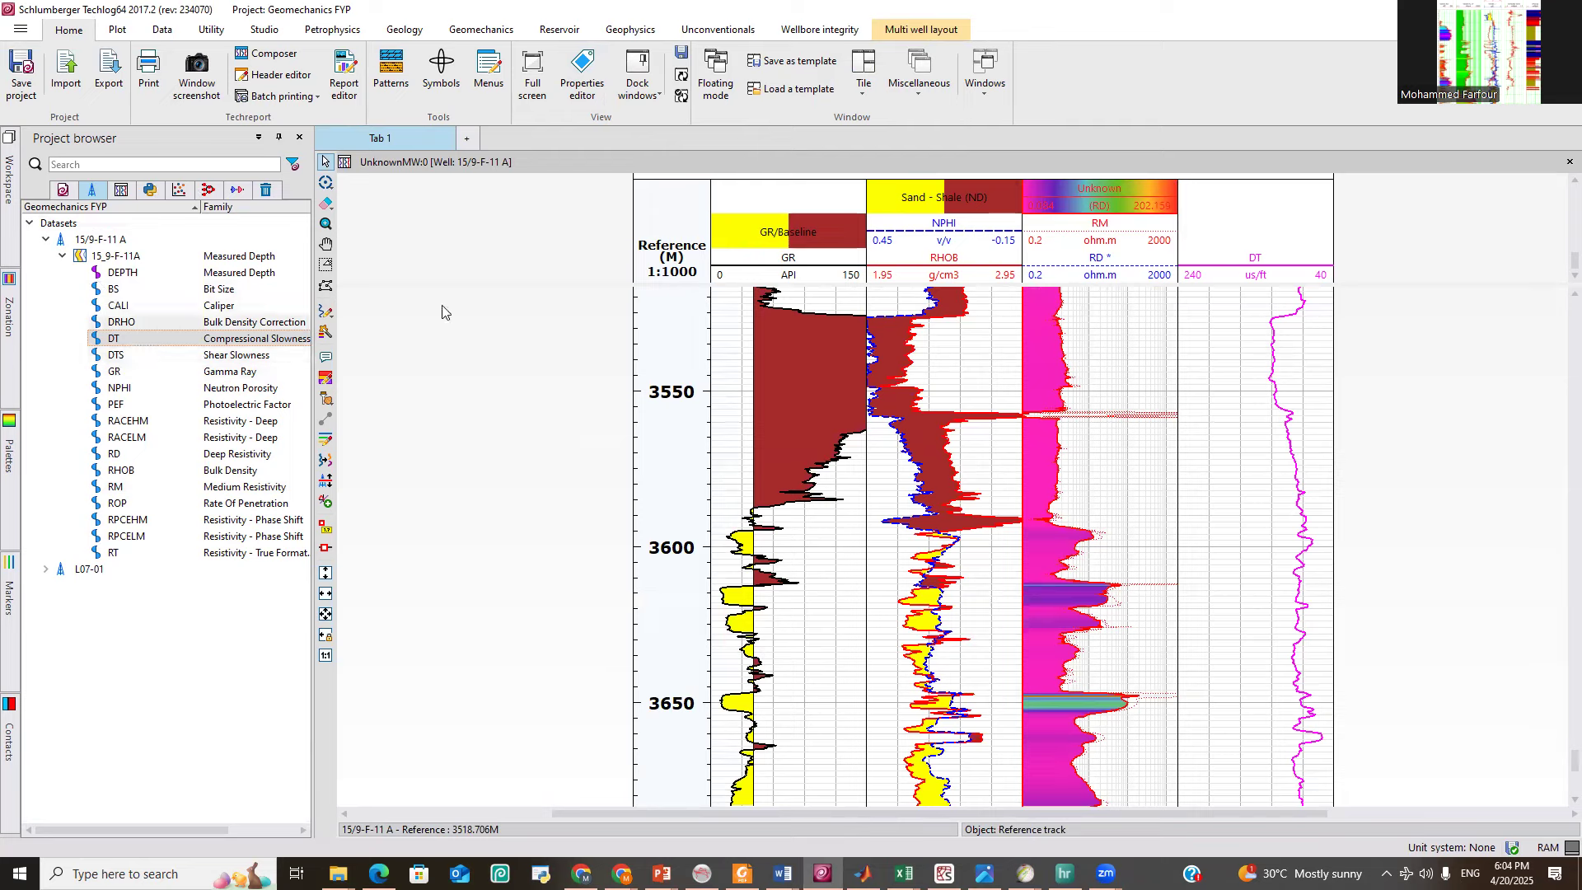
click(325, 34)
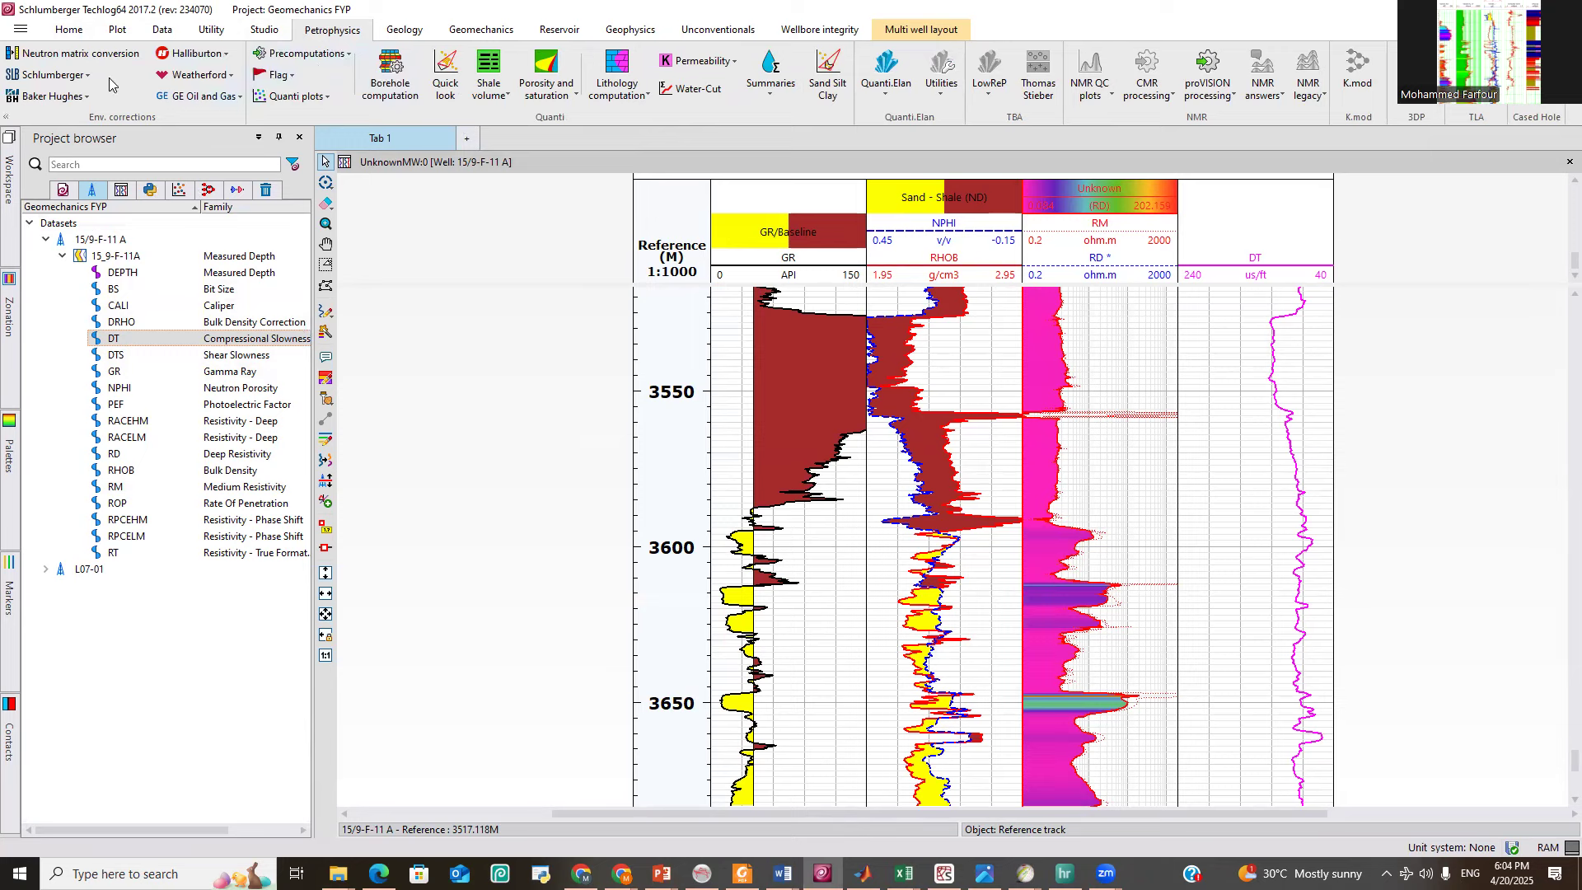
click(85, 76)
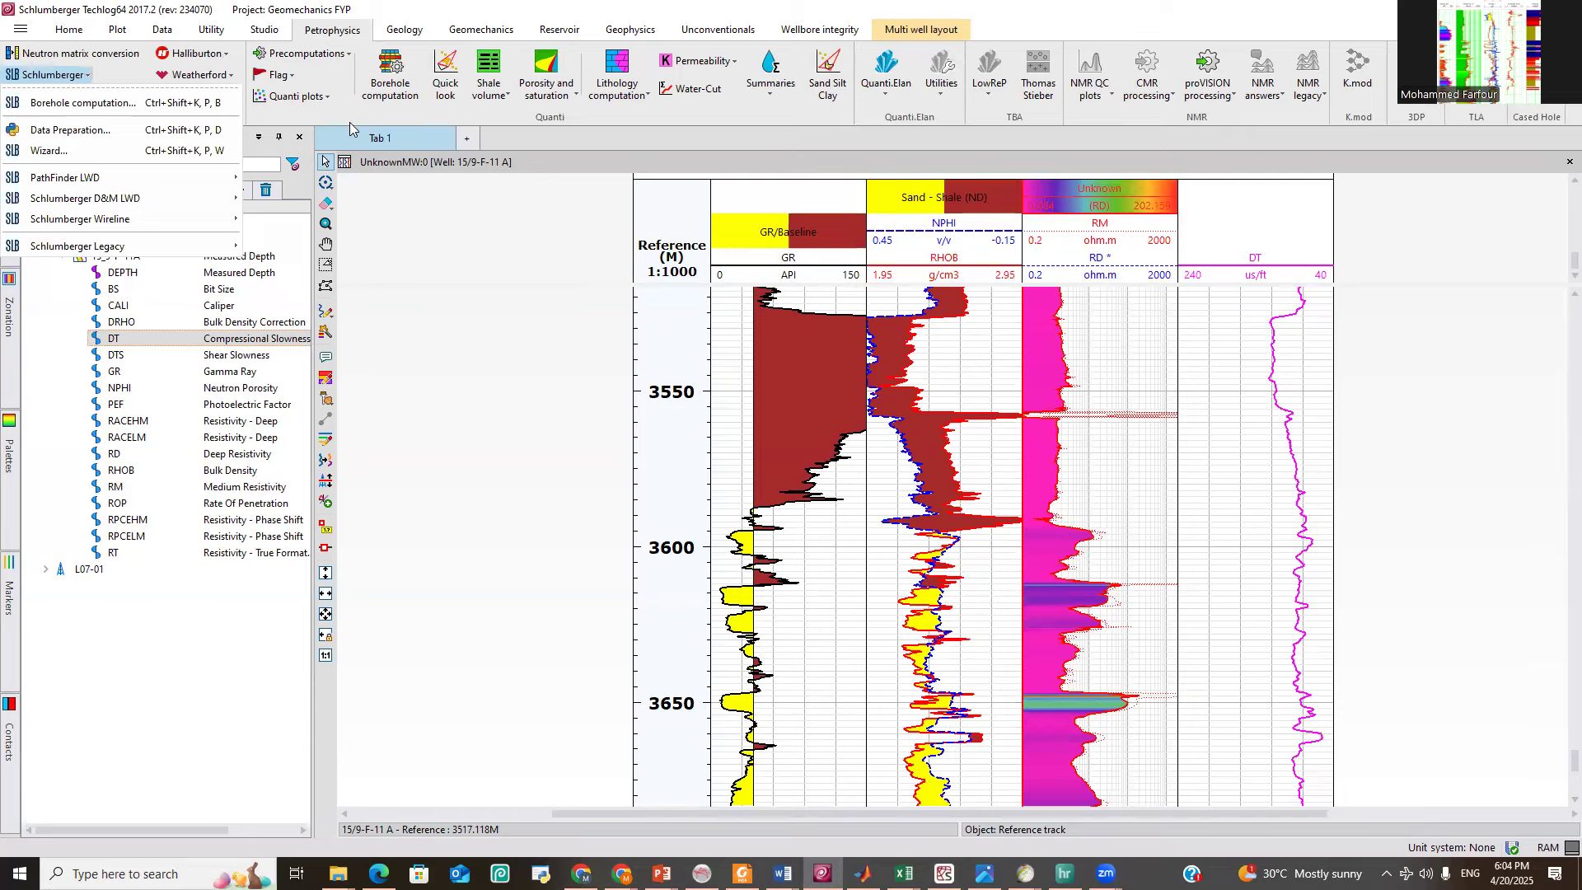
click(330, 121)
click(327, 99)
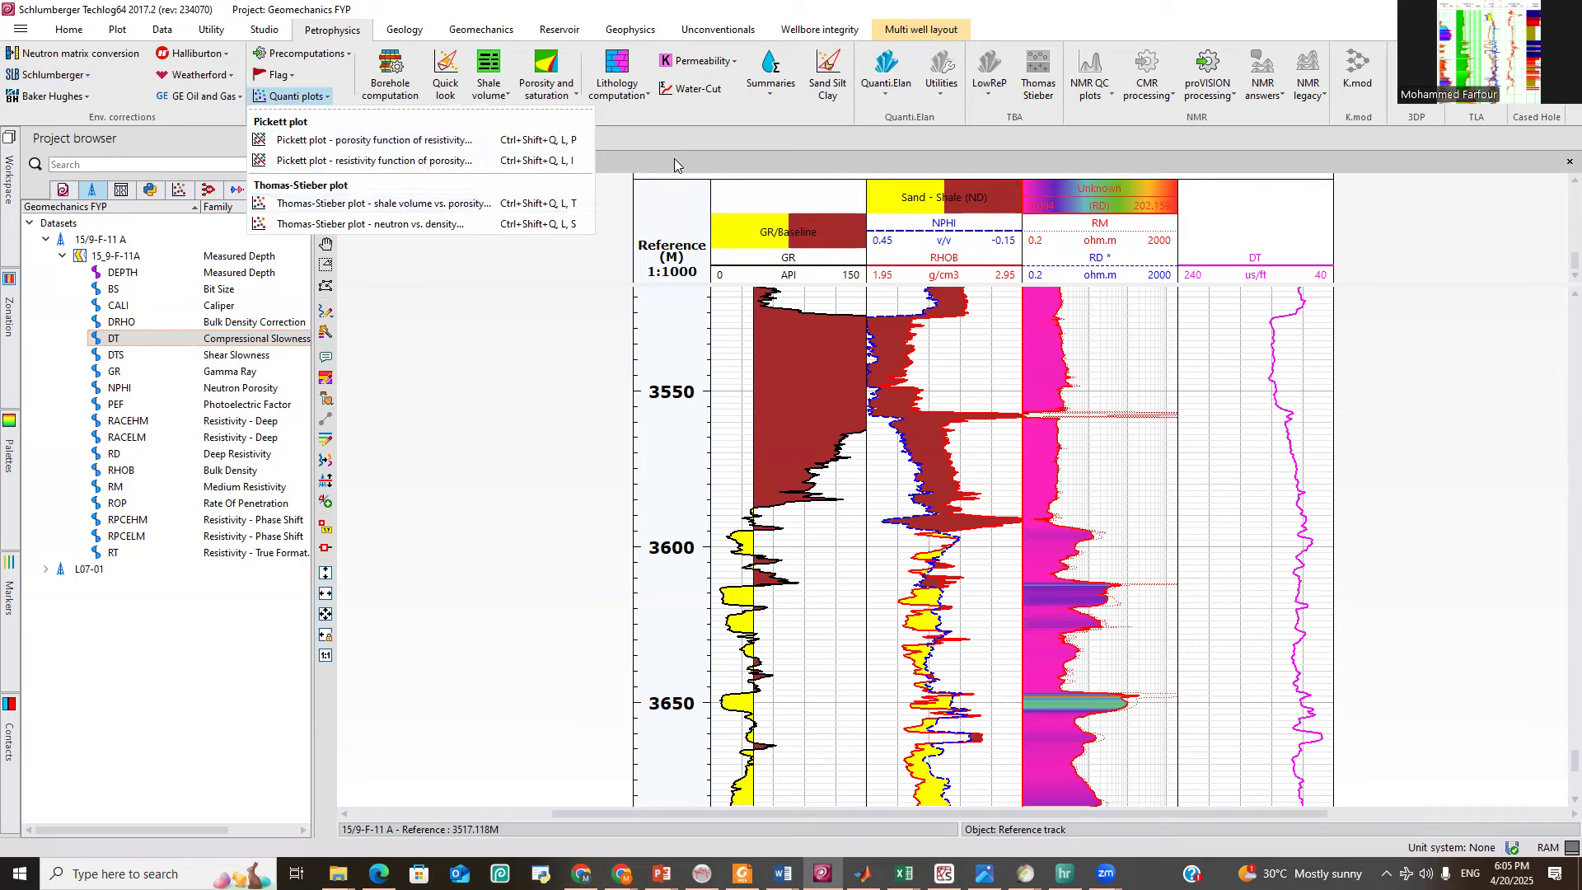
click(739, 153)
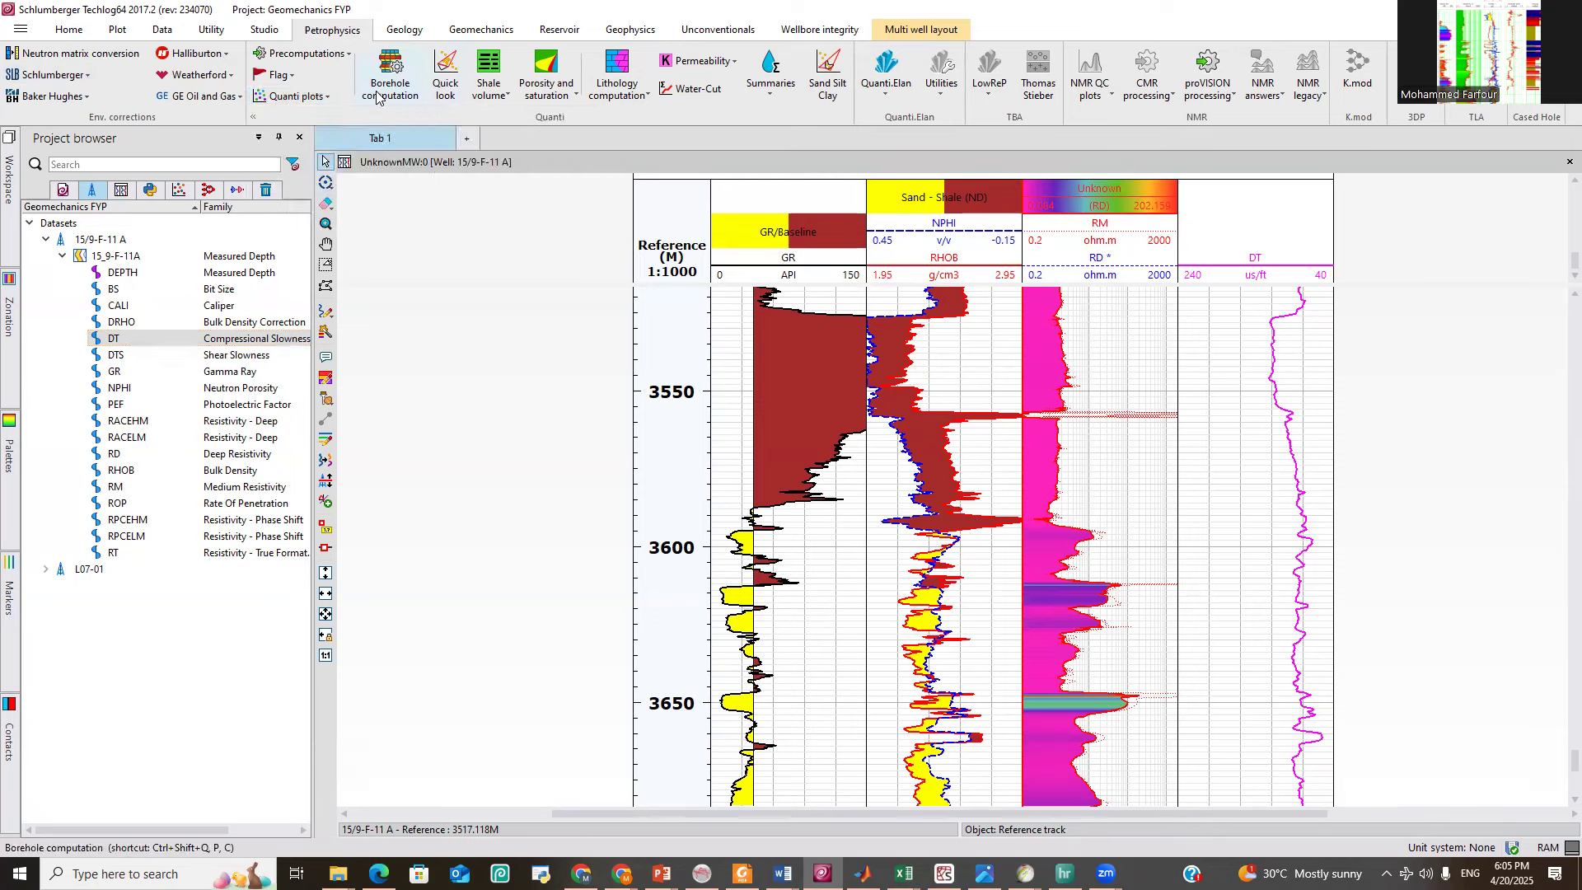
Create a gamma ray shale volume method for well 15/9-F-11 A with the GR alias assigned as the Gamma Ray input.
click(507, 97)
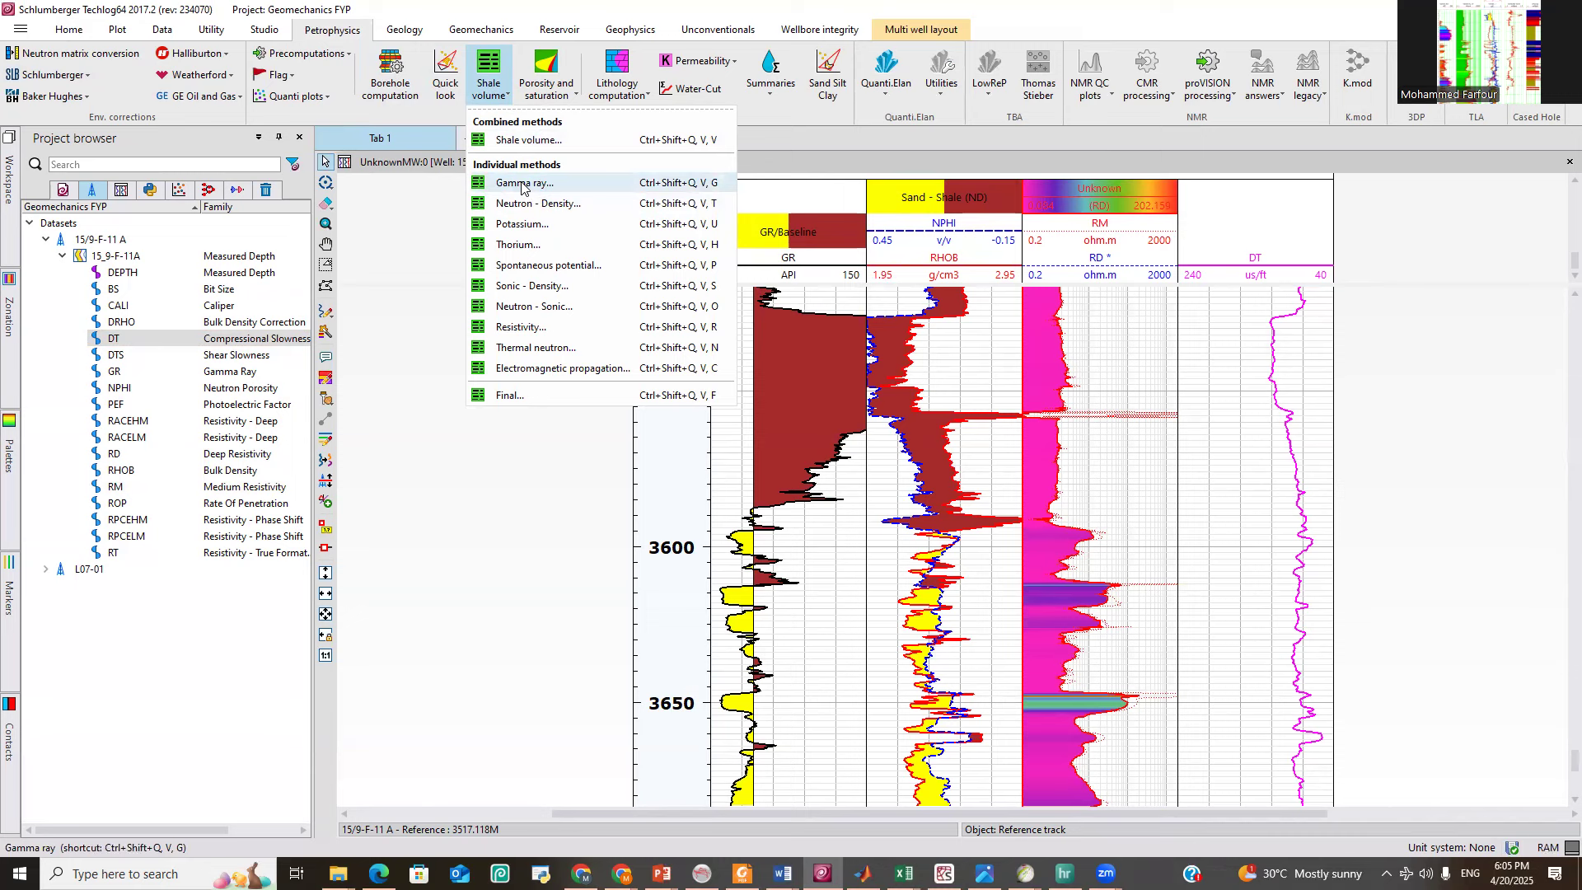
click(523, 183)
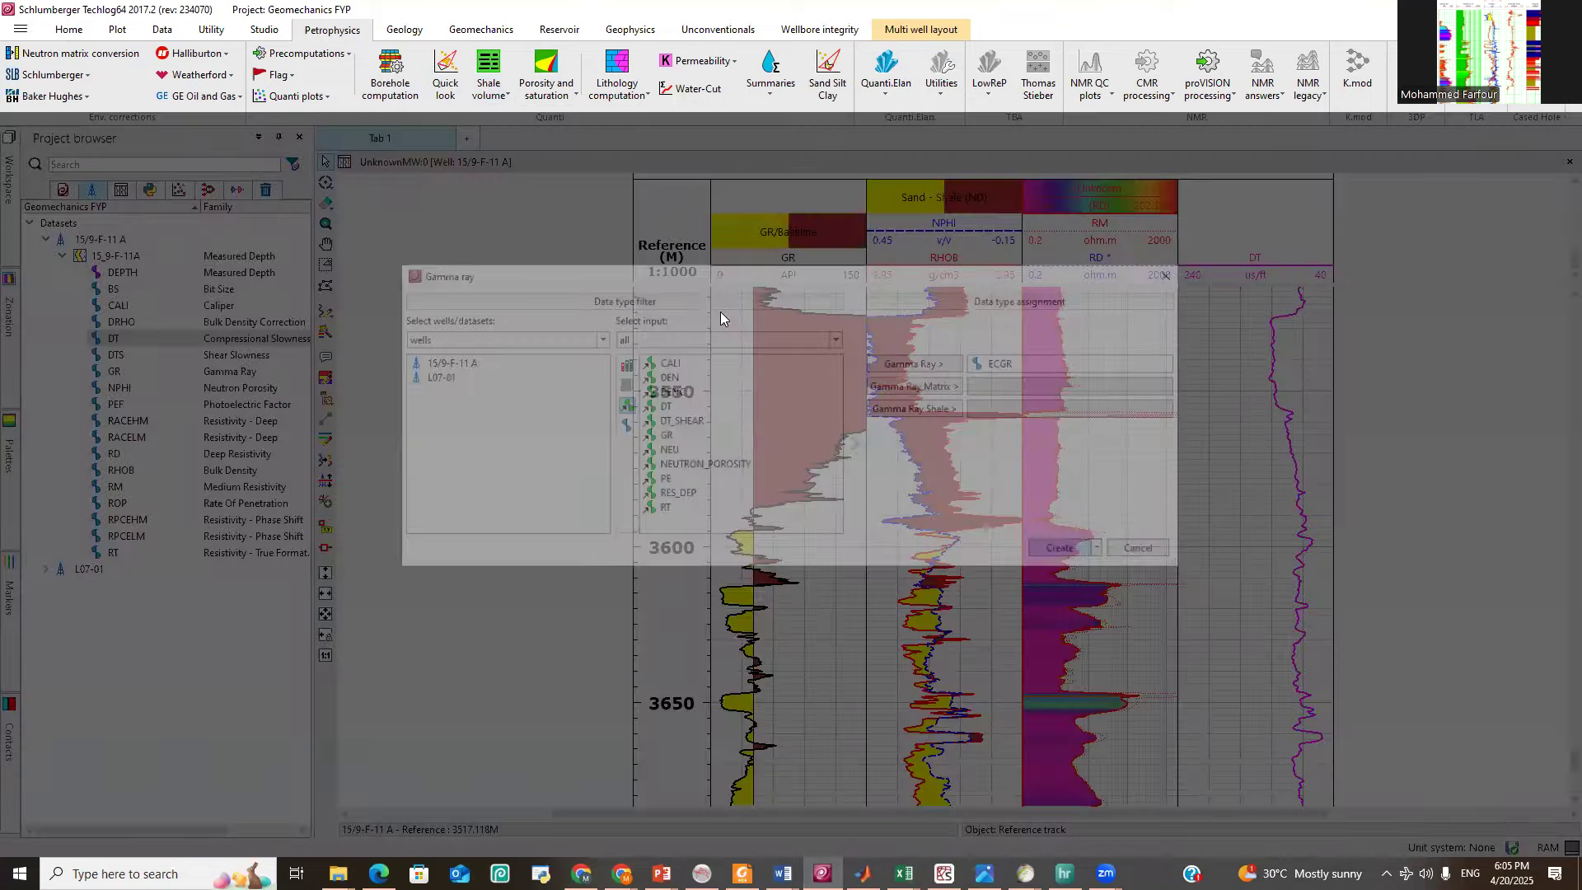
click(443, 363)
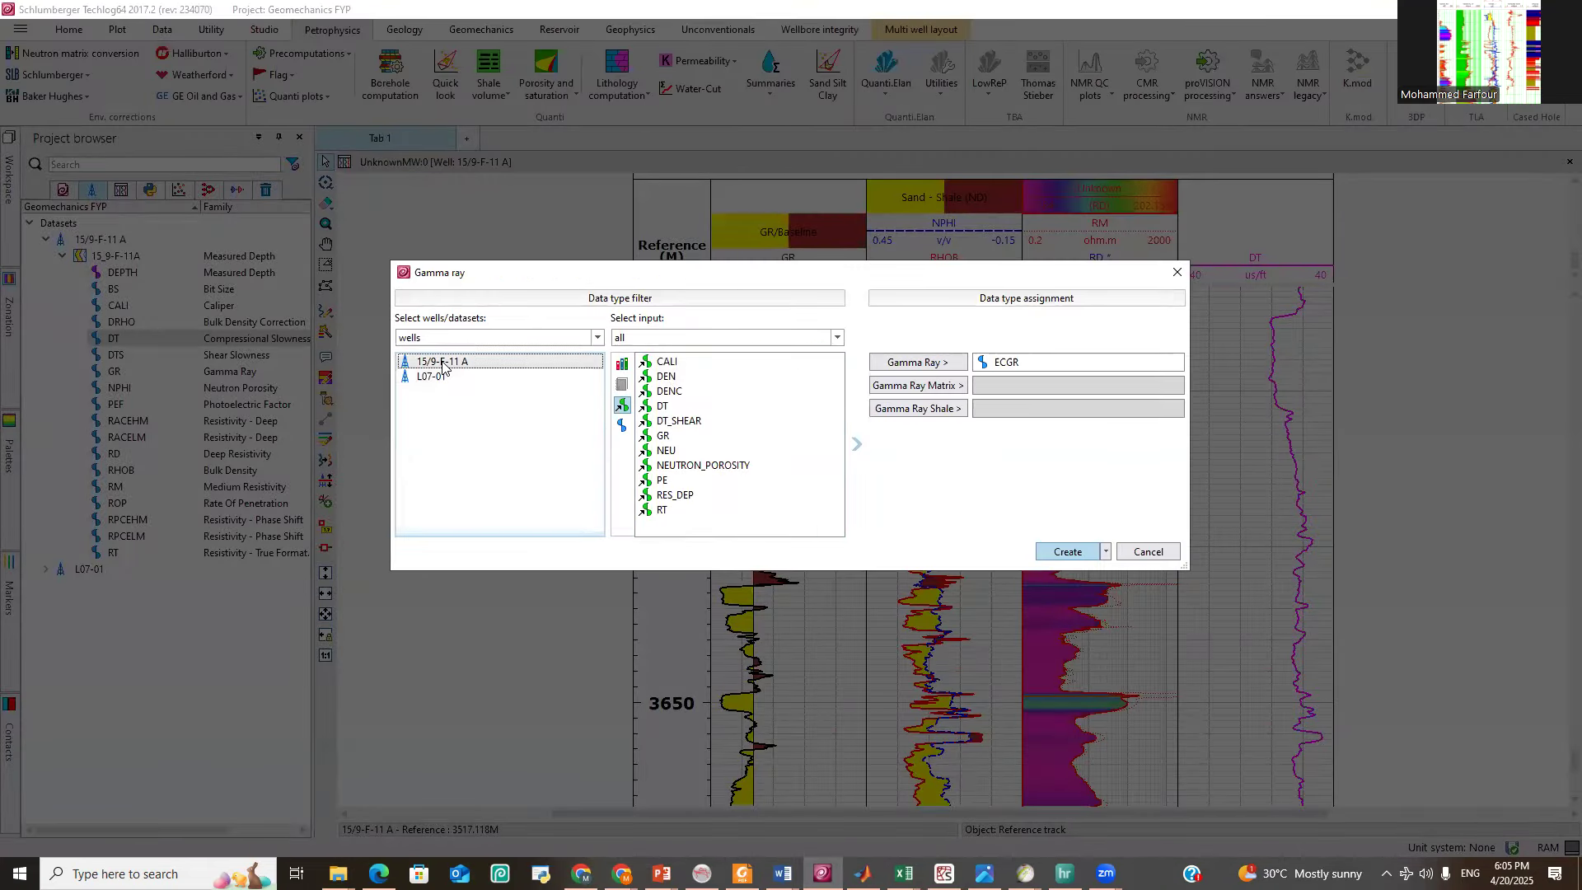
click(667, 436)
click(921, 367)
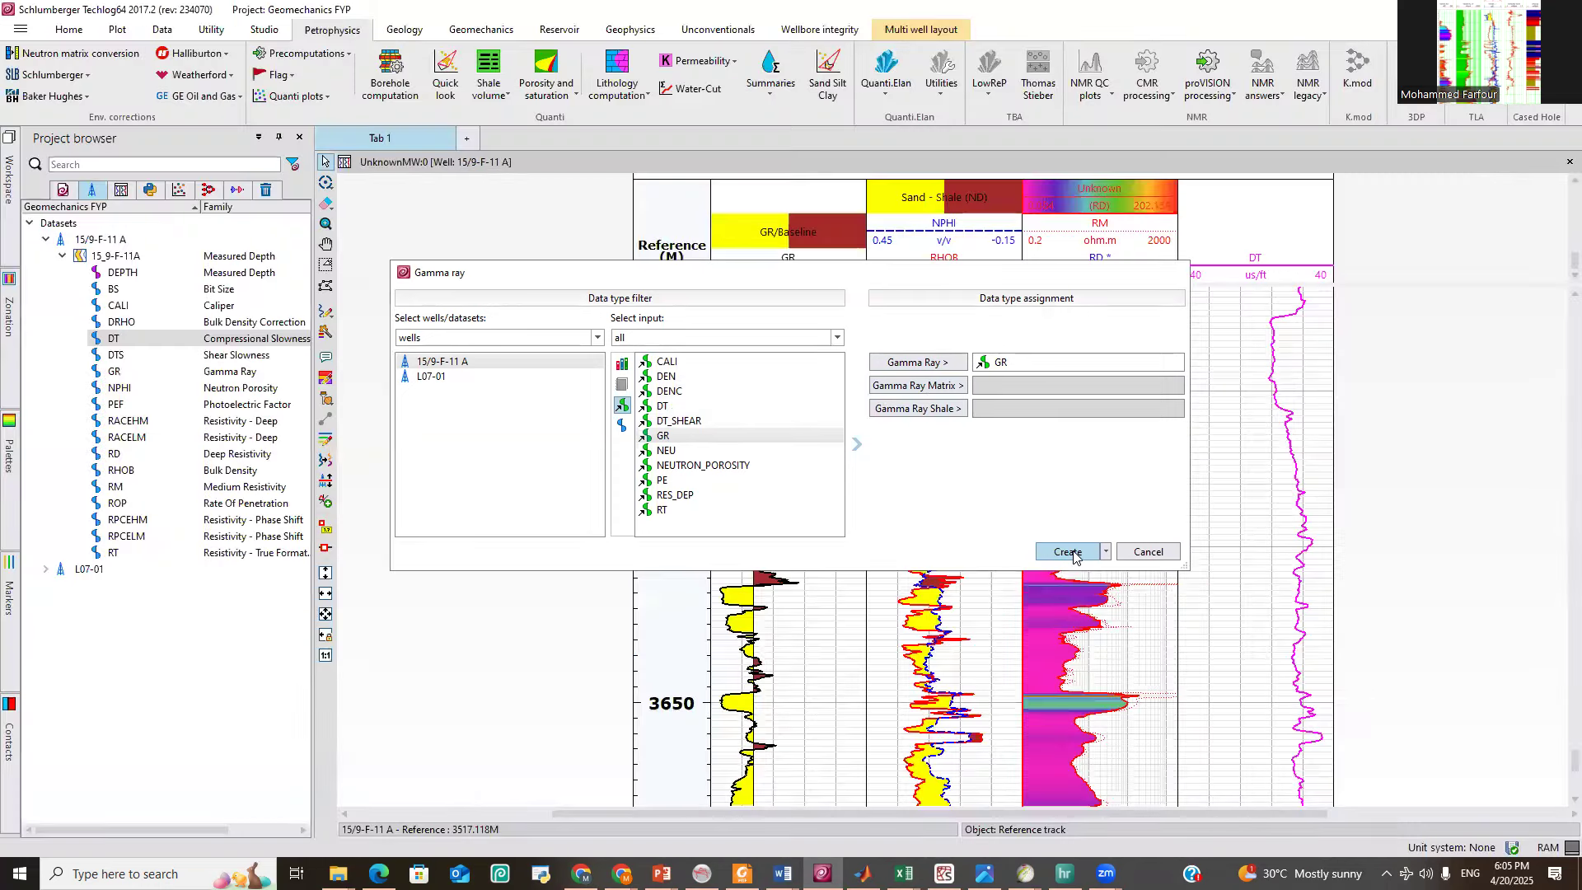
click(1069, 552)
Enlarge the Workflow manager beside the log layout, widen its workflow overview and collapse well 15/9-F-11 A in the project tree.
drag(1211, 296, 944, 297)
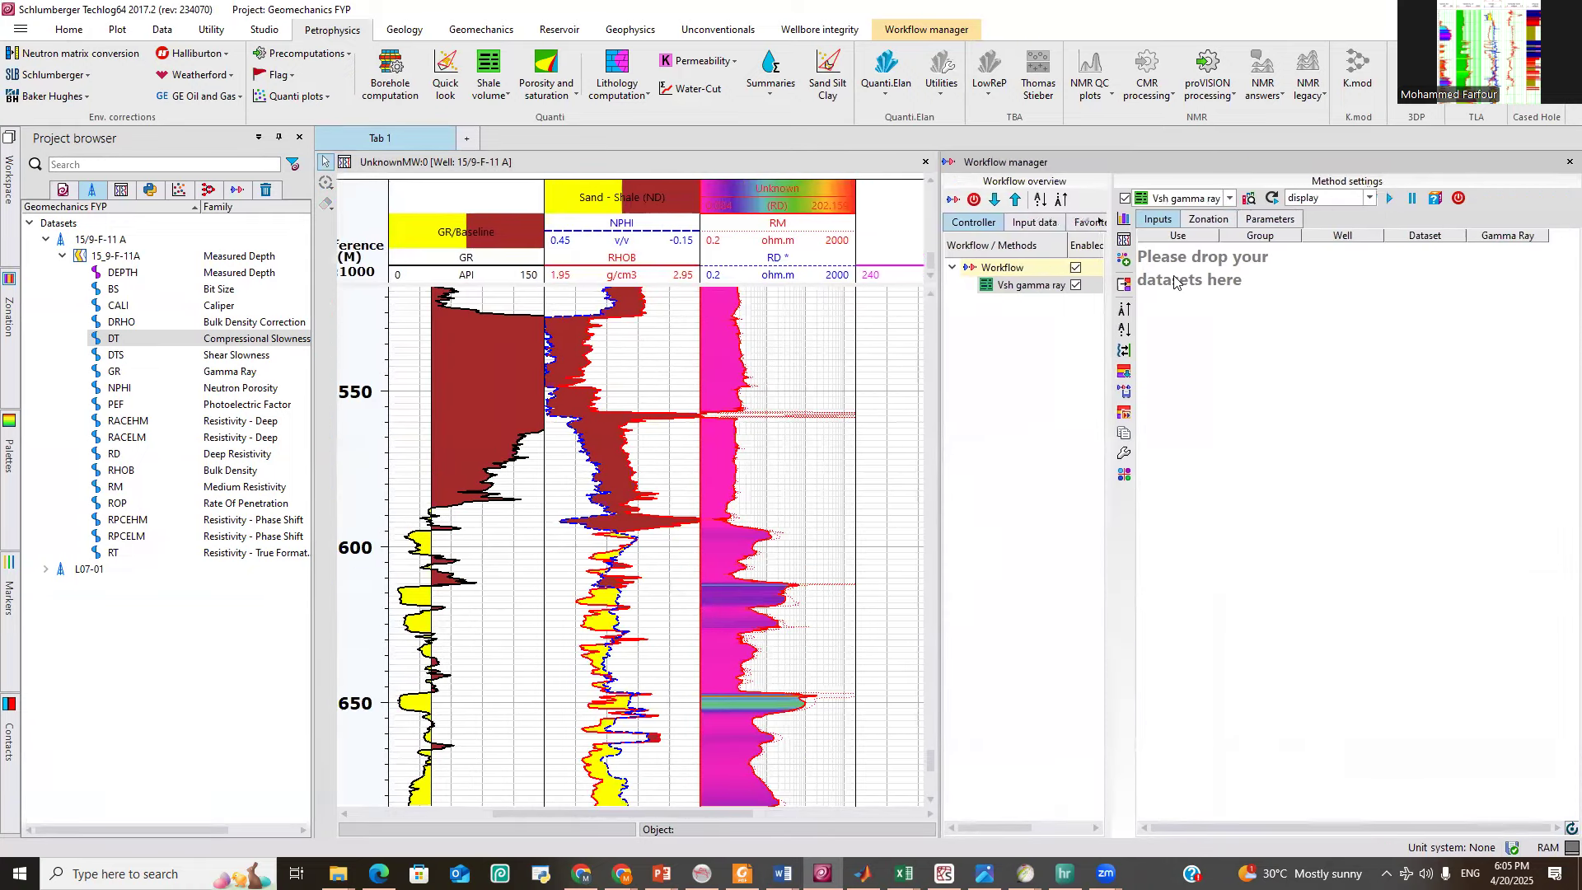
drag(1109, 311, 1166, 311)
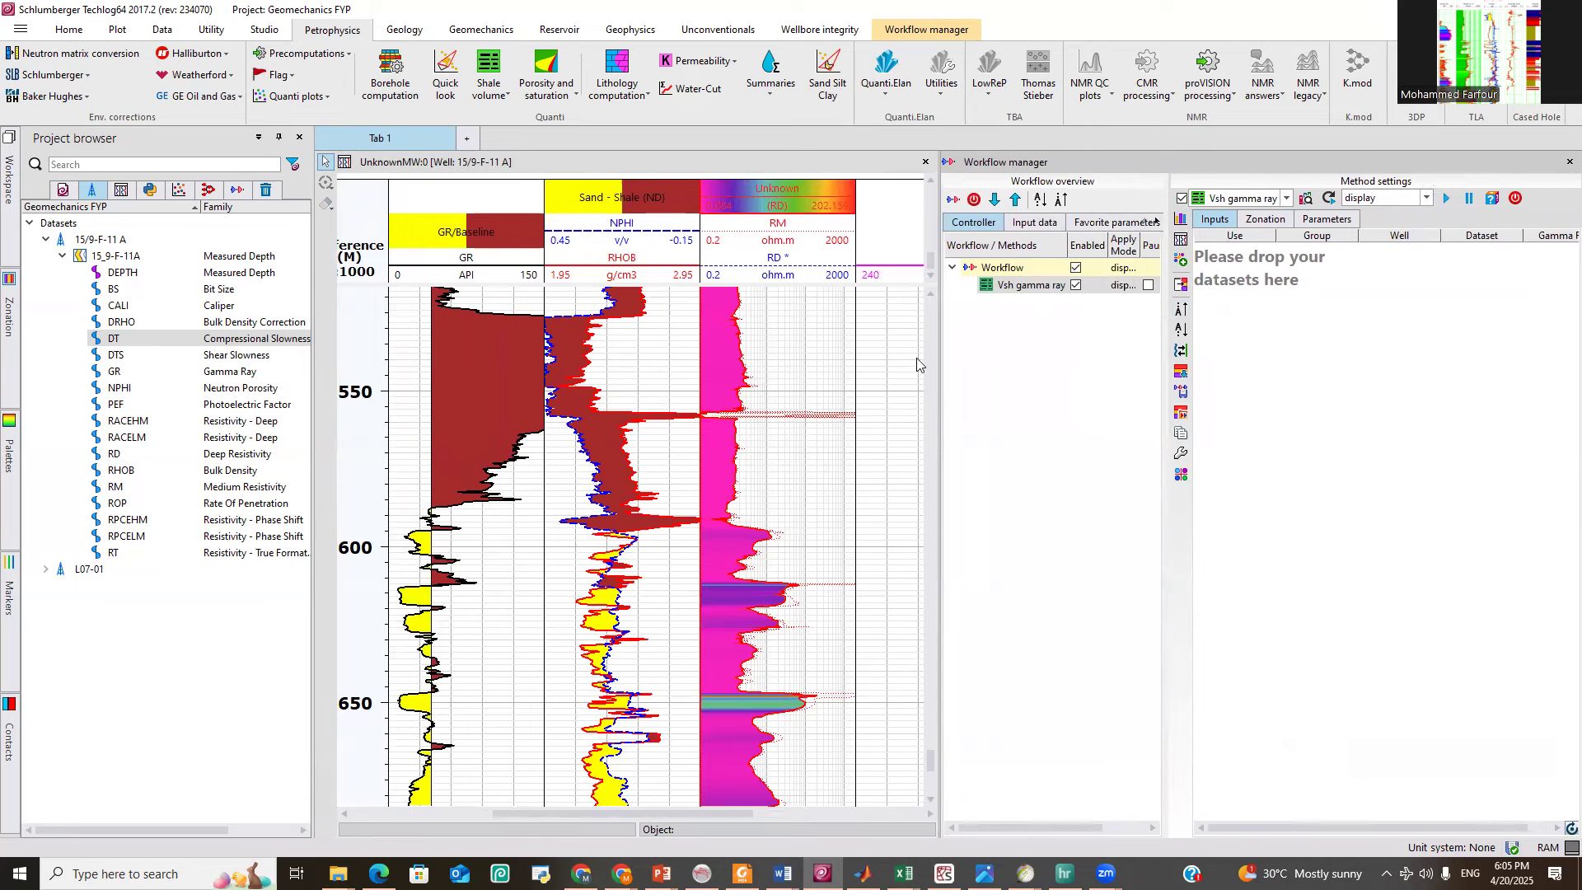
click(45, 239)
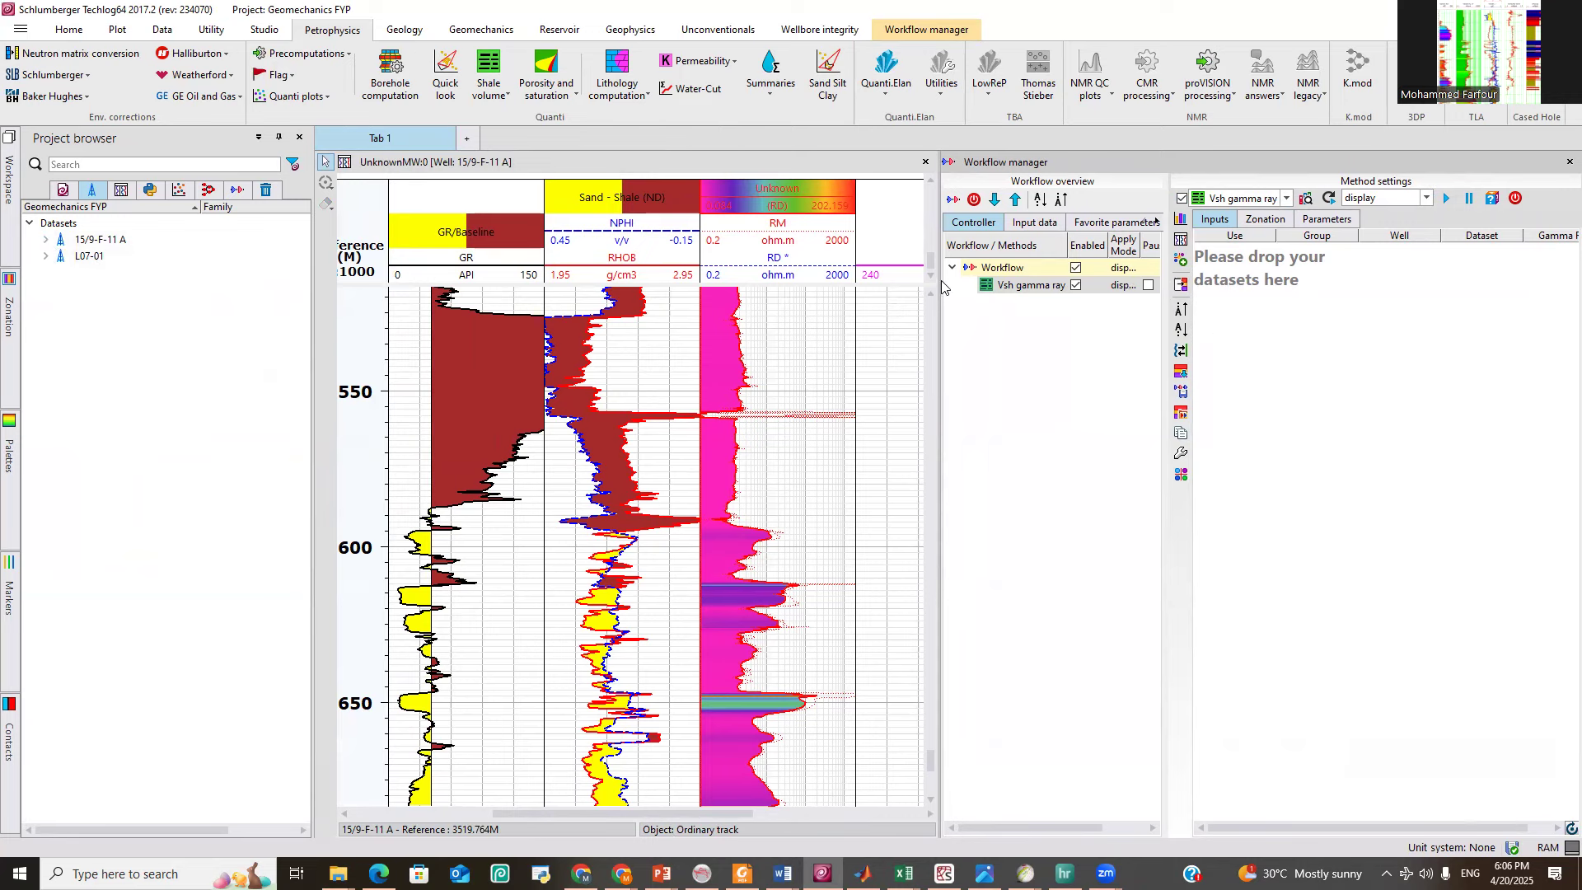
drag(944, 290, 828, 301)
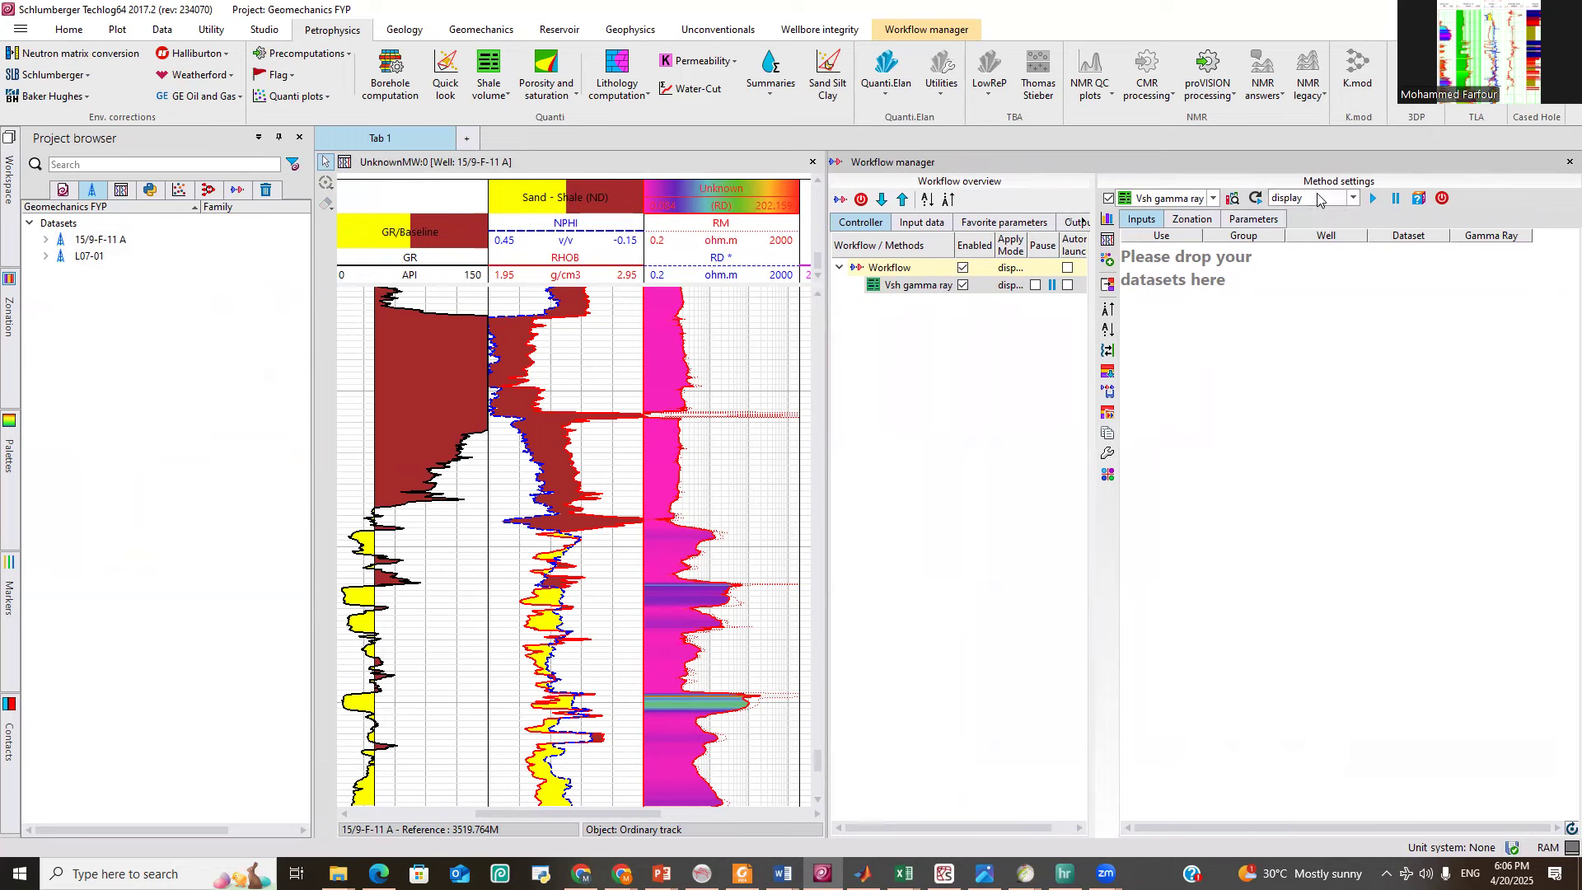
Set the Vsh gamma ray method to save and display, and add the 15_9-F-11A dataset as its input.
click(1354, 199)
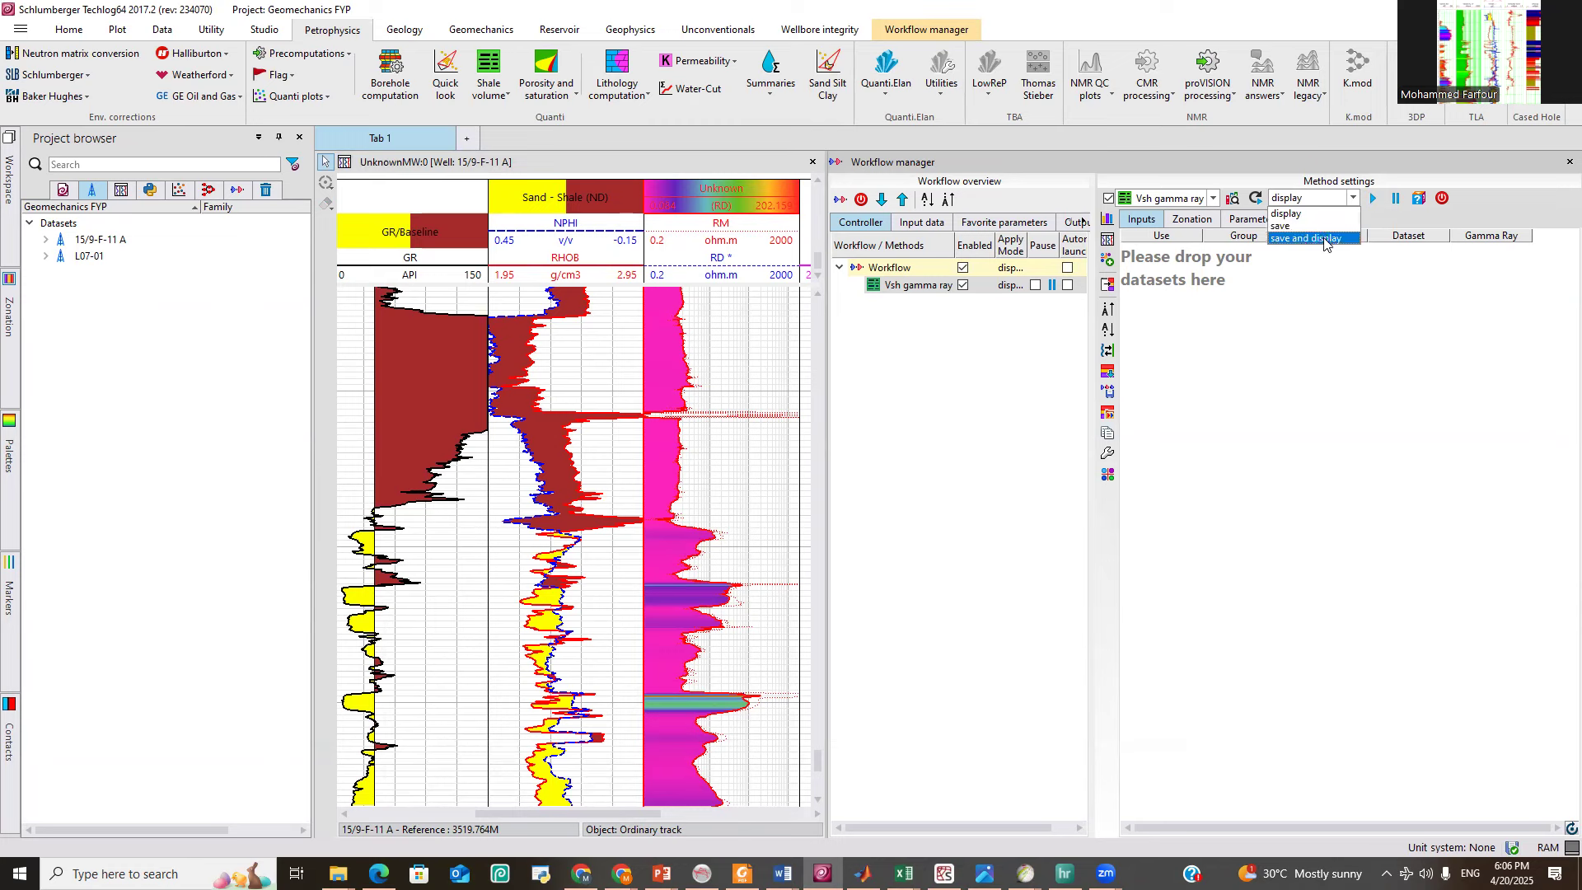
click(1313, 356)
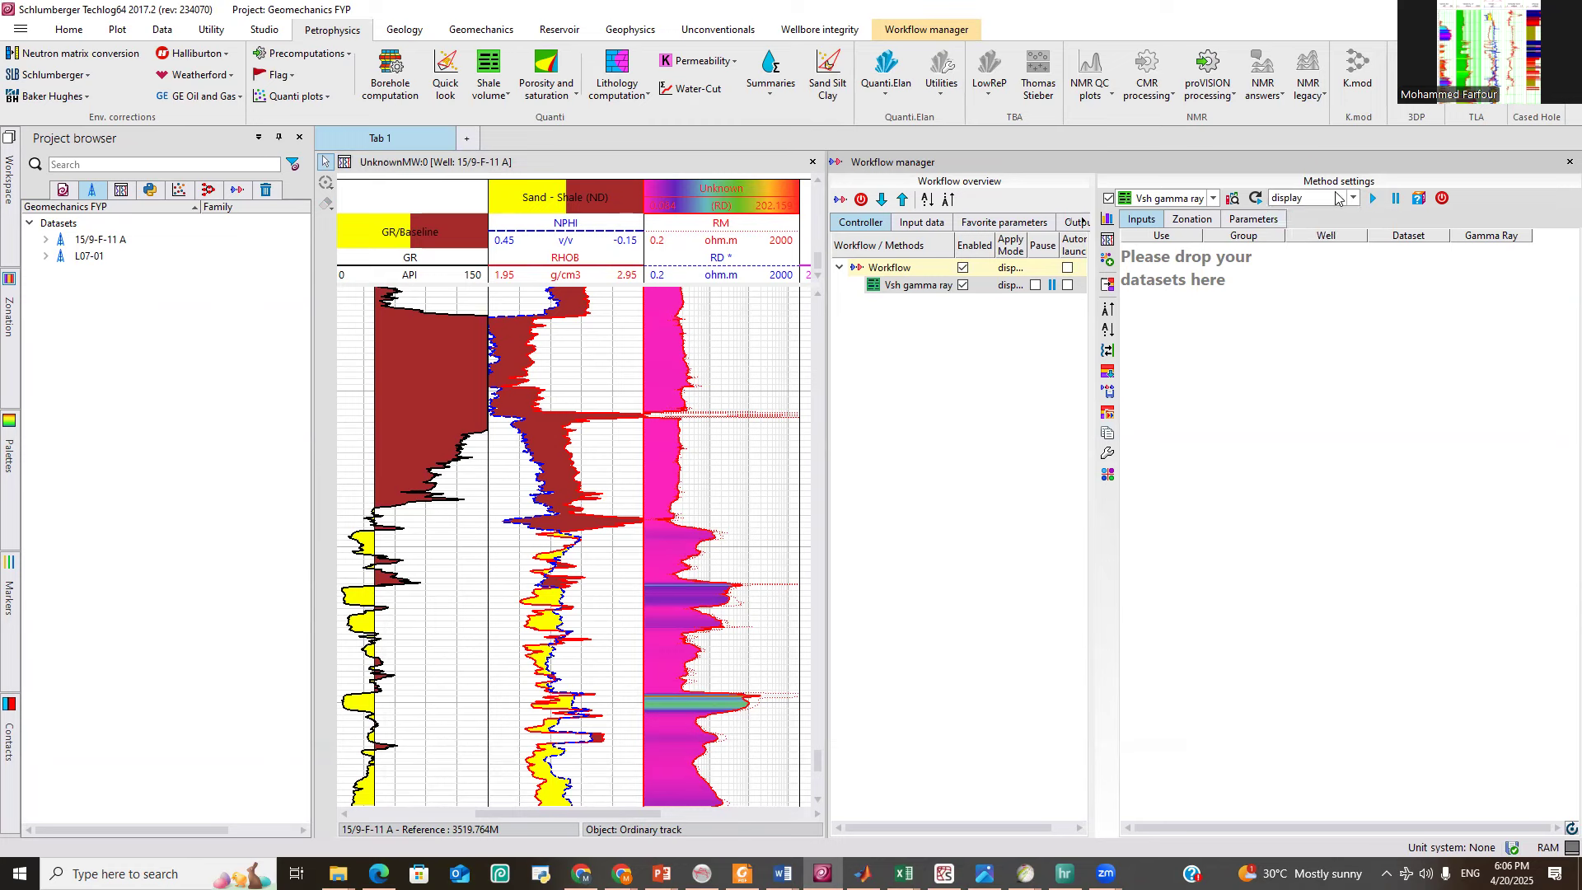
click(1337, 198)
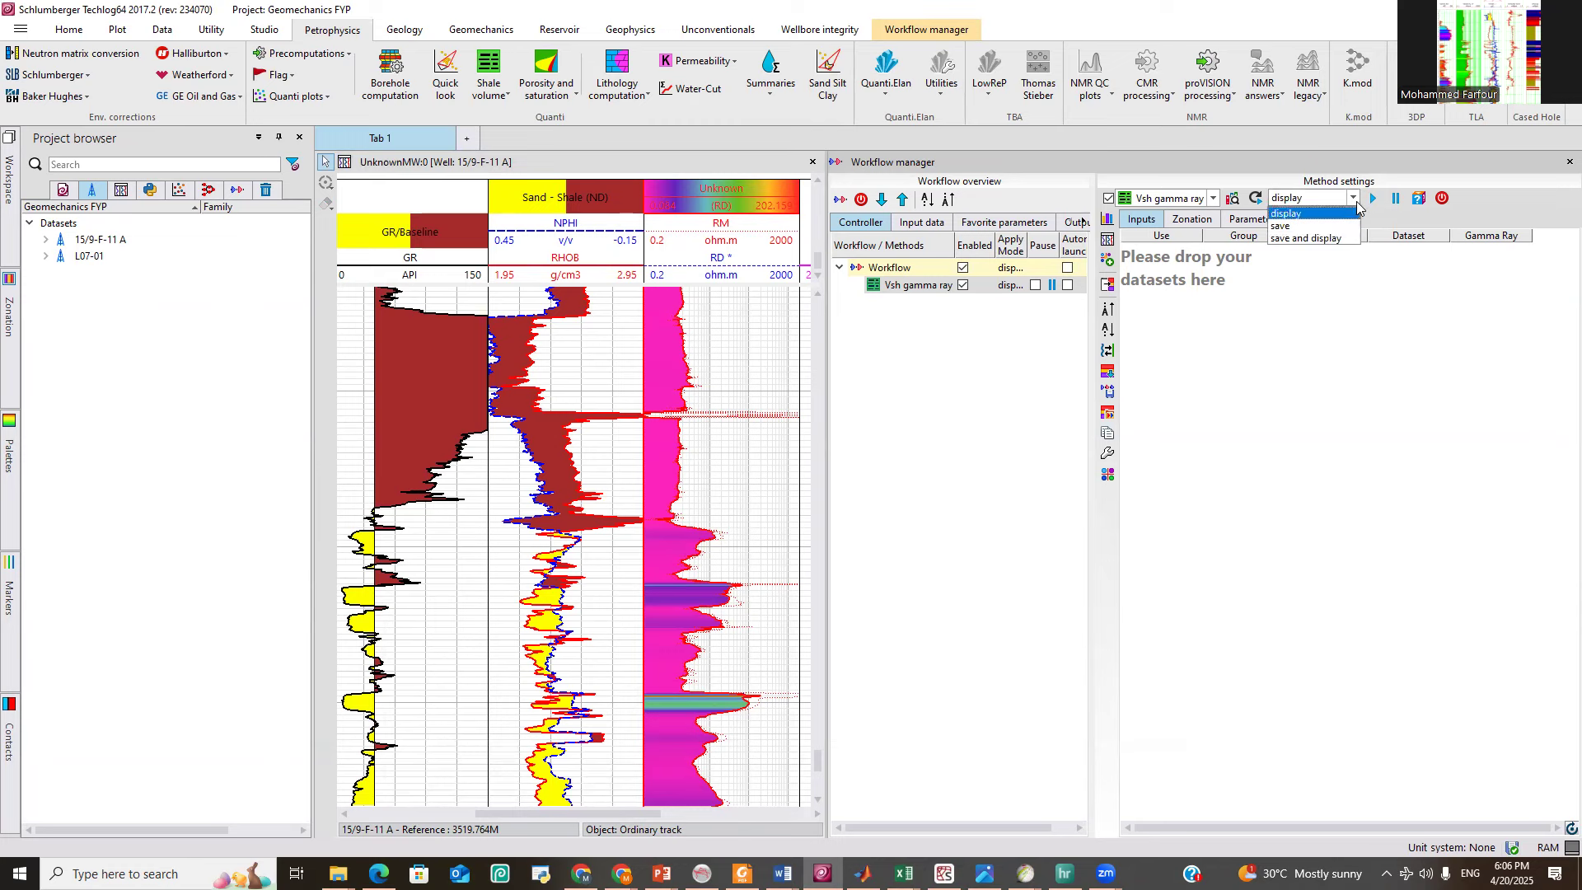
click(1337, 238)
click(45, 240)
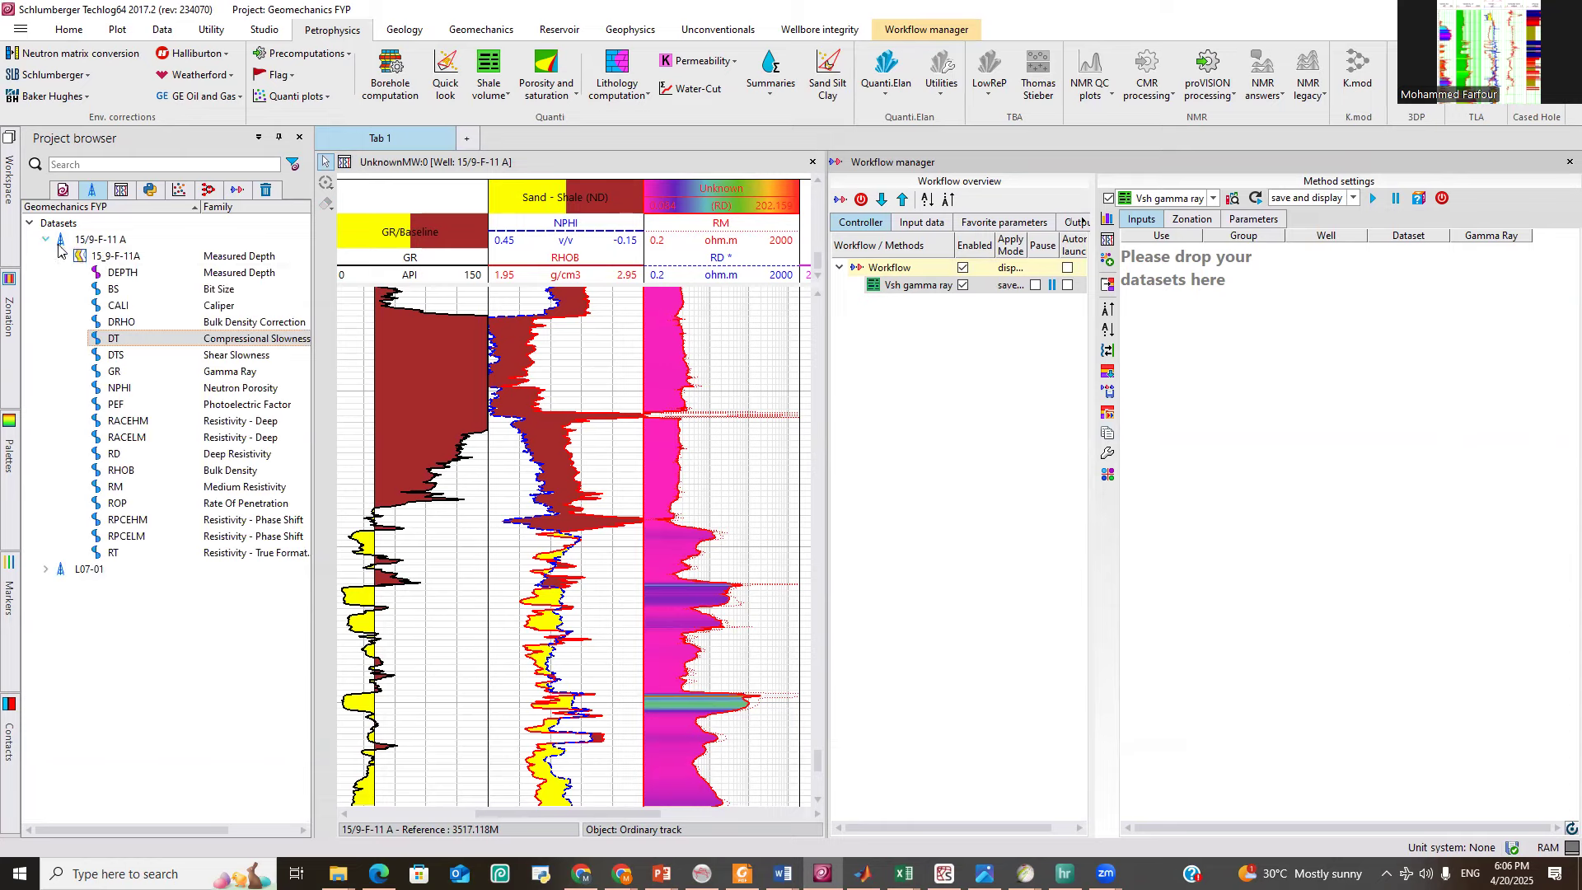
drag(103, 257, 1181, 294)
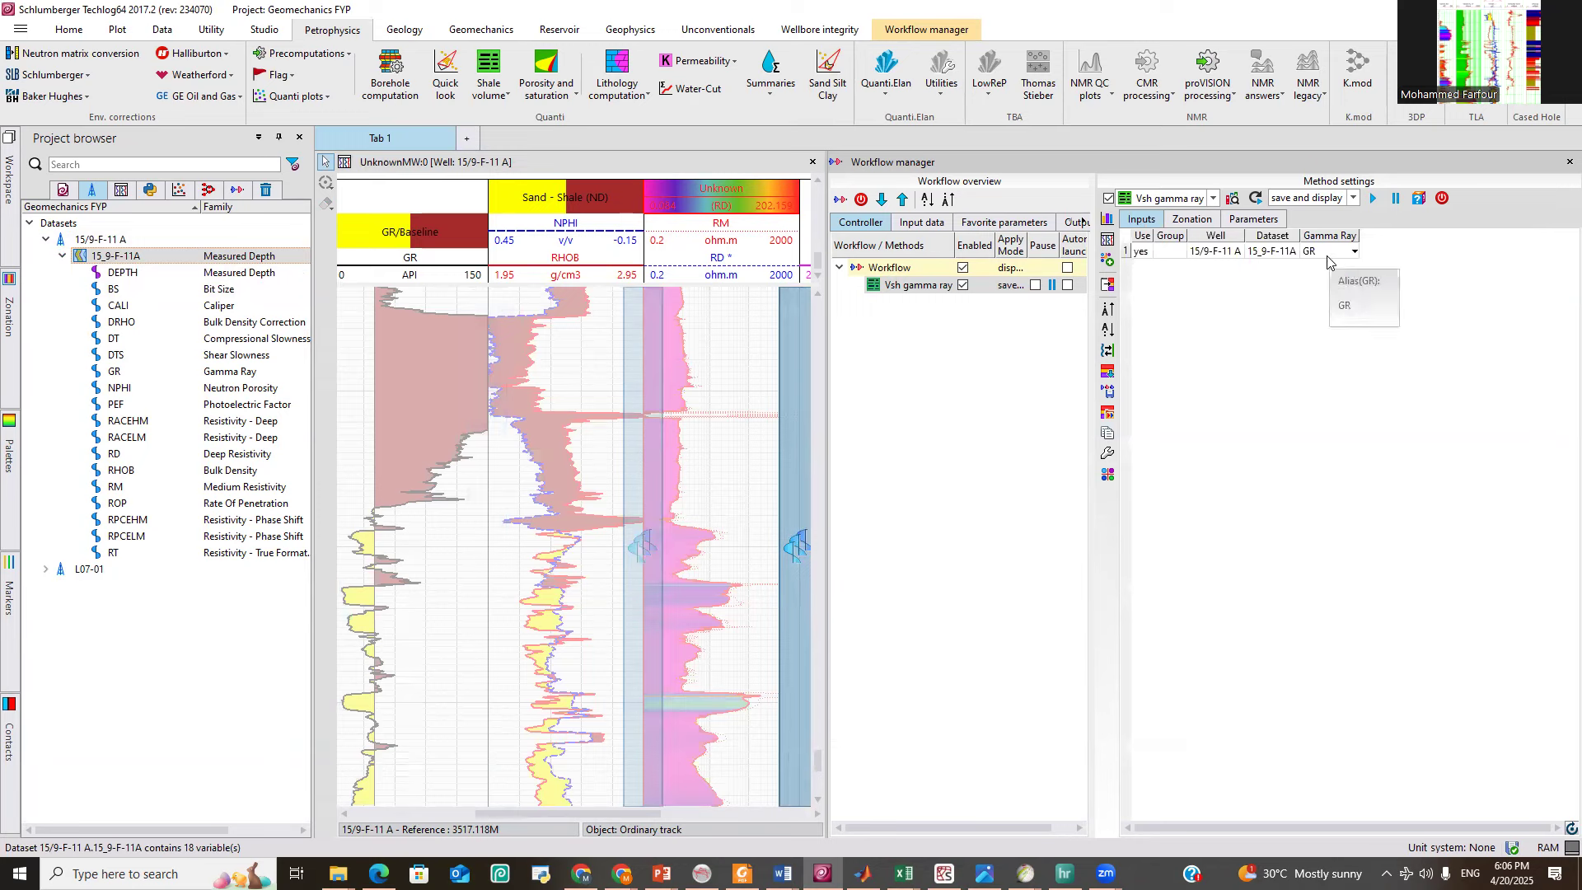
Set GR_shale to 180 gAPI in the parameters of the Vsh gamma ray method for well 15/9-F-11 A.
click(1255, 220)
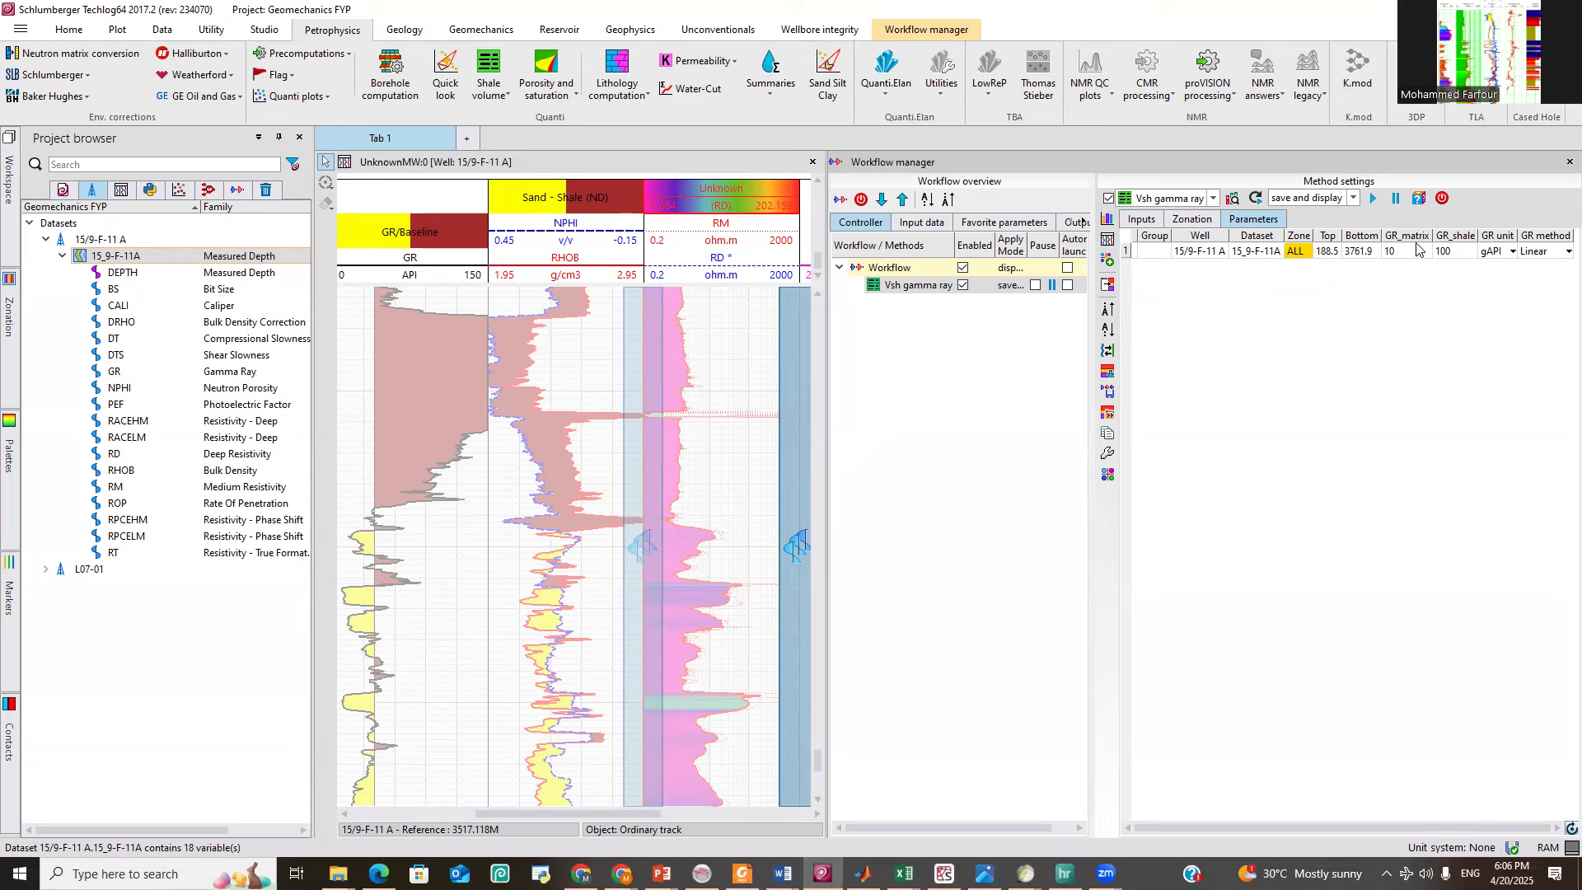
mouse_move(1399, 259)
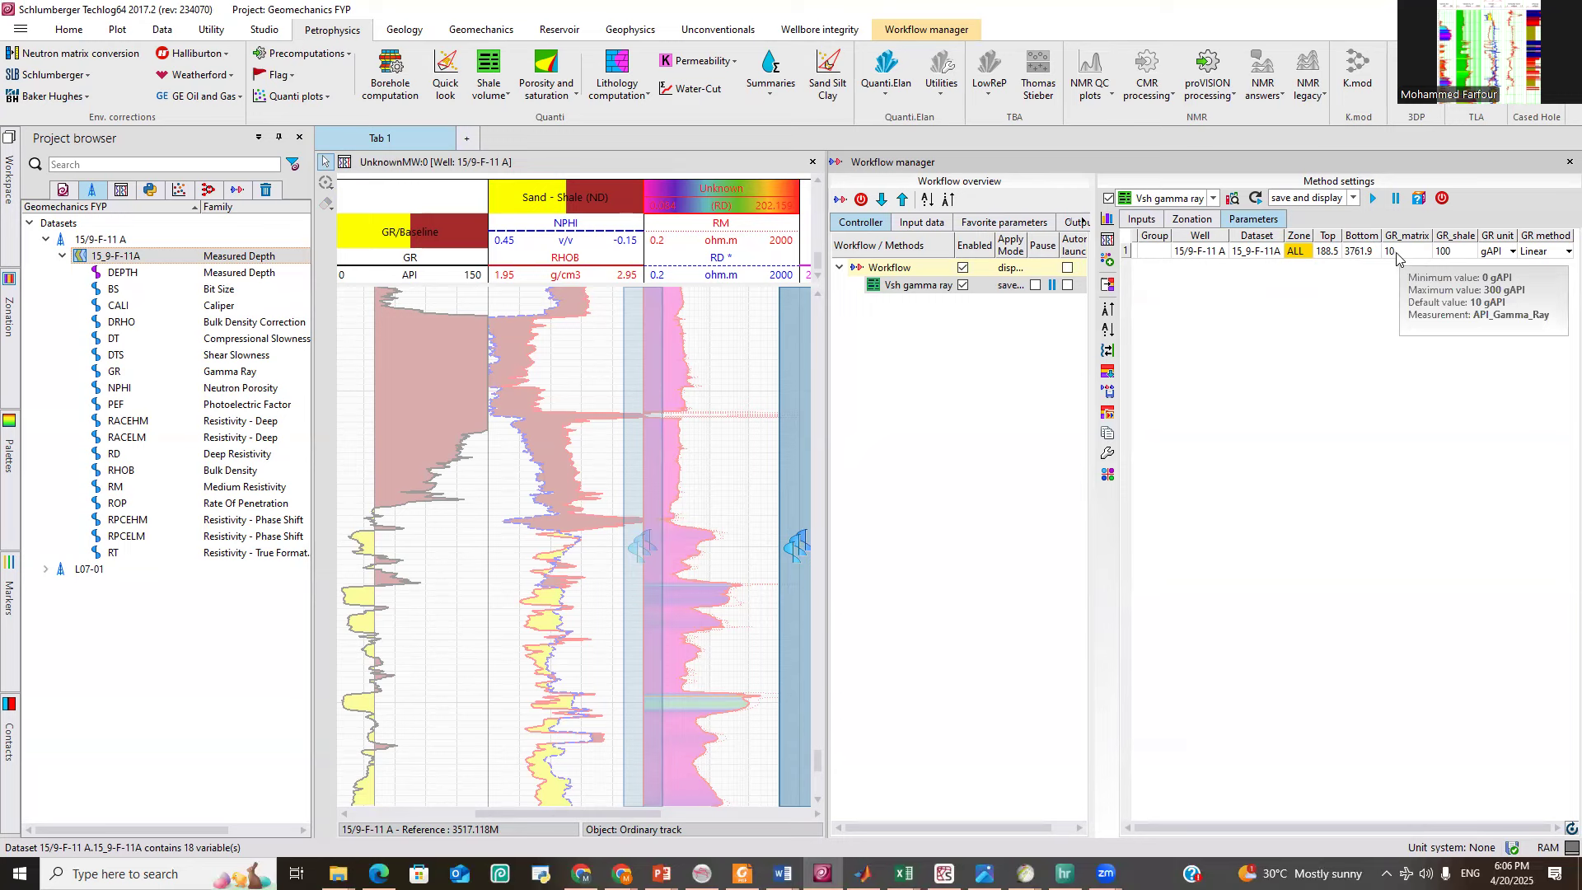
double_click(1453, 251)
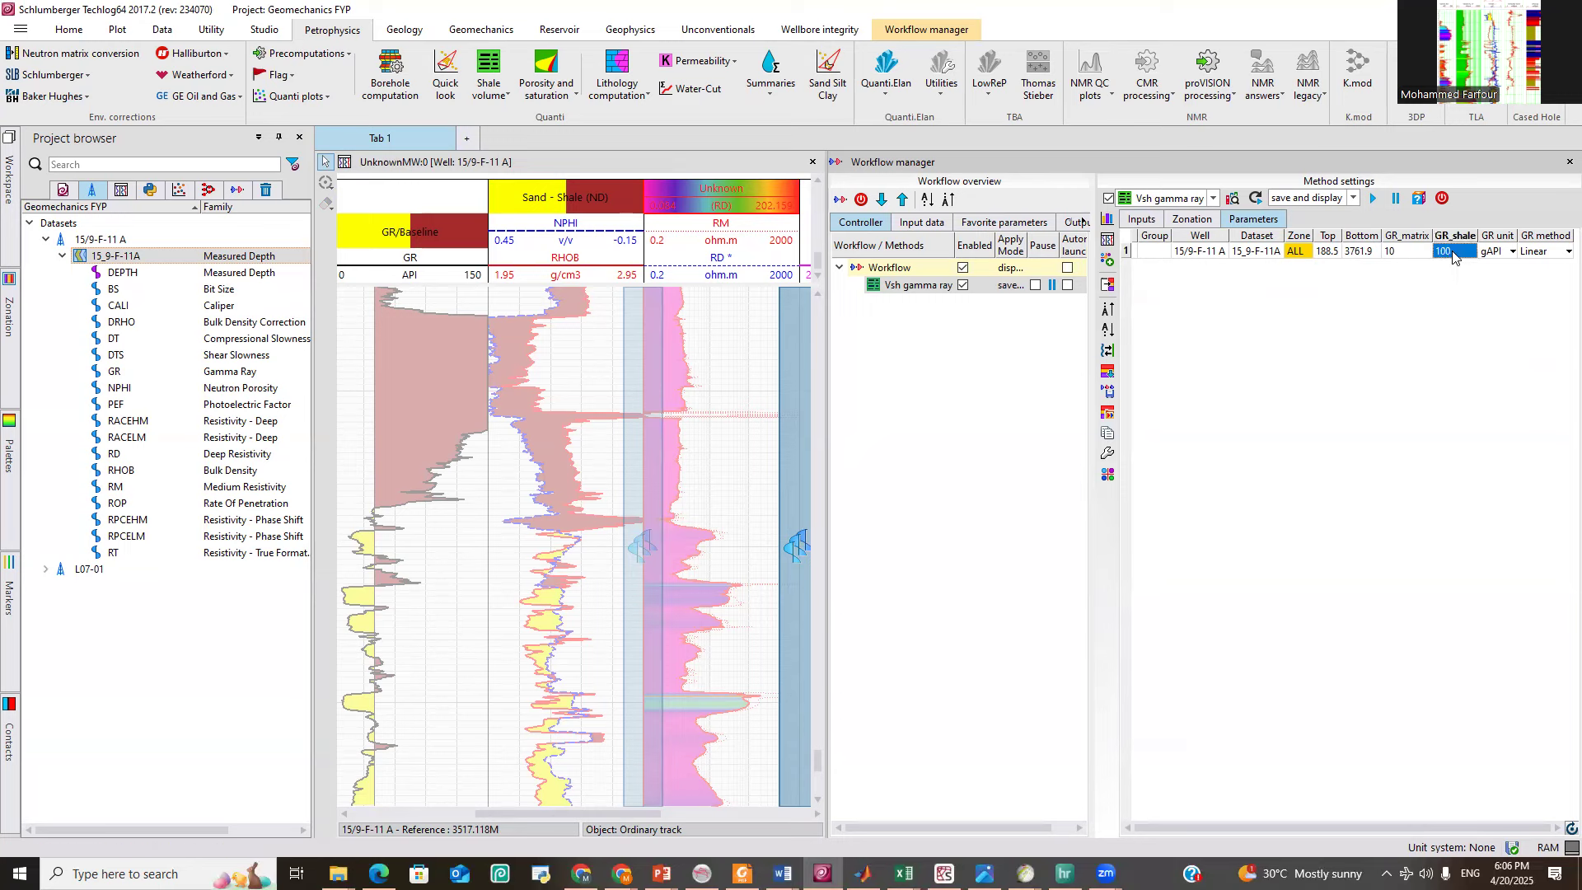
right_click(1461, 244)
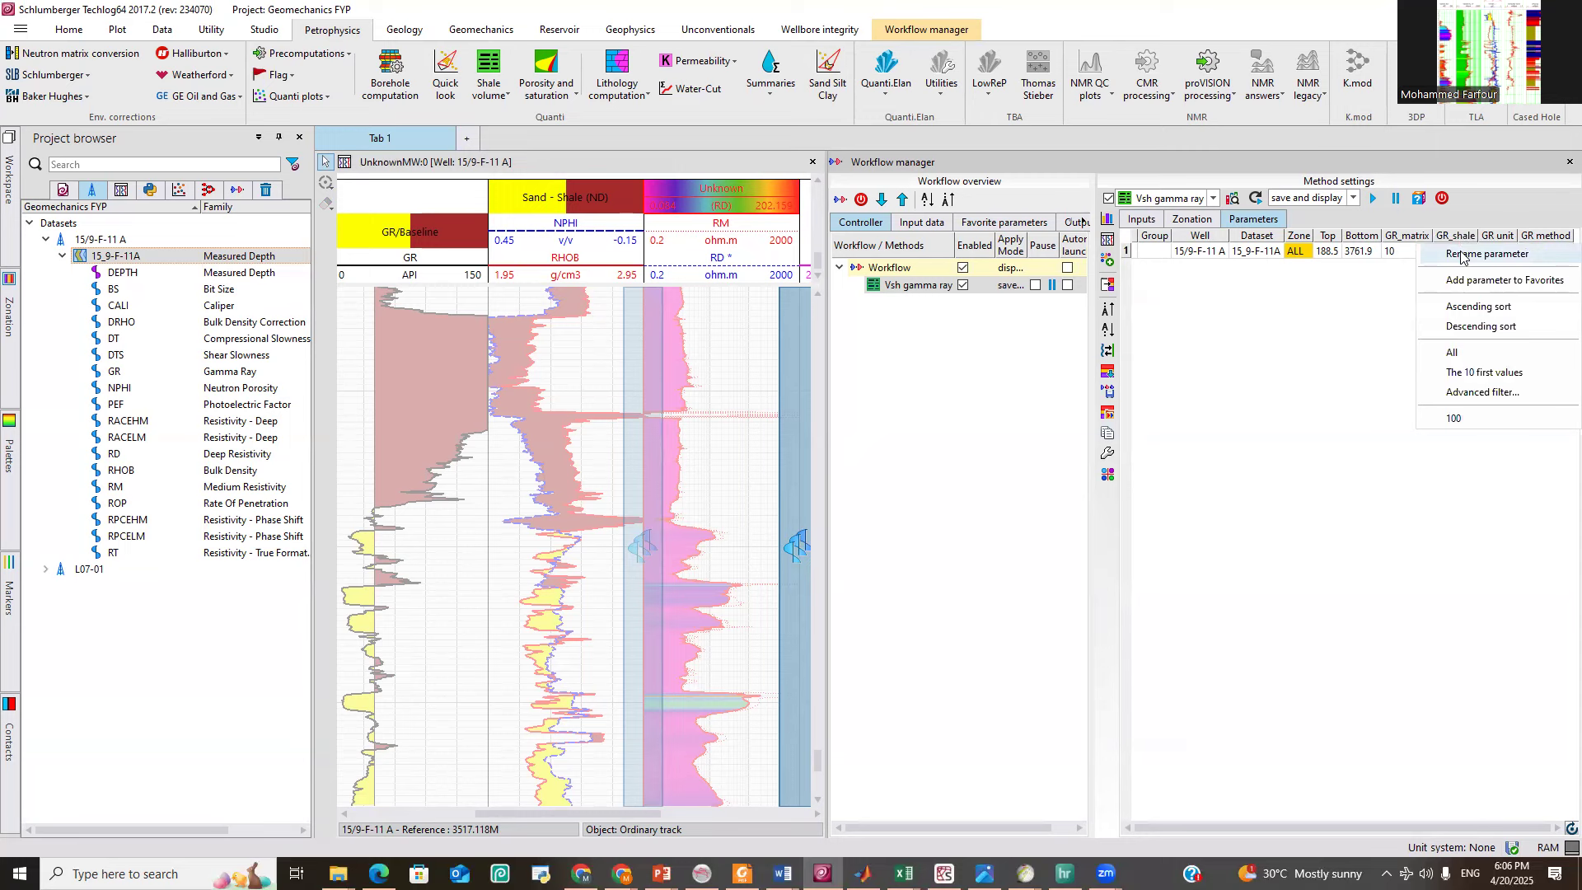
key(Escape)
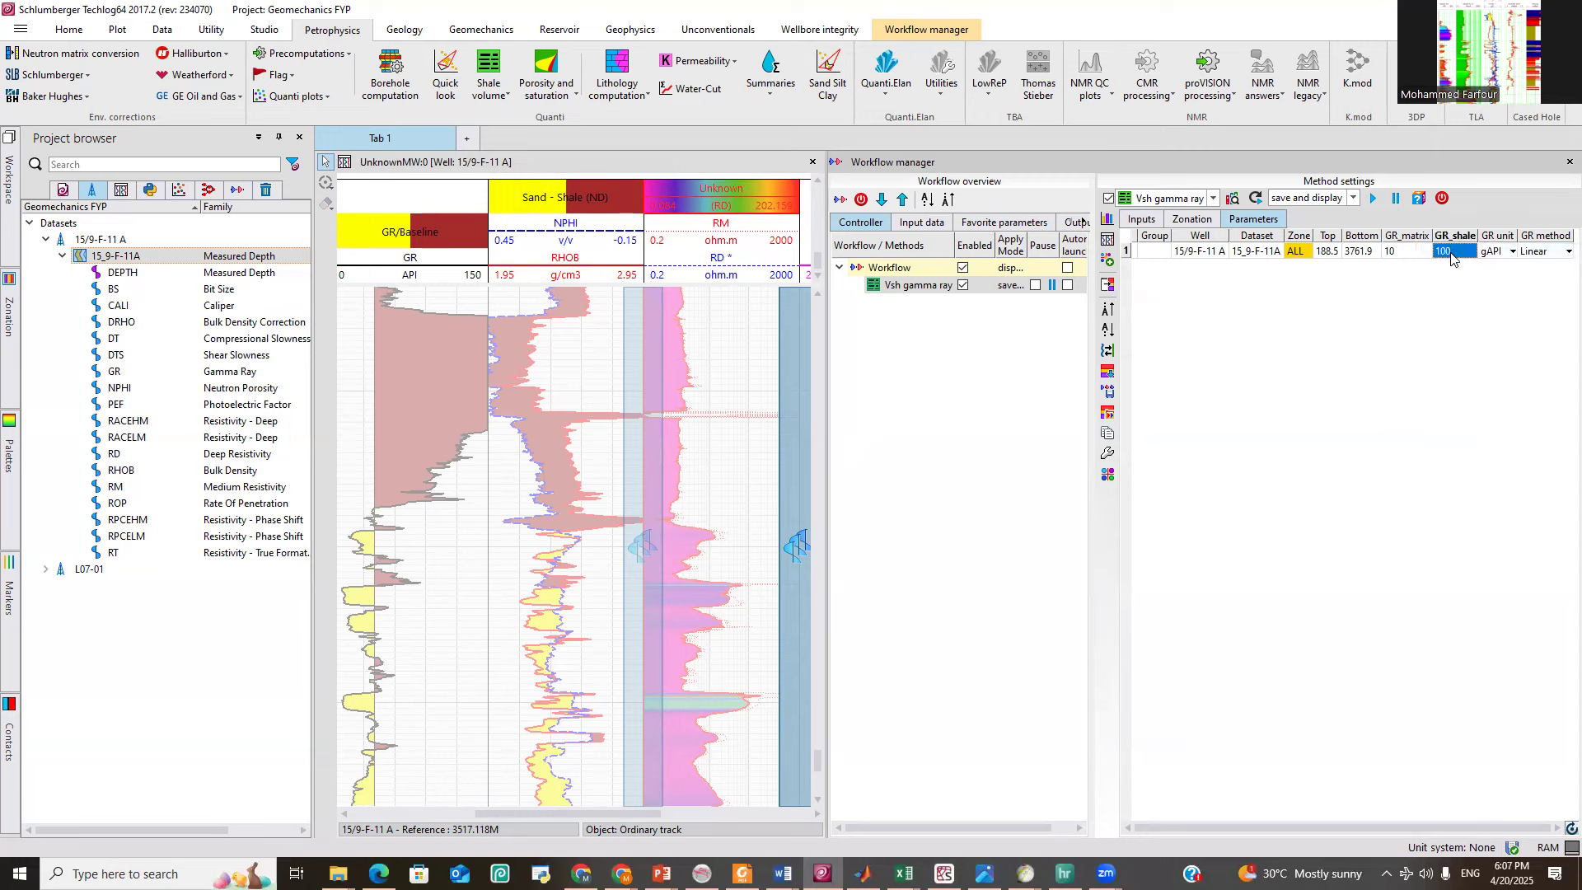
right_click(1453, 239)
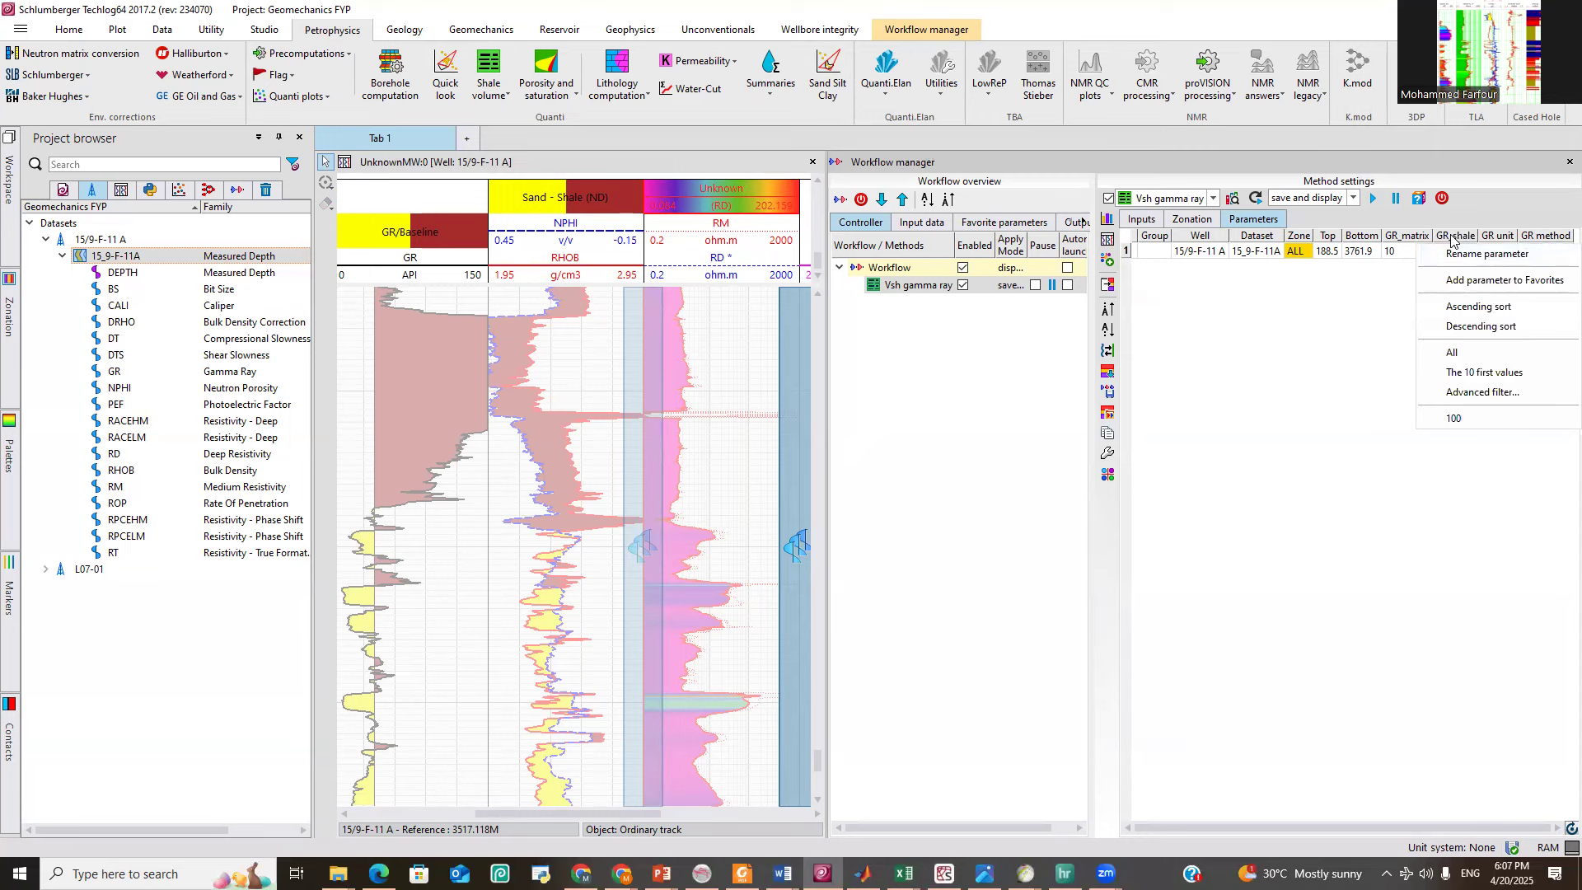
click(1348, 336)
right_click(1450, 247)
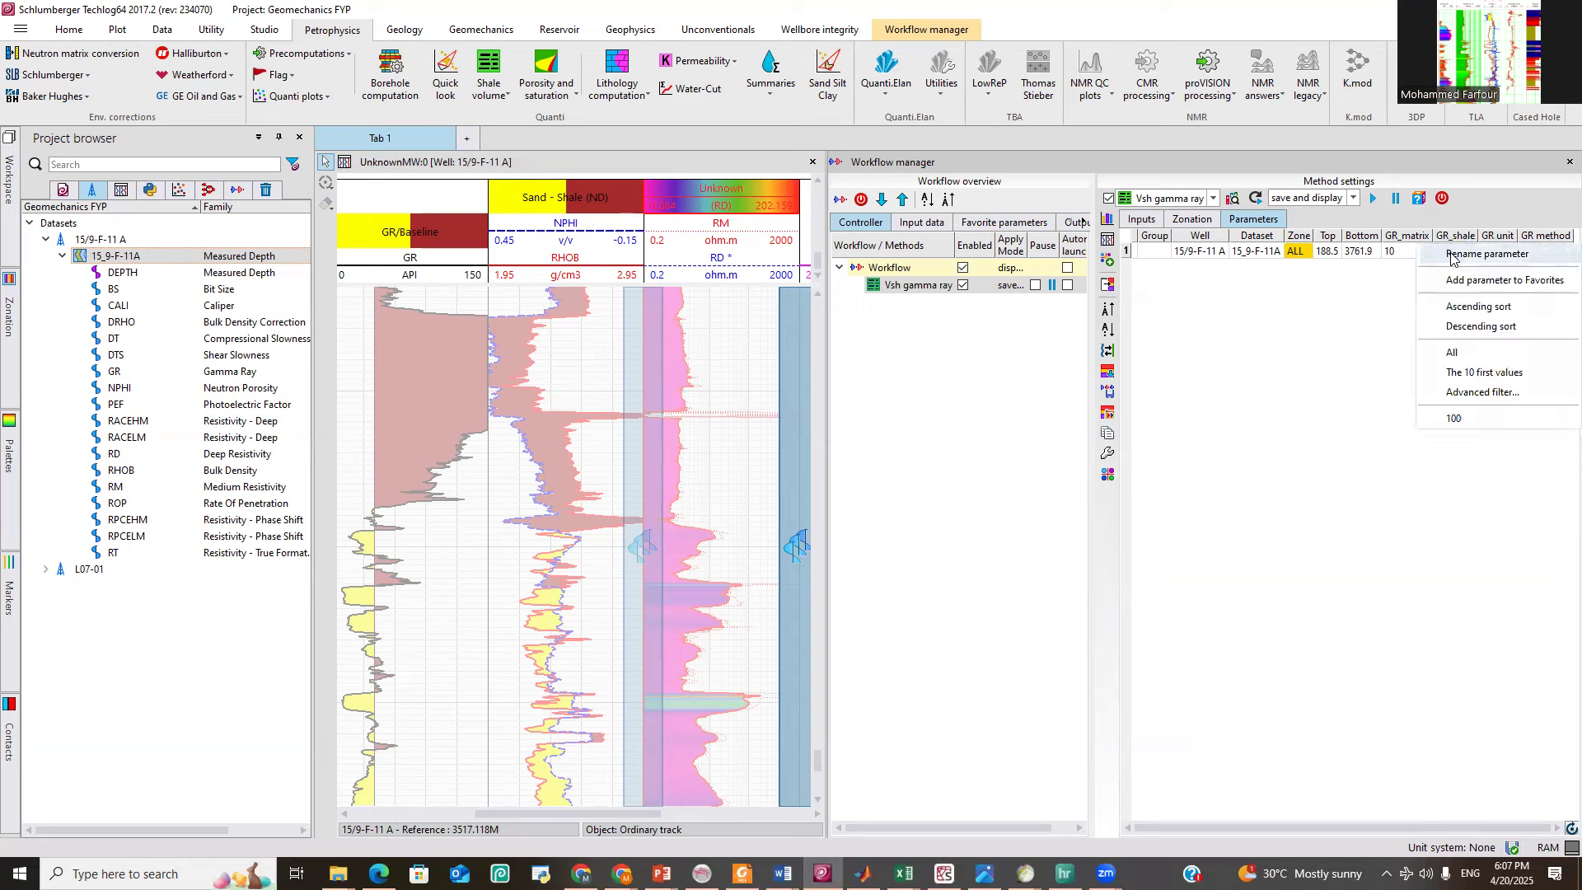
click(1358, 345)
double_click(1450, 253)
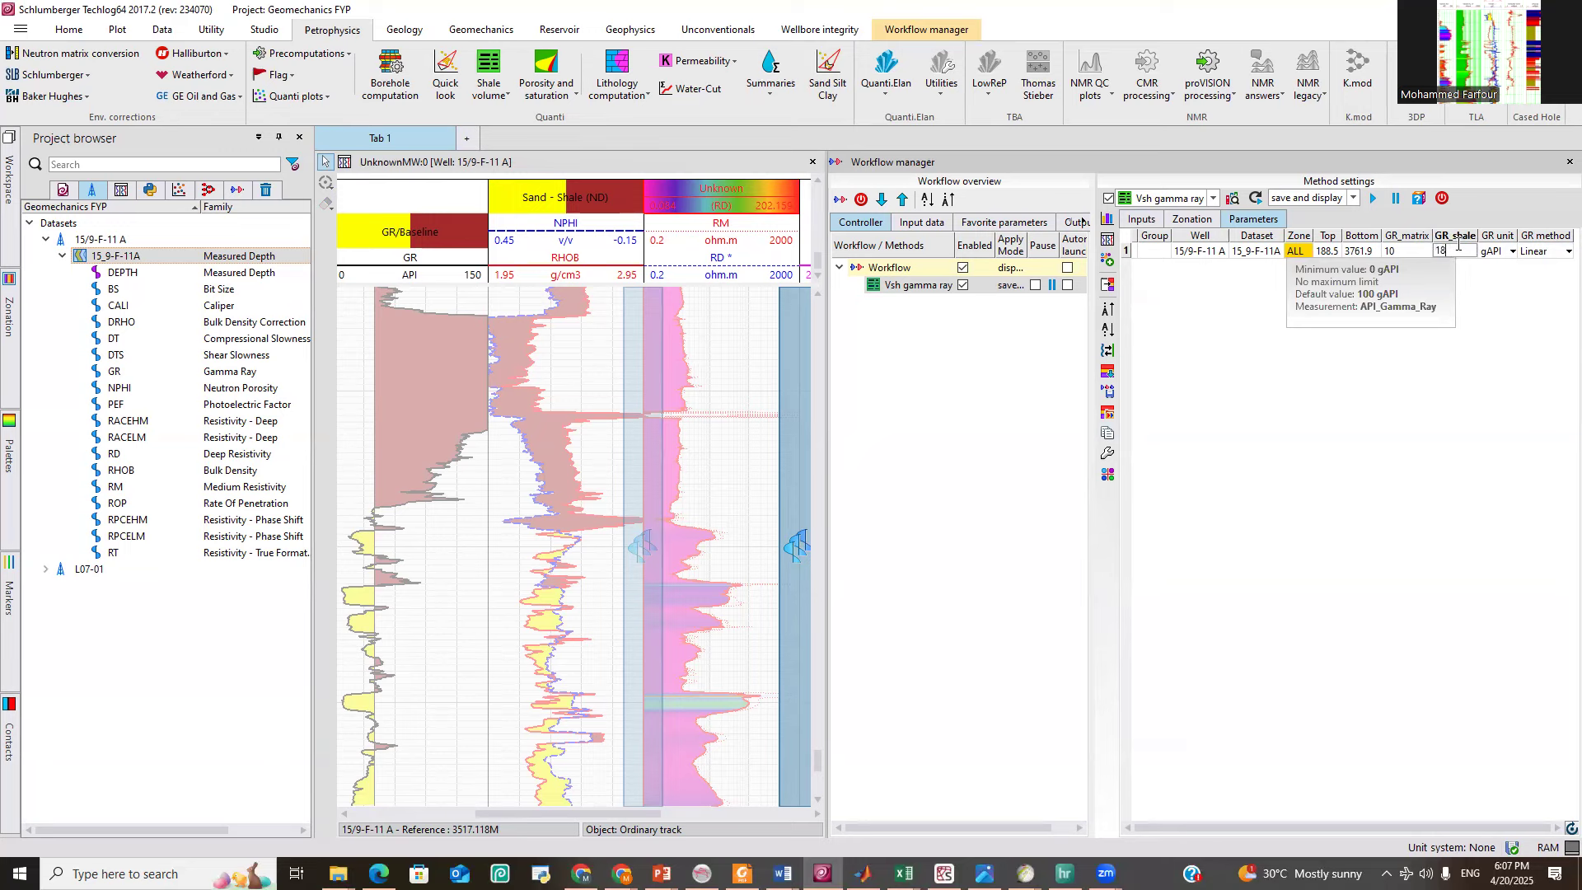
key(Return)
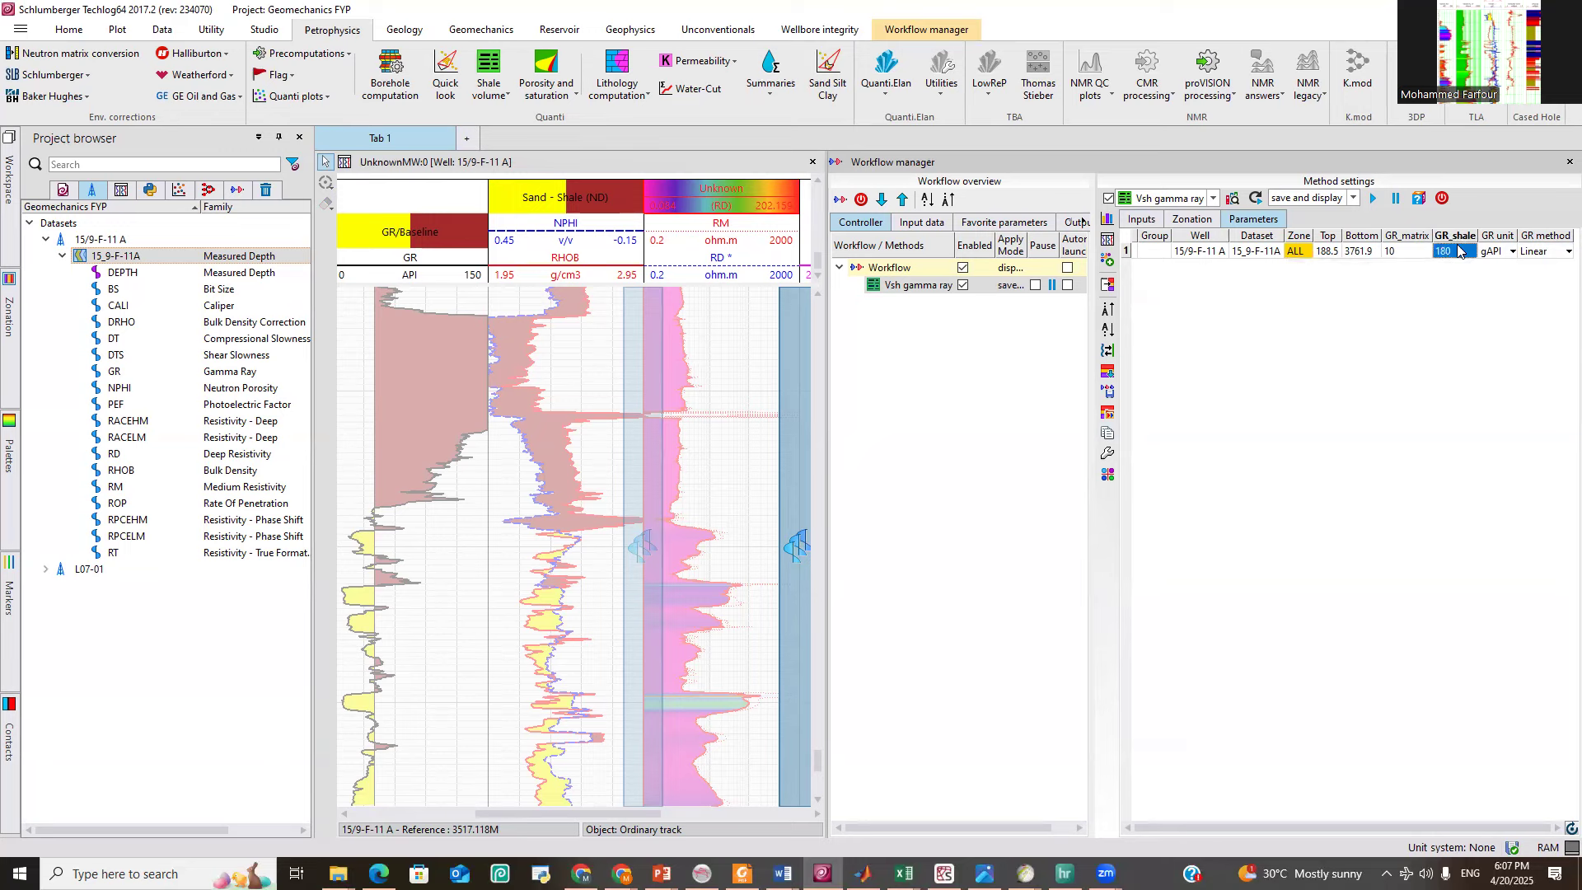
Show curve values at the cursor depth in the log layout, widen the gamma ray track and select its GR curve.
click(470, 404)
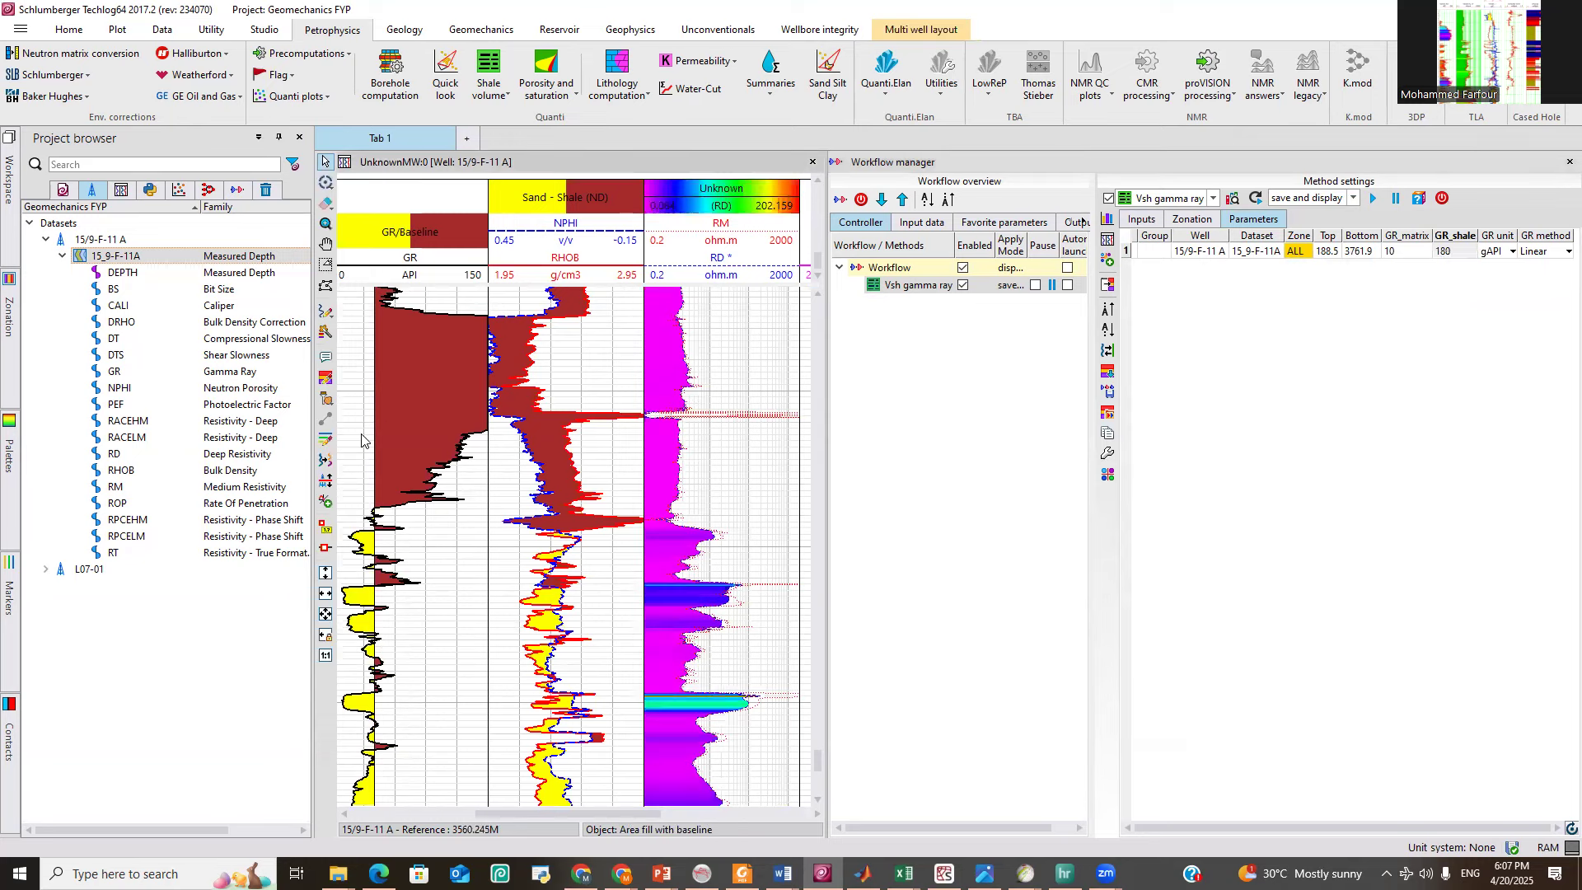
click(326, 529)
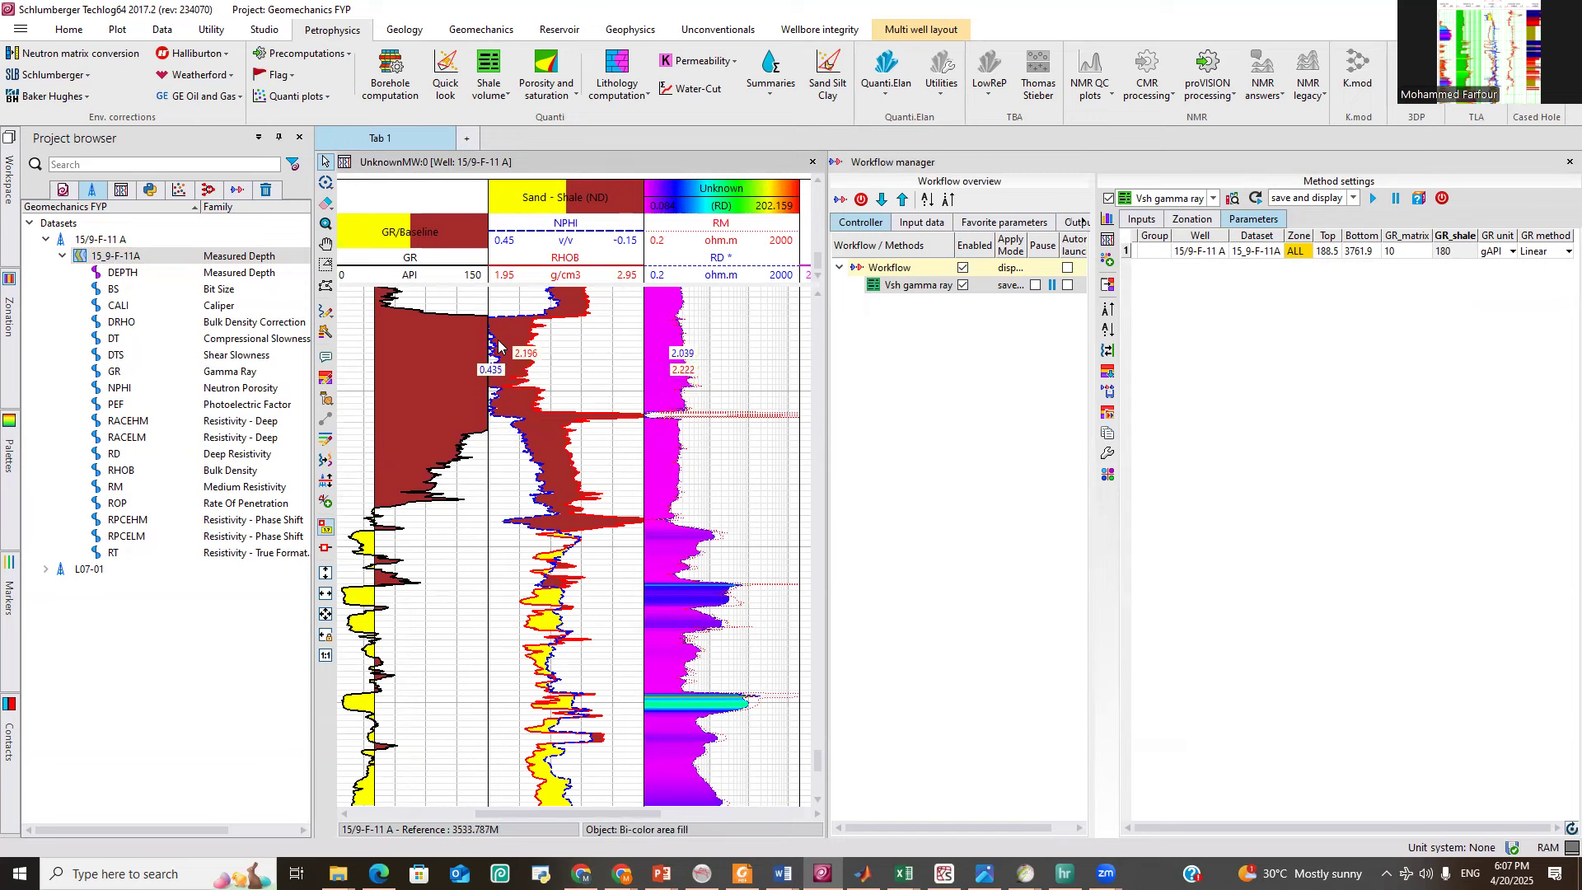
drag(489, 356, 536, 388)
click(487, 396)
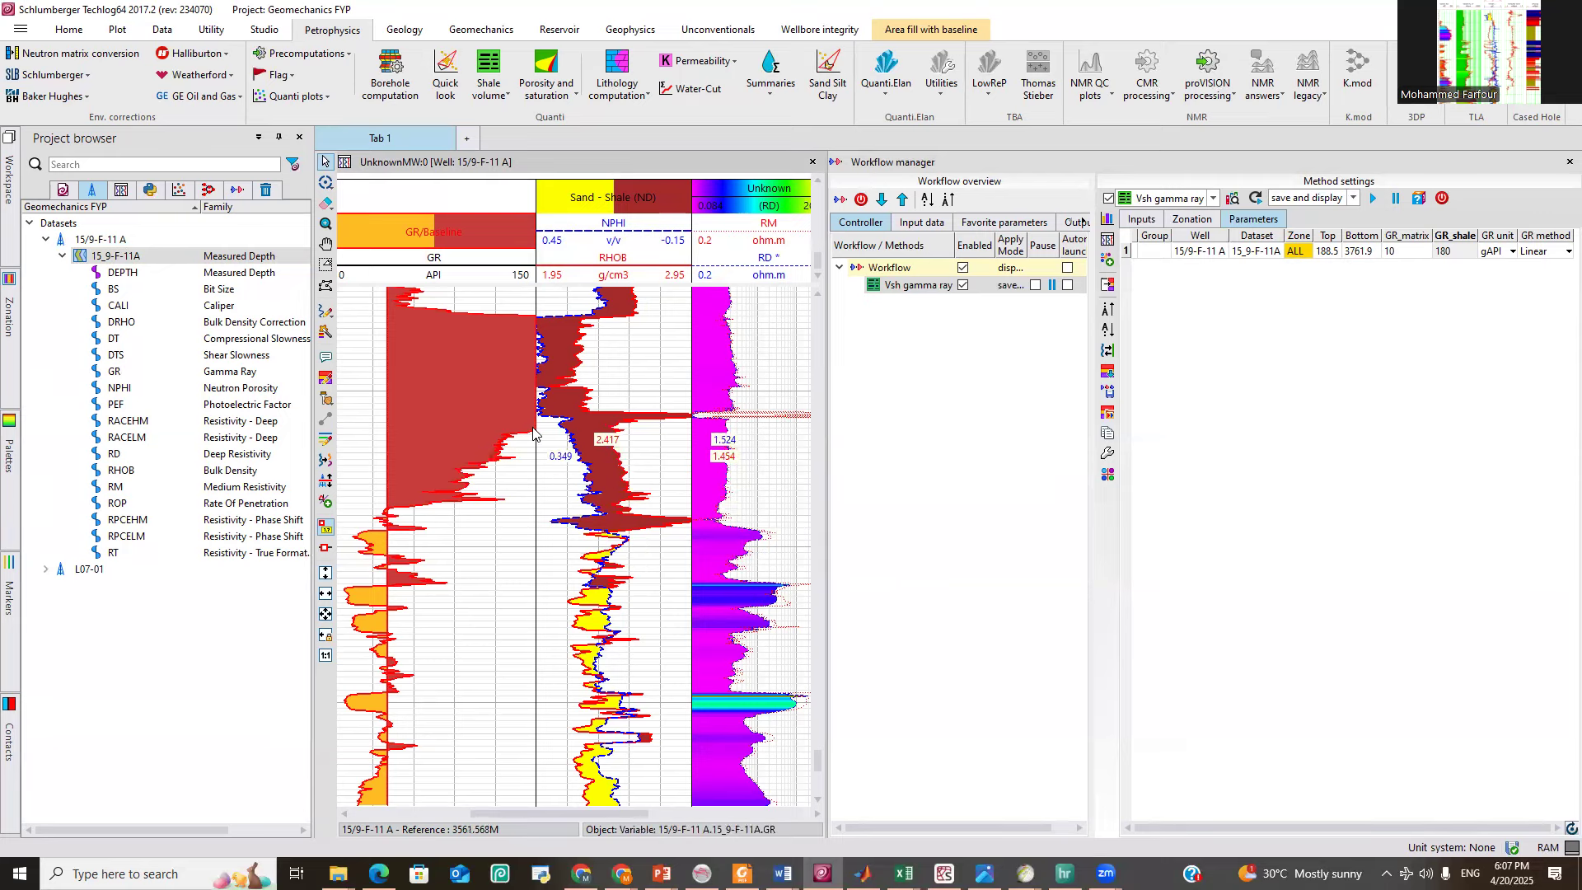
Check GR values in the clean sand intervals, keep GR_matrix at 10 gAPI and run the Vsh gamma ray method.
double_click(1398, 251)
scroll(485, 678, down, 3)
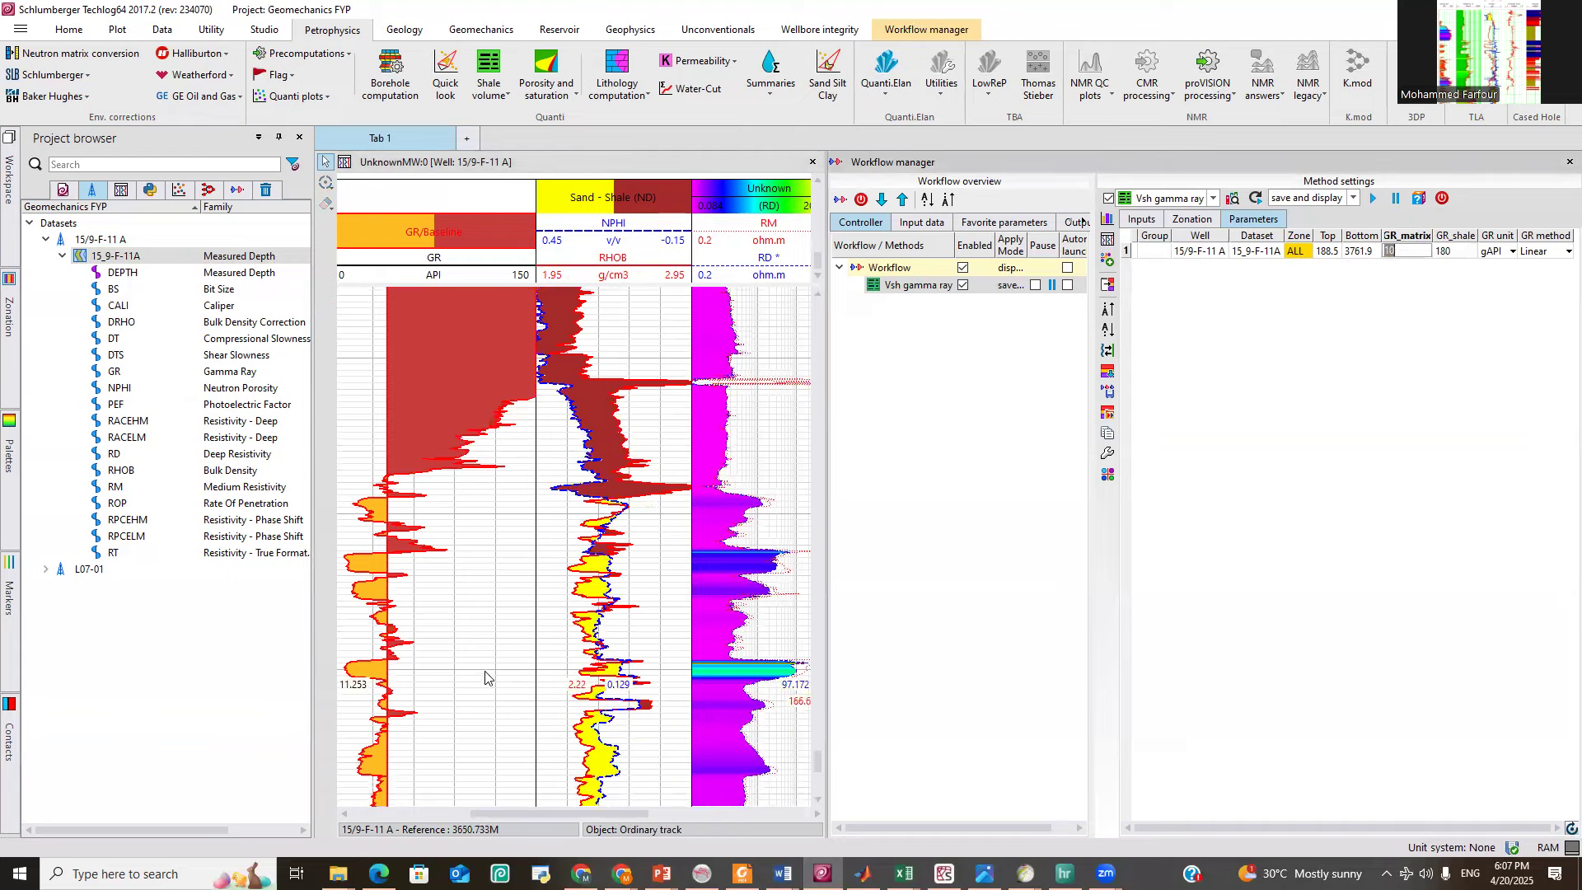
scroll(485, 679, down, 3)
scroll(485, 678, up, 3)
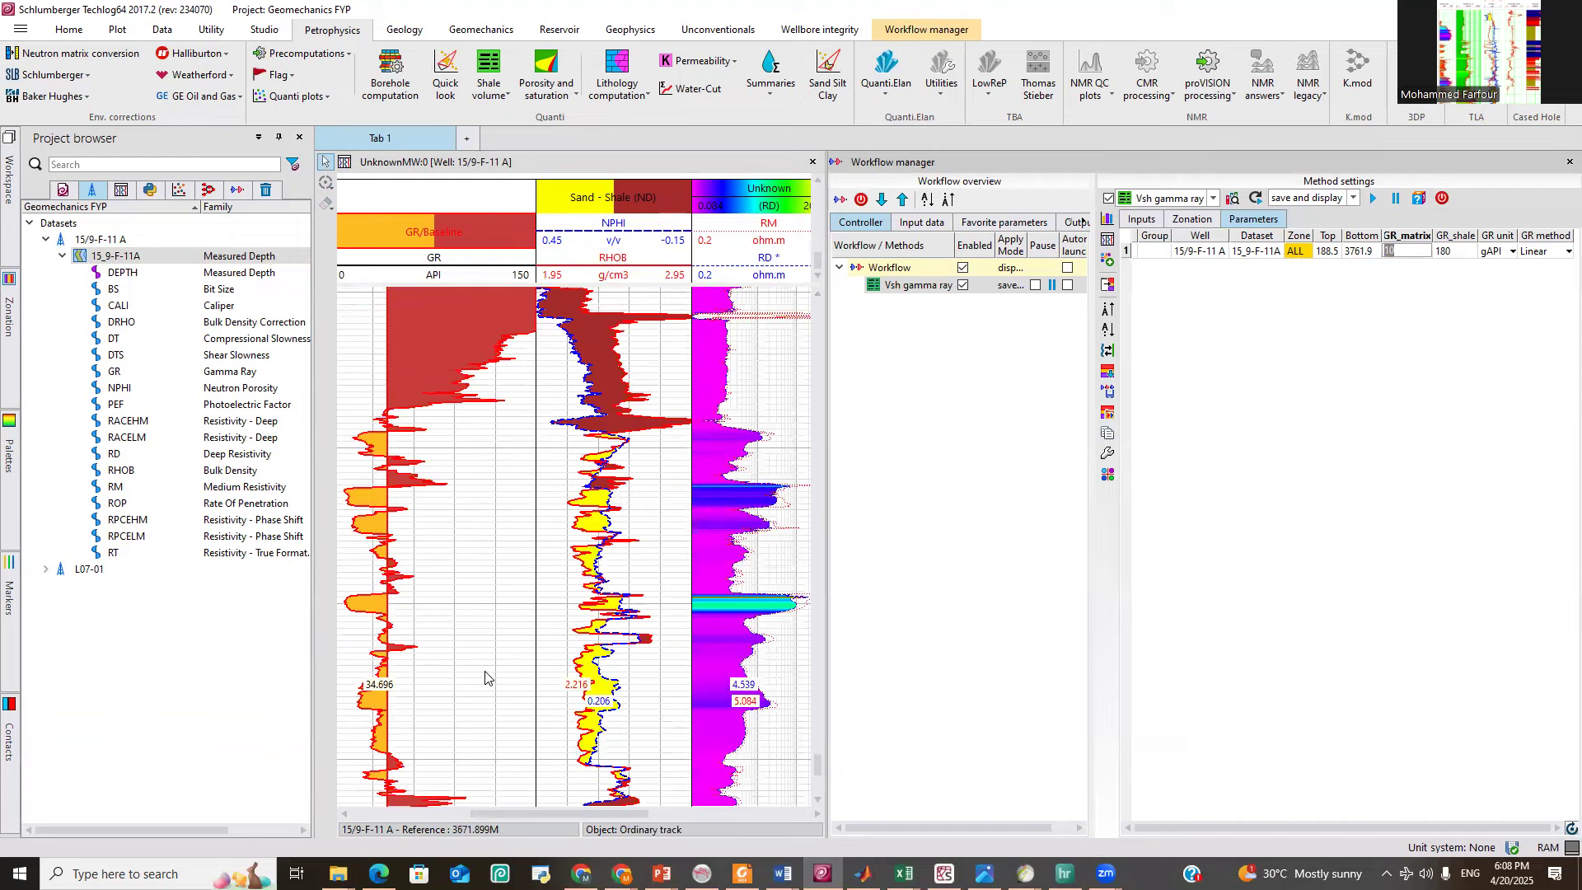
scroll(485, 678, up, 1)
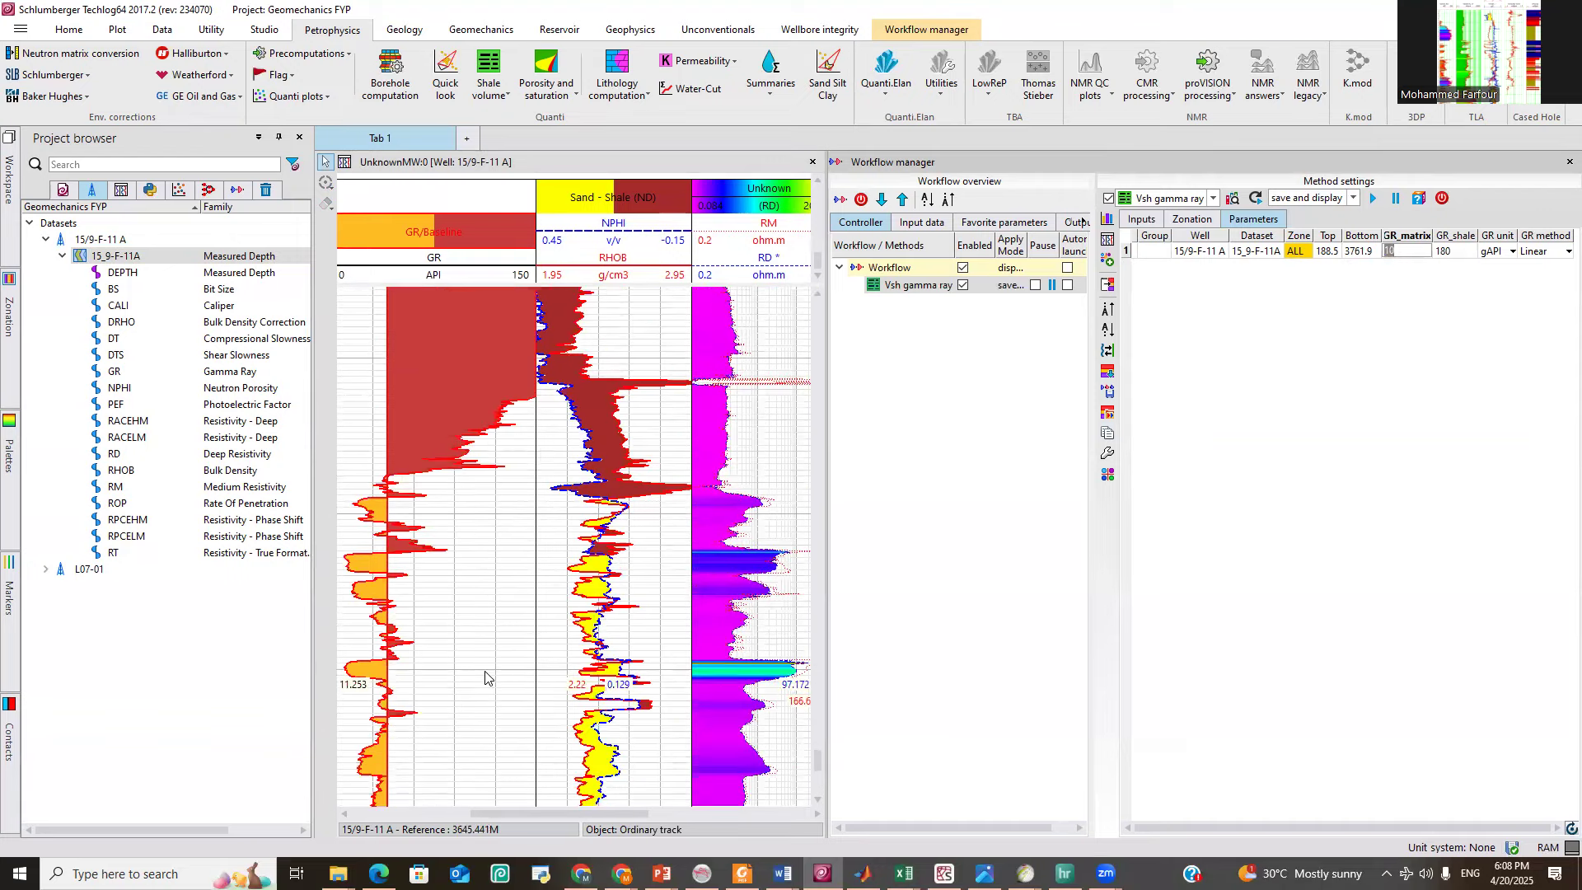
scroll(485, 678, down, 1)
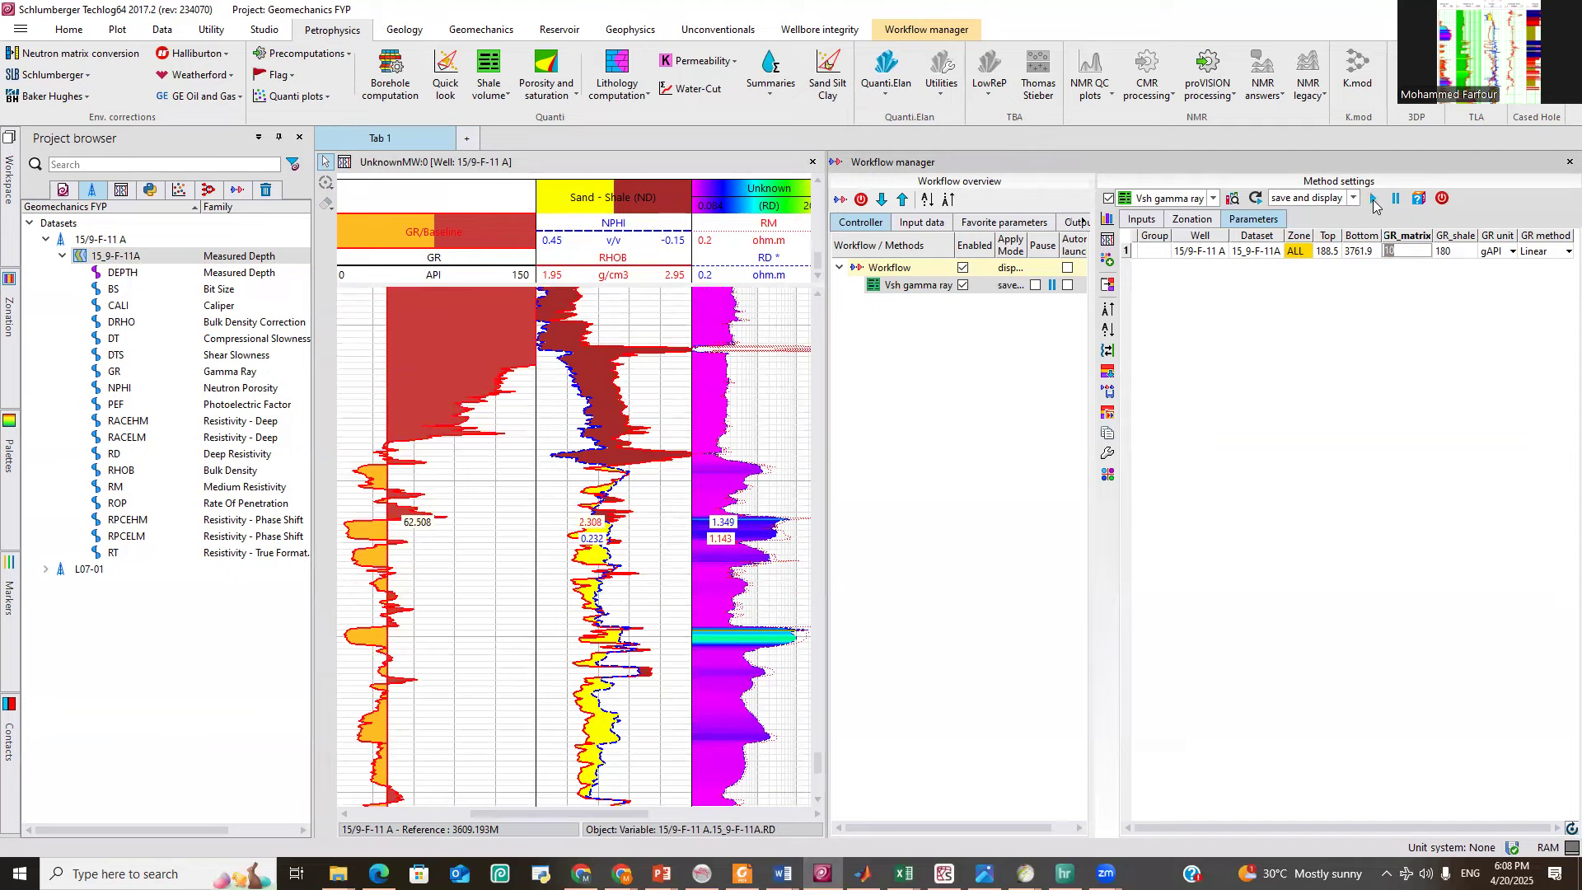
click(1440, 472)
click(1373, 199)
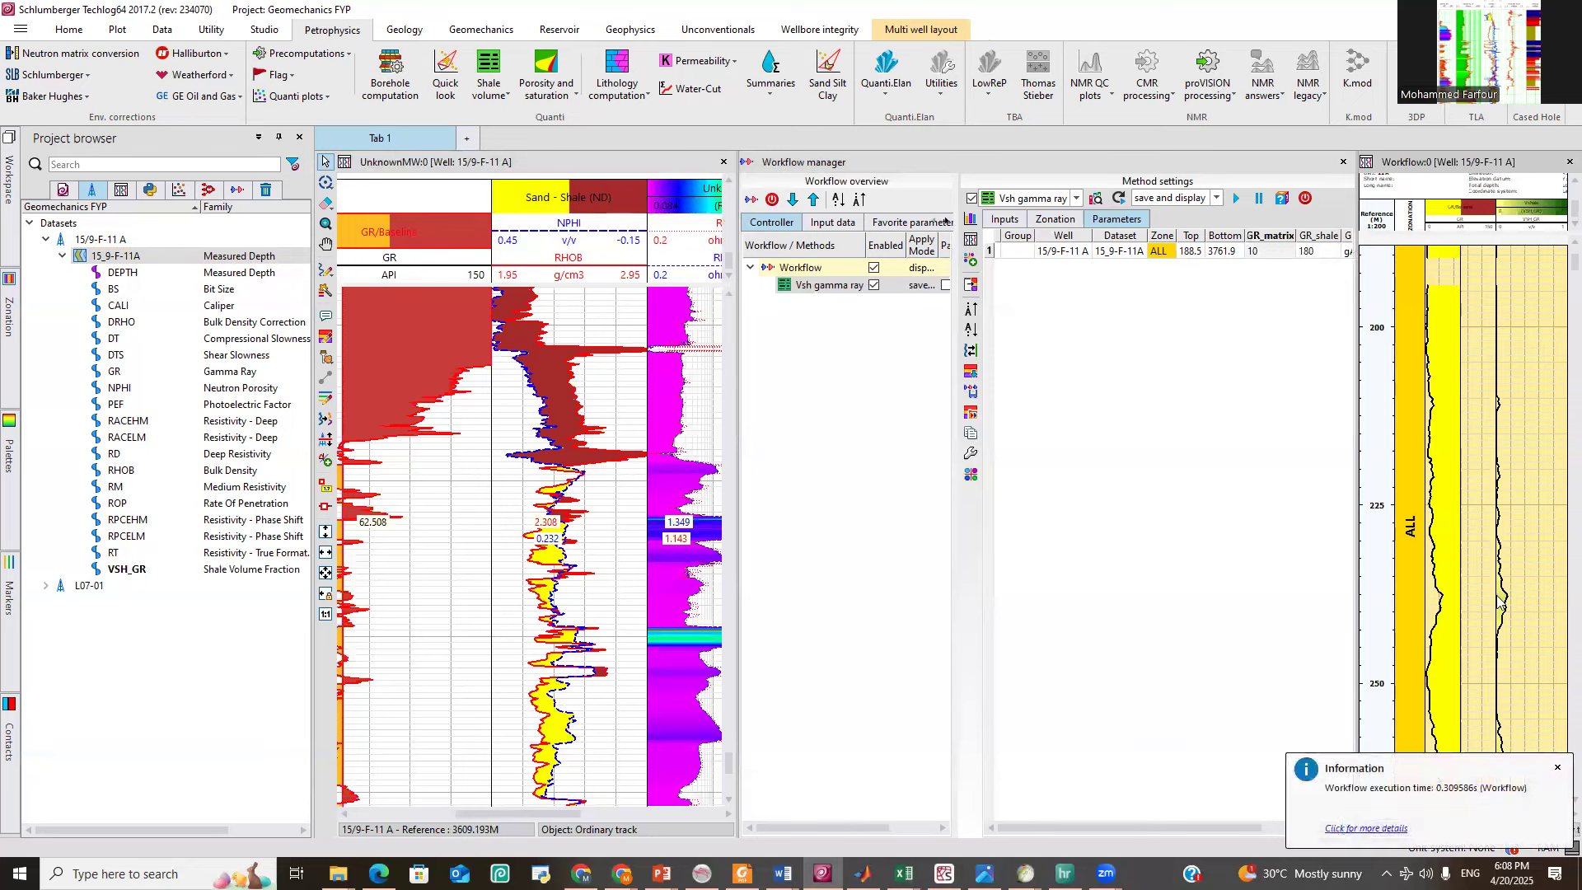
Review the shale volume result in the generated Workflow layout and close that layout.
scroll(1486, 600, down, 5)
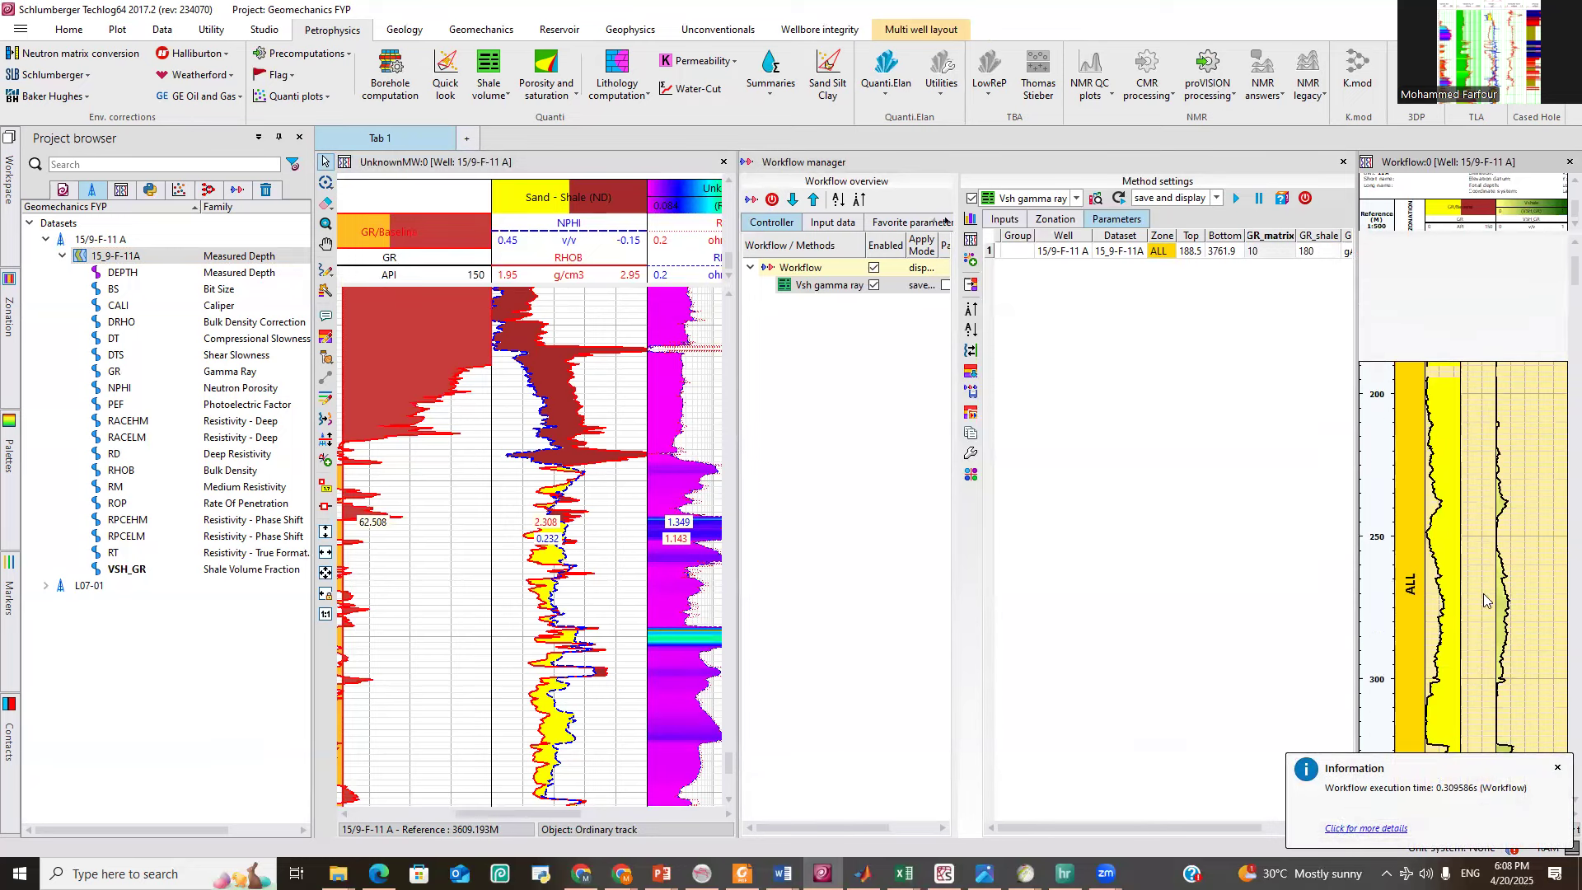
scroll(1494, 599, down, 3)
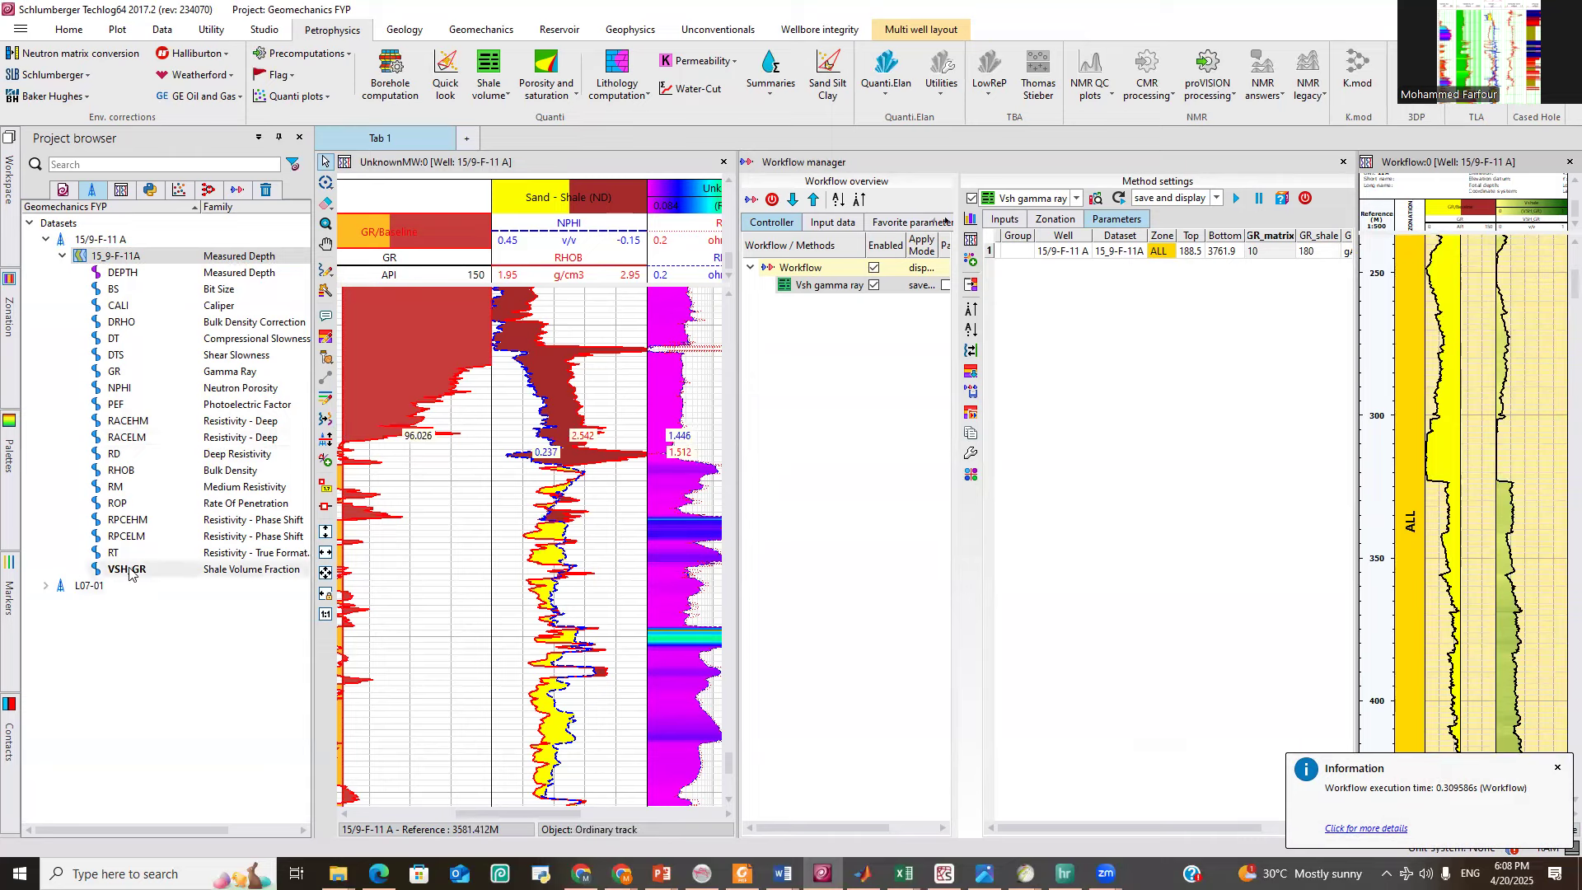
click(1568, 162)
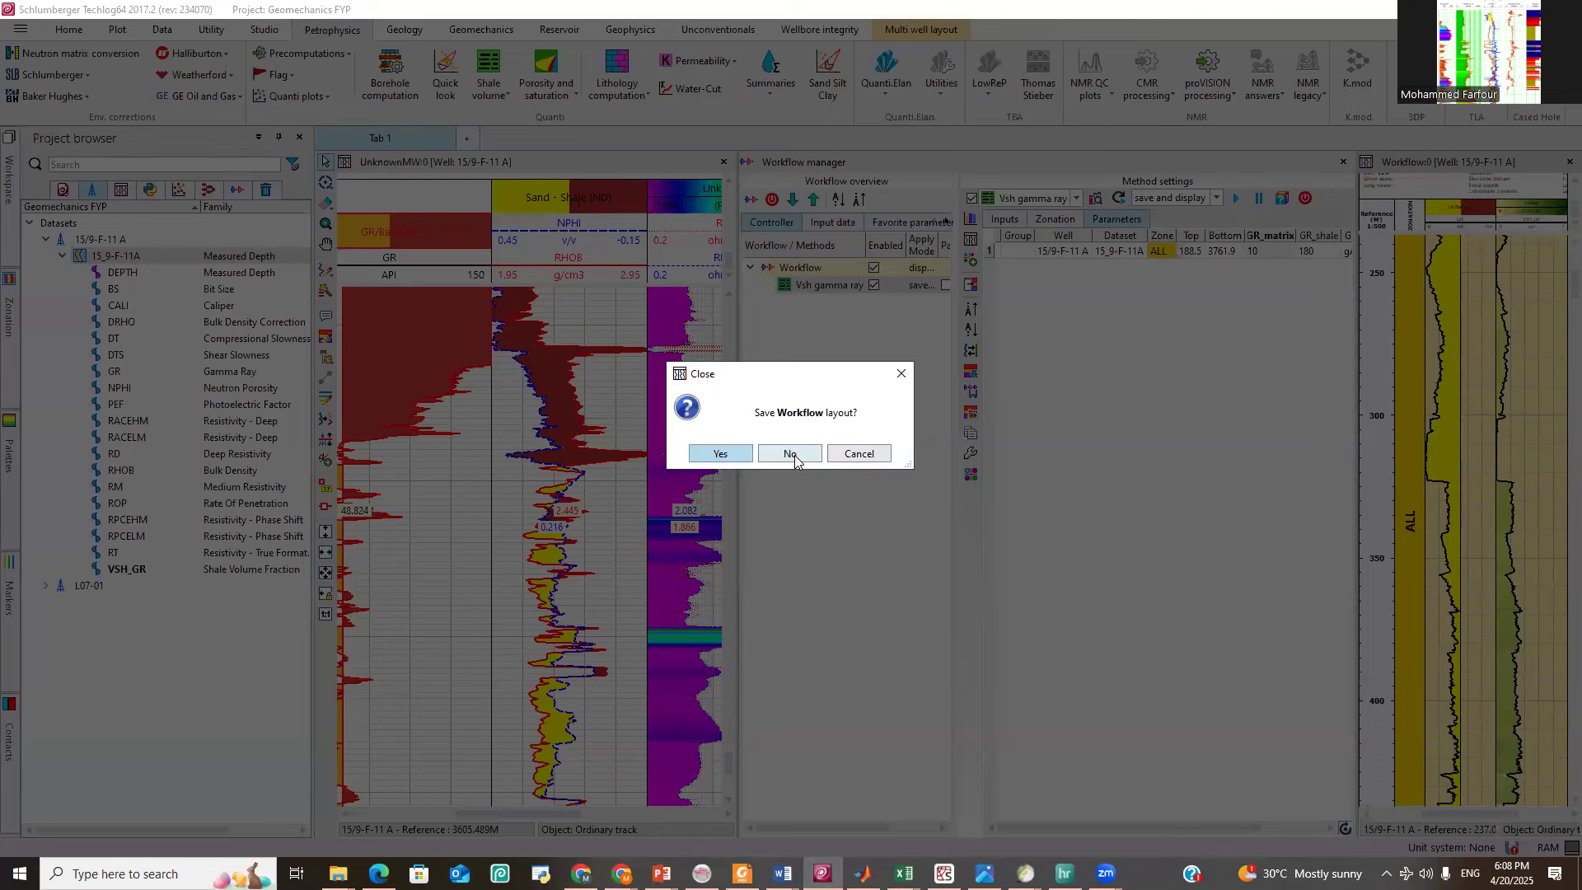
click(720, 453)
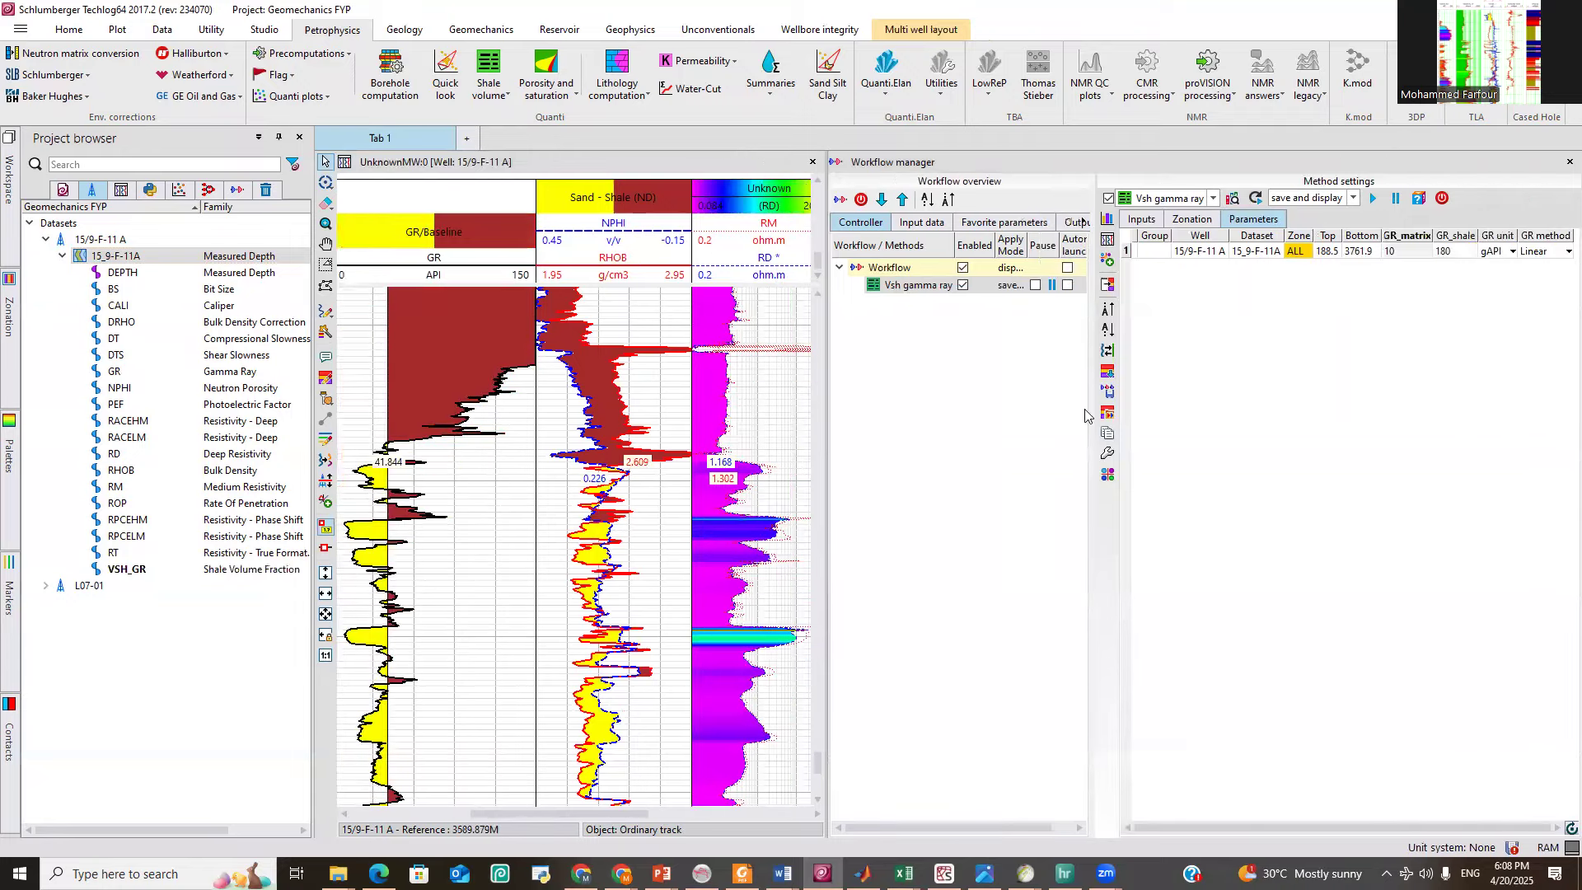
Widen the log layout and add the VSH_GR curve in a new track beside the DT track.
drag(1089, 390, 1274, 378)
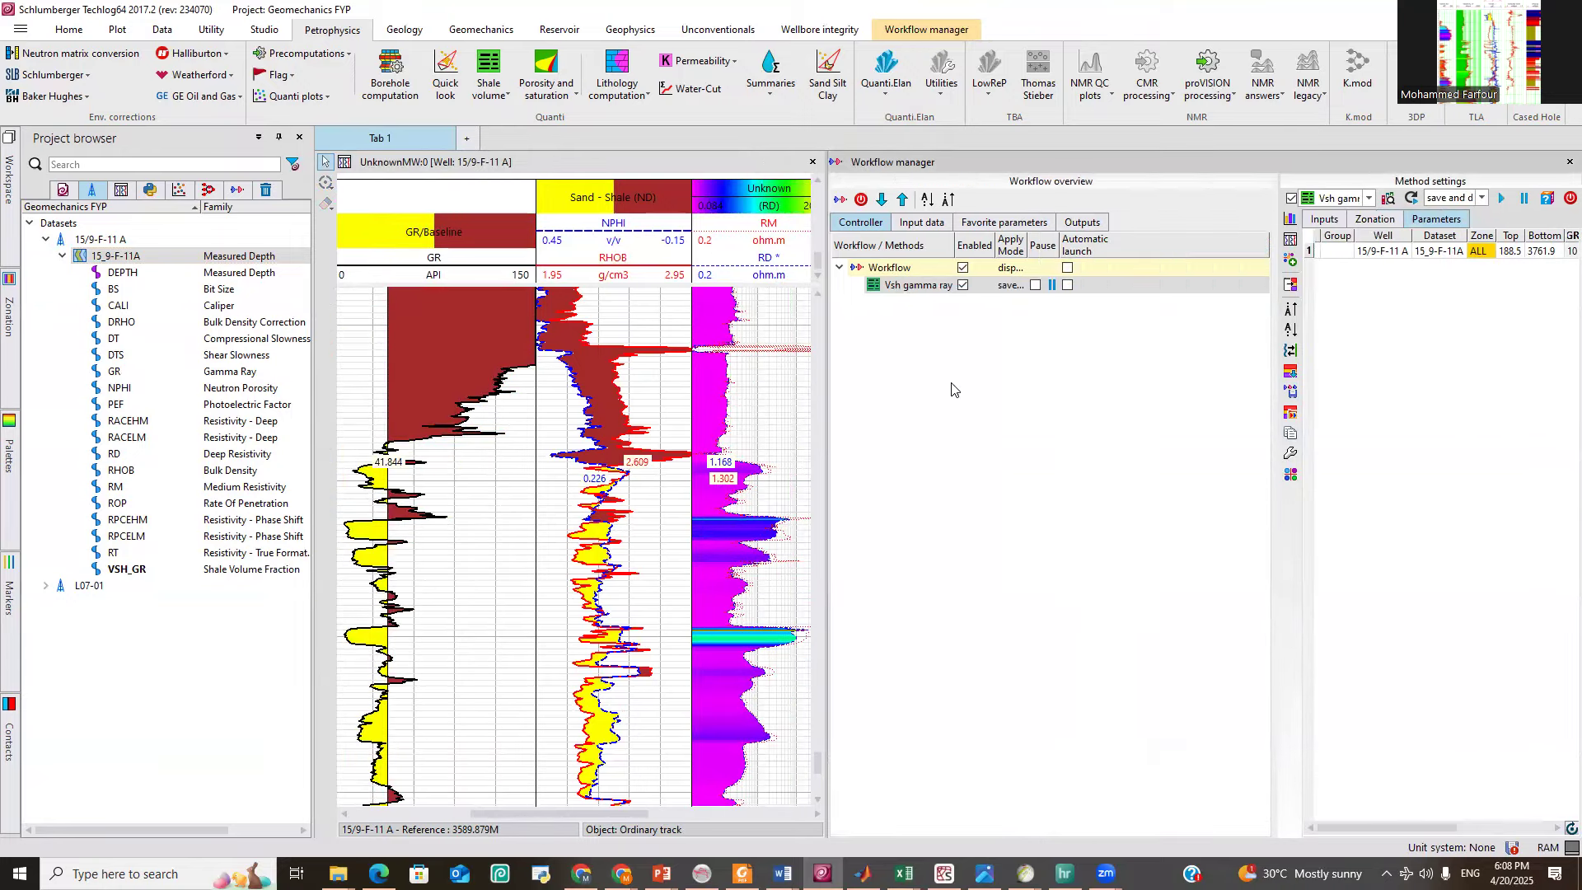
drag(823, 404, 1244, 384)
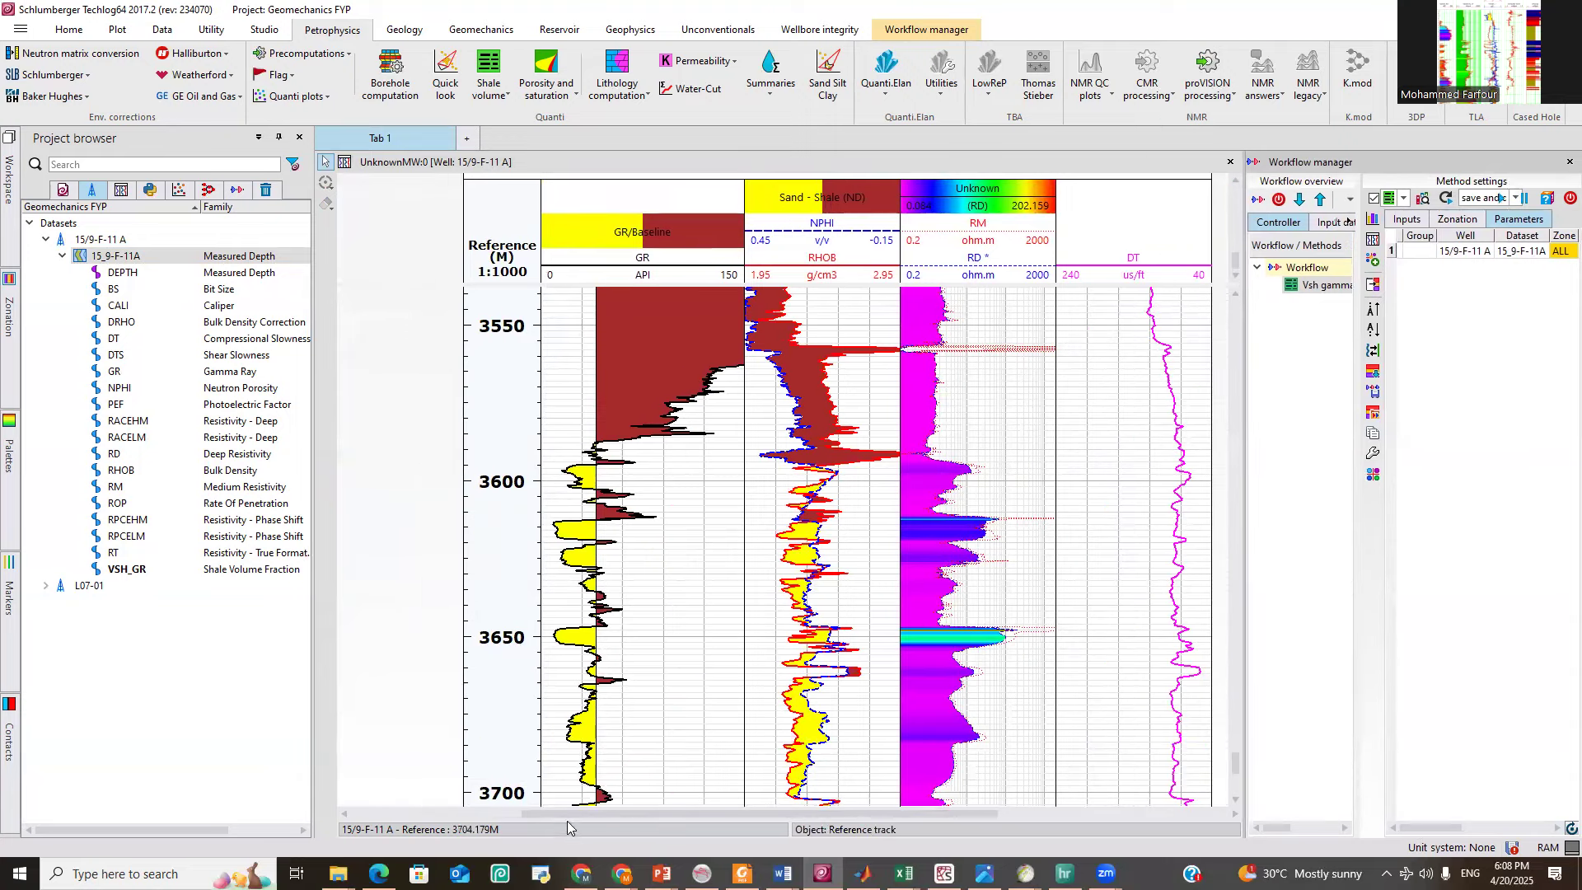
drag(626, 816, 862, 815)
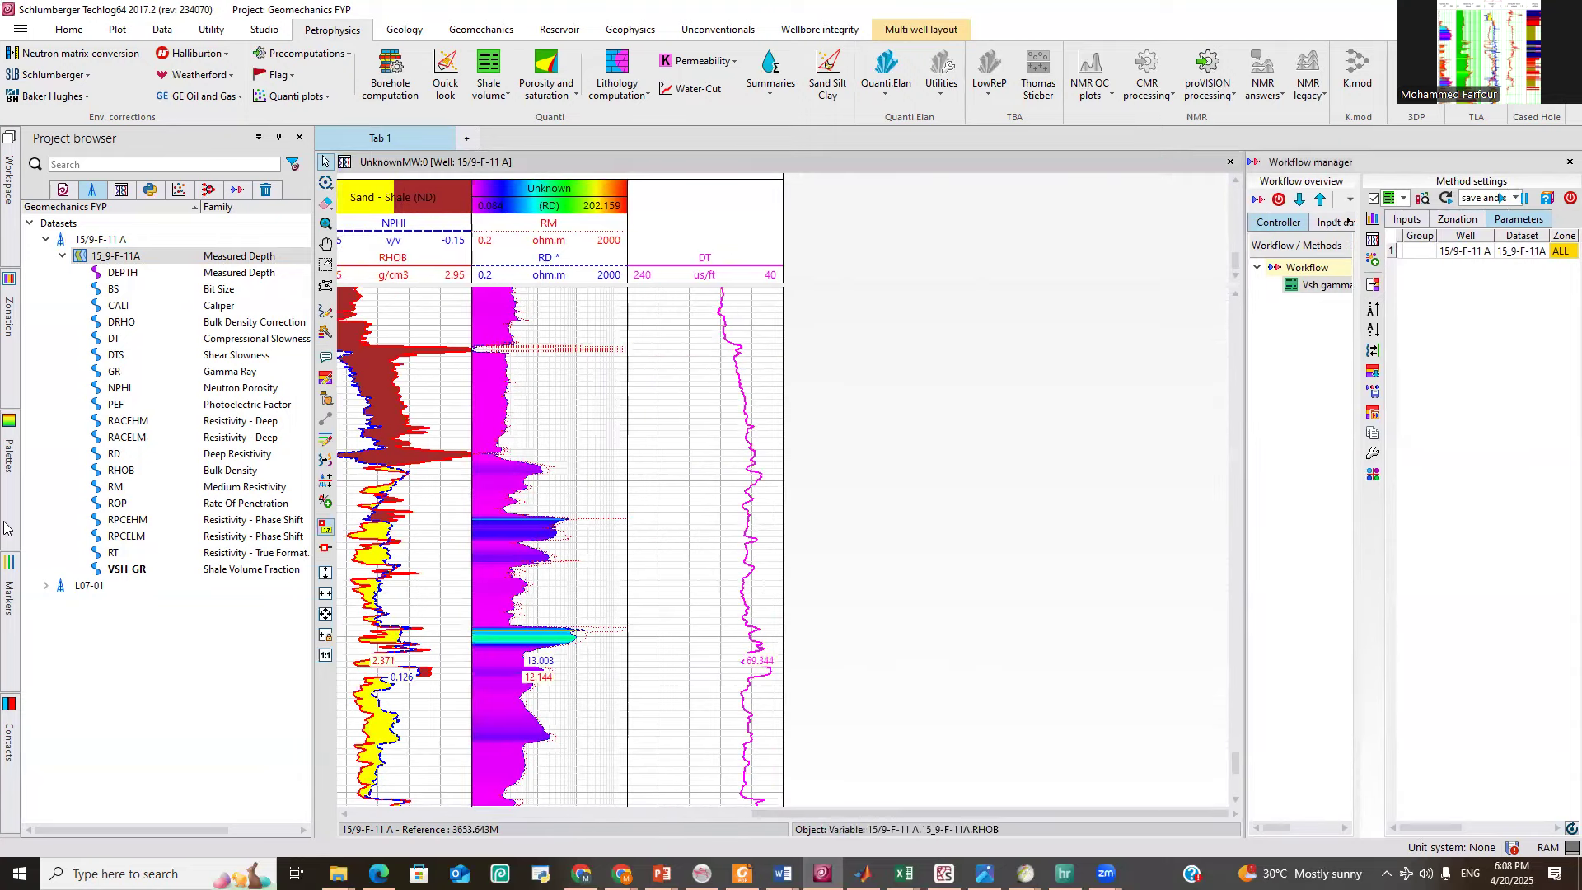
drag(145, 569, 835, 492)
Compare the VSH_GR track with the gamma ray and other tracks along depth, and enlarge the Workflow manager beside the layout.
scroll(841, 504, down, 2)
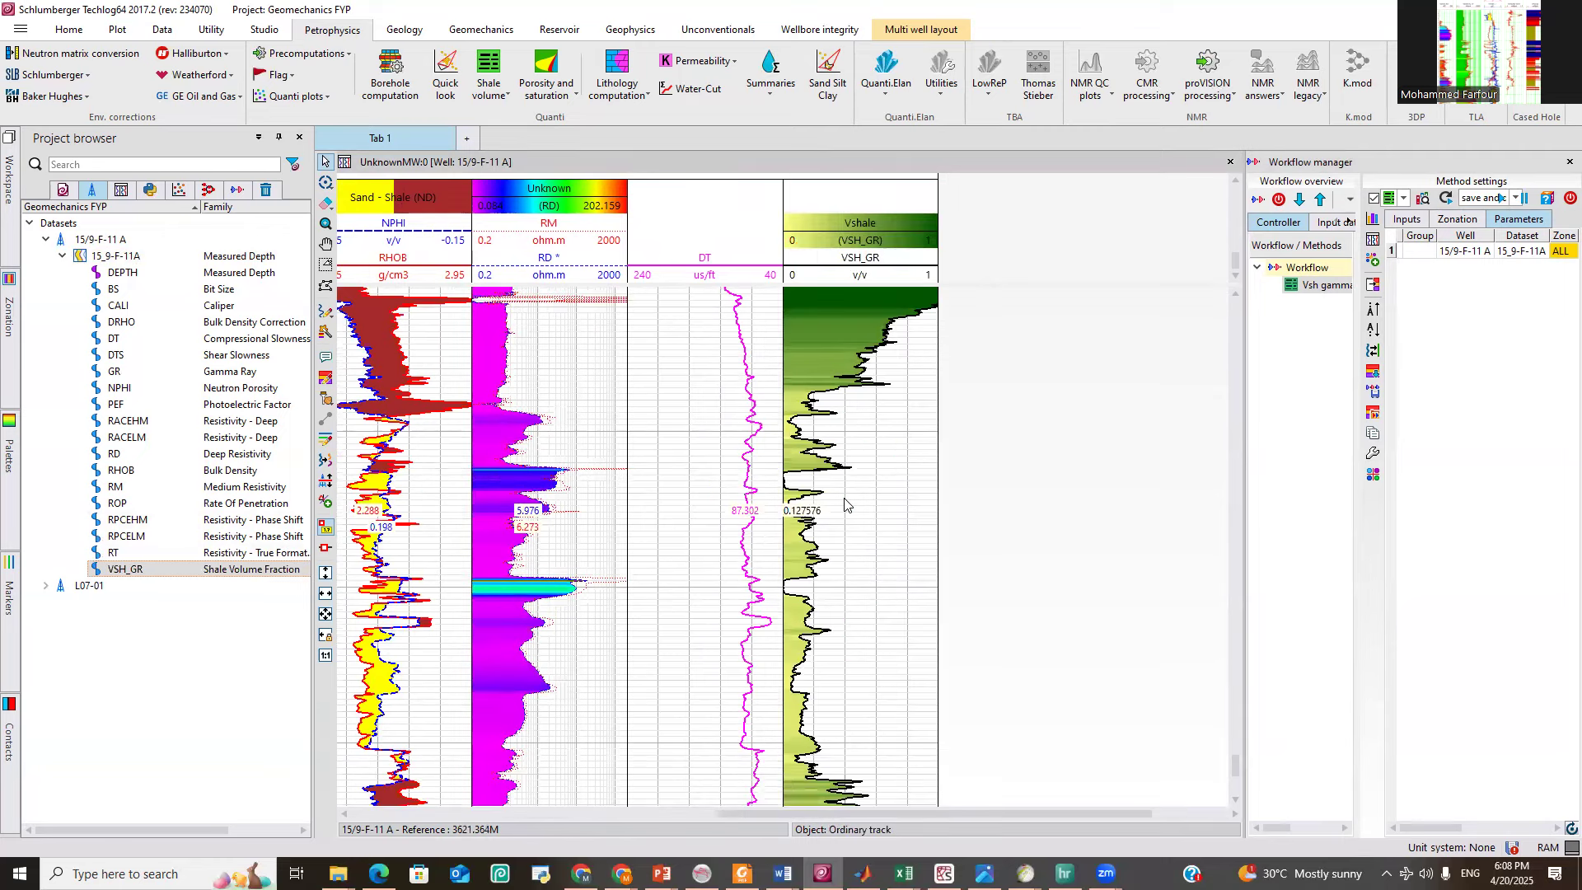
scroll(849, 518, down, 2)
scroll(873, 518, up, 1)
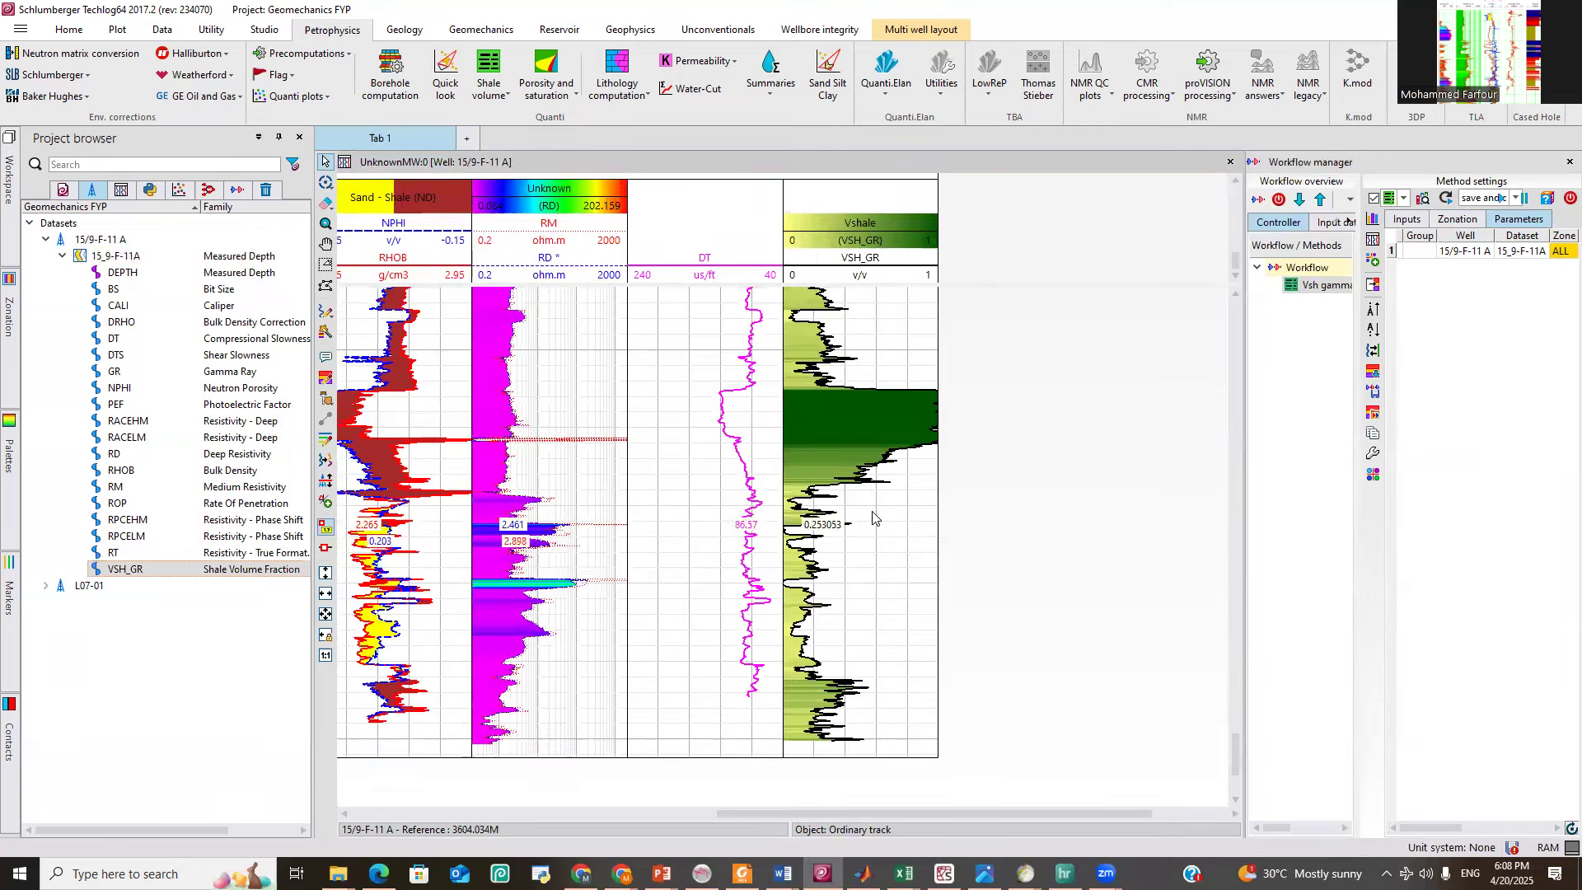
drag(795, 814, 682, 819)
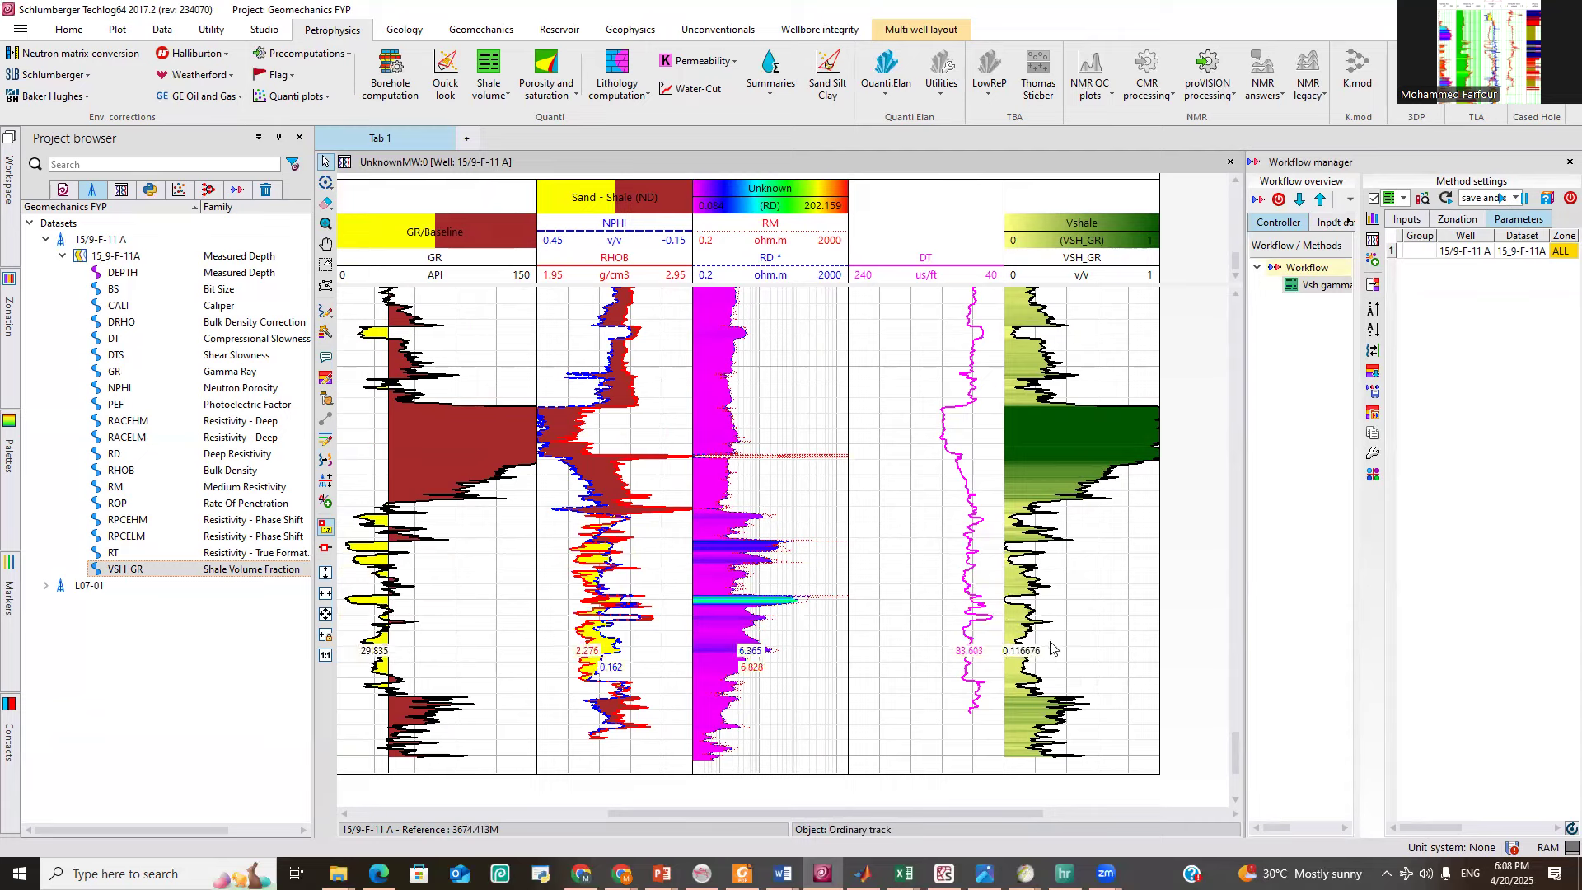
scroll(1132, 563, up, 5)
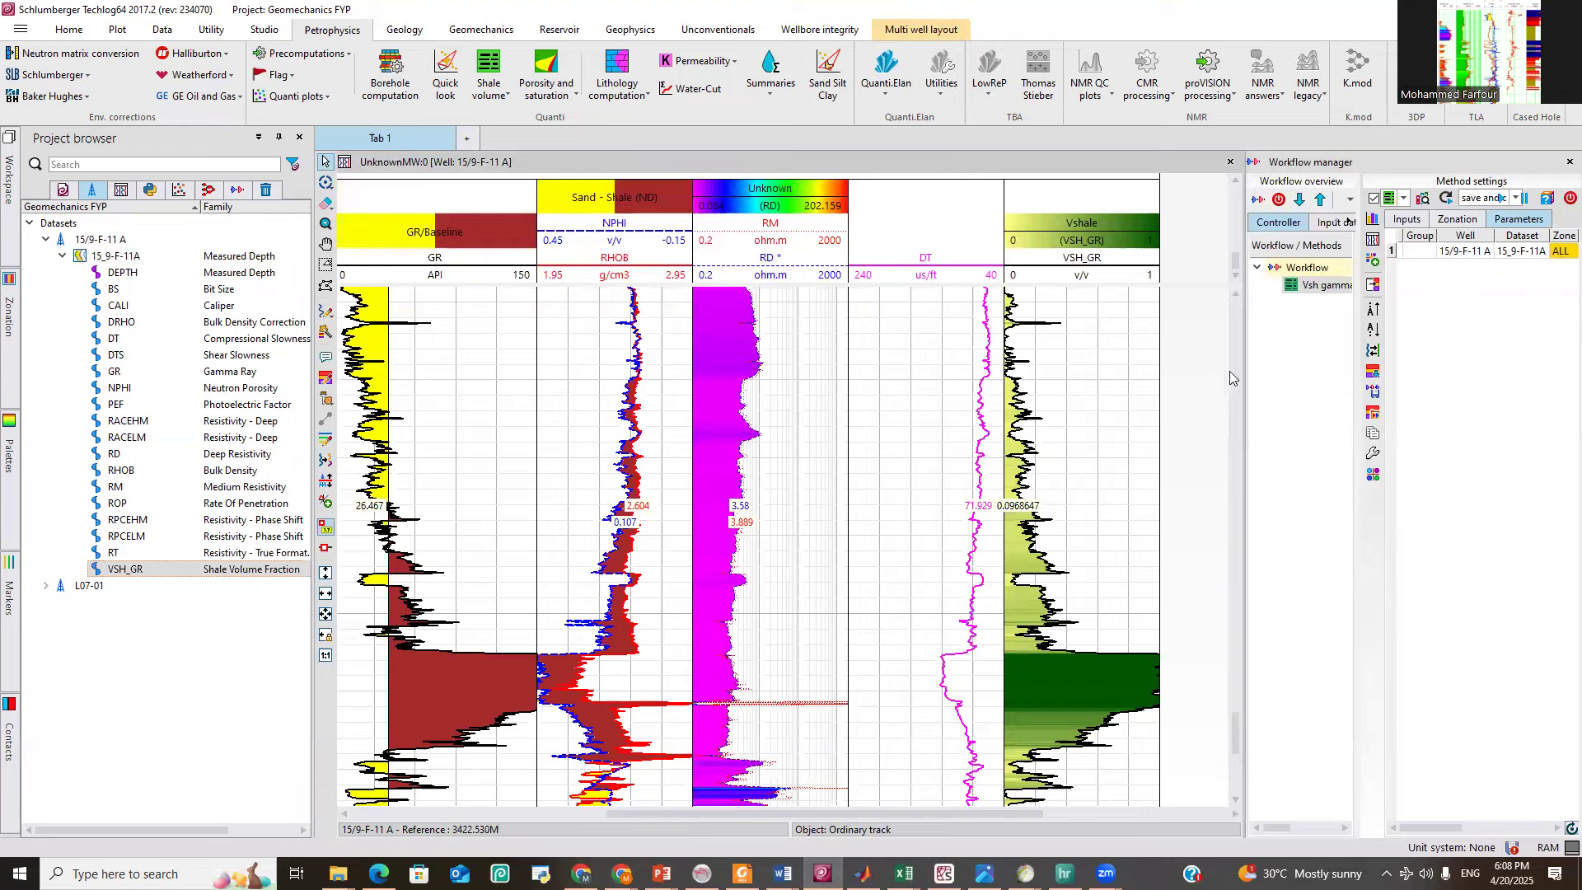
drag(1245, 380, 1040, 388)
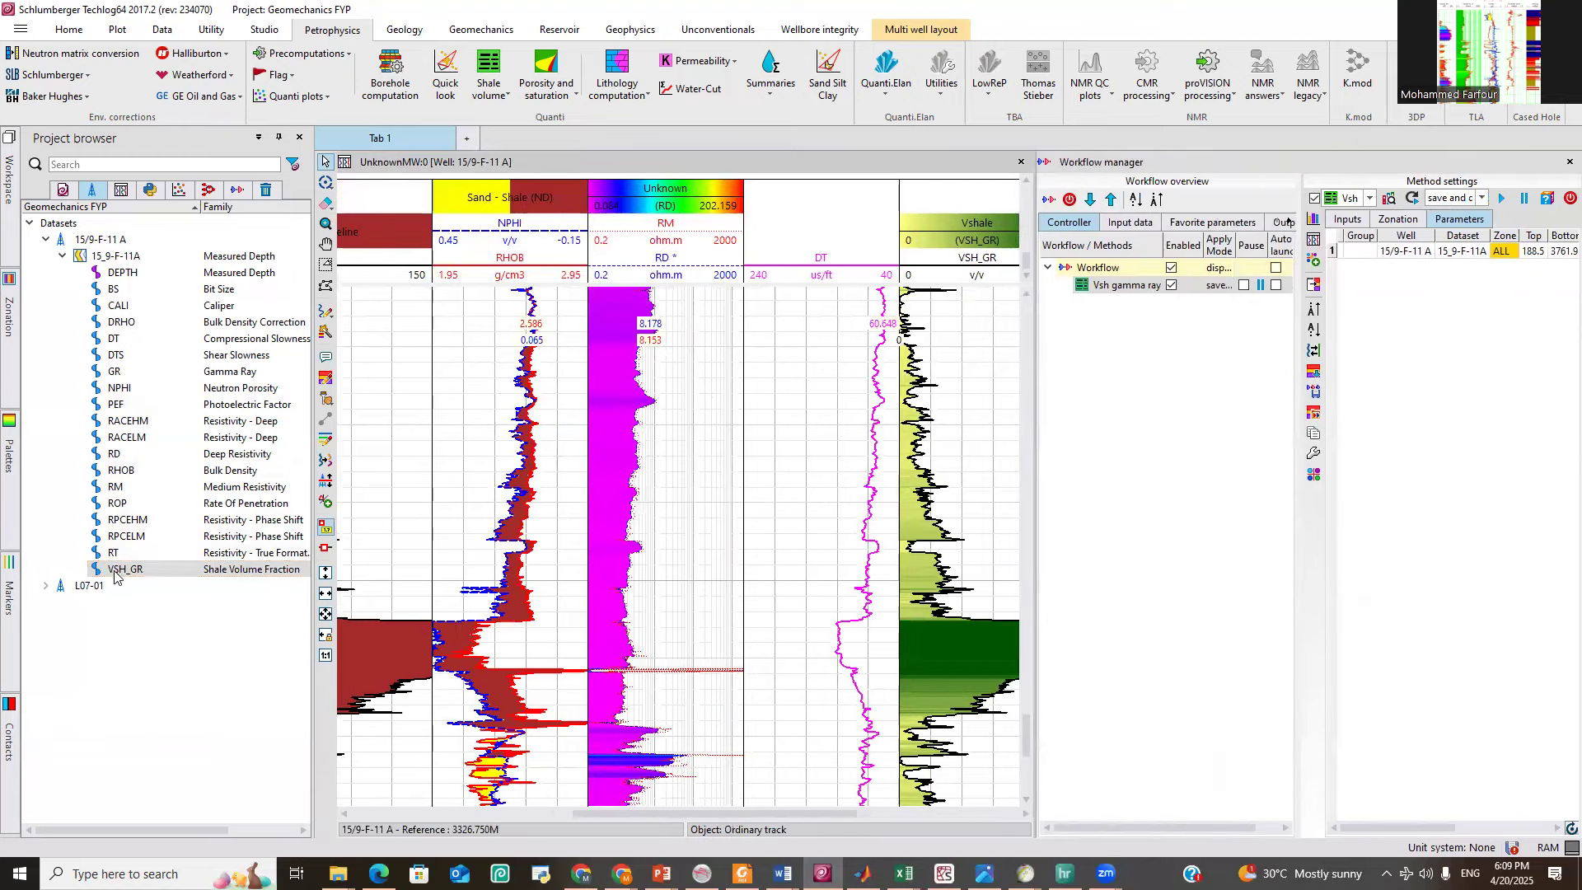
Start an effective Neutron - Density porosity method for well 15/9-F-11 A and assign the NPHI variable as Neutron Porosity.
click(575, 98)
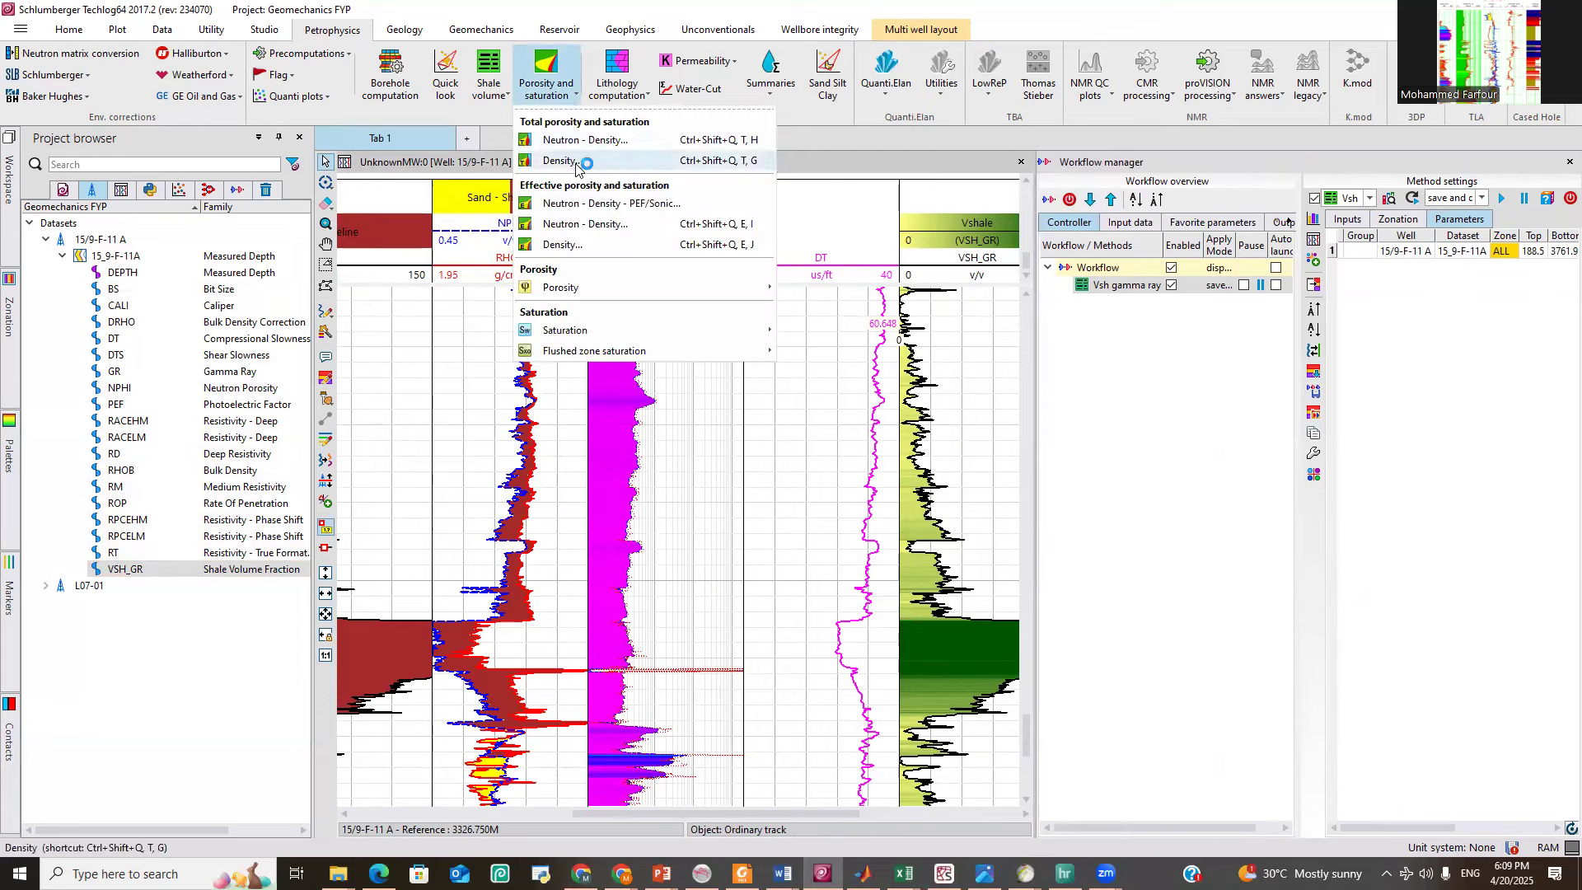
mouse_move(576, 295)
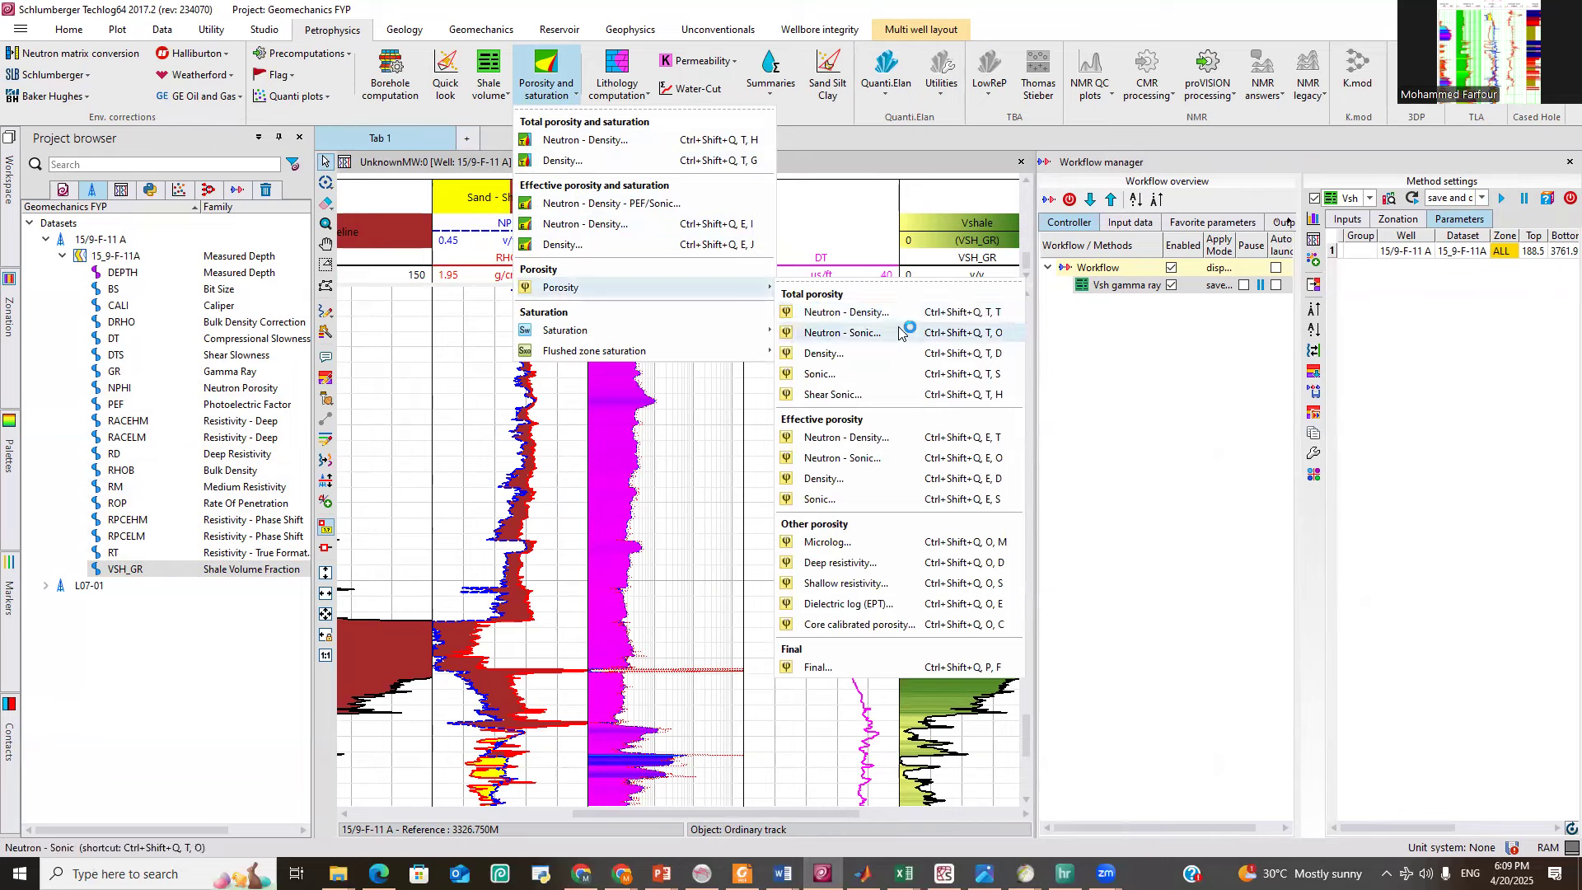
click(828, 445)
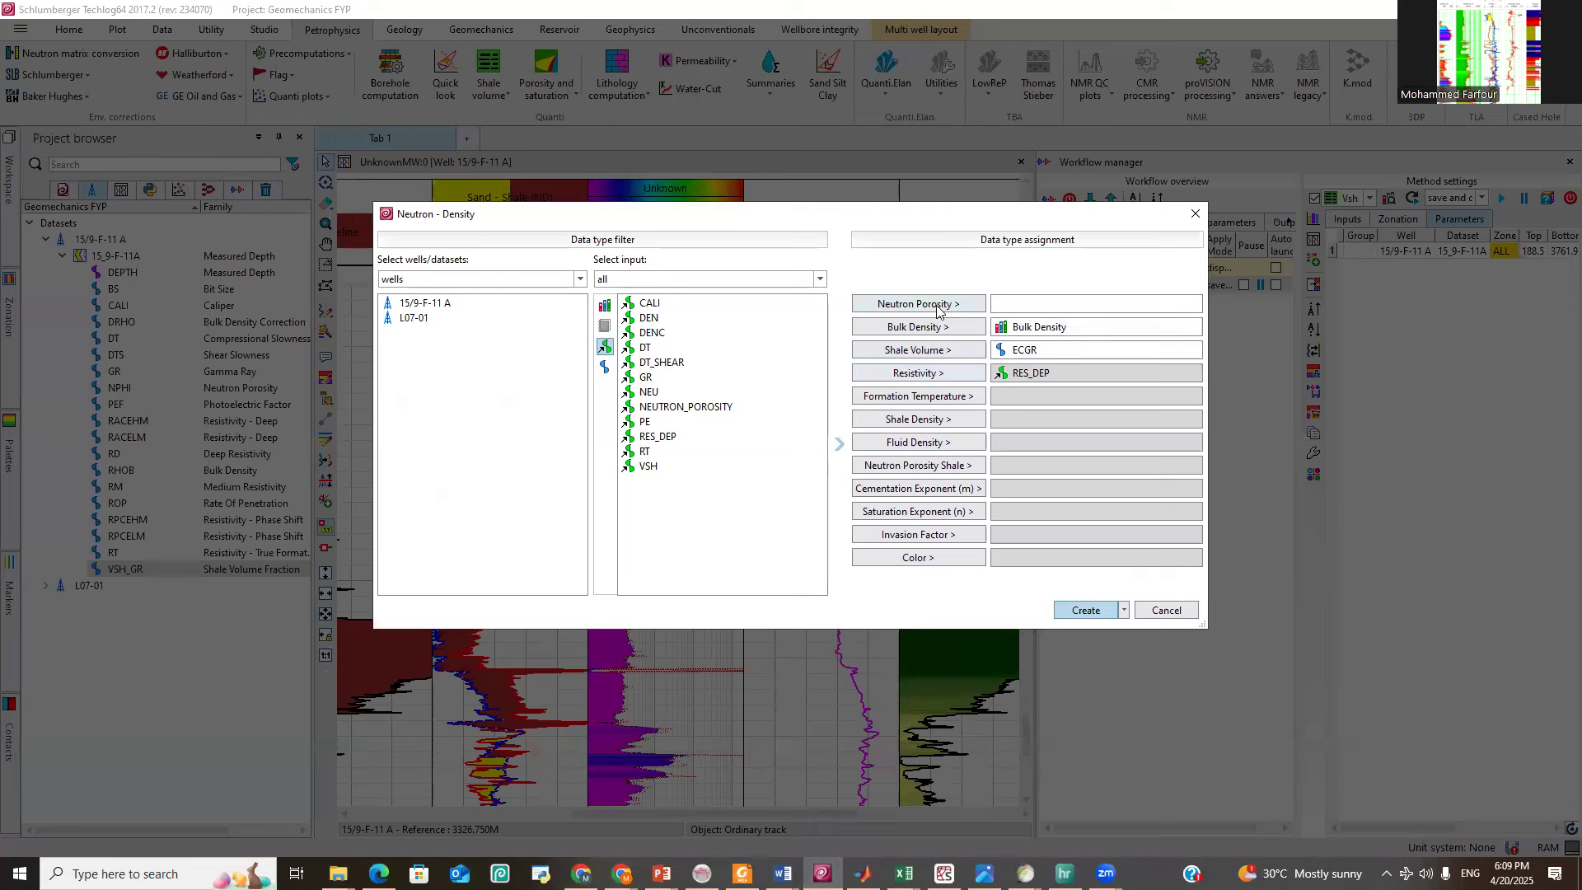
click(426, 307)
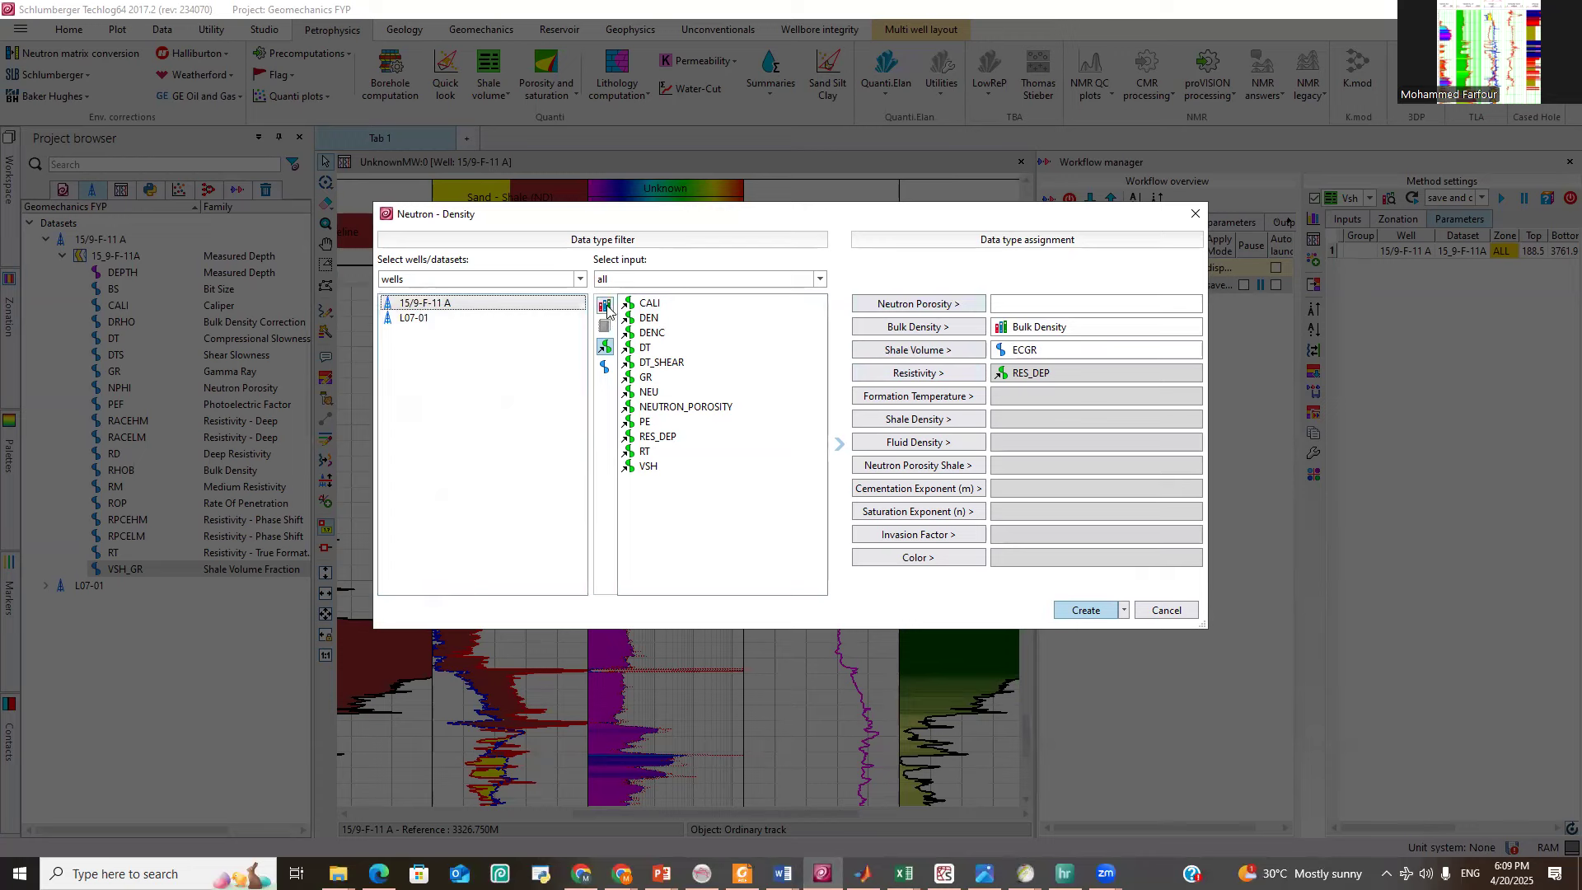
click(605, 366)
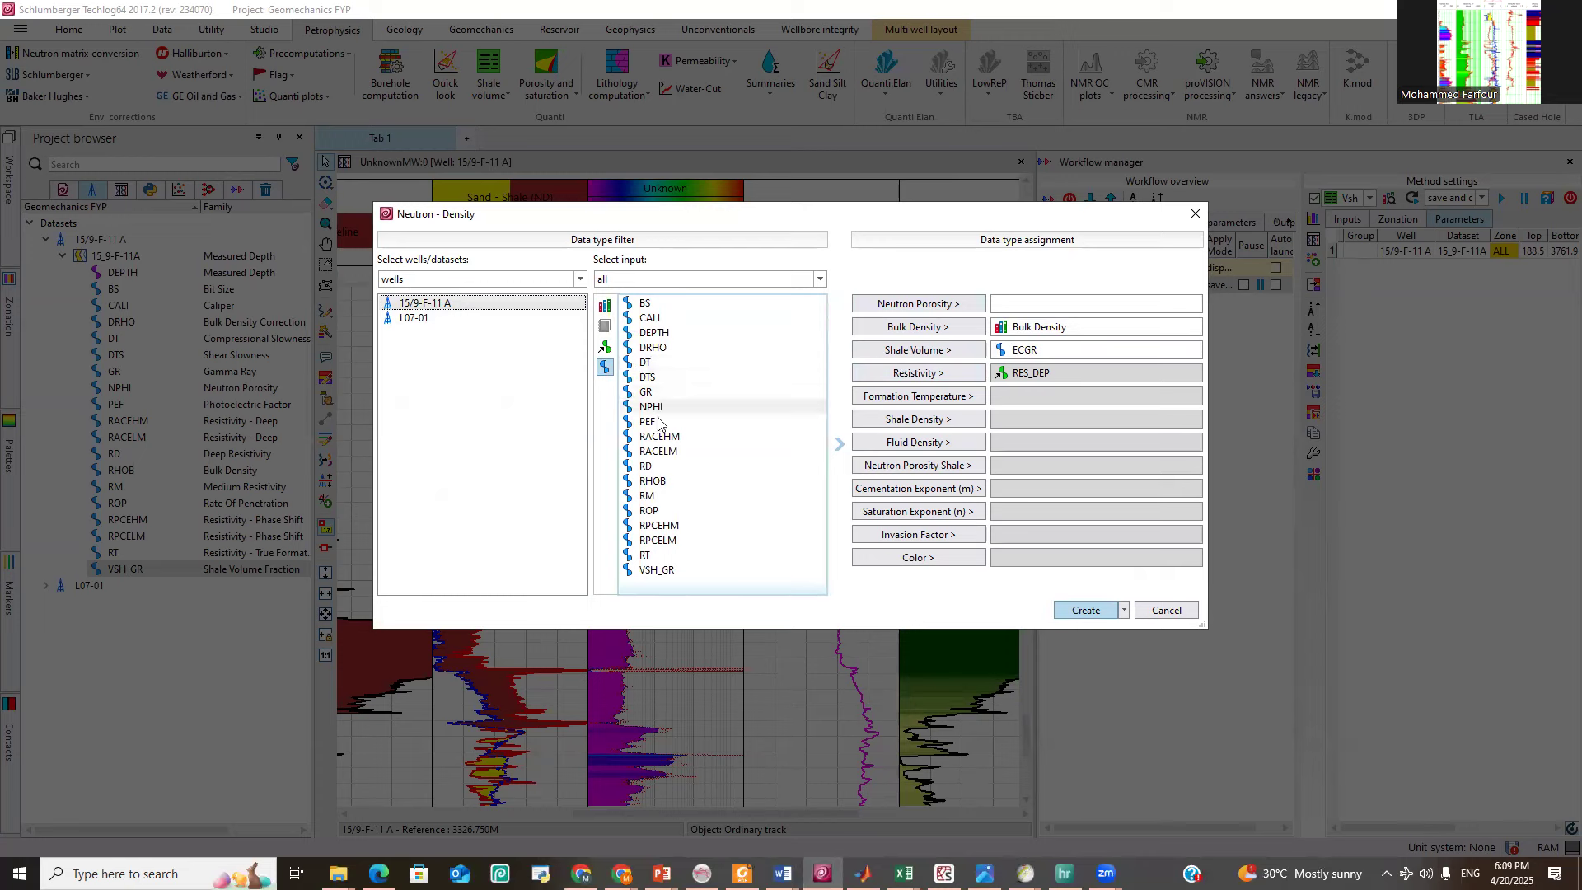
click(659, 407)
click(904, 307)
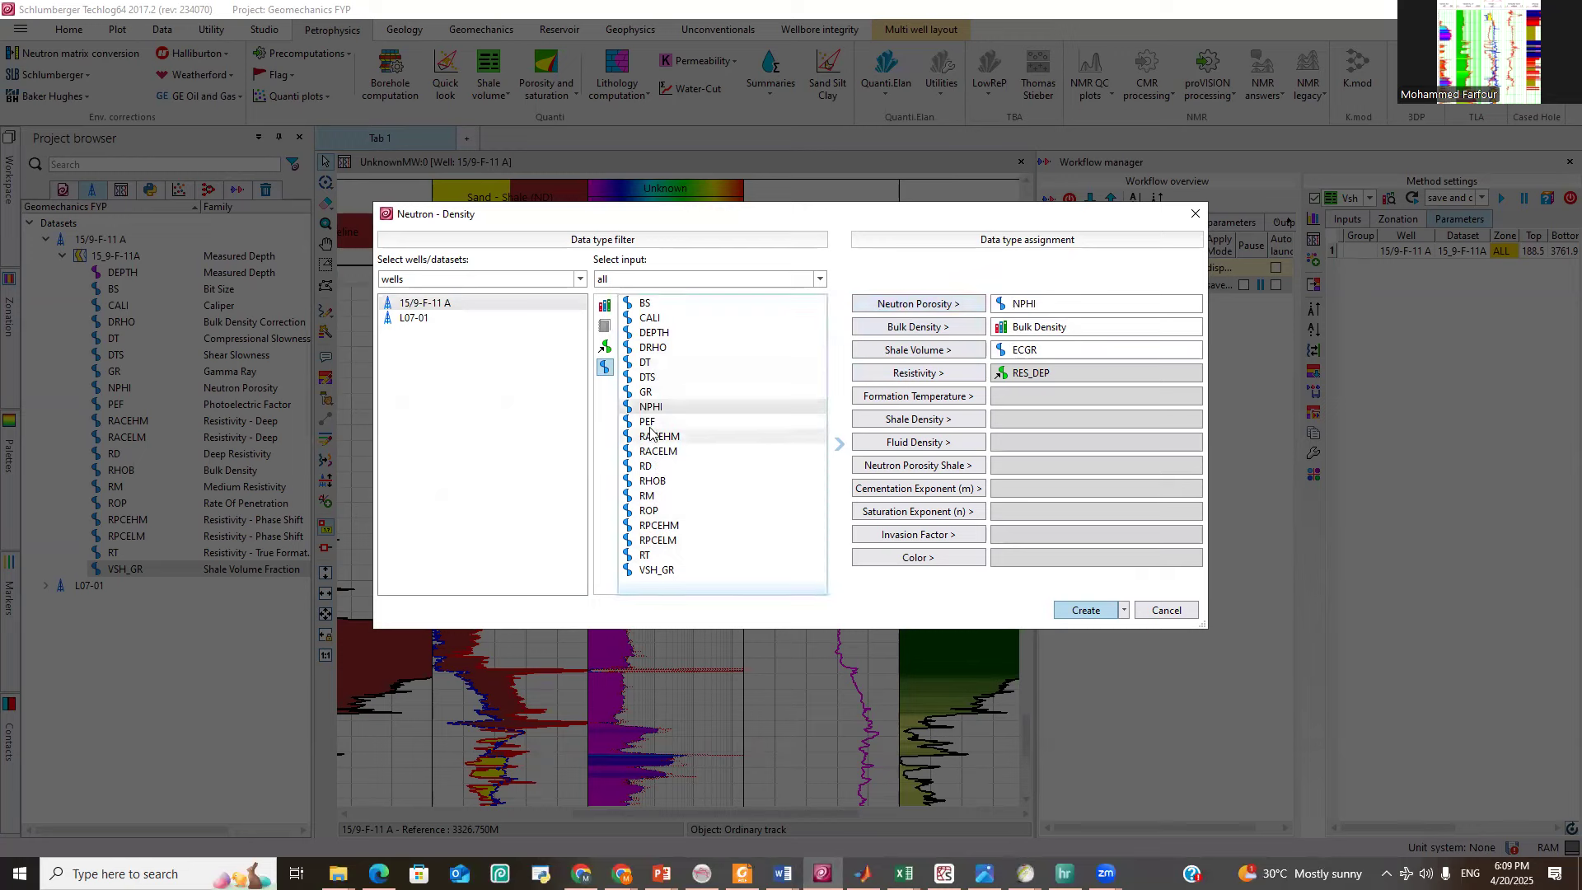
Assign RHOB as Bulk Density and VSH_GR as Shale Volume, clear the Resistivity input, and create the Neutron - Density method.
click(653, 481)
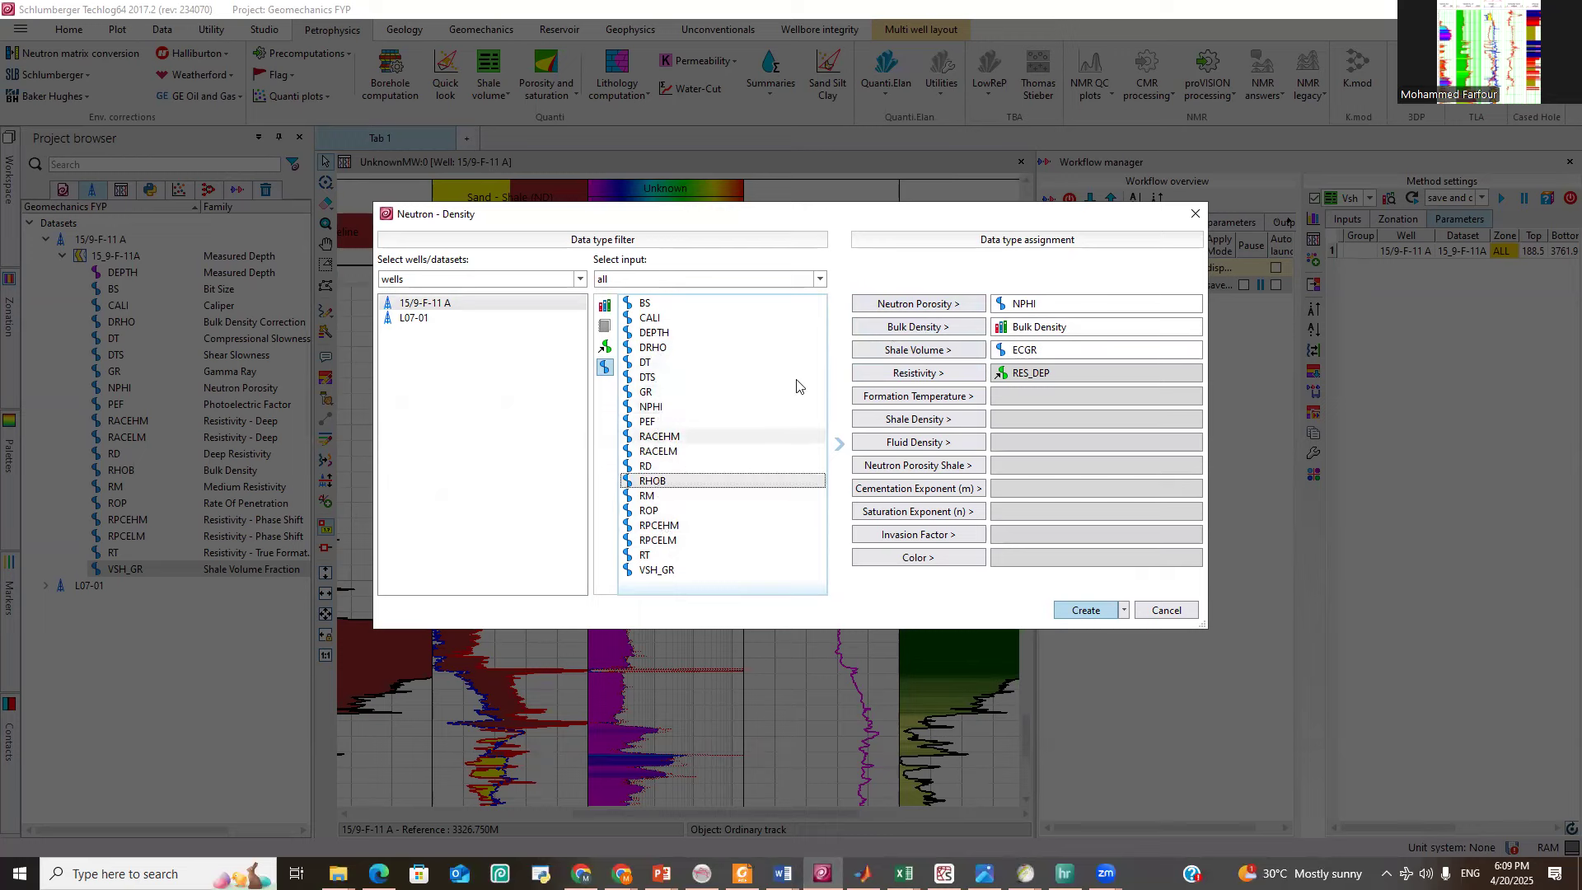
click(928, 330)
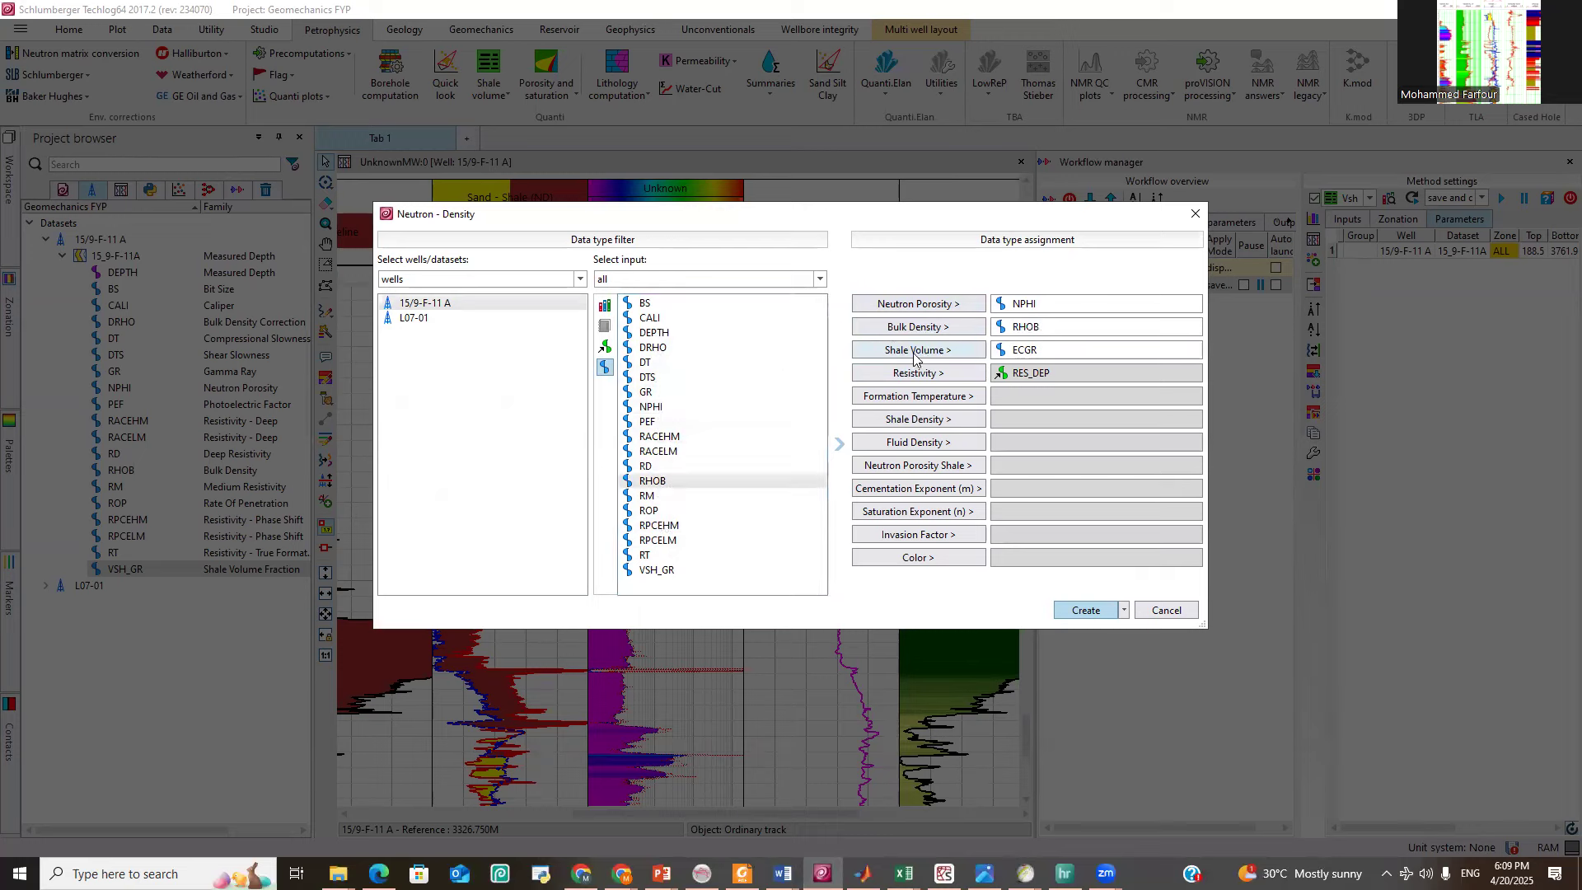
click(653, 569)
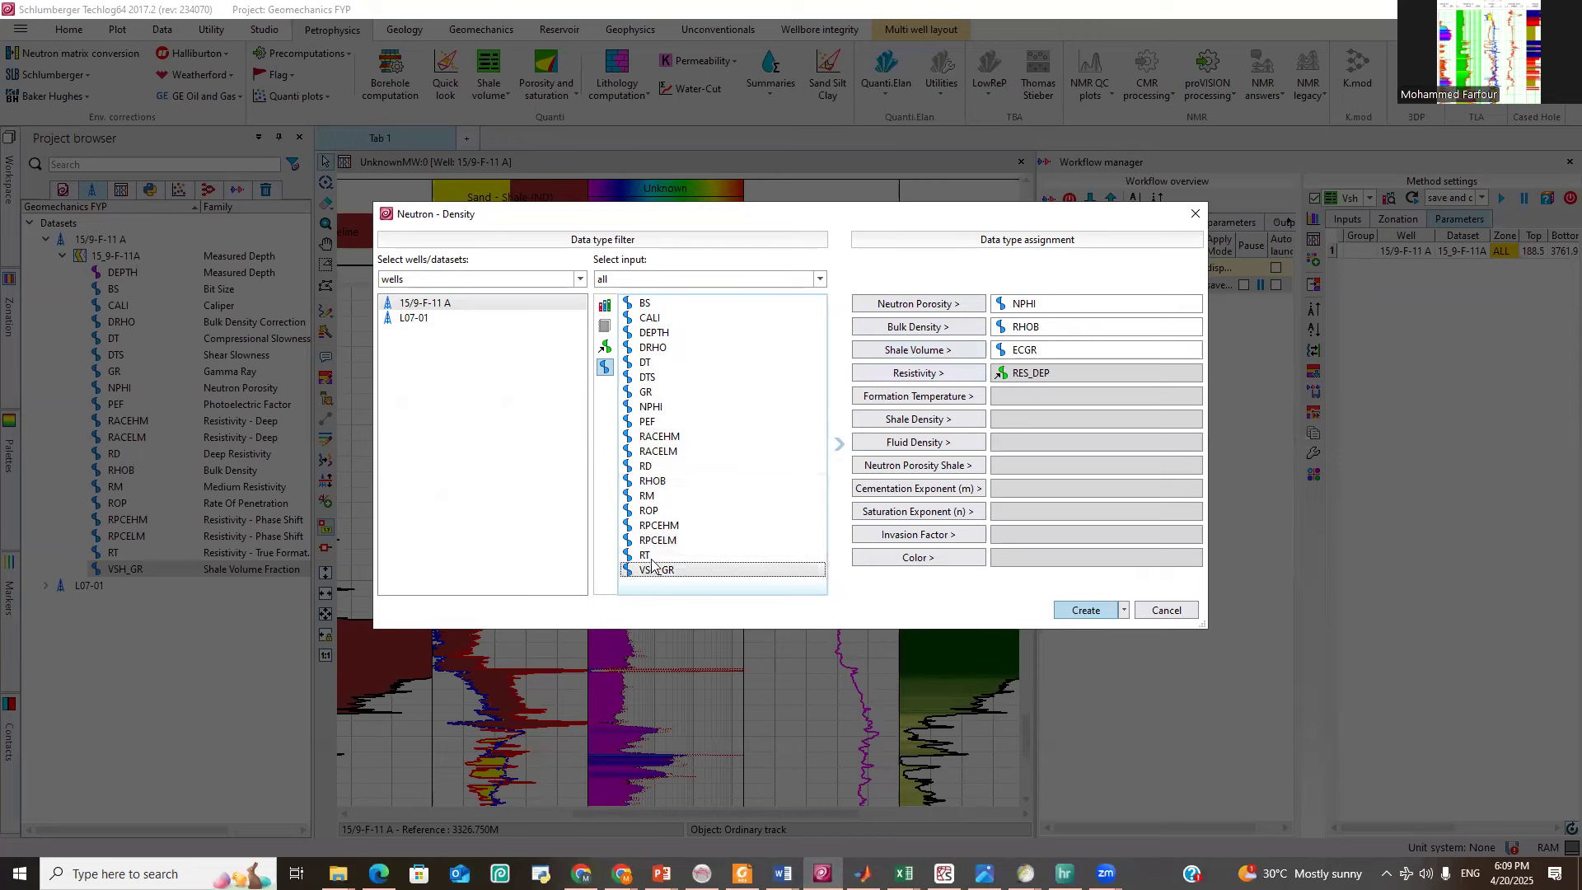
click(942, 351)
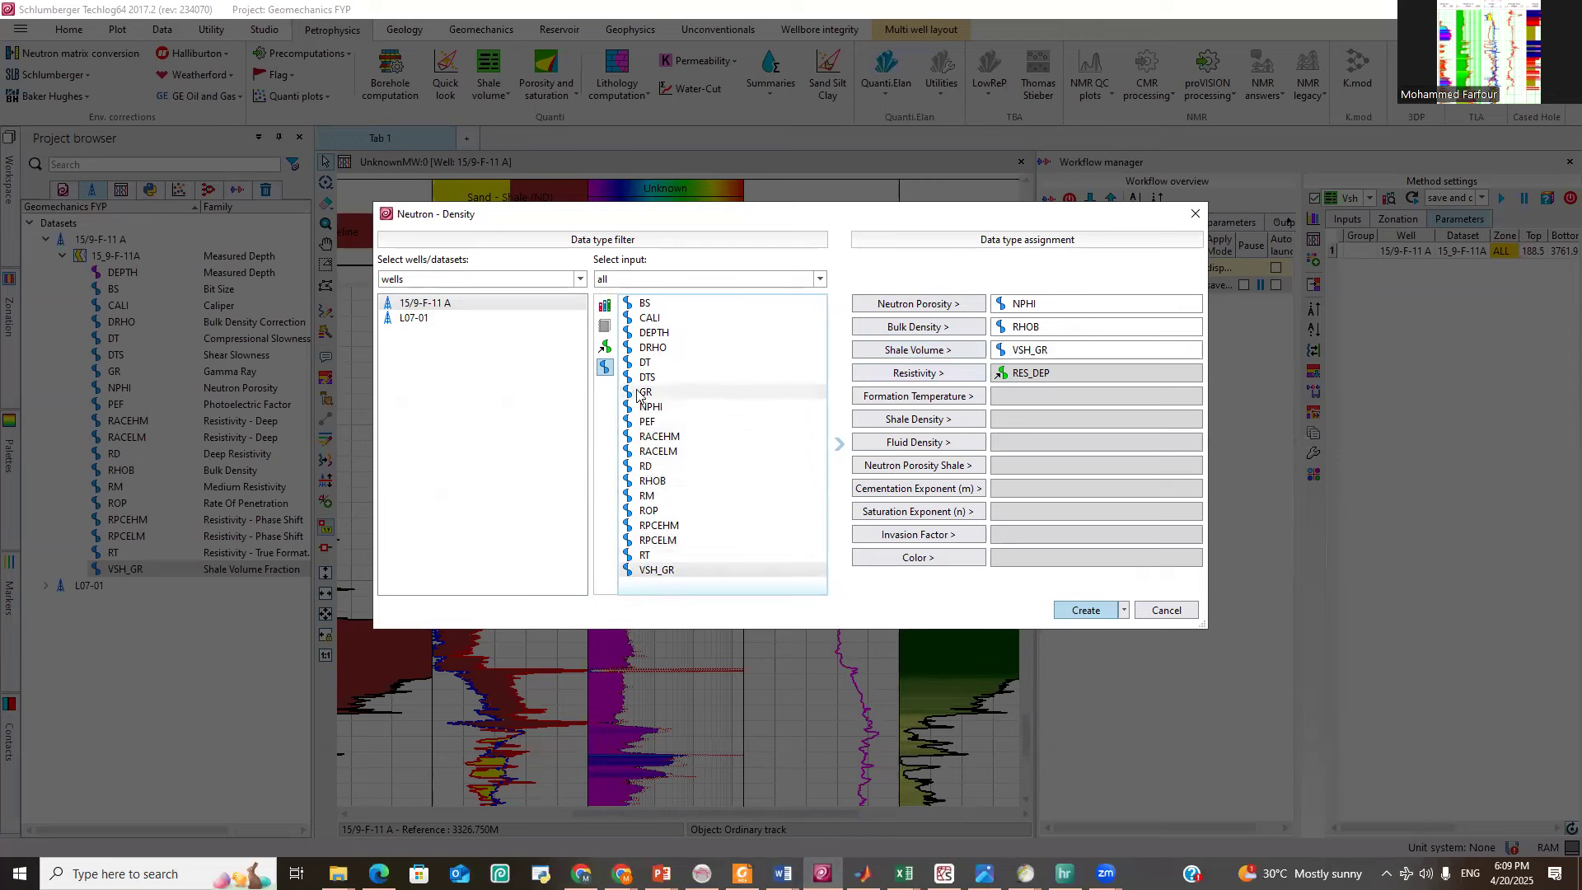
click(1000, 373)
key(Delete)
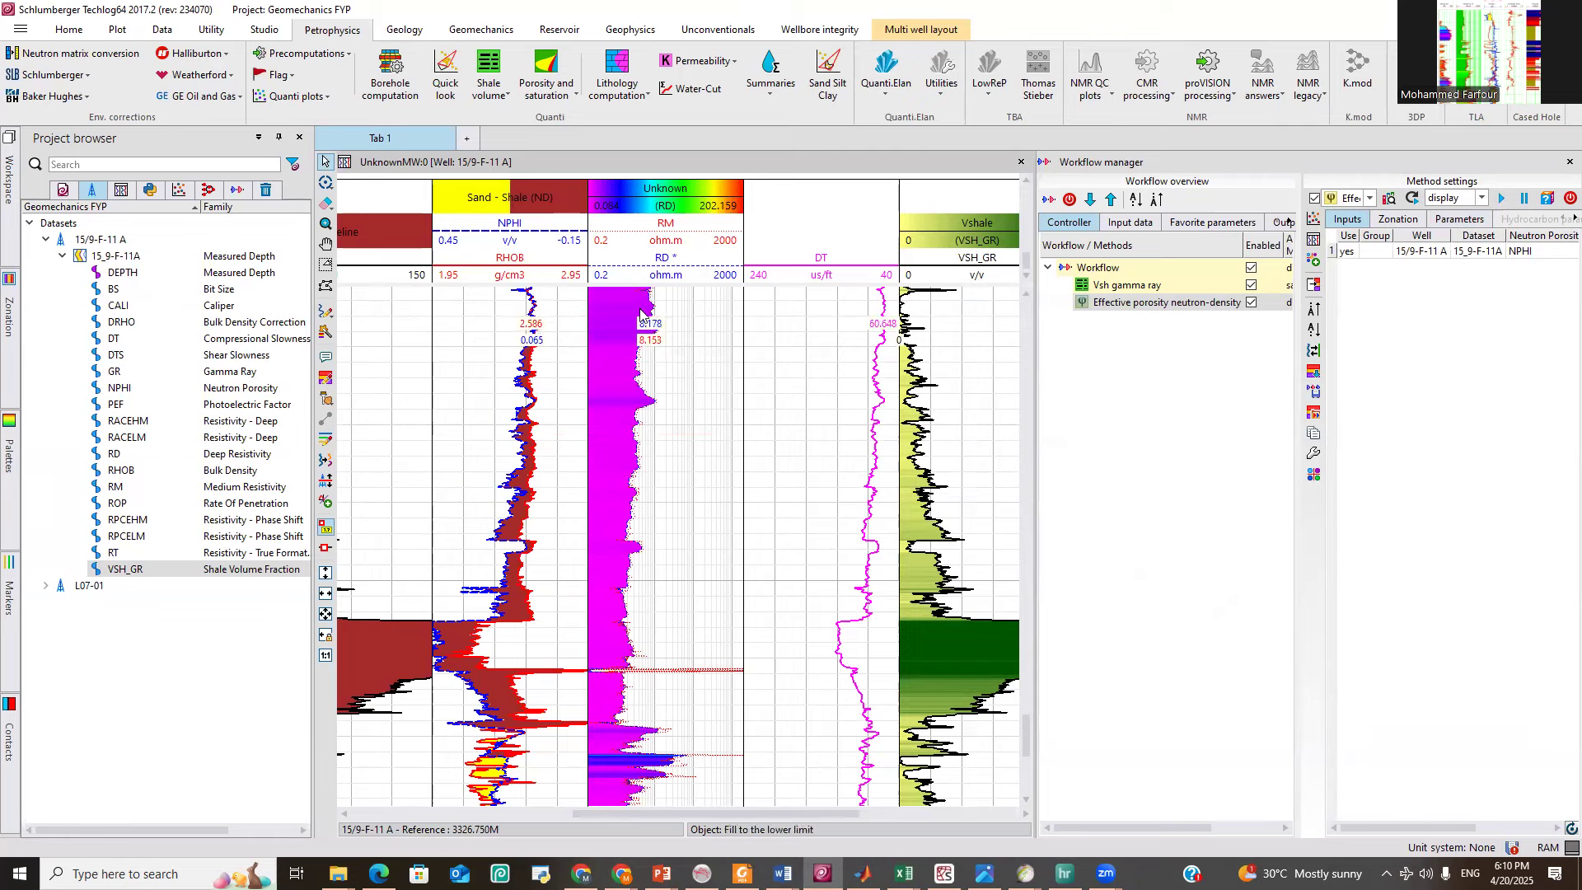
Enlarge the Workflow manager, set the effective neutron-density porosity method's apply mode to save, and run it.
click(1162, 301)
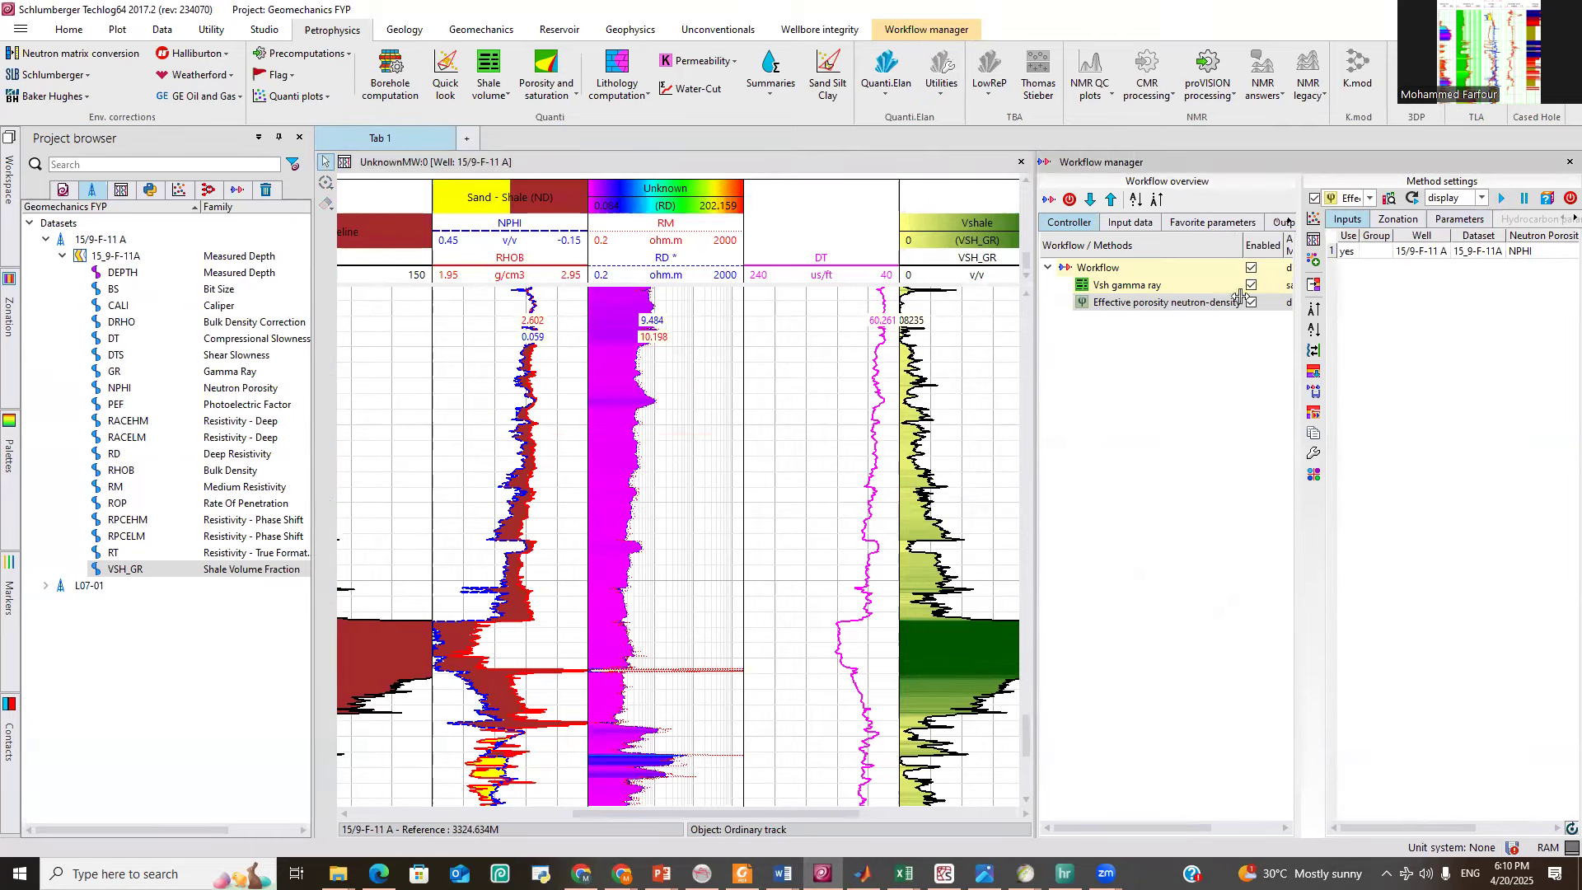
drag(1036, 287, 827, 293)
drag(1274, 304, 1146, 305)
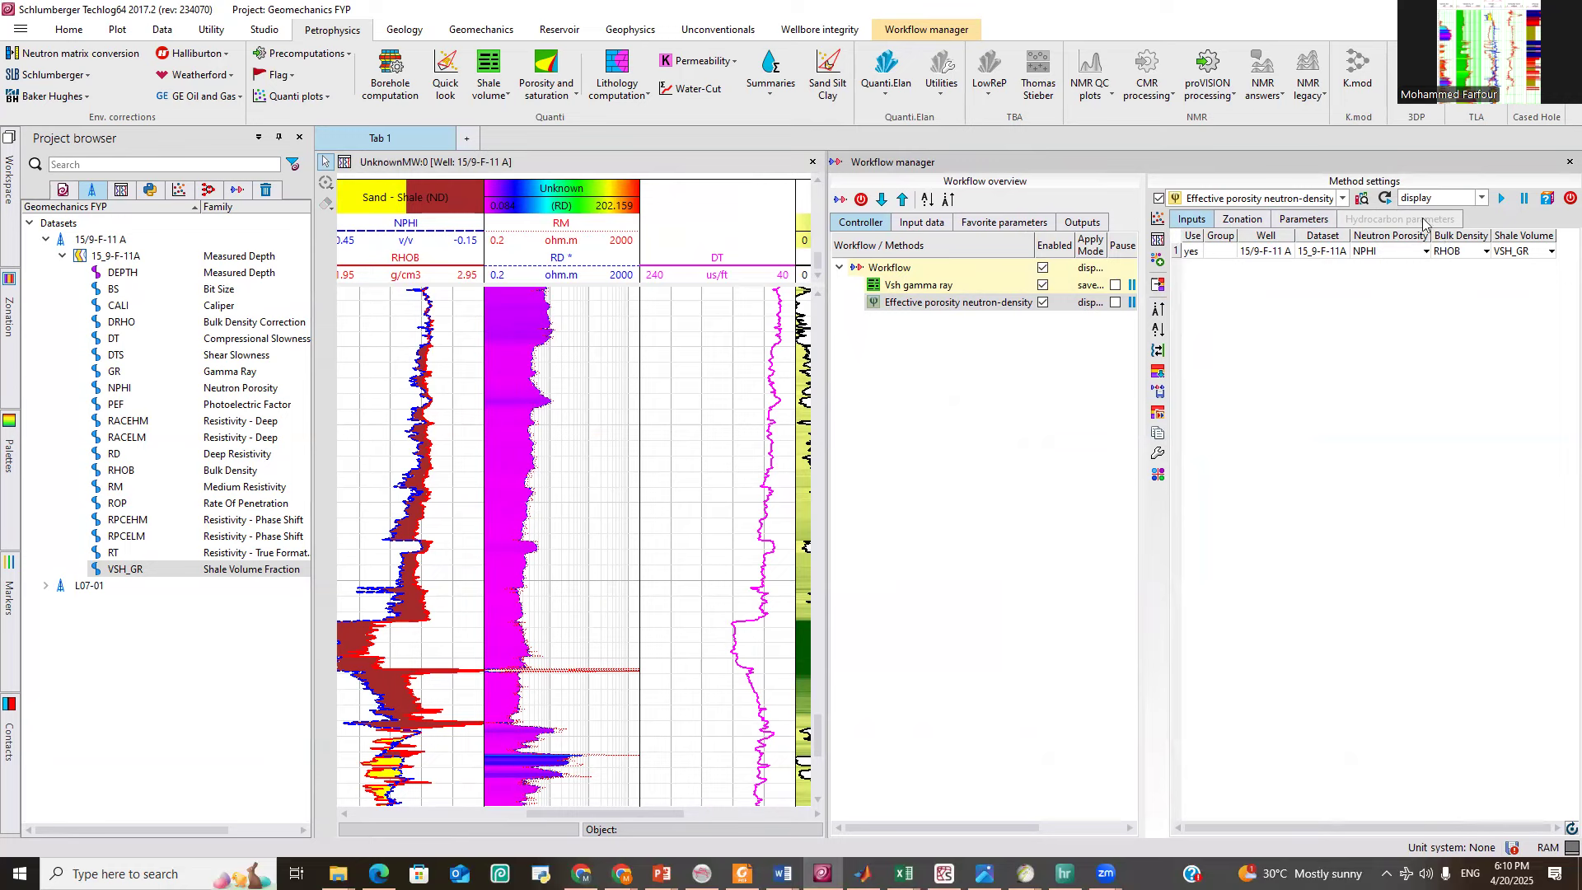
click(1481, 199)
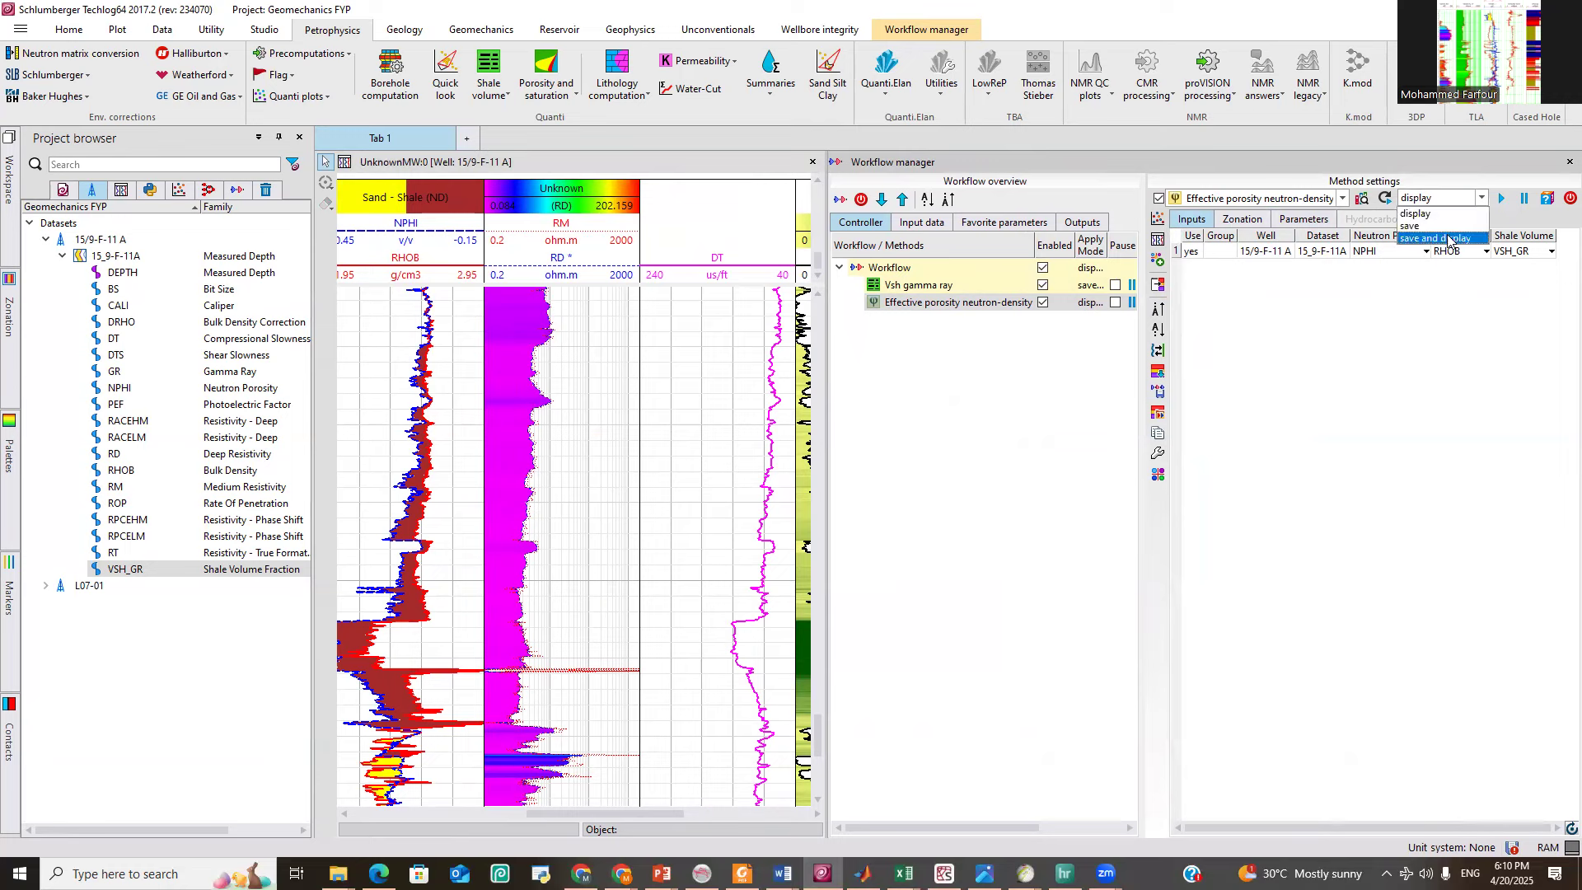
click(1441, 227)
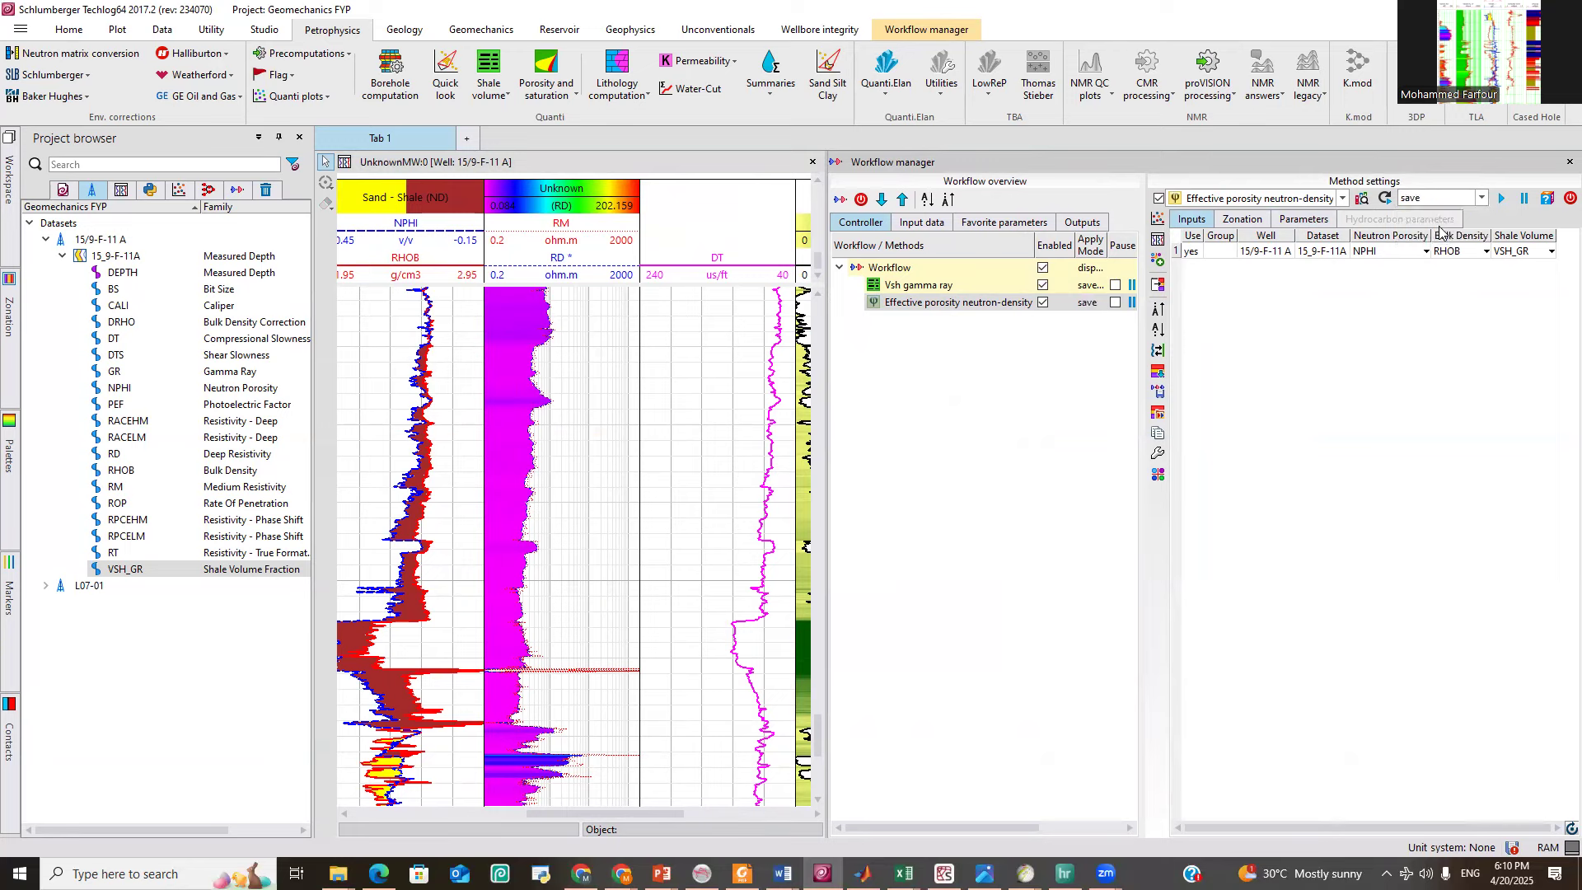
click(1502, 200)
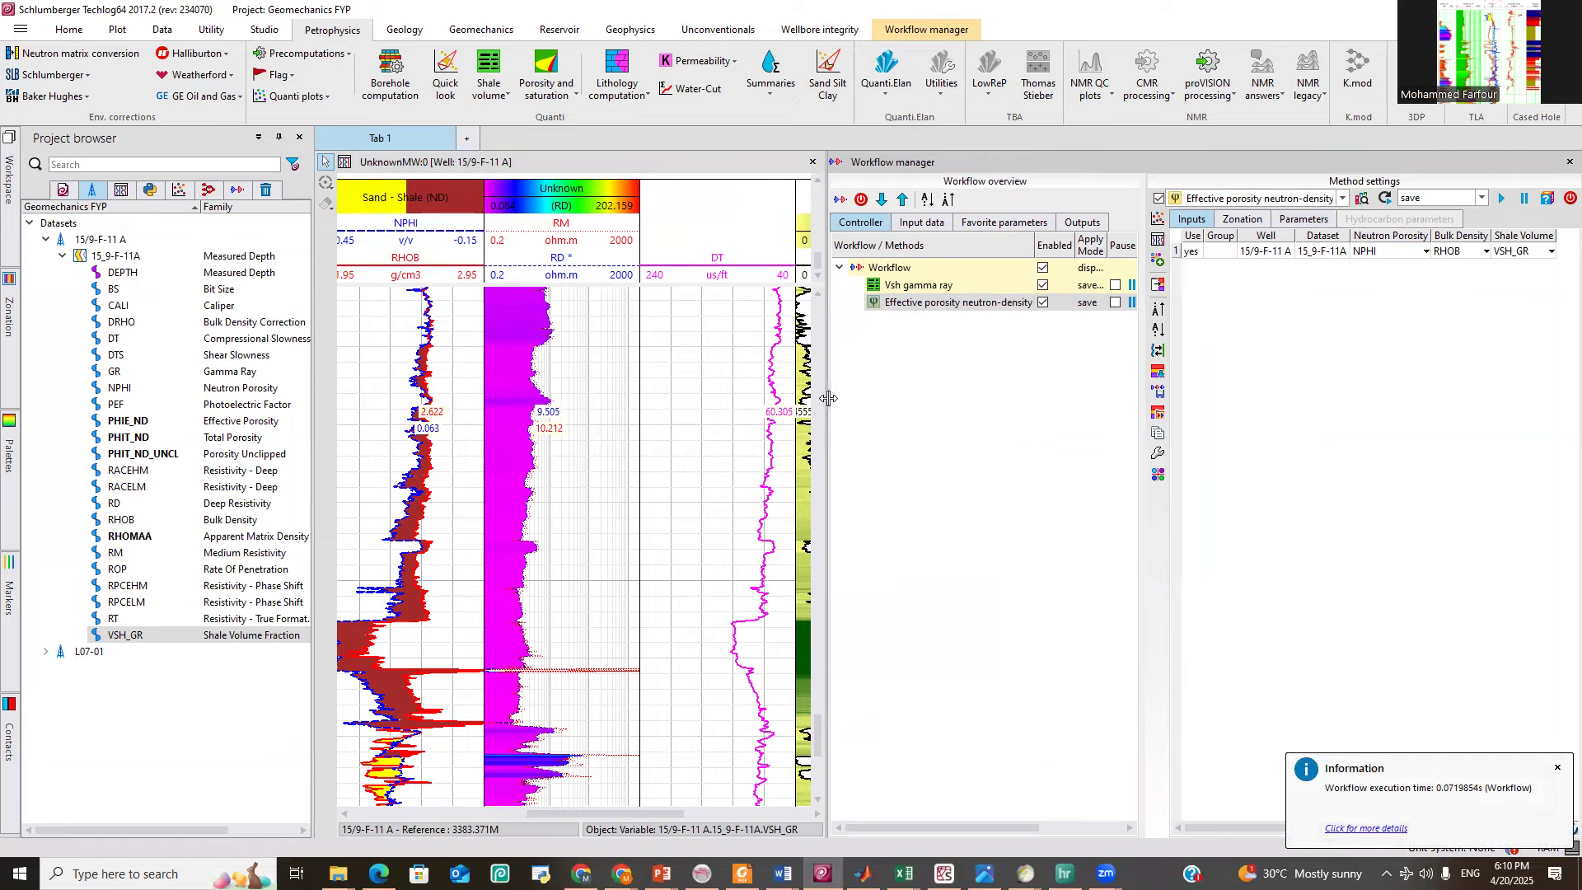
Widen the log layout and add the PHIE_ND curve in a new track beside the VSH_GR track.
drag(826, 399, 1129, 397)
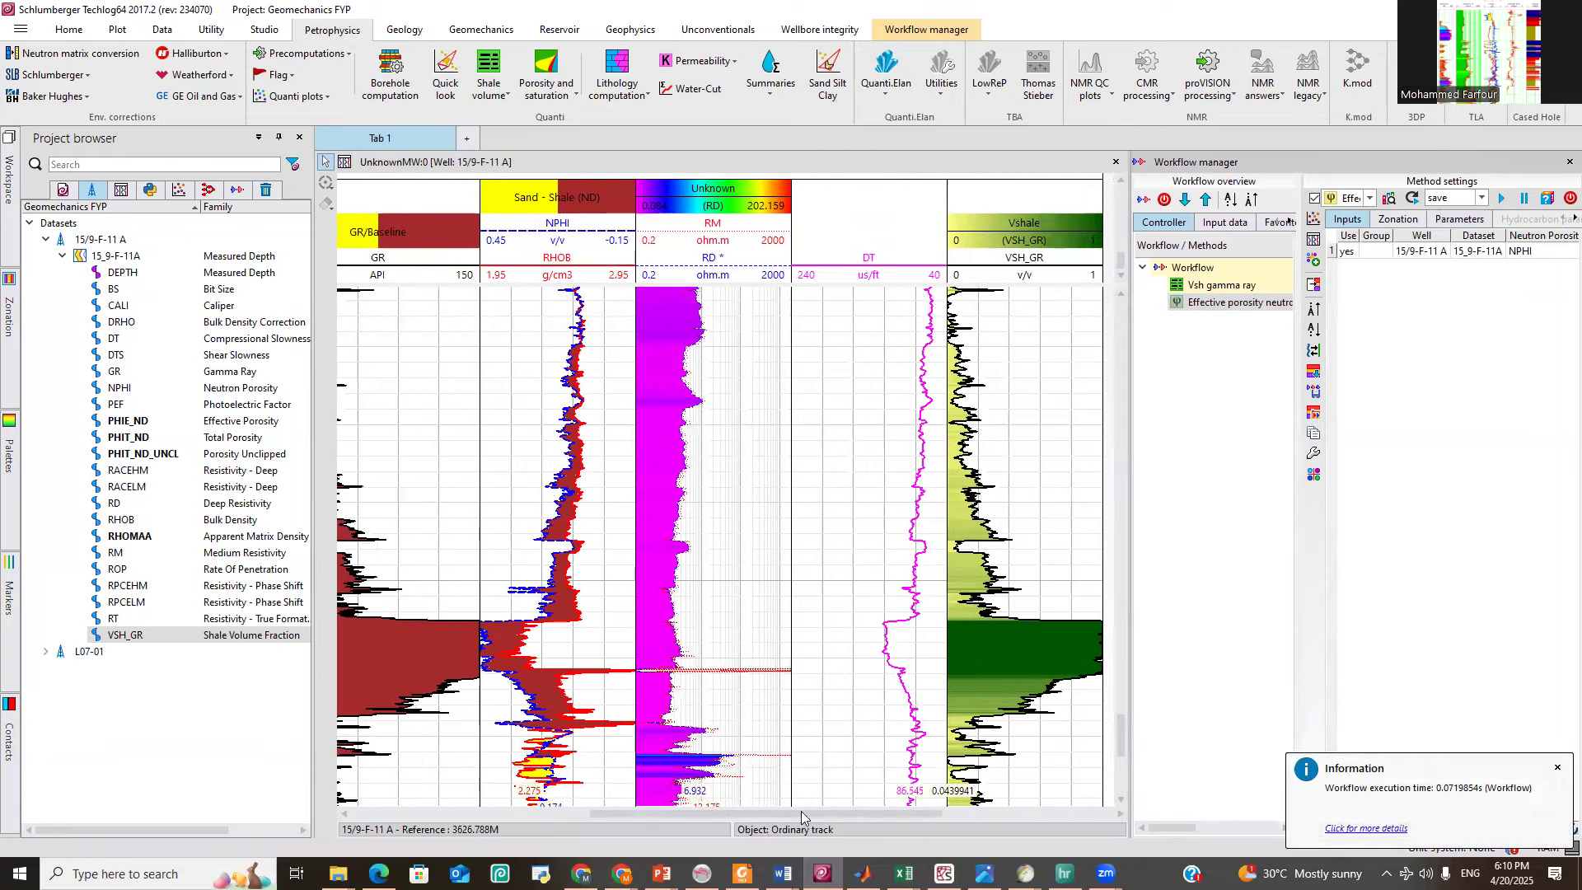
click(999, 813)
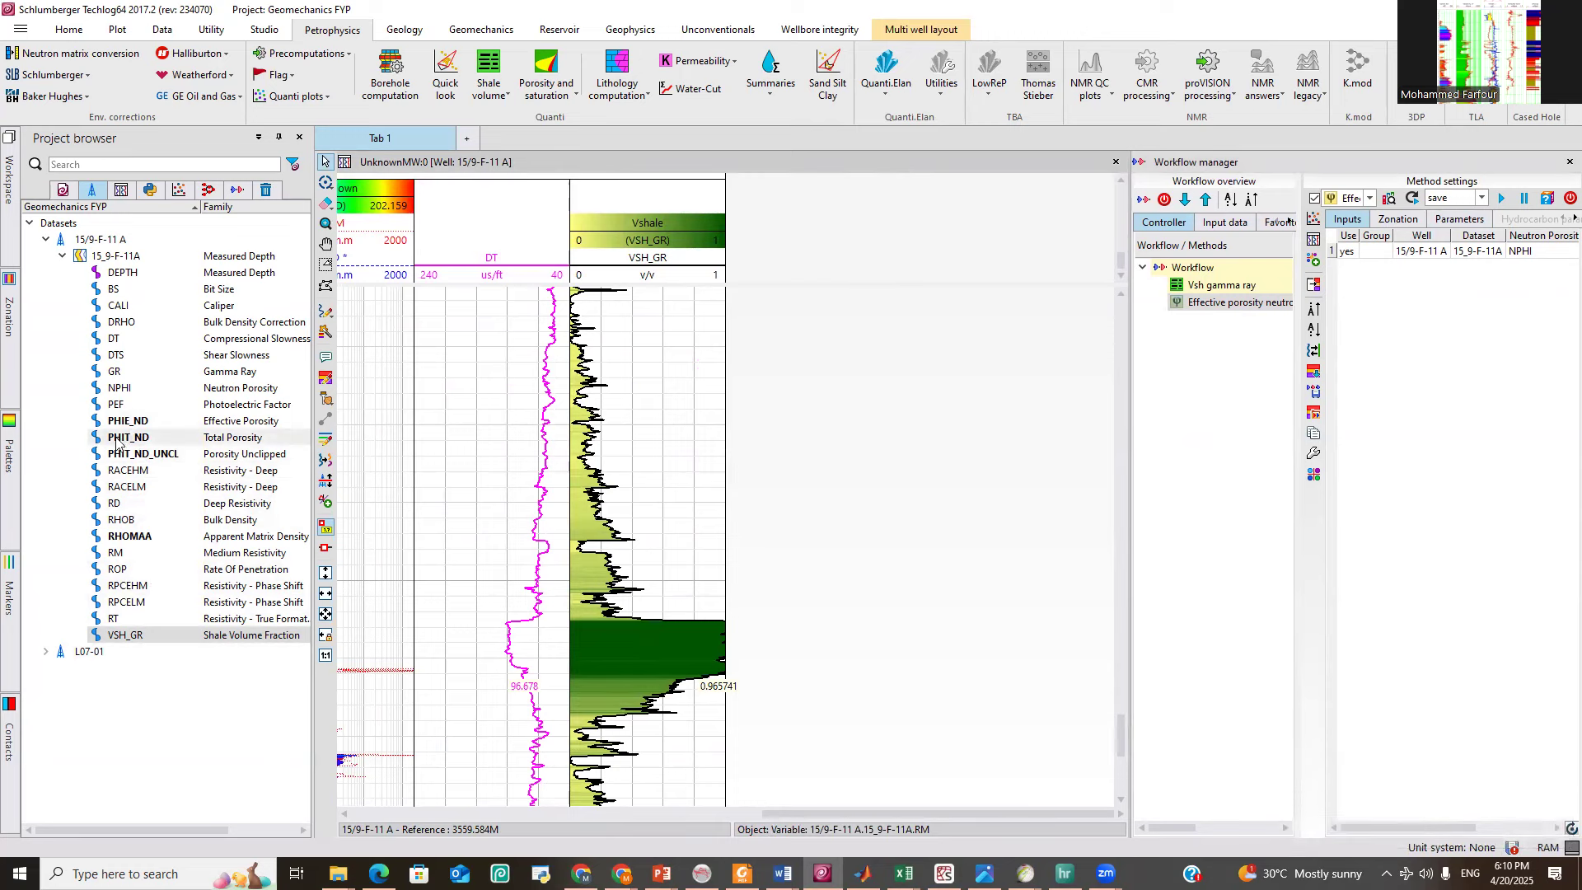
drag(120, 422, 838, 362)
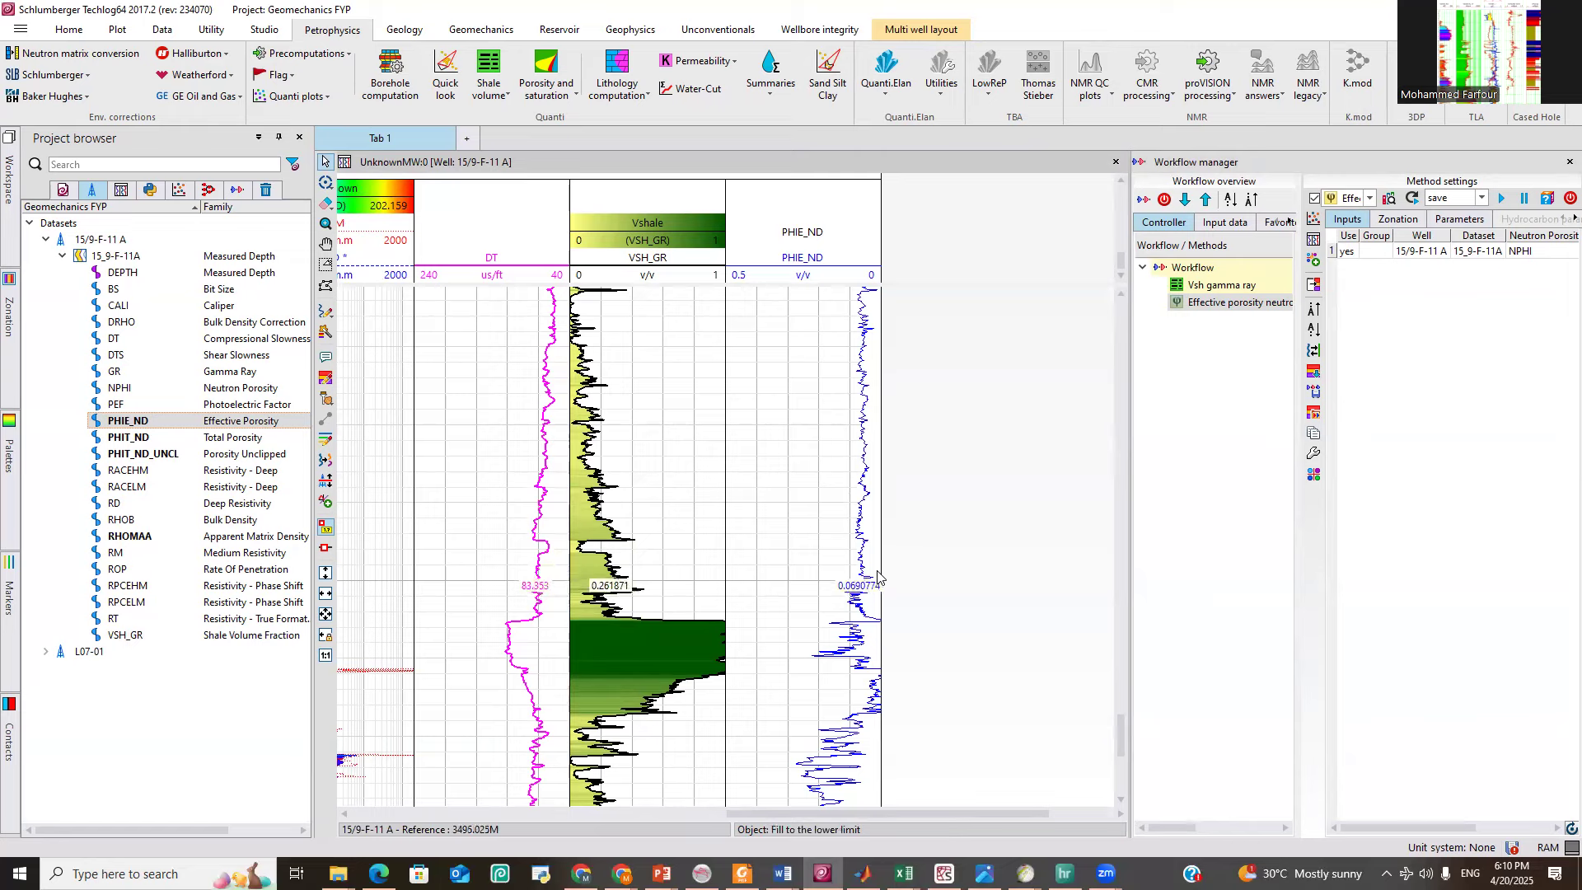
scroll(856, 574, down, 1)
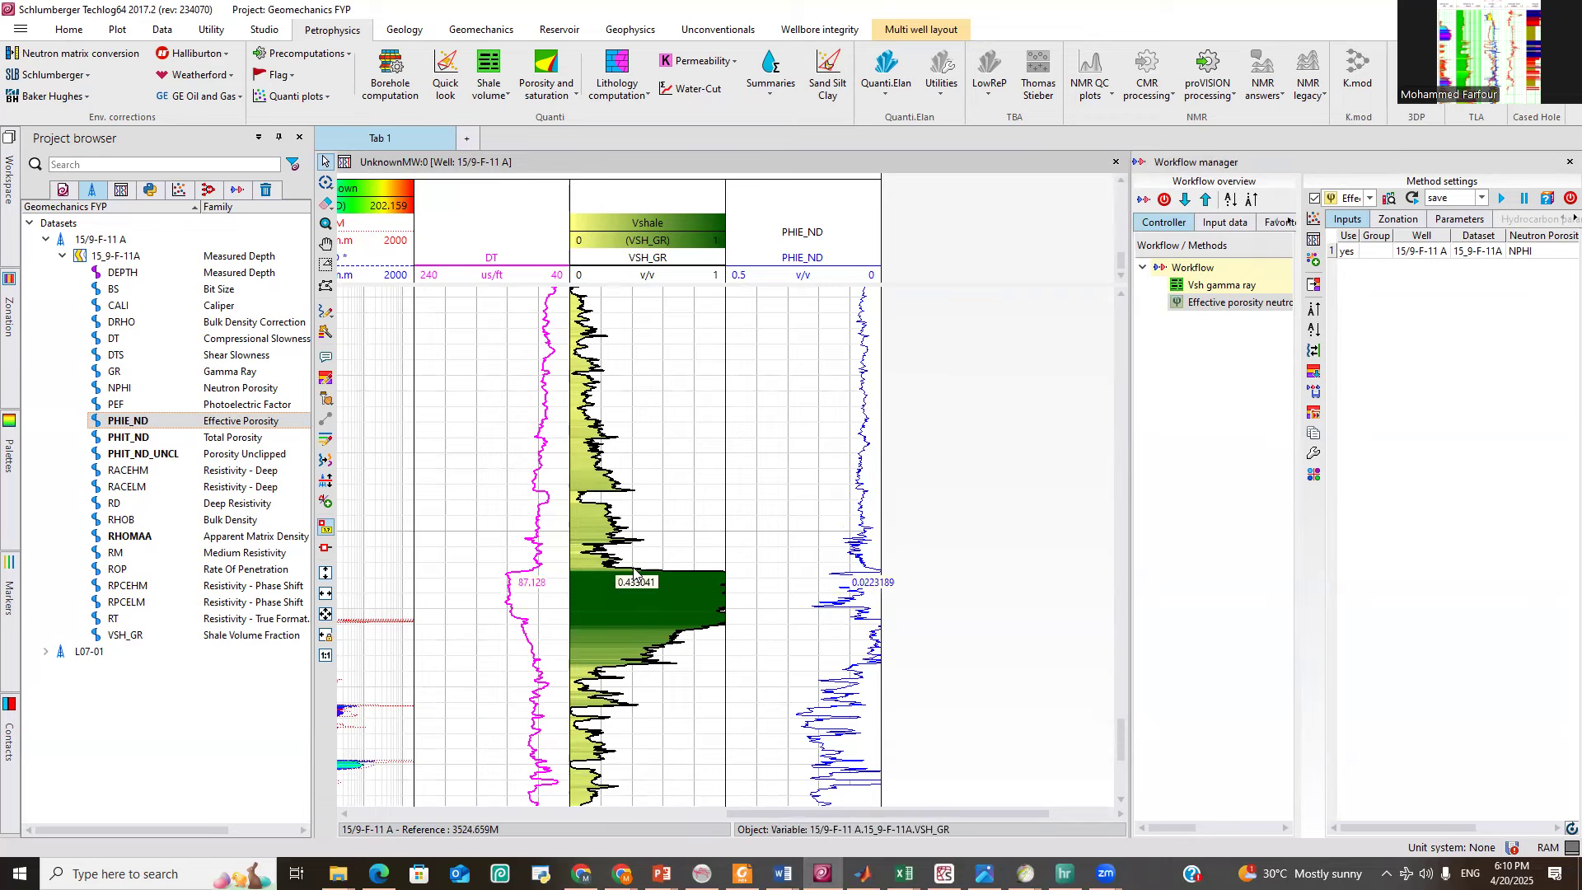
scroll(775, 442, up, 2)
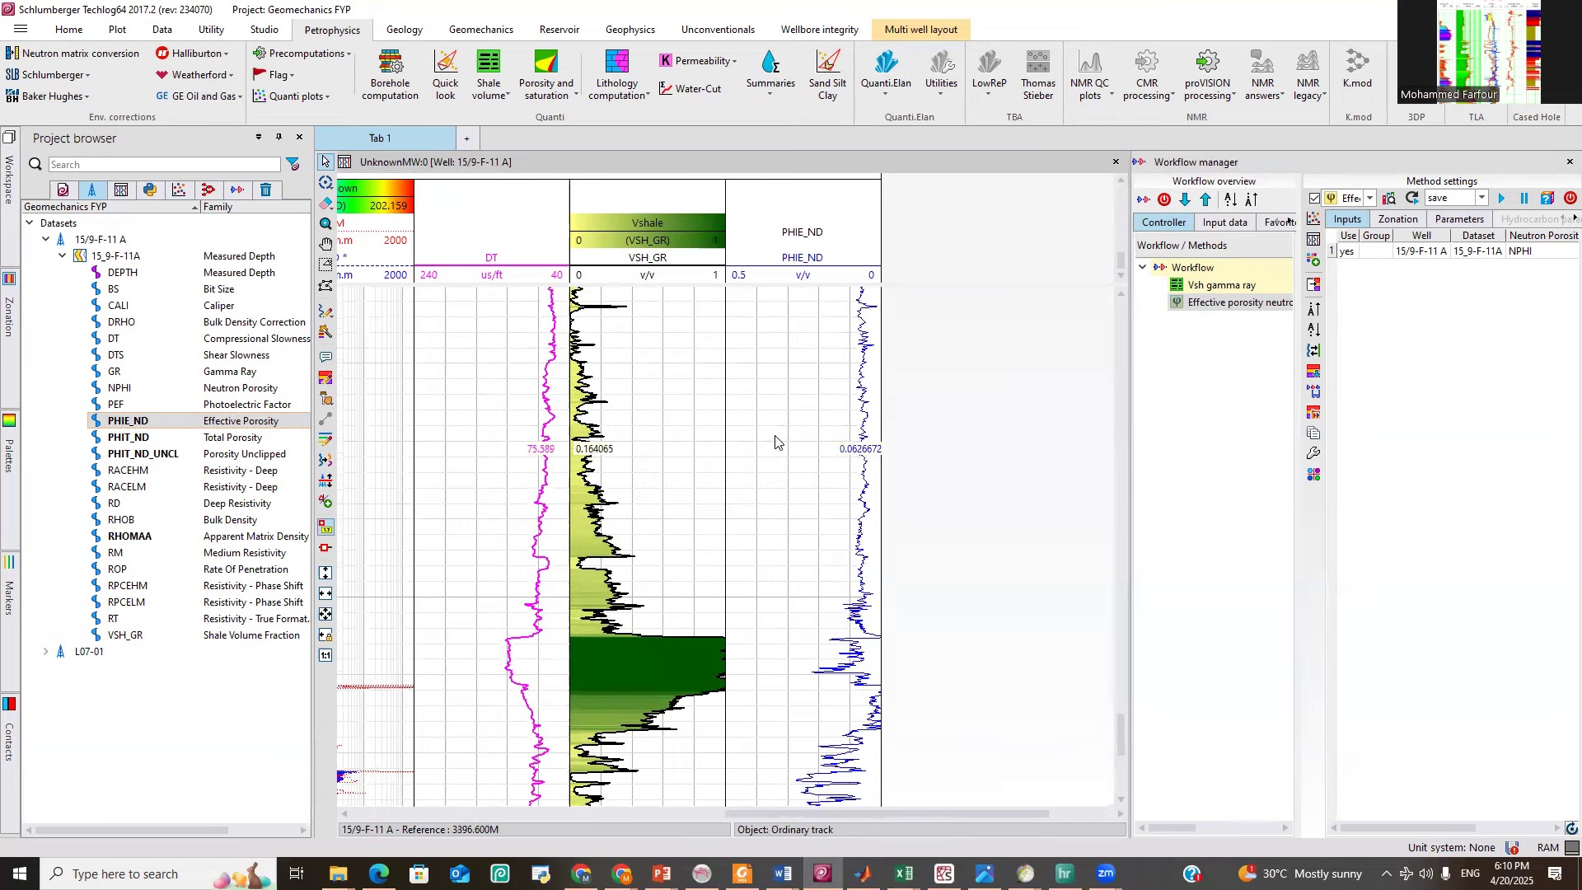
scroll(775, 443, down, 2)
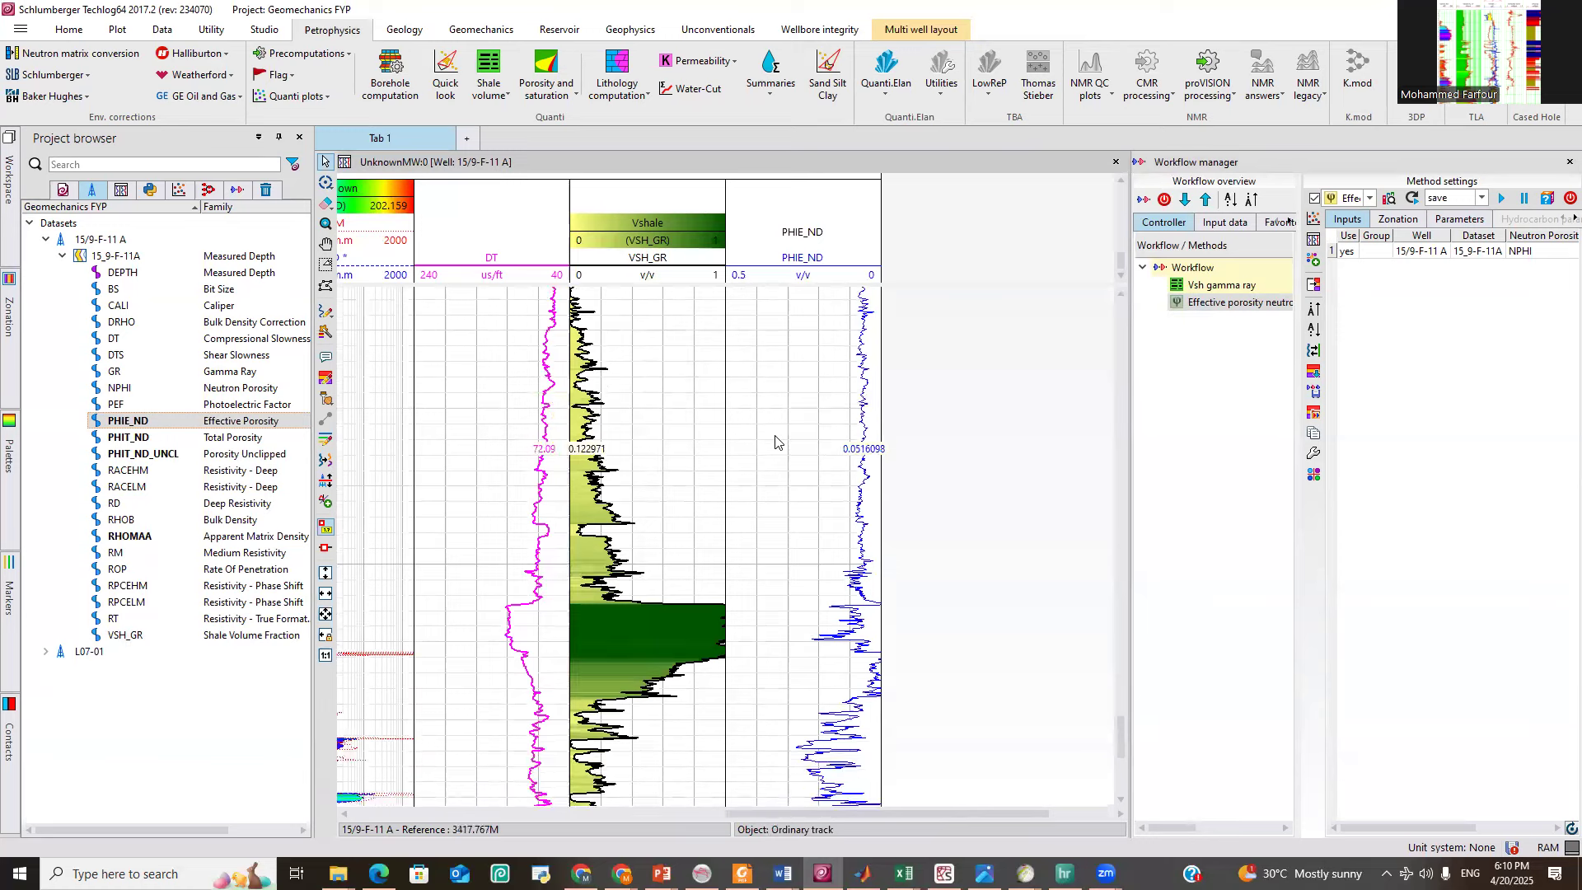
Overlay the PHIT_ND curve on the PHIE_ND track and narrow both the porosity and VSH_GR tracks.
click(137, 444)
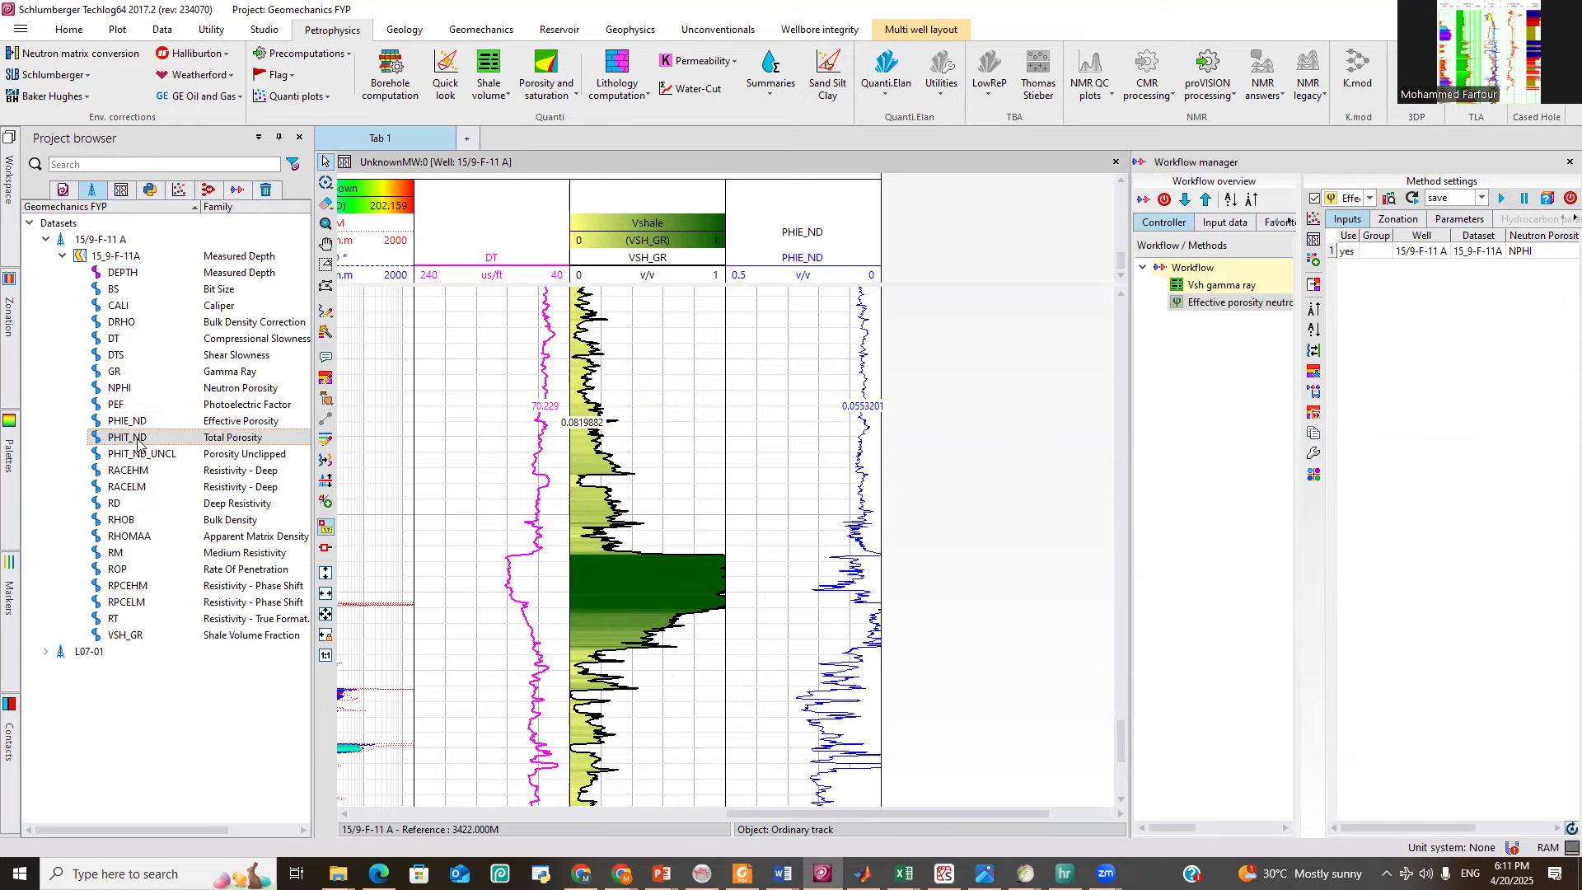
drag(177, 435, 834, 406)
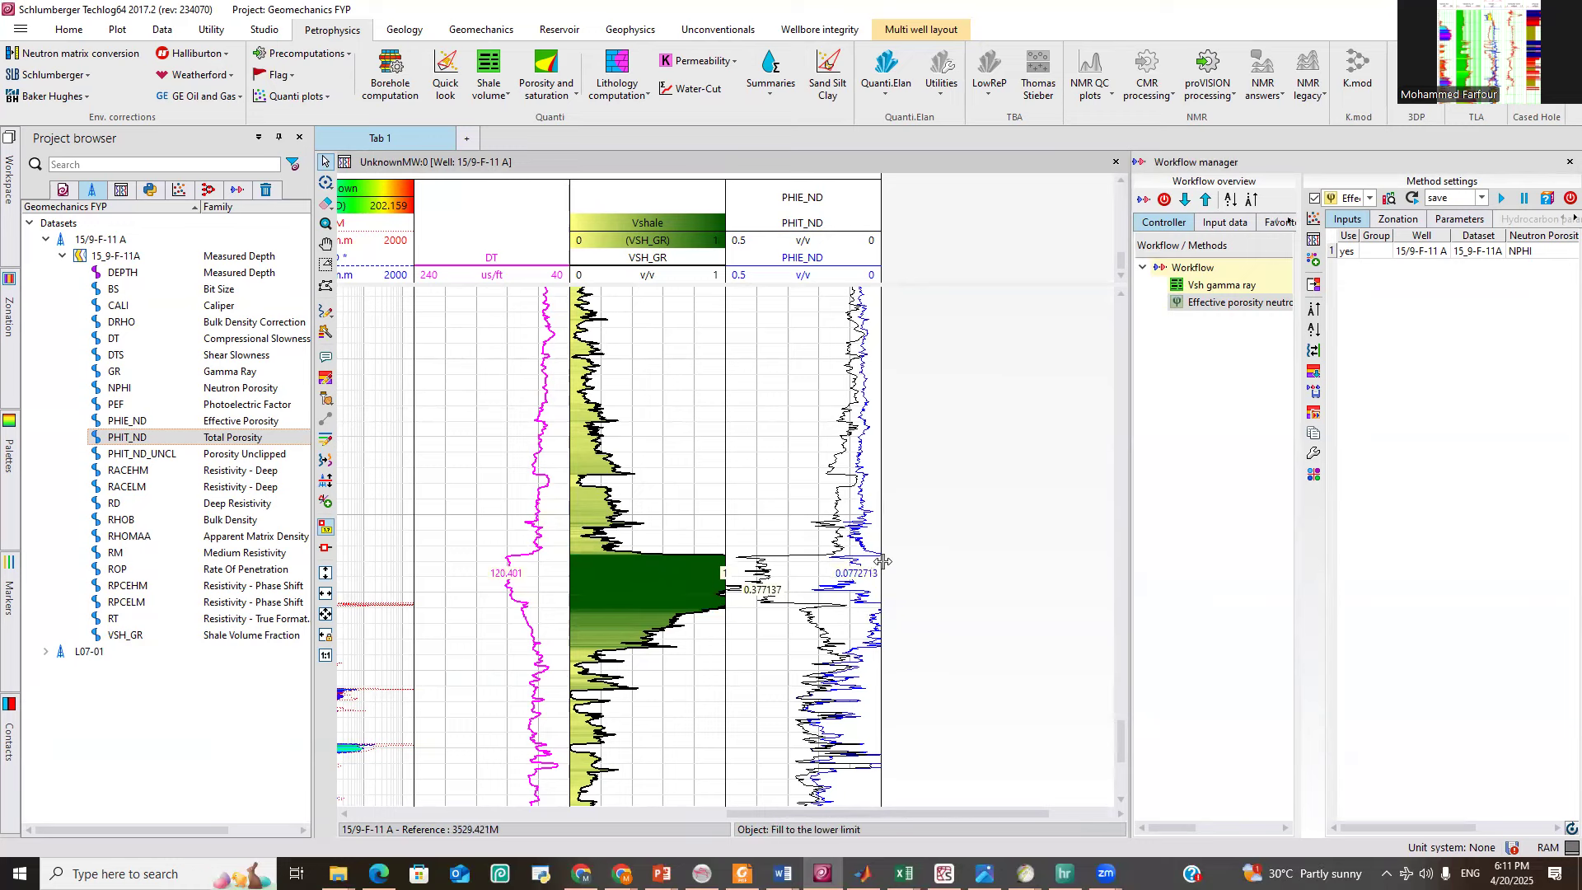
drag(881, 561, 857, 561)
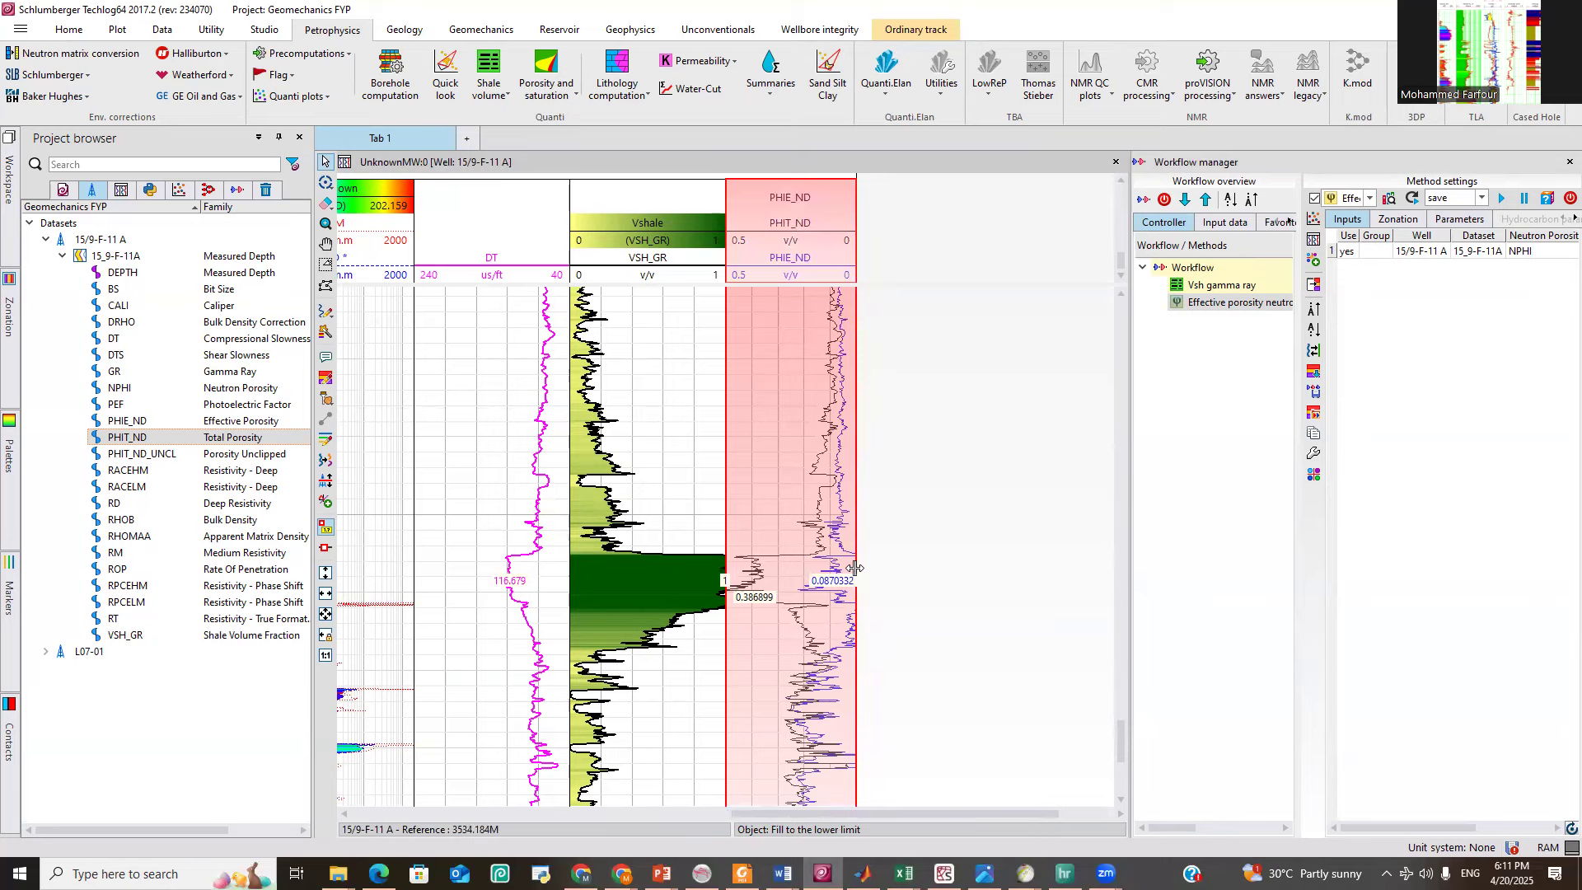
drag(724, 483, 689, 485)
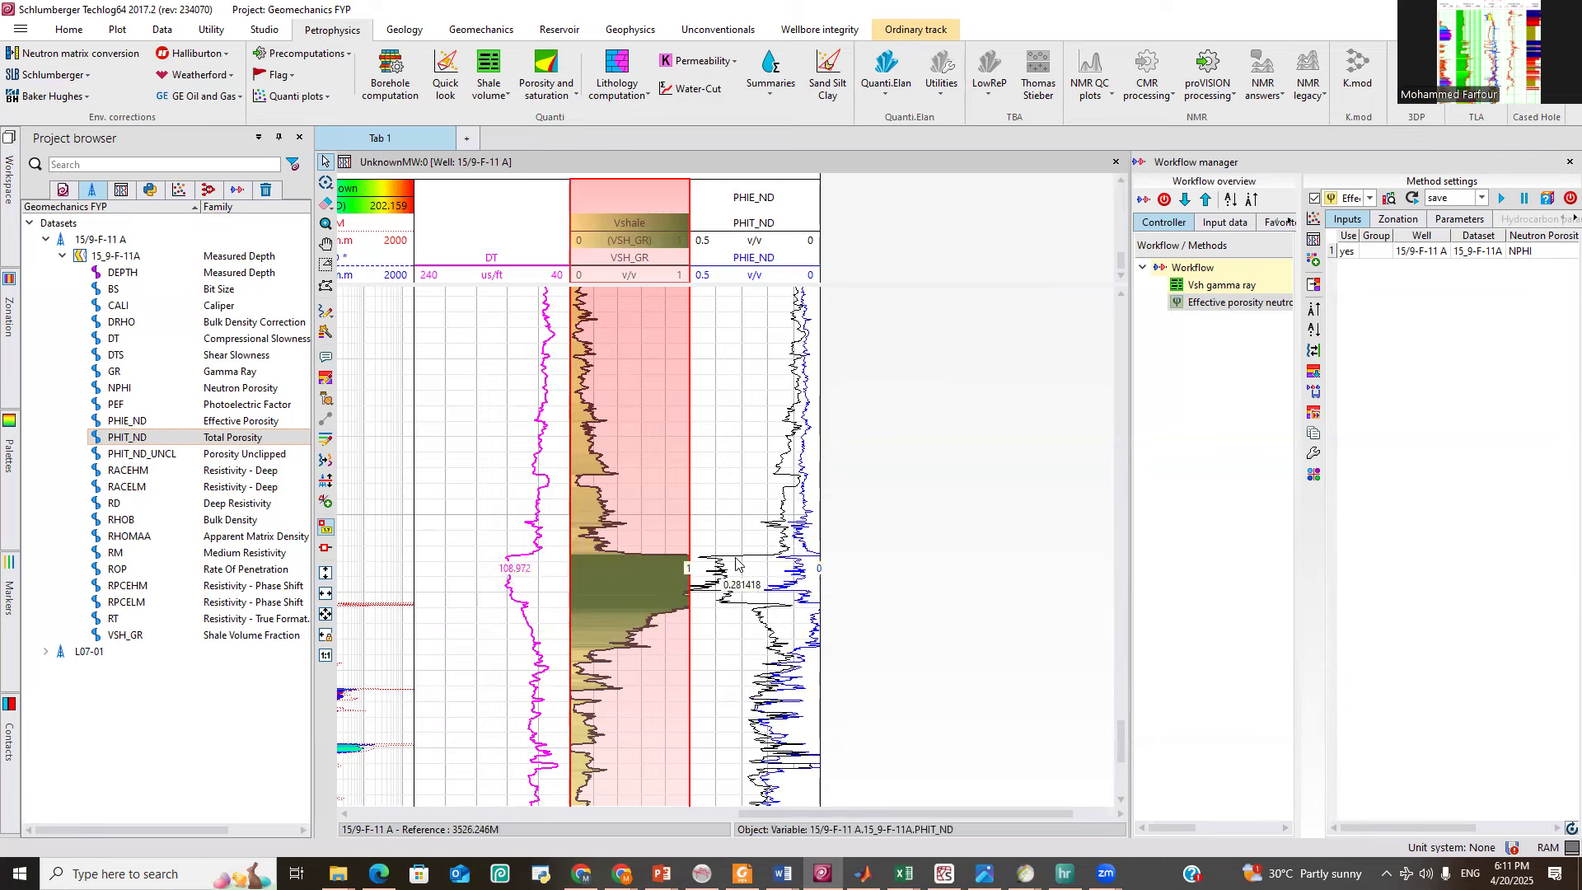
Compare the PHIE_ND and PHIT_ND curves with the shale volume, sonic, resistivity and neutron-density tracks over the deeper interval.
scroll(764, 639, down, 3)
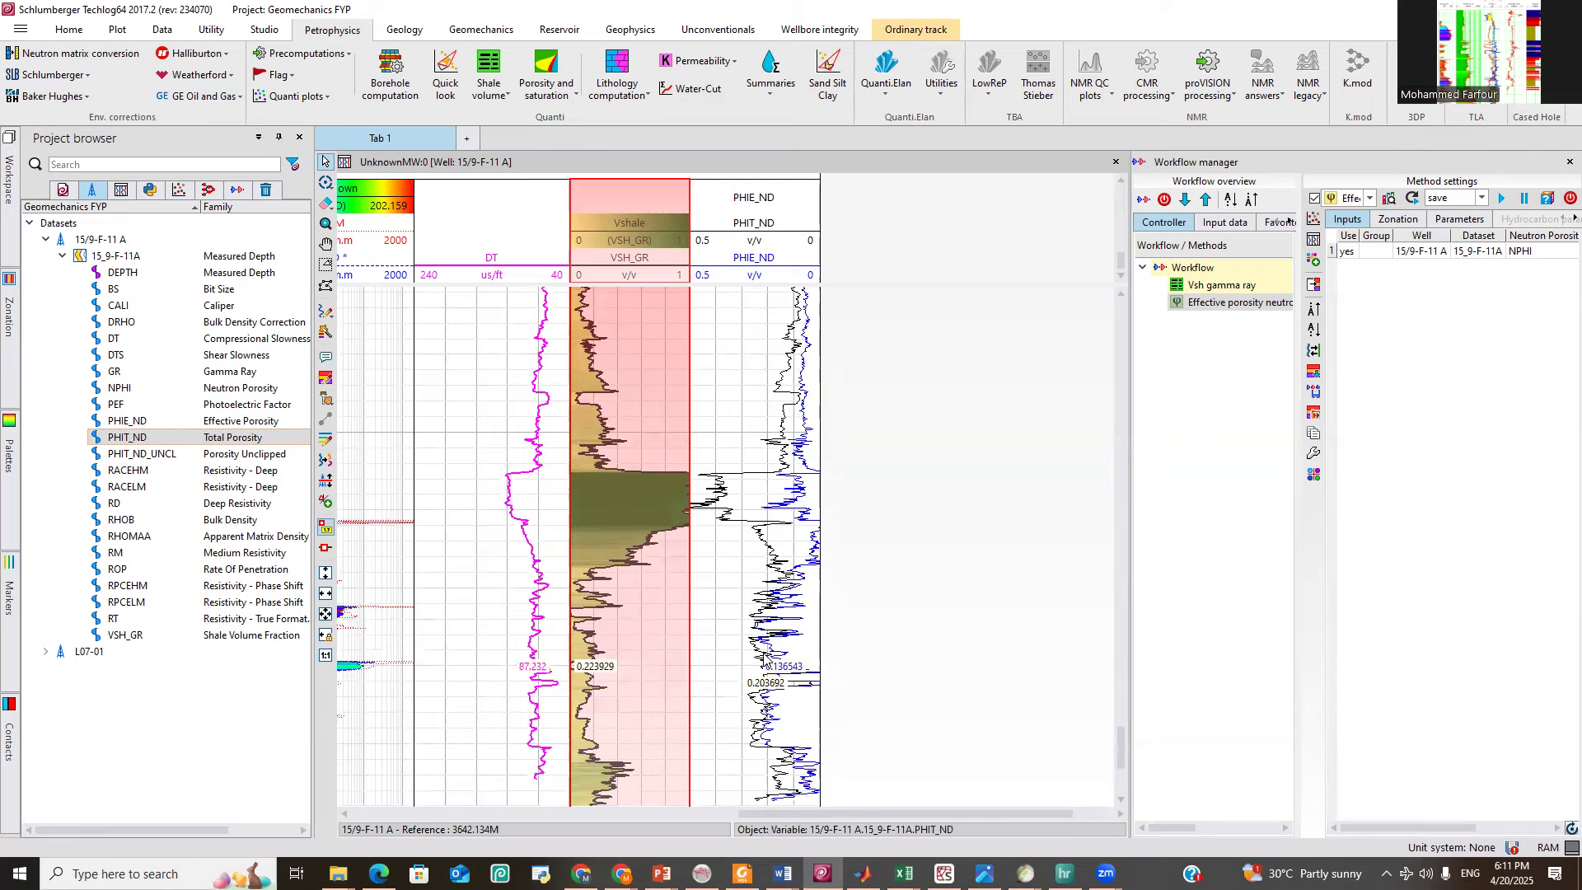
click(894, 597)
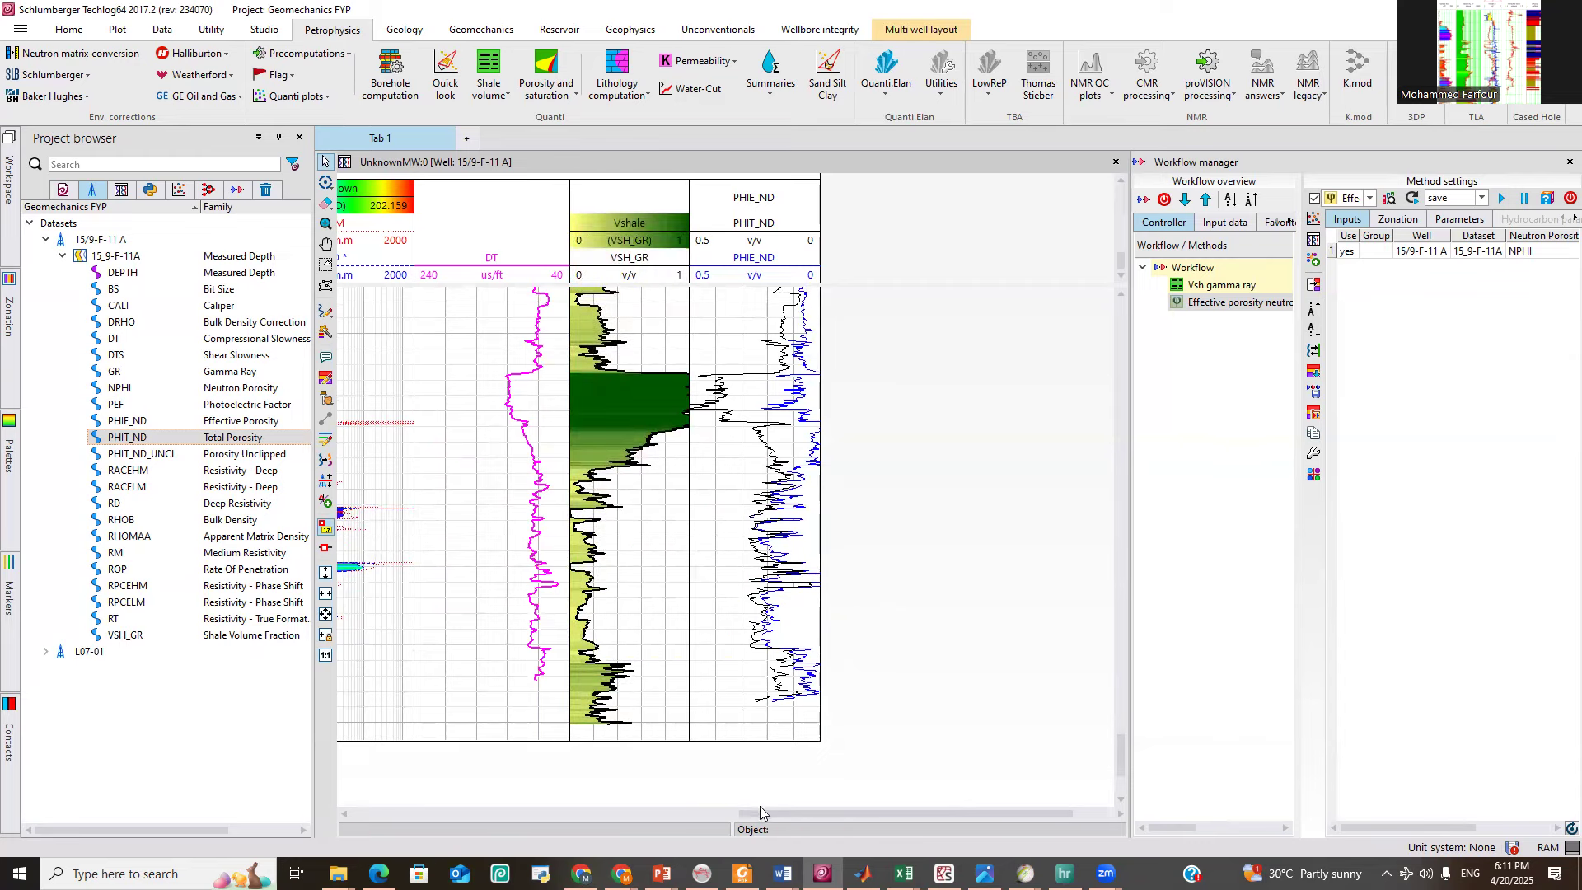
drag(766, 814, 665, 809)
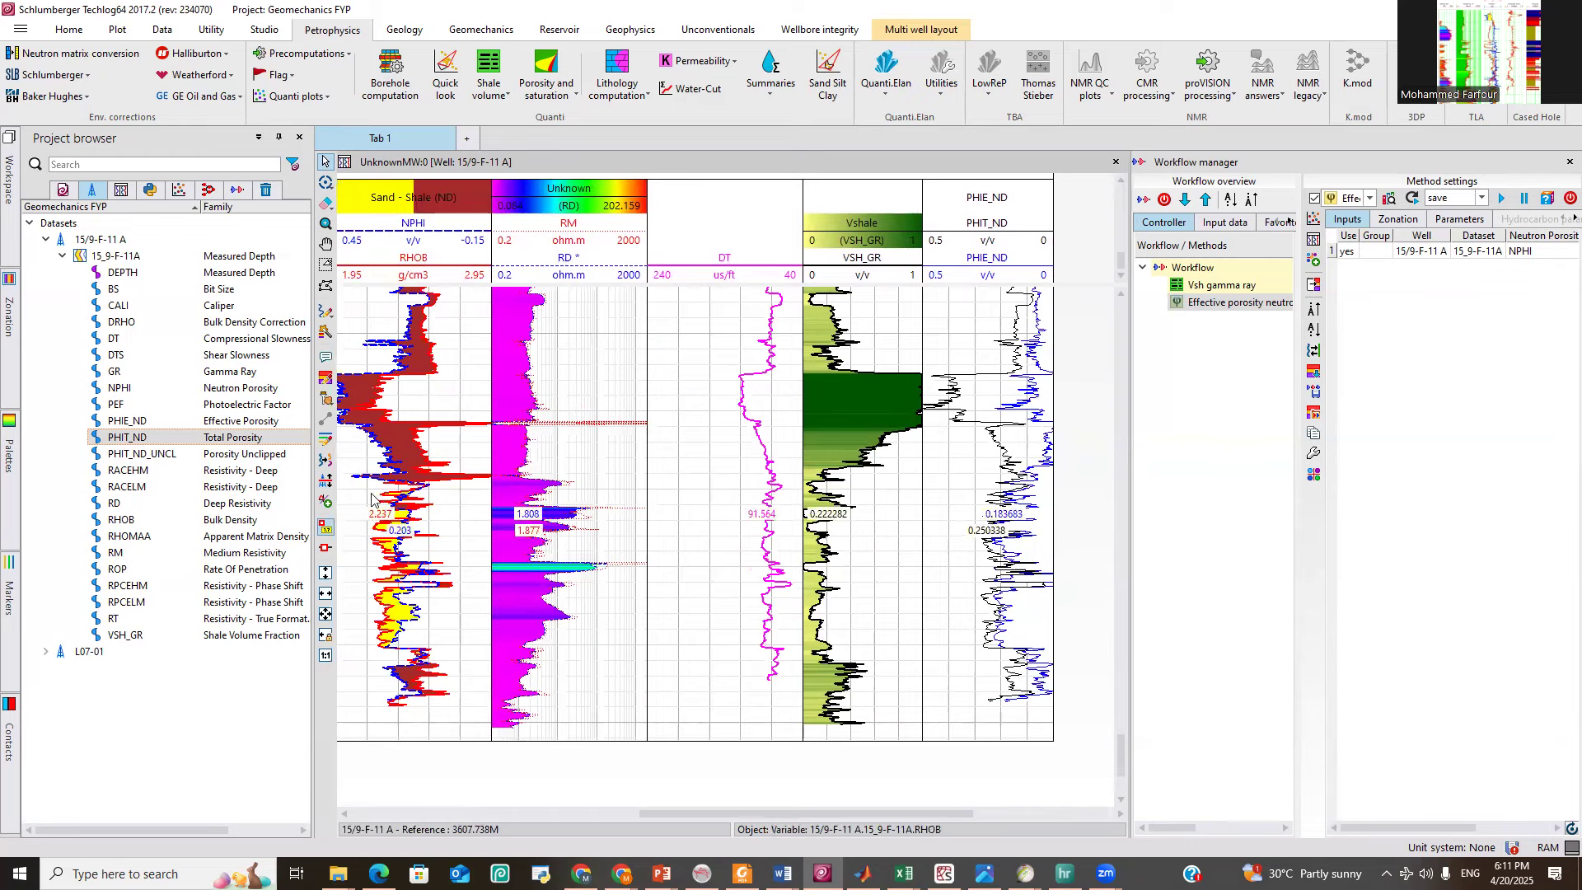
scroll(827, 811, right, 3)
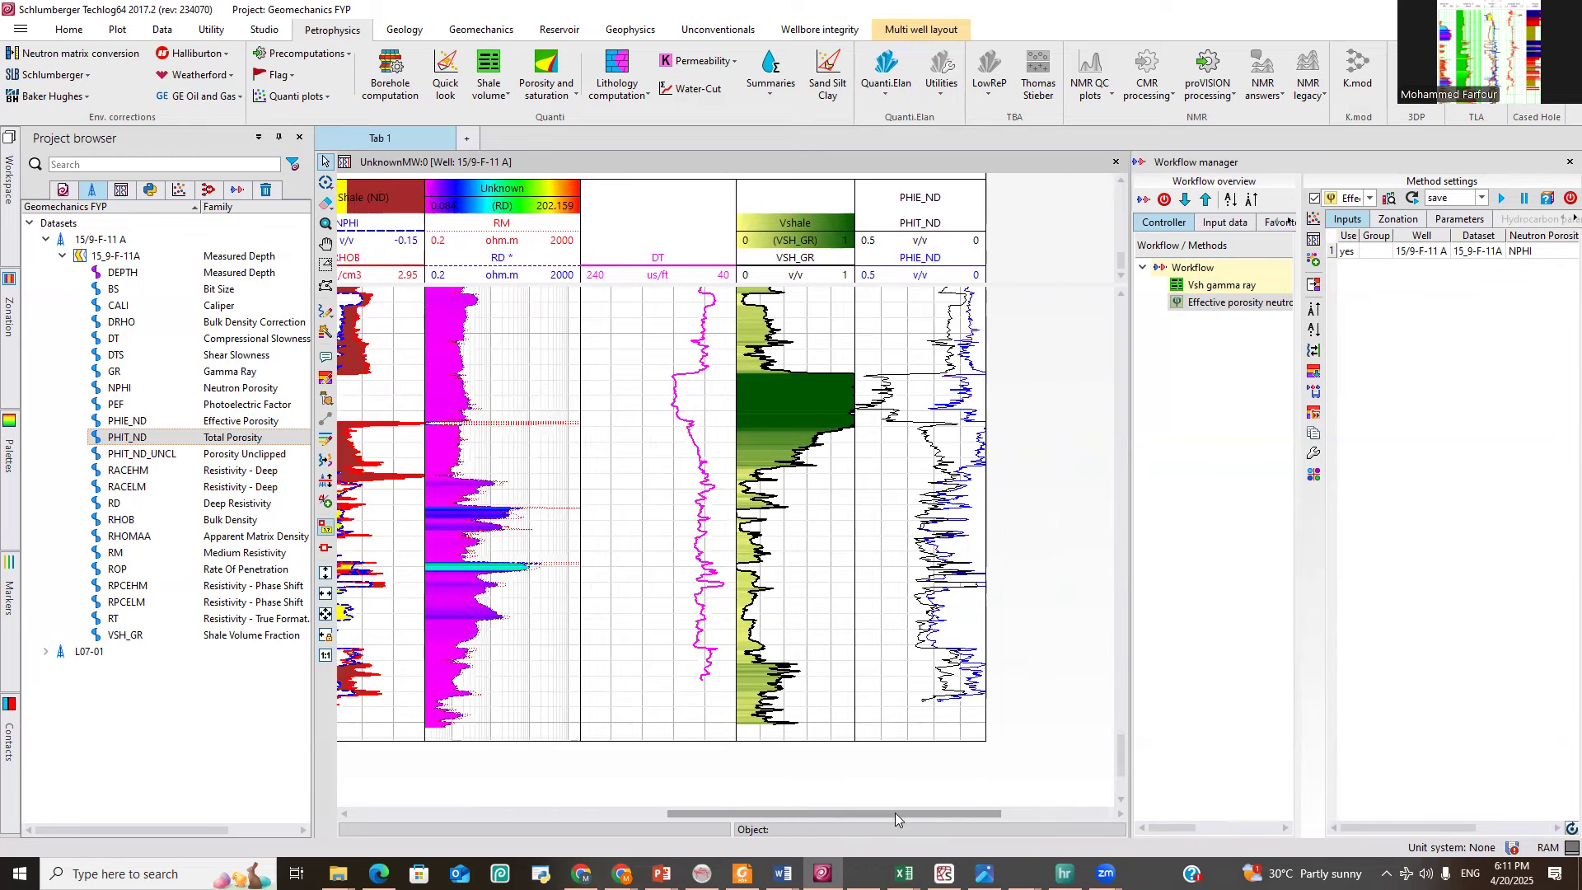
scroll(865, 824, left, 1)
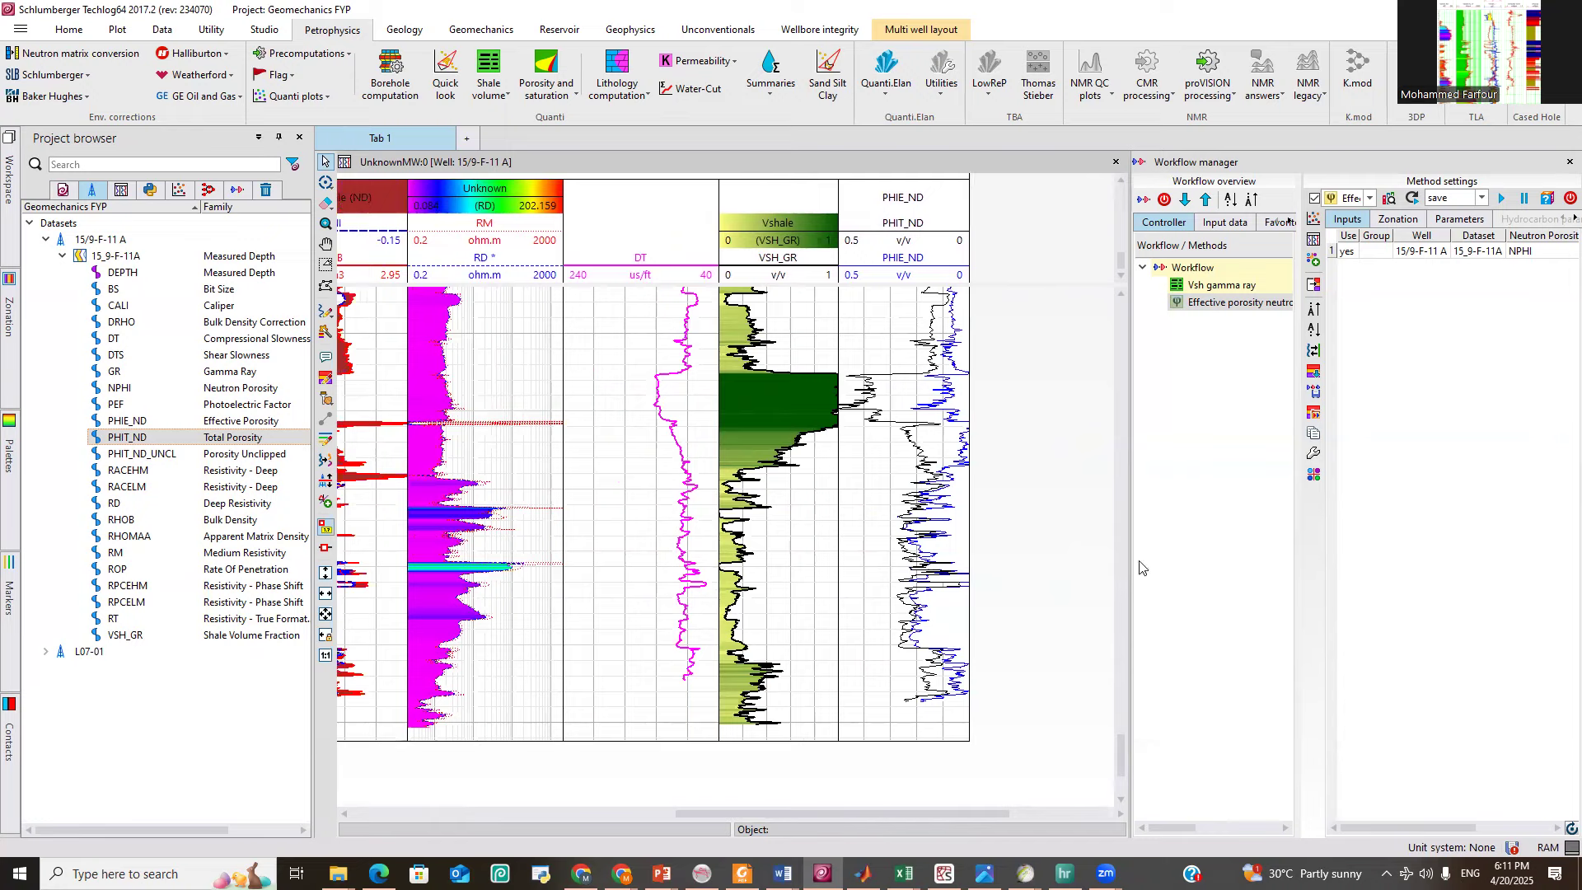
drag(1127, 383, 1027, 457)
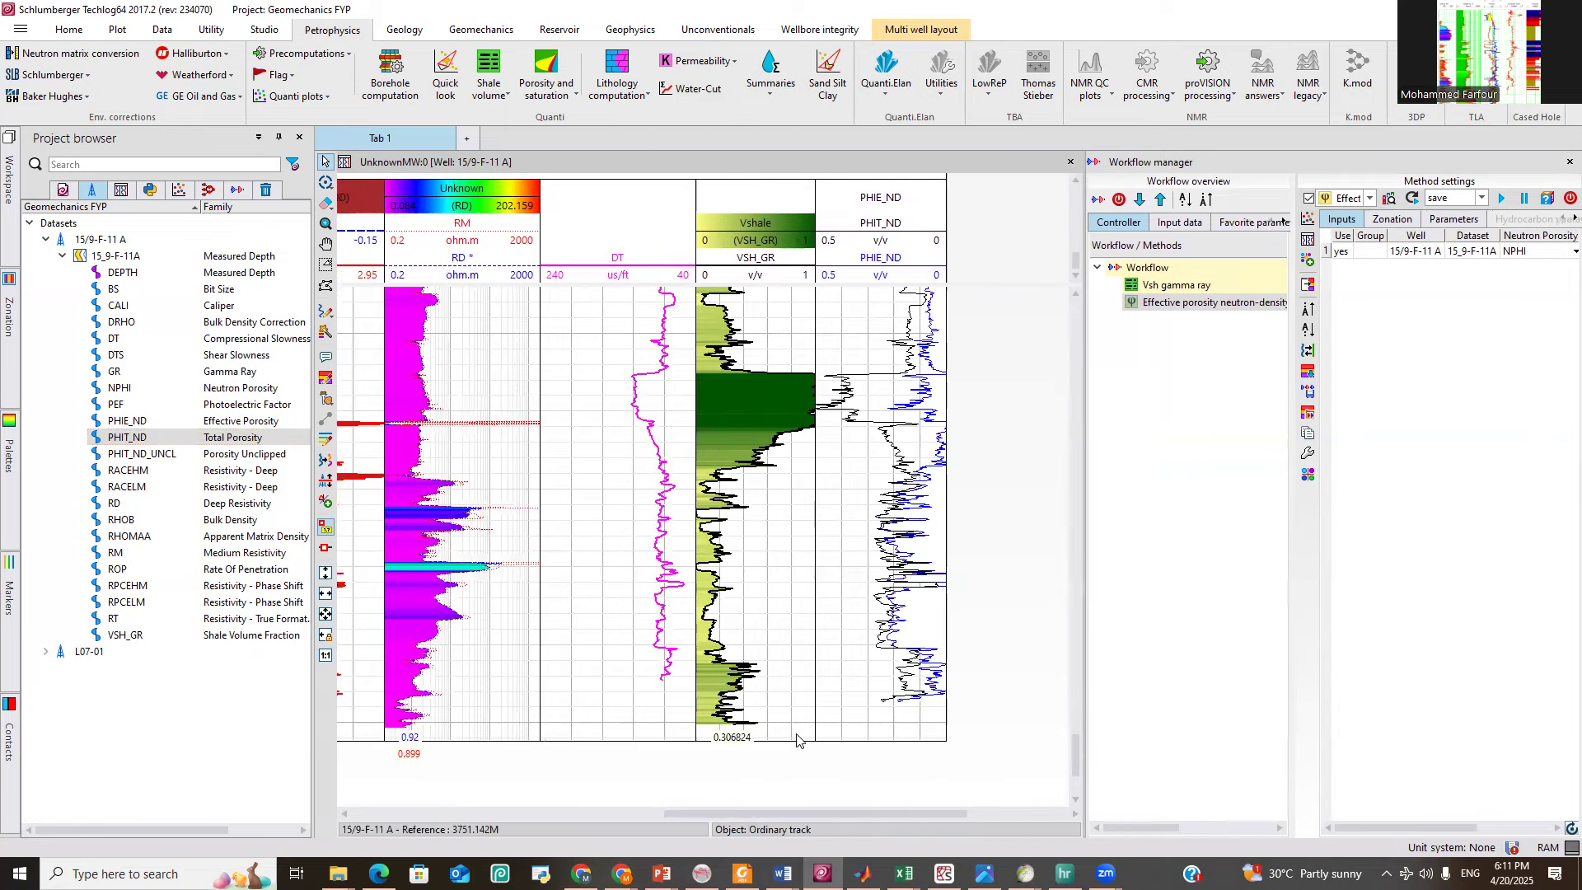
scroll(828, 813, right, 3)
scroll(816, 816, left, 1)
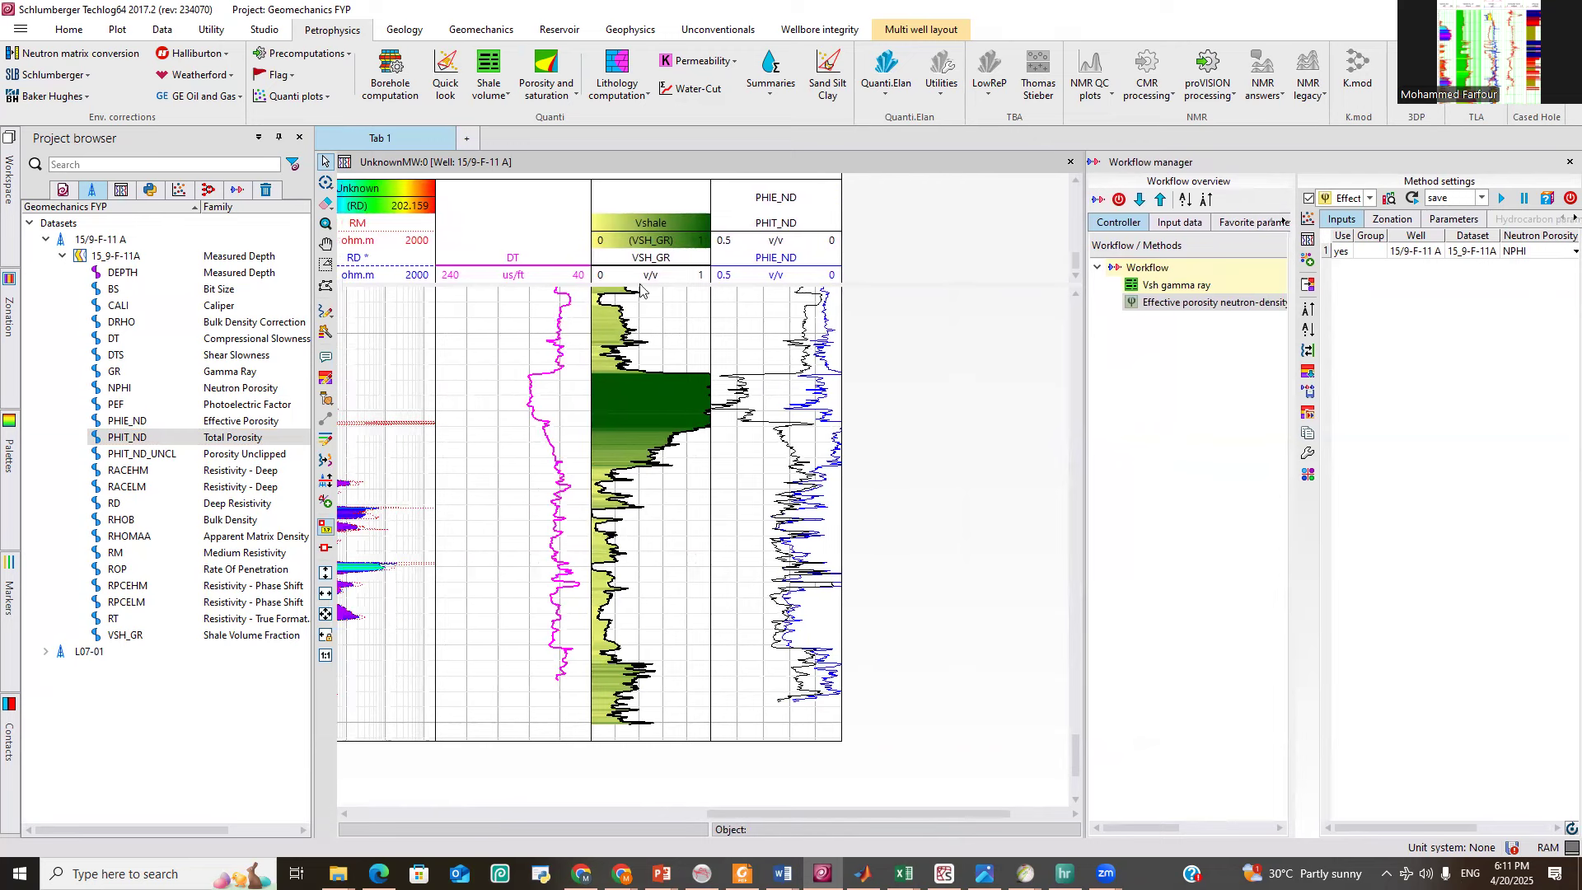
Start an Archie saturation method for well 15/9-F-11 A and assign the RD variable as Formation Resistivity.
click(561, 96)
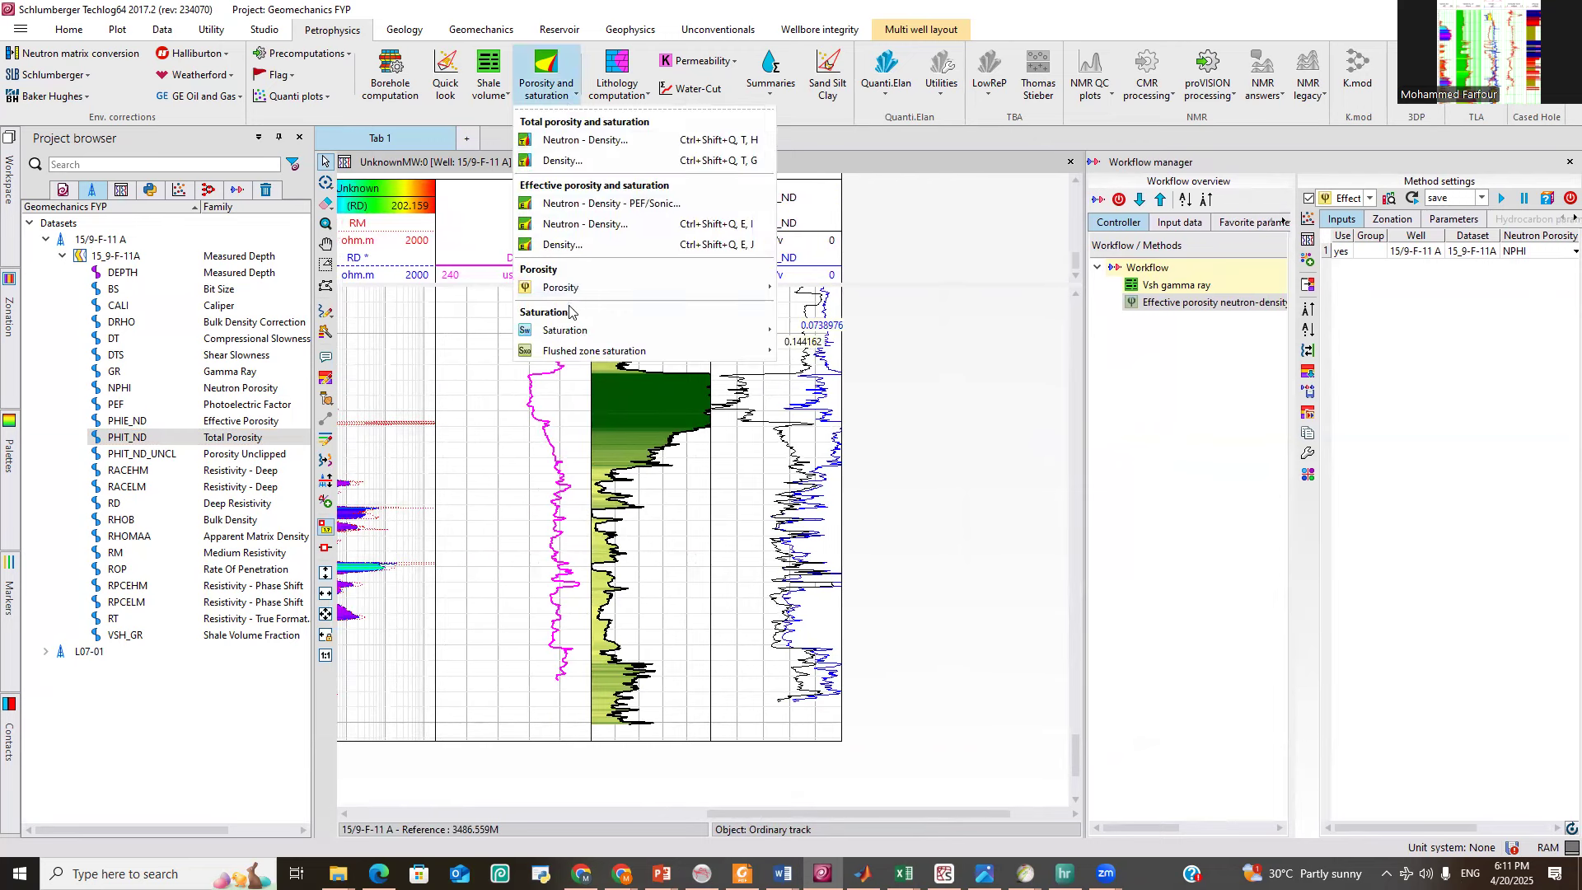
mouse_move(627, 330)
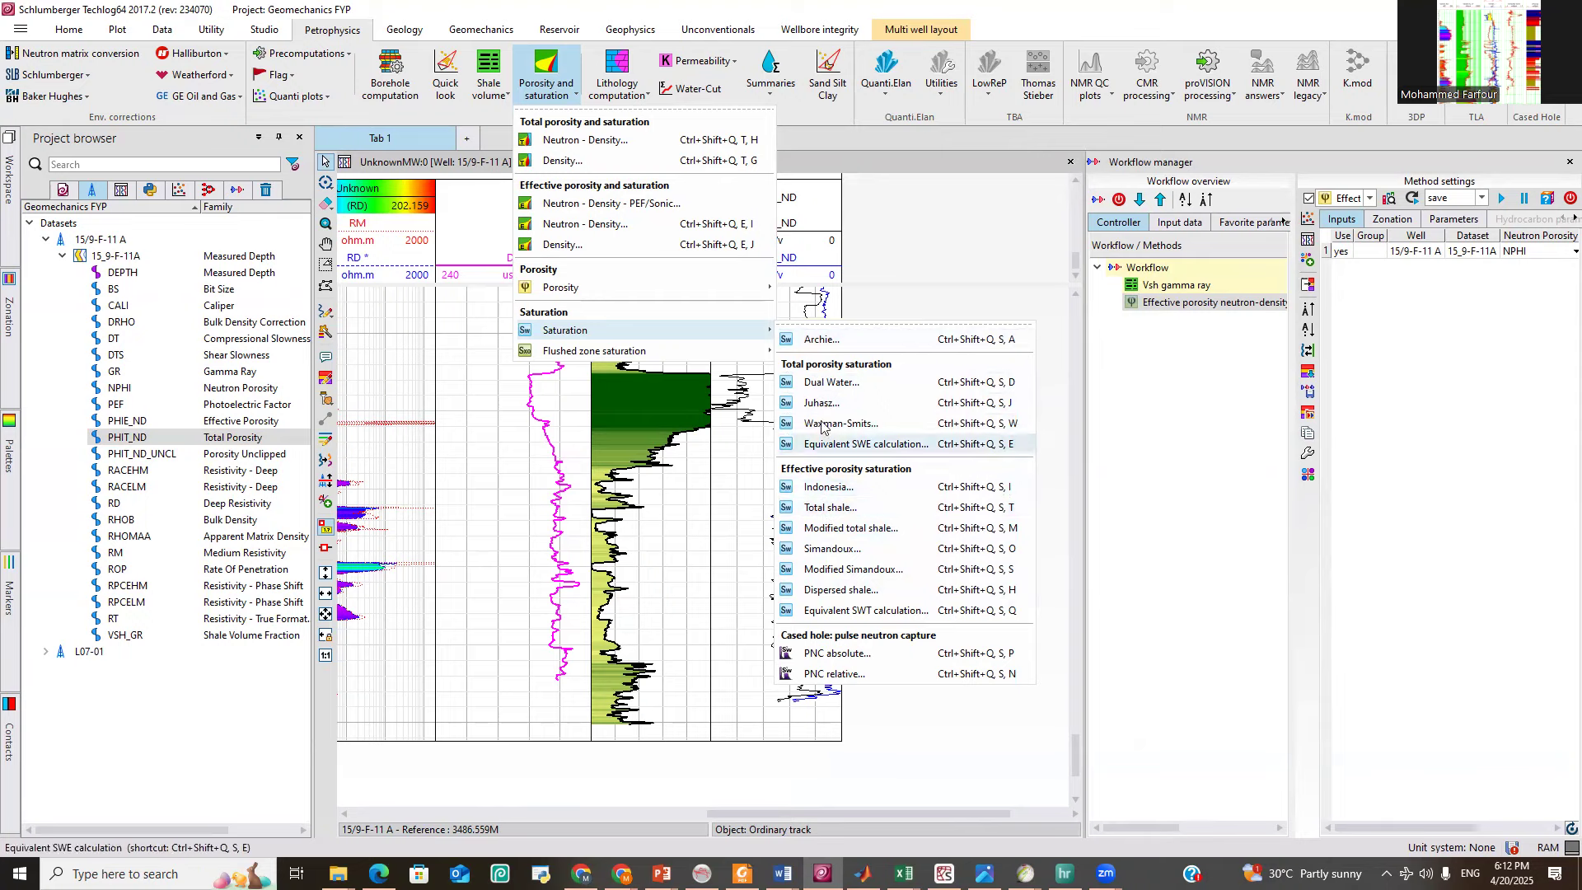
click(827, 340)
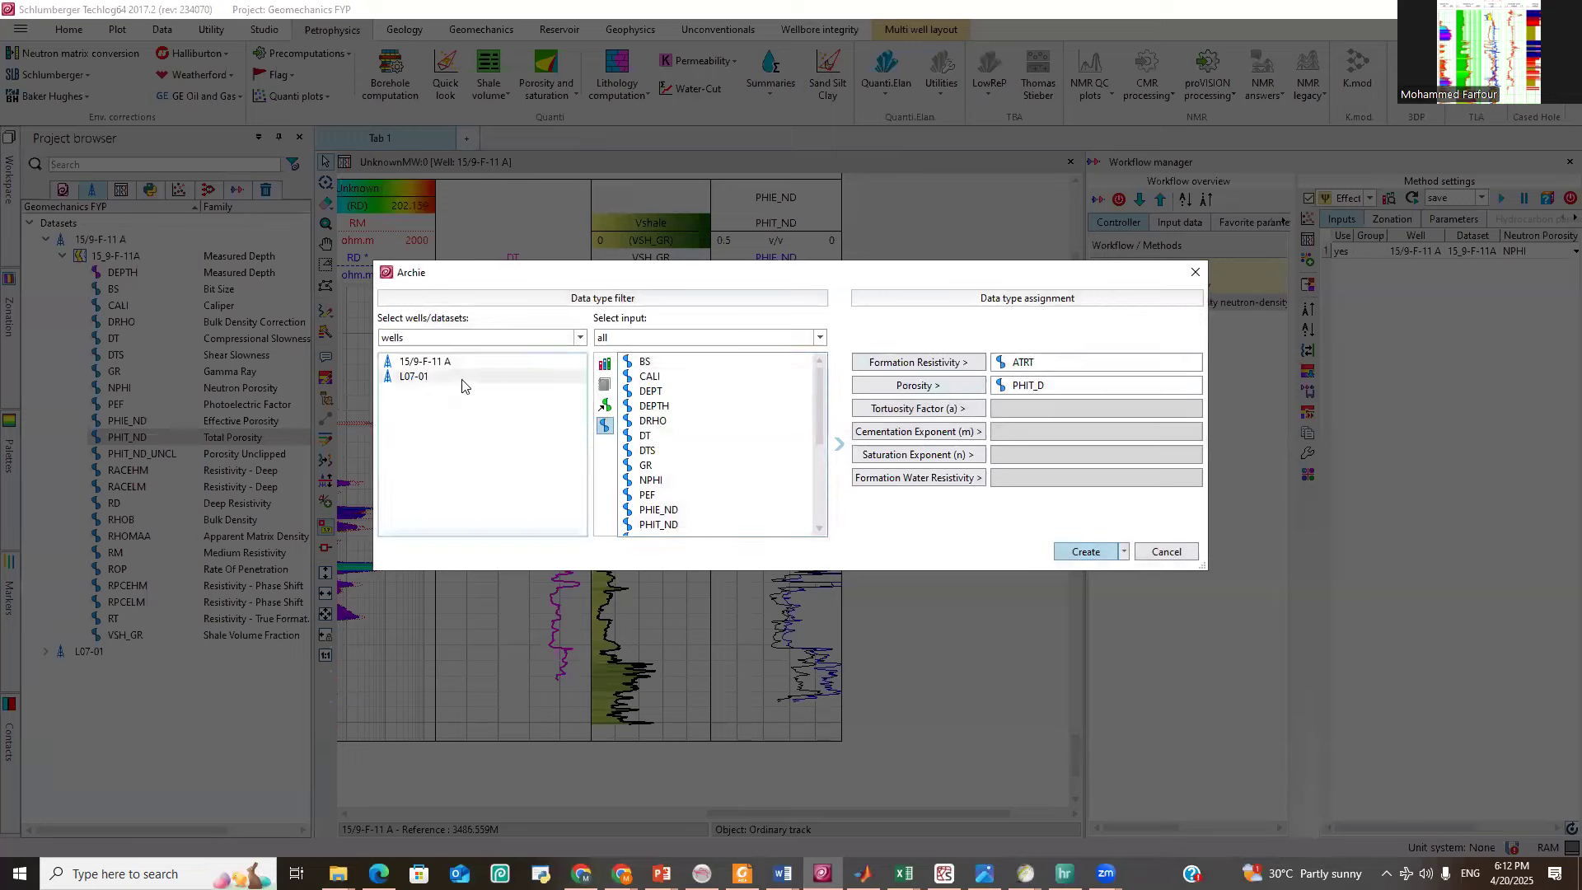
click(428, 364)
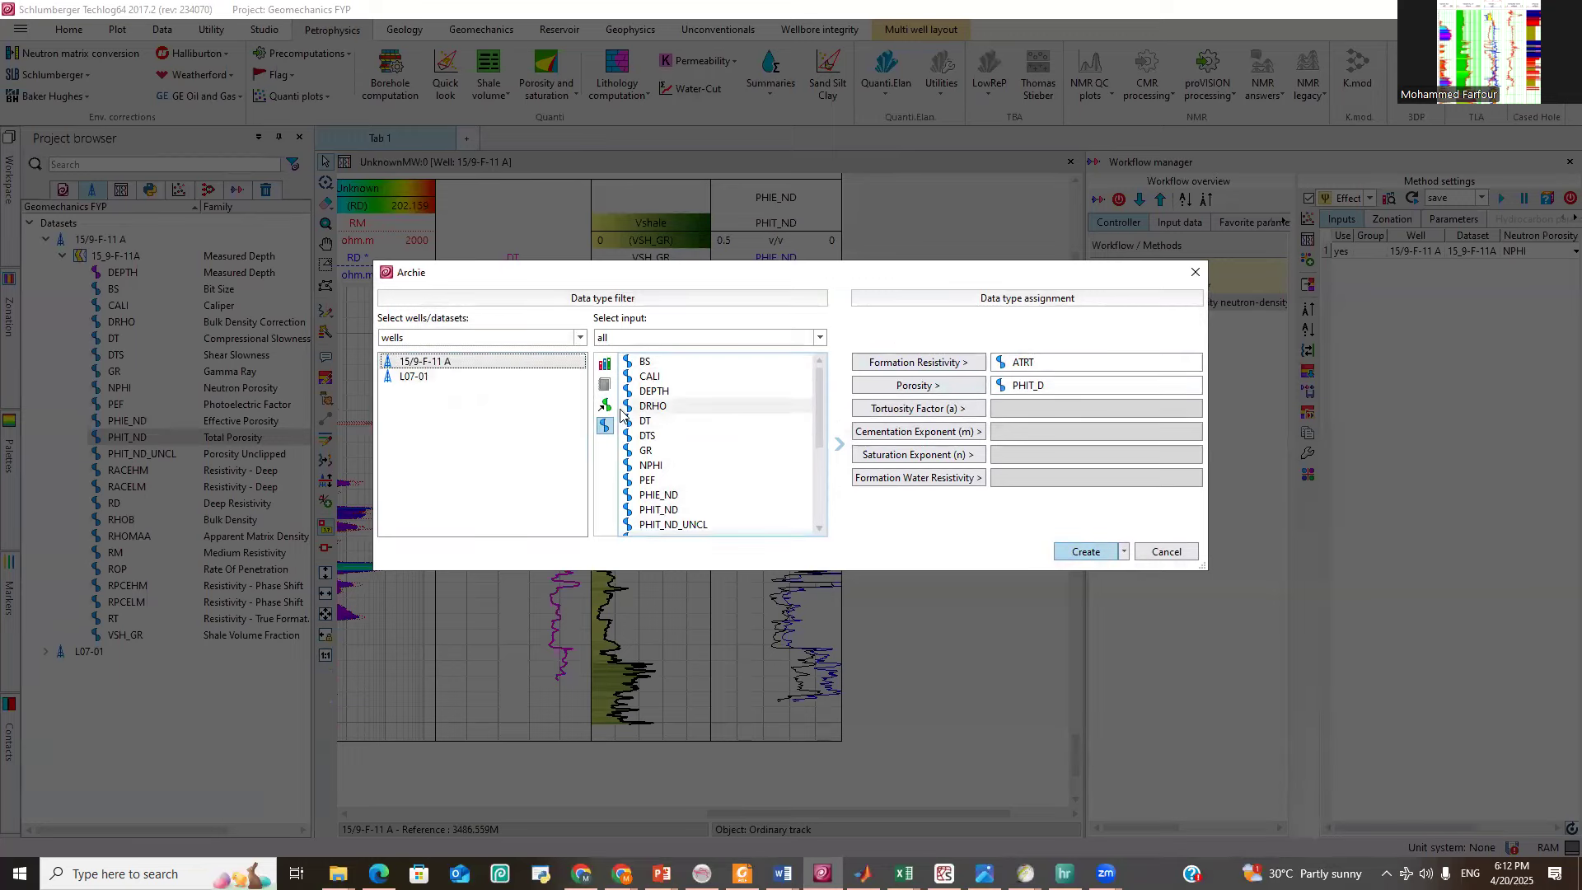
scroll(660, 485, down, 3)
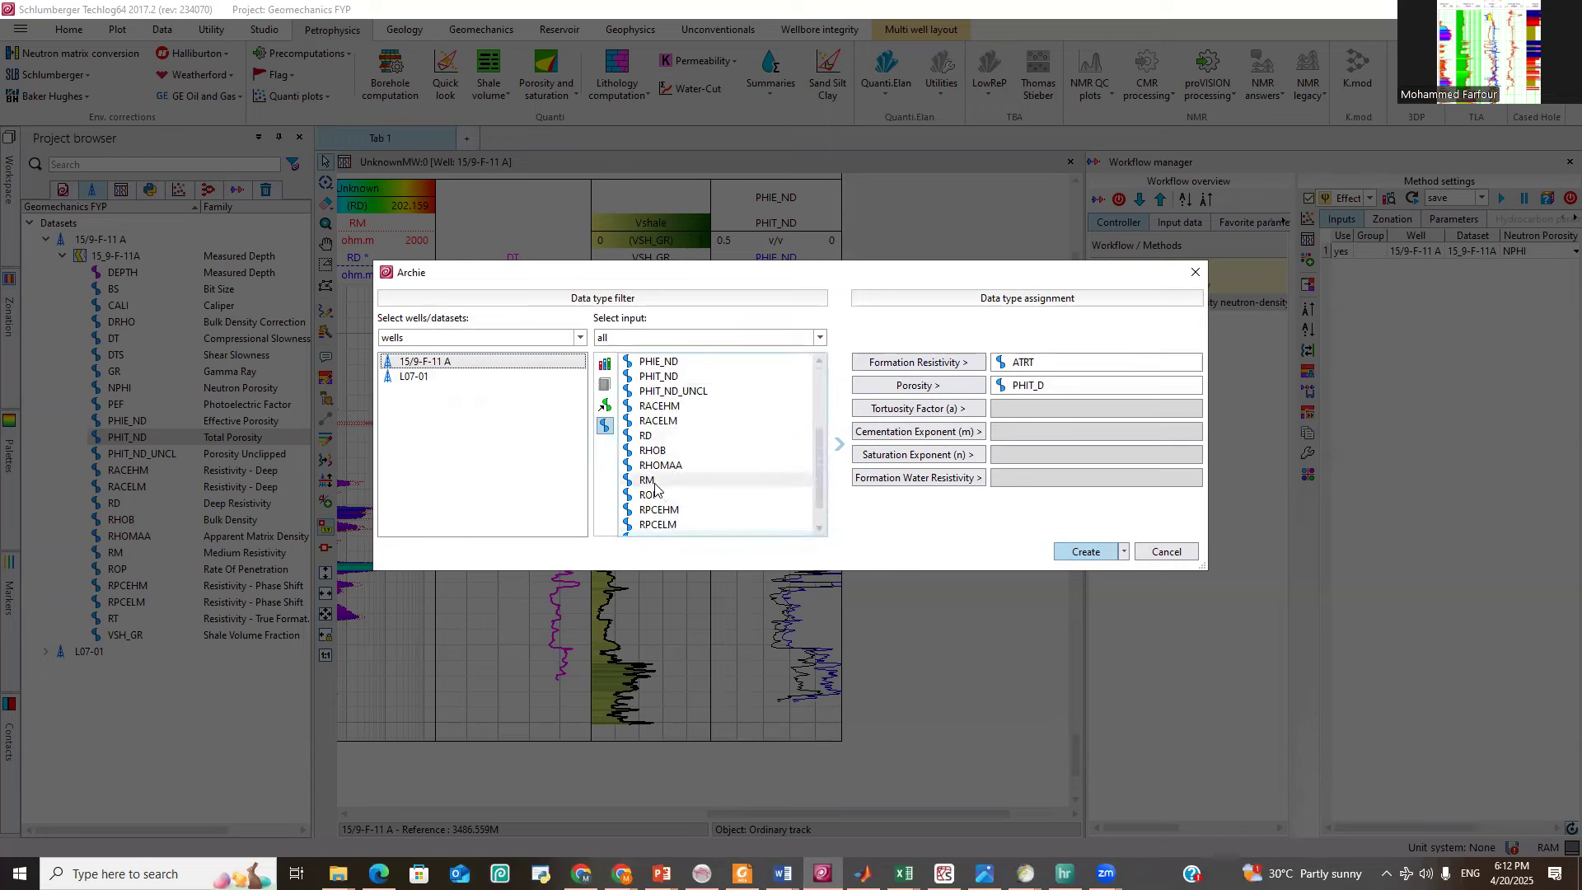
scroll(651, 484, down, 1)
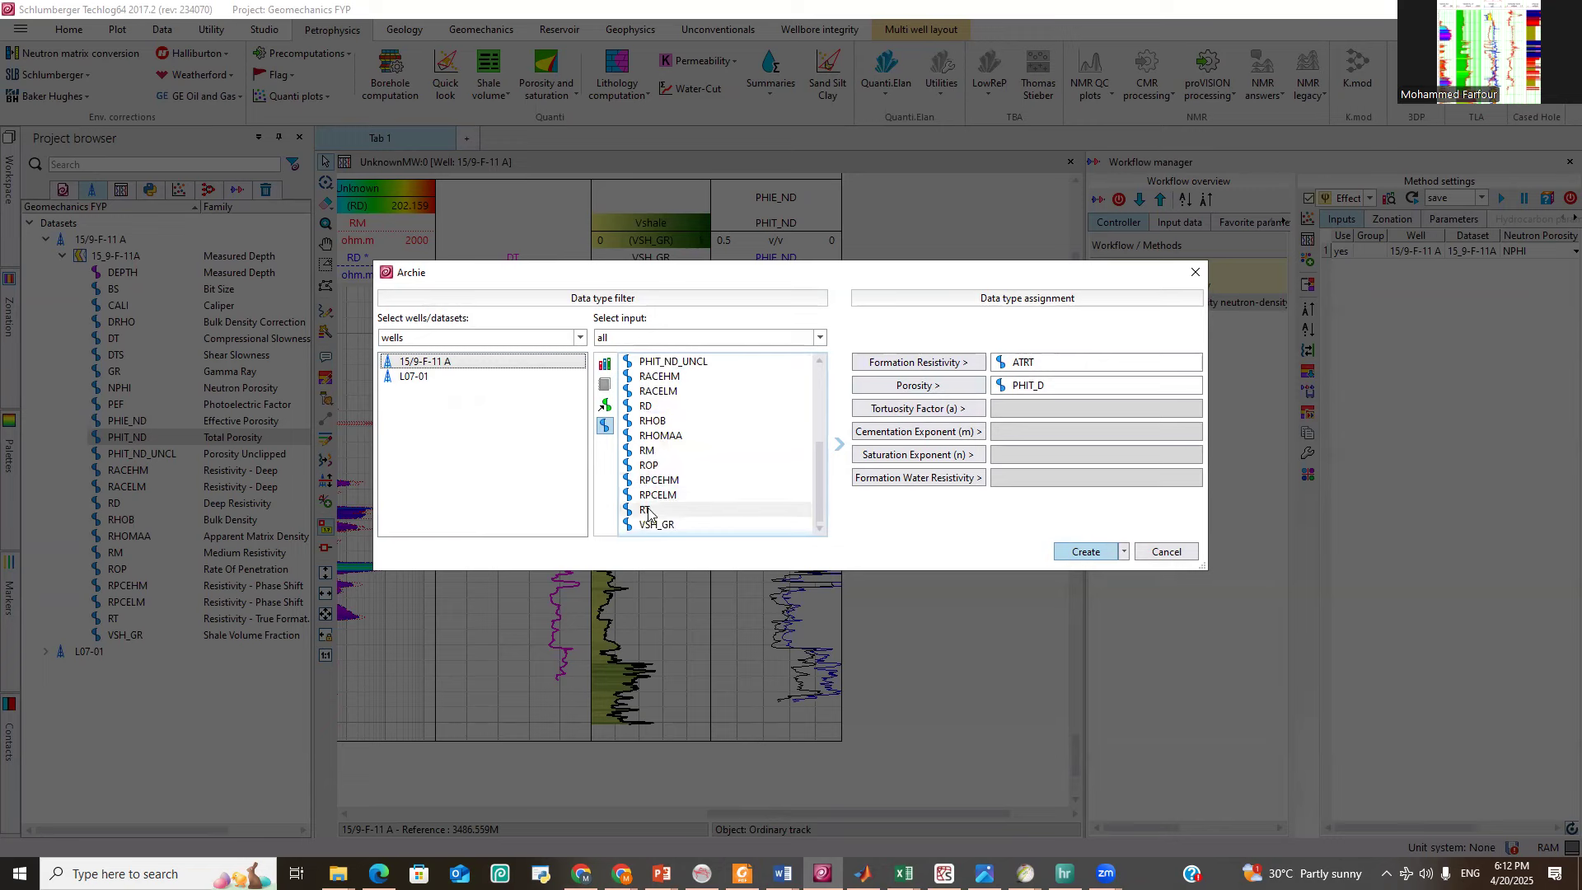
click(647, 406)
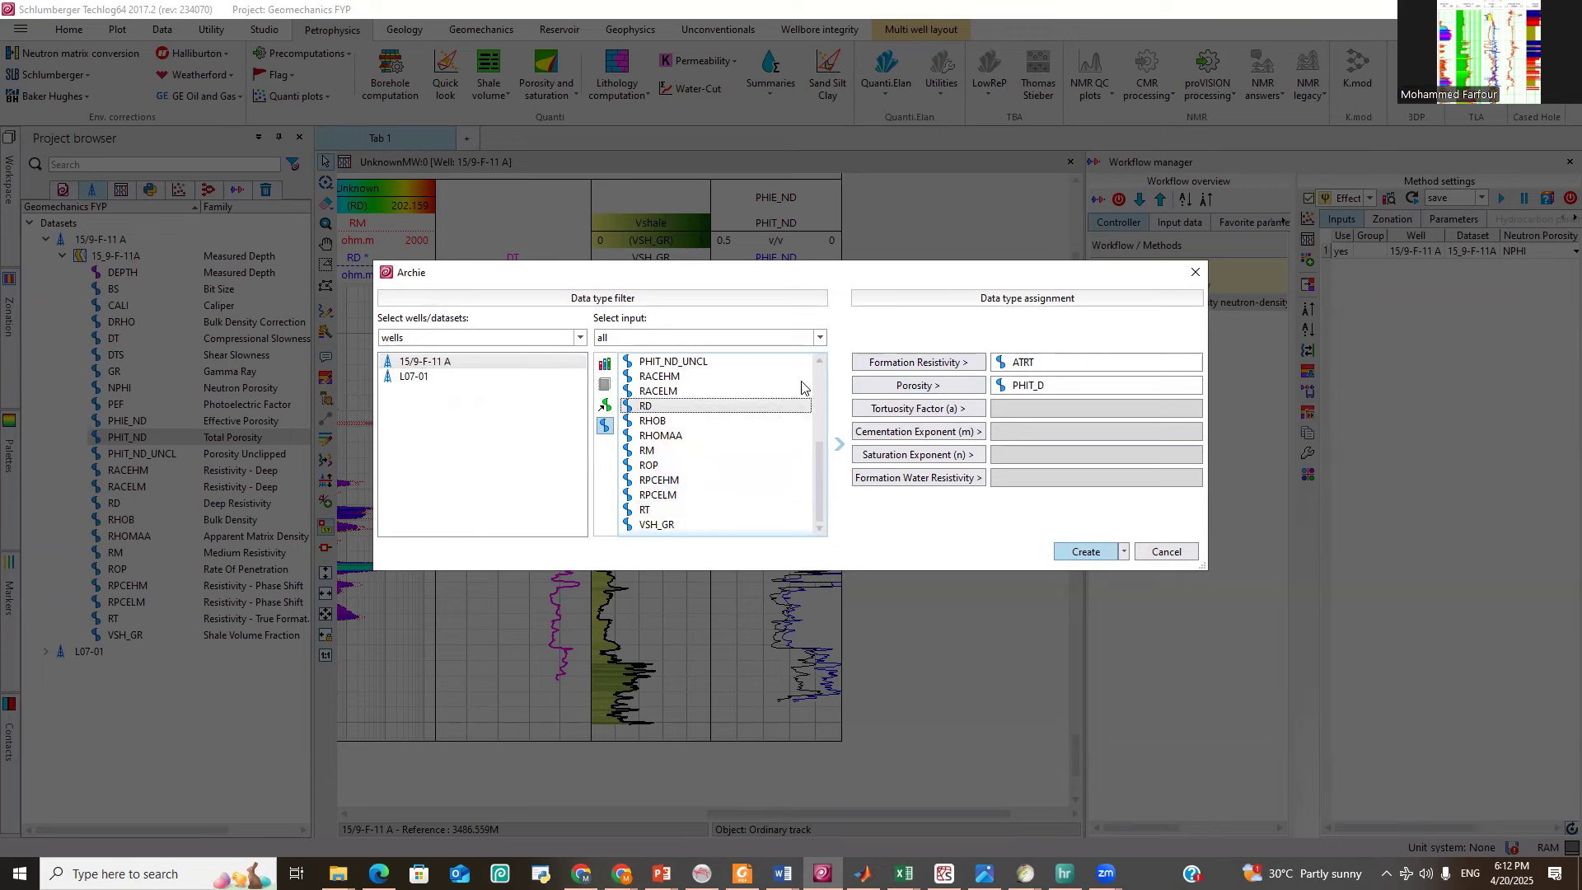
click(899, 362)
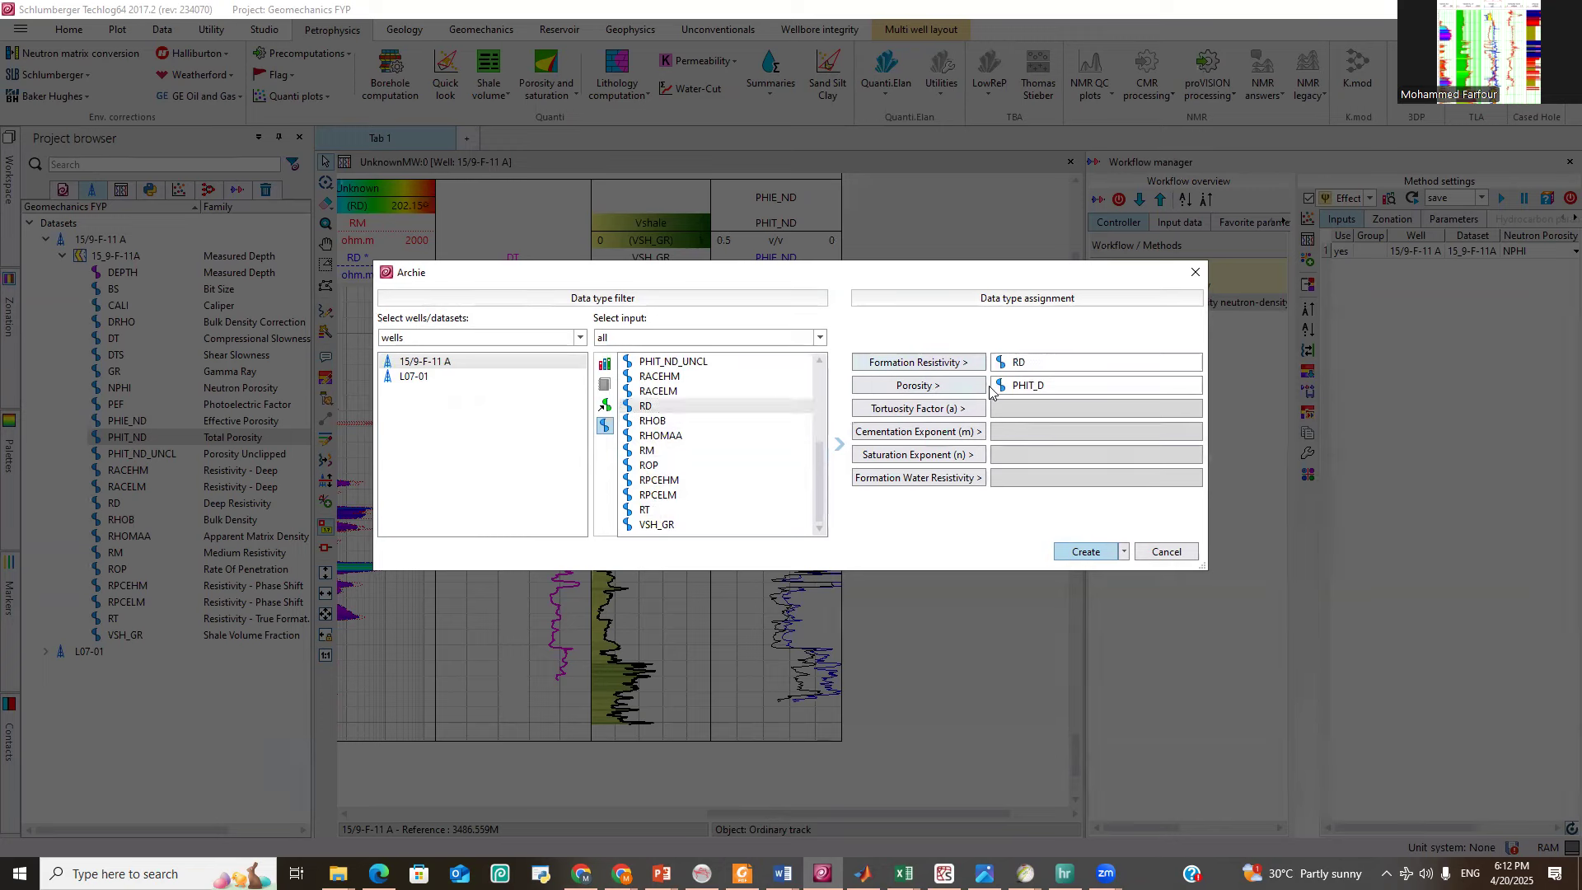
Assign PHIE_ND as the Porosity input and create the Archie saturation method.
scroll(675, 453, up, 3)
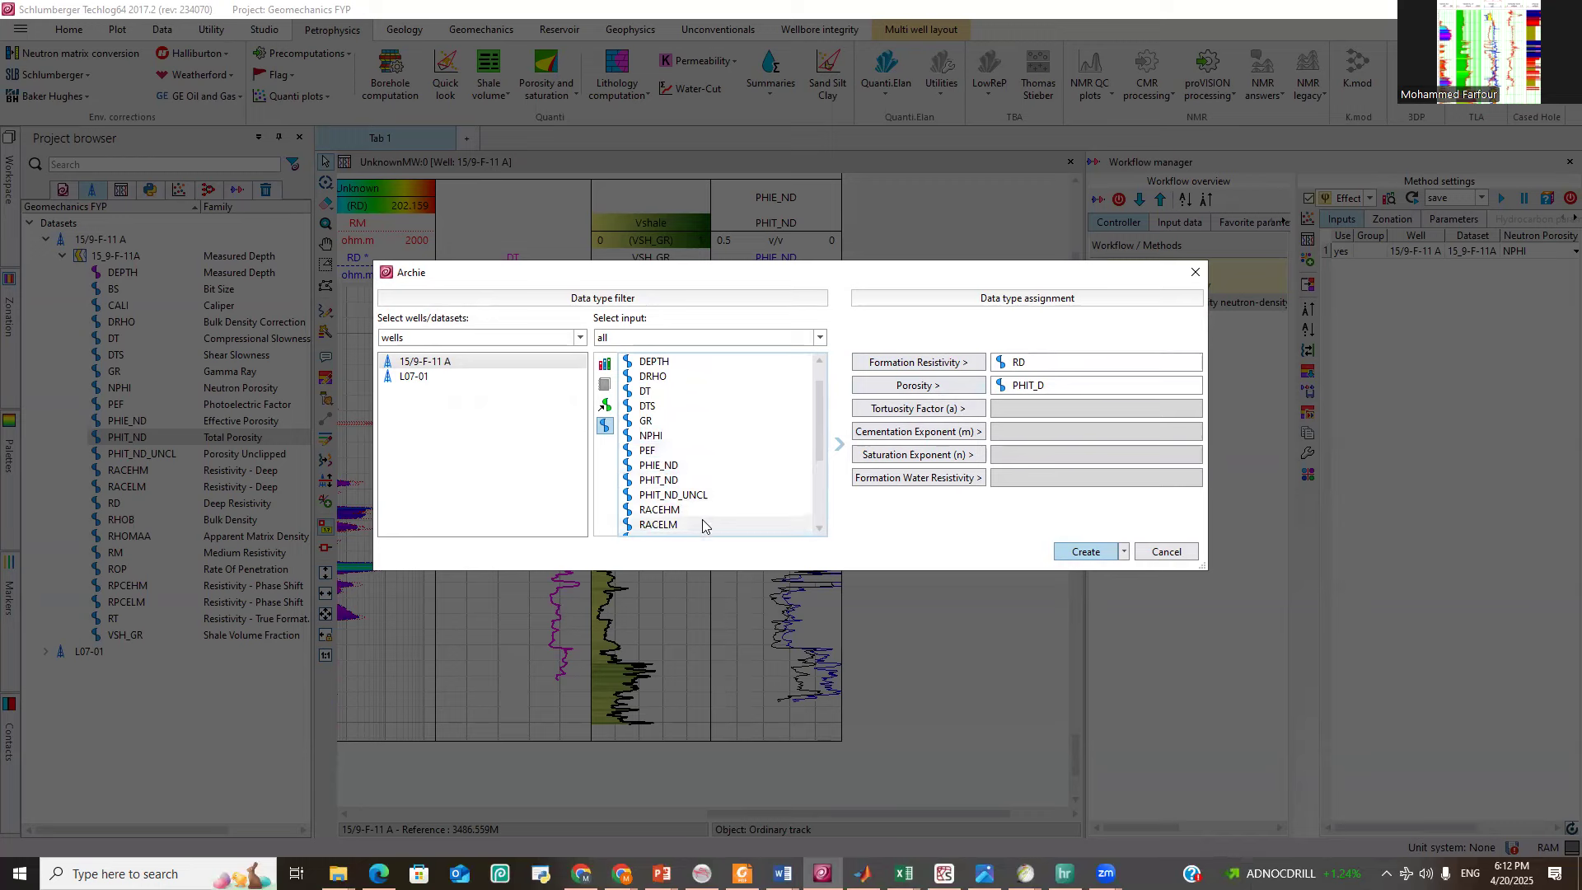
click(669, 467)
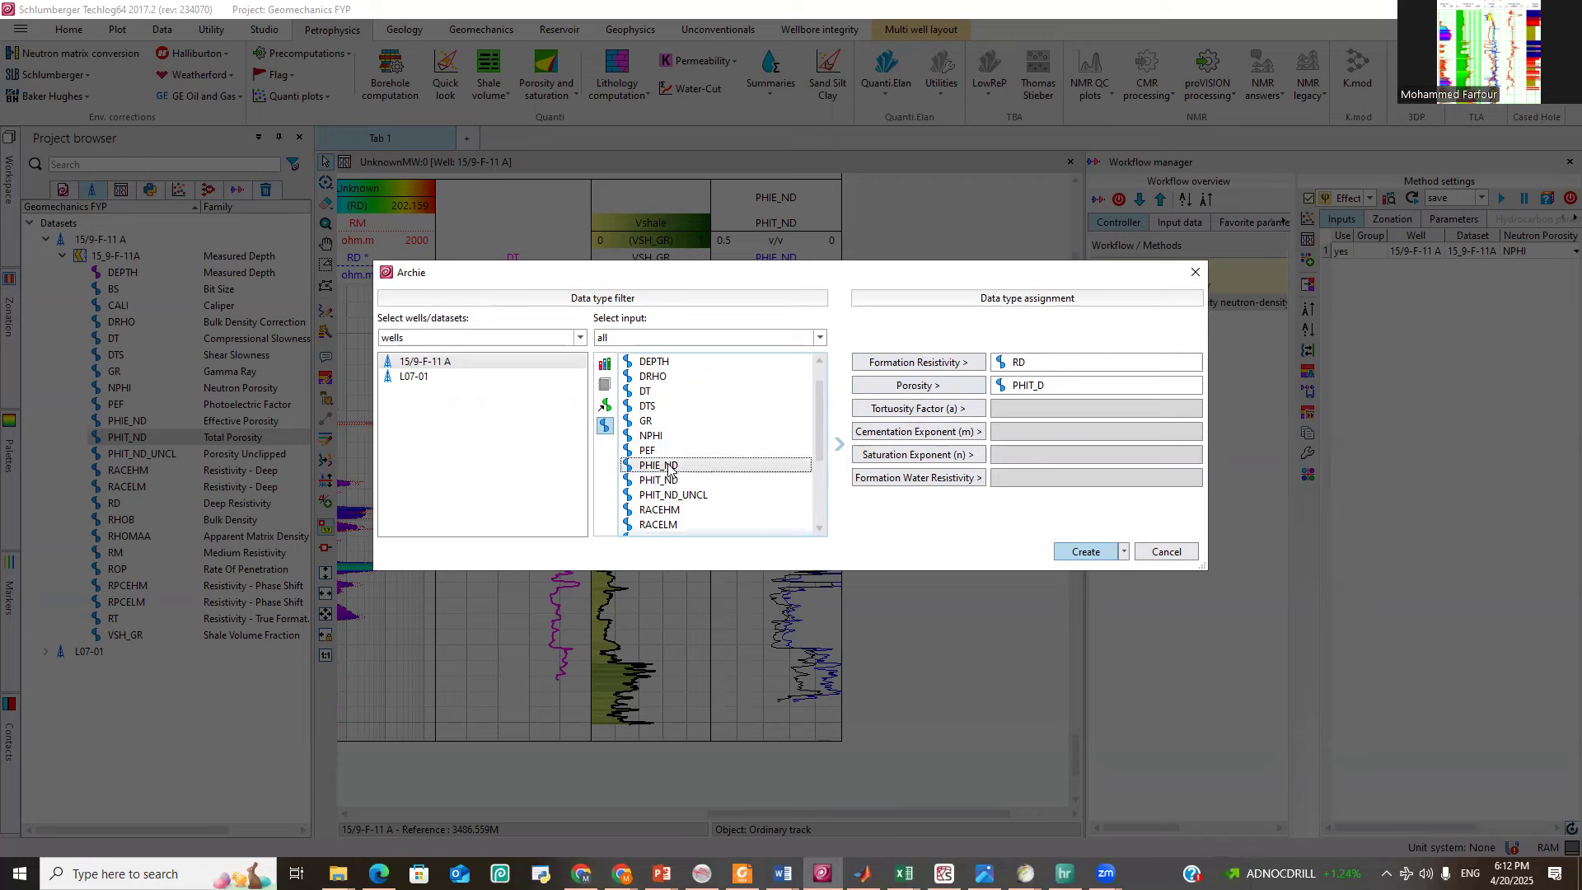
click(937, 388)
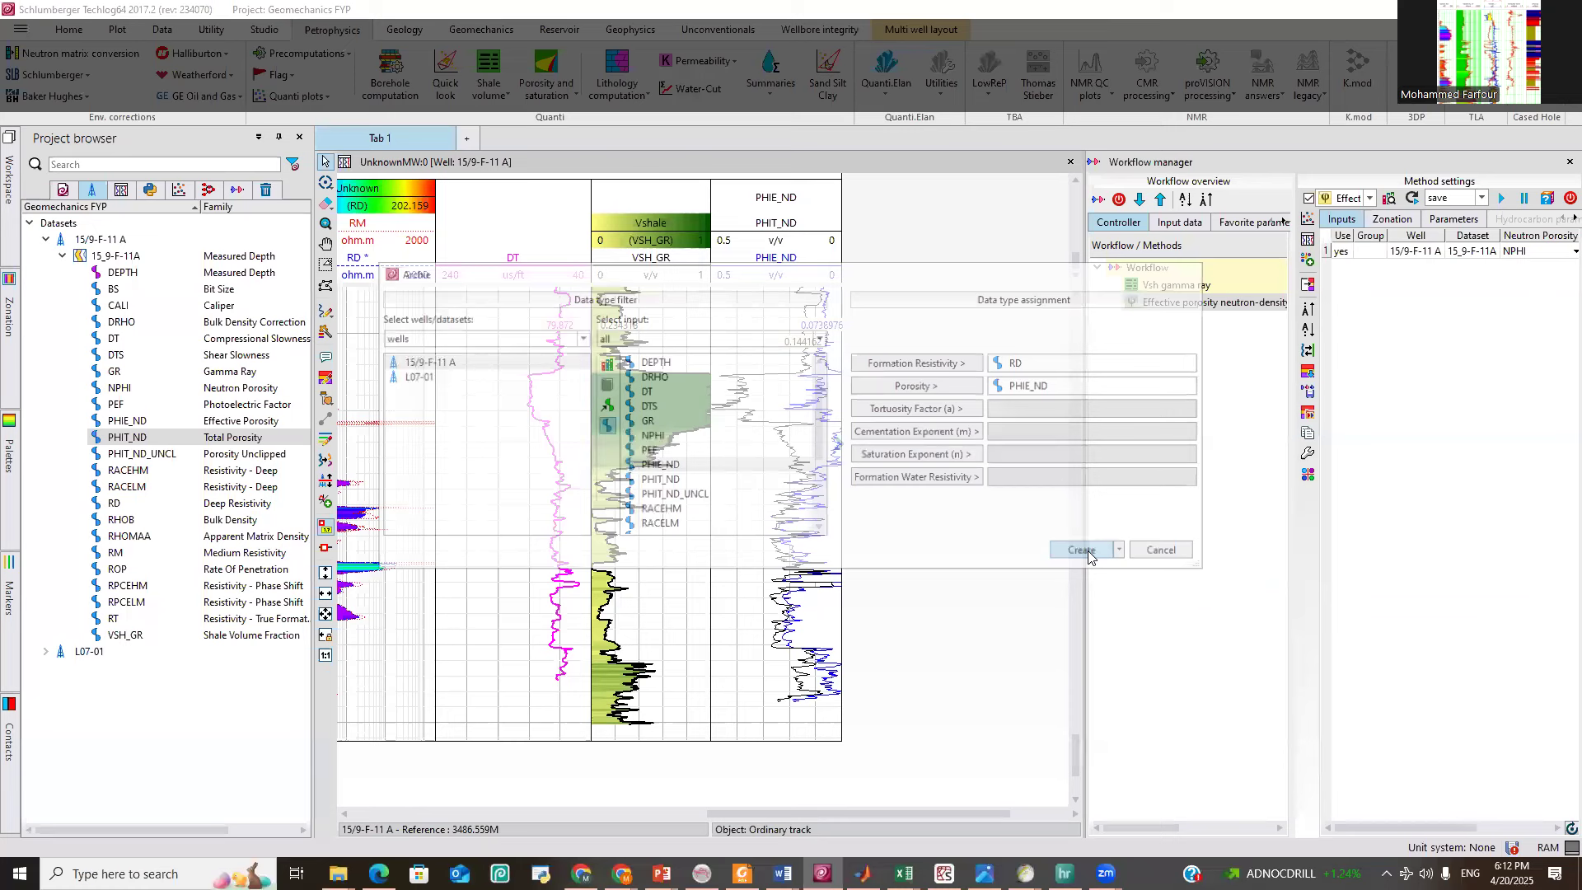
click(1088, 552)
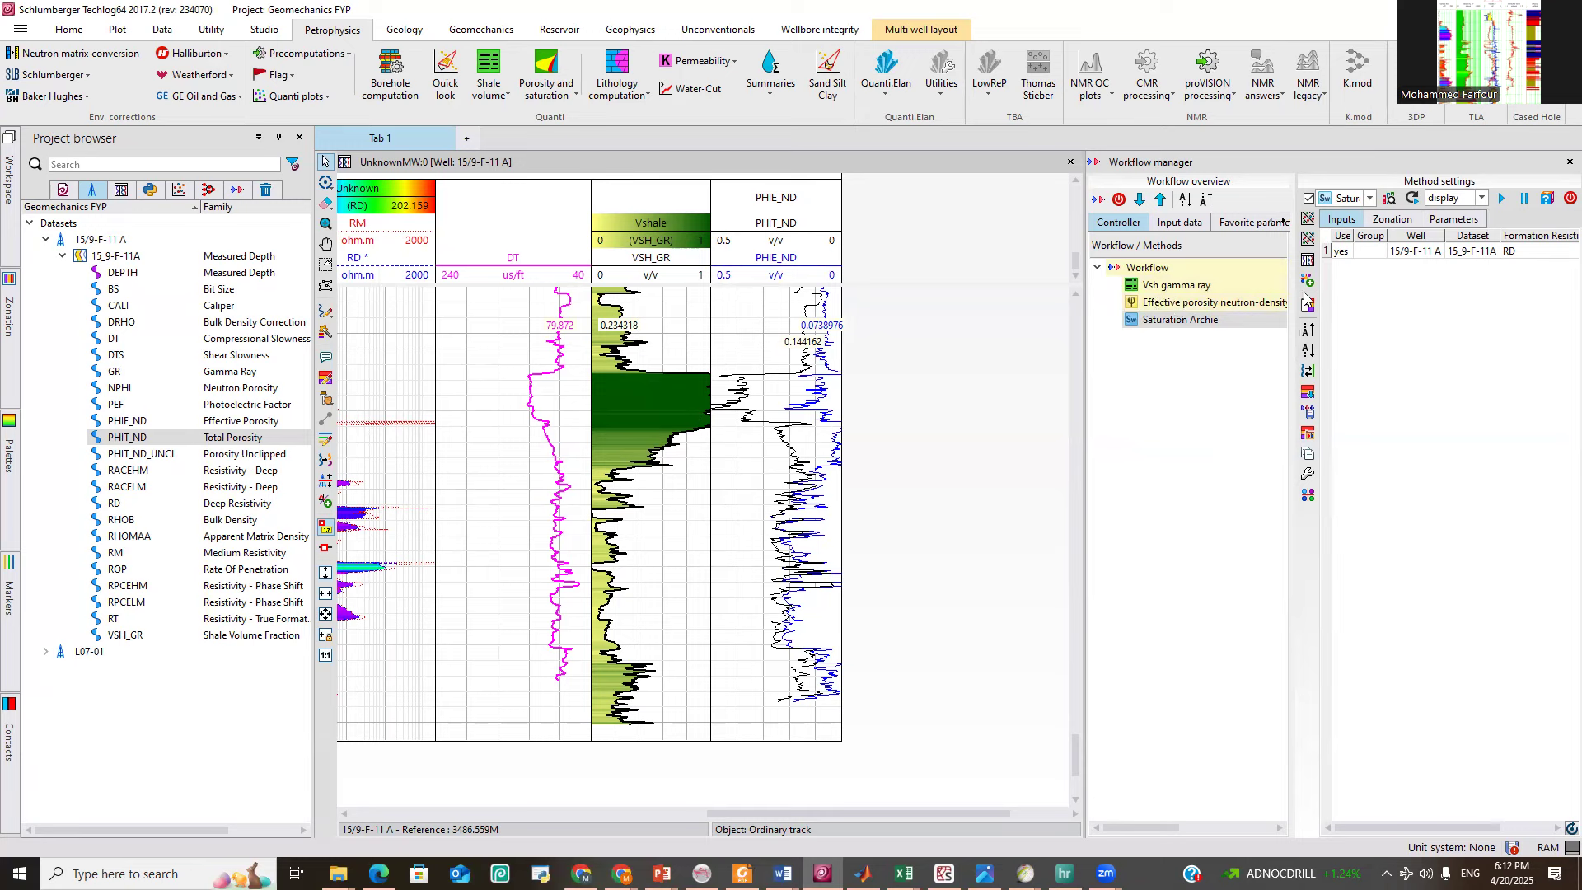
Transpose the Archie parameter table and review the a, m, n and Rw values for zone ALL.
drag(1292, 291, 1214, 291)
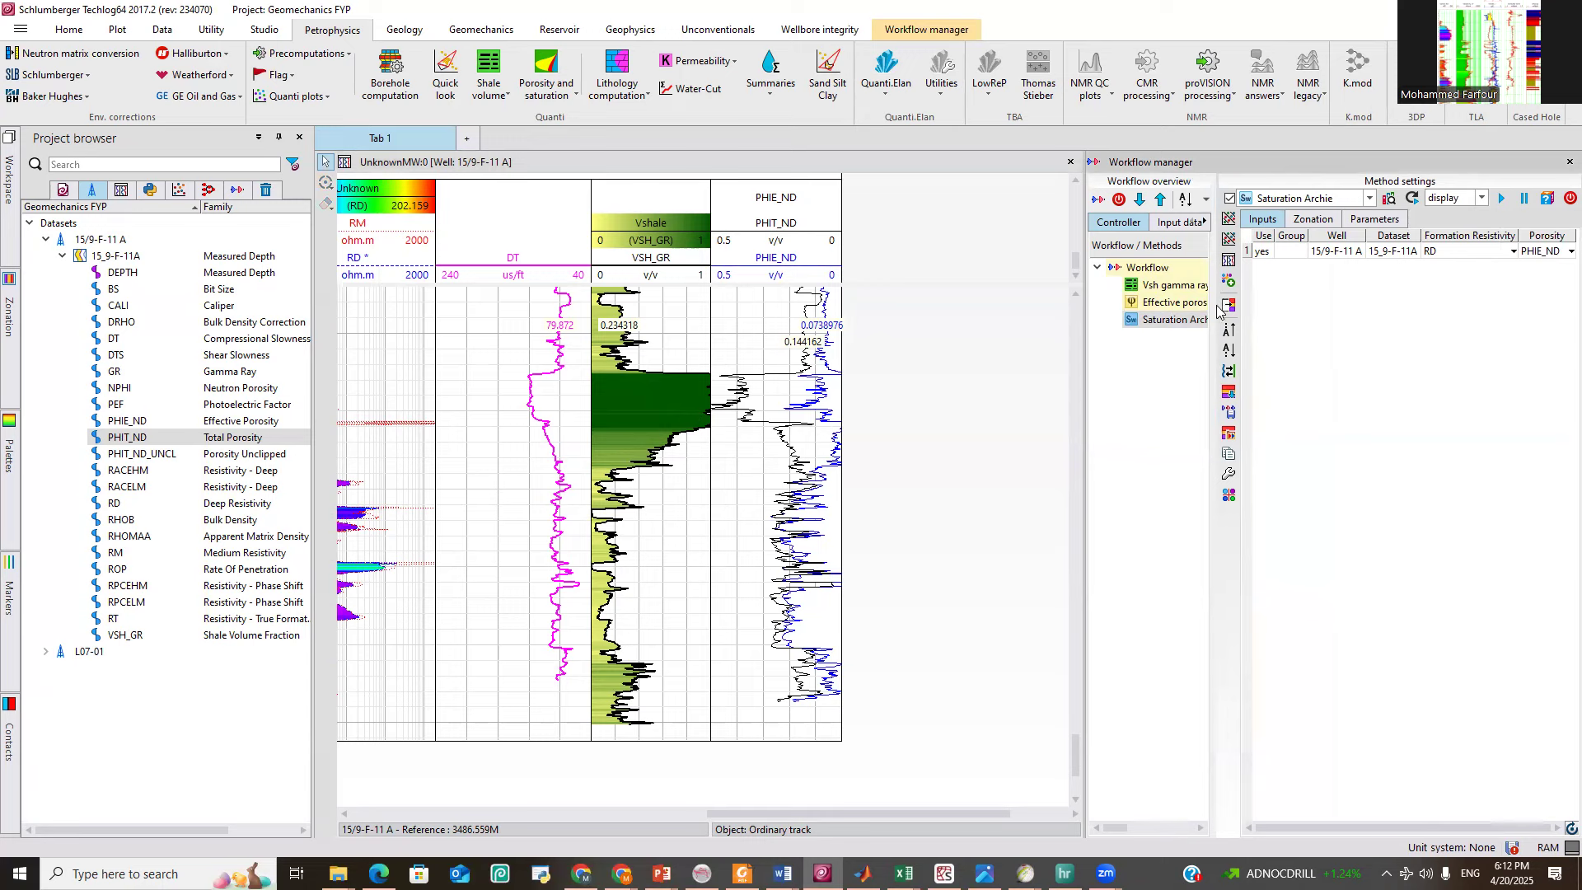
drag(1219, 320, 1262, 319)
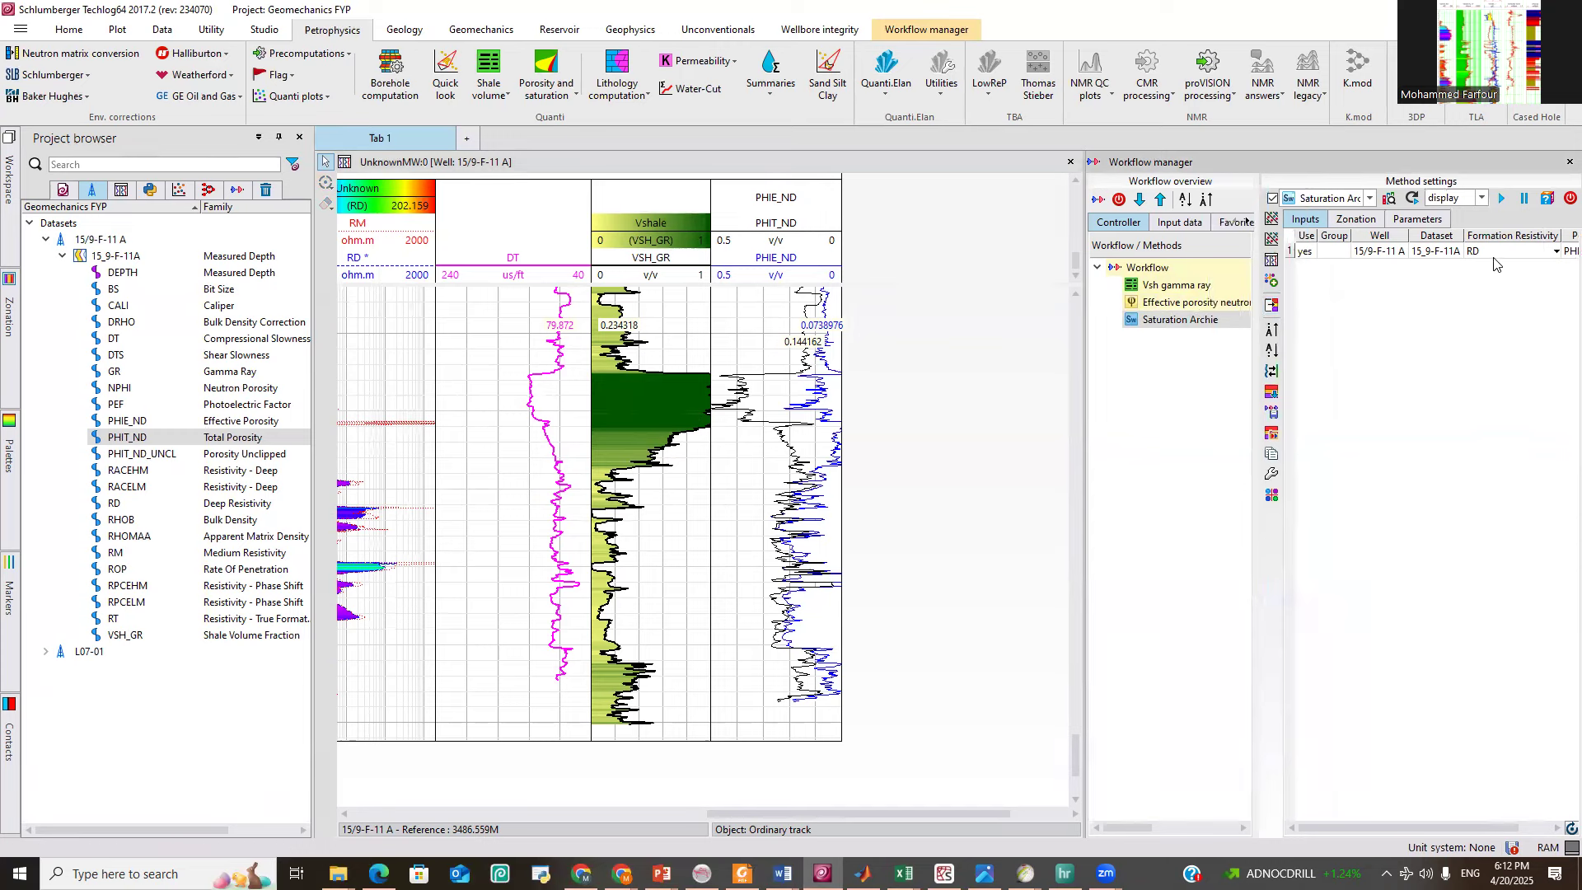
click(1419, 220)
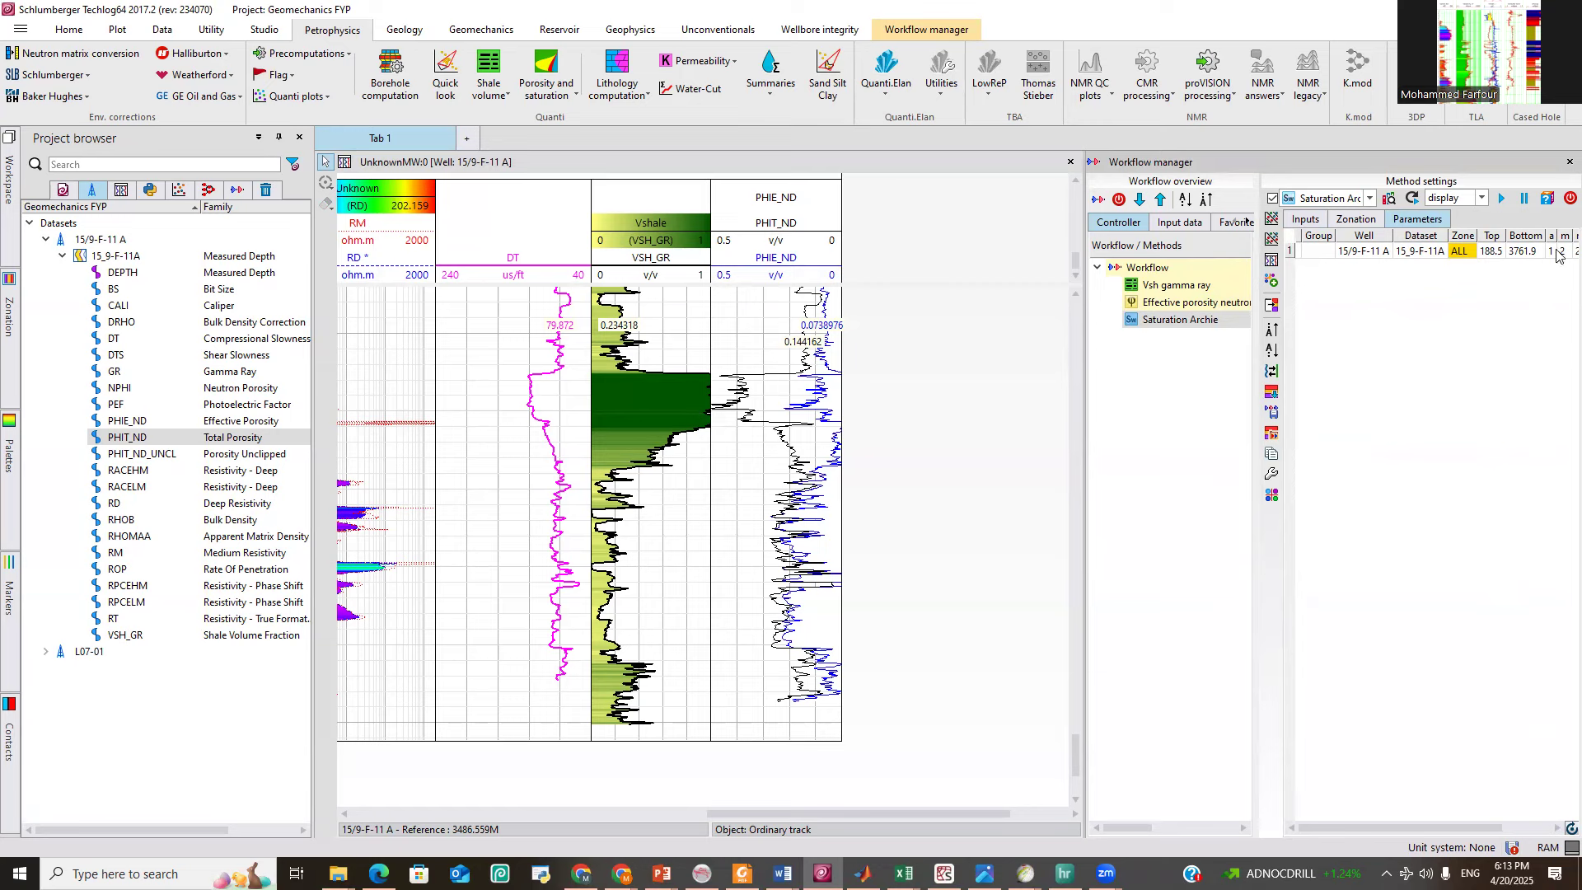
click(1568, 829)
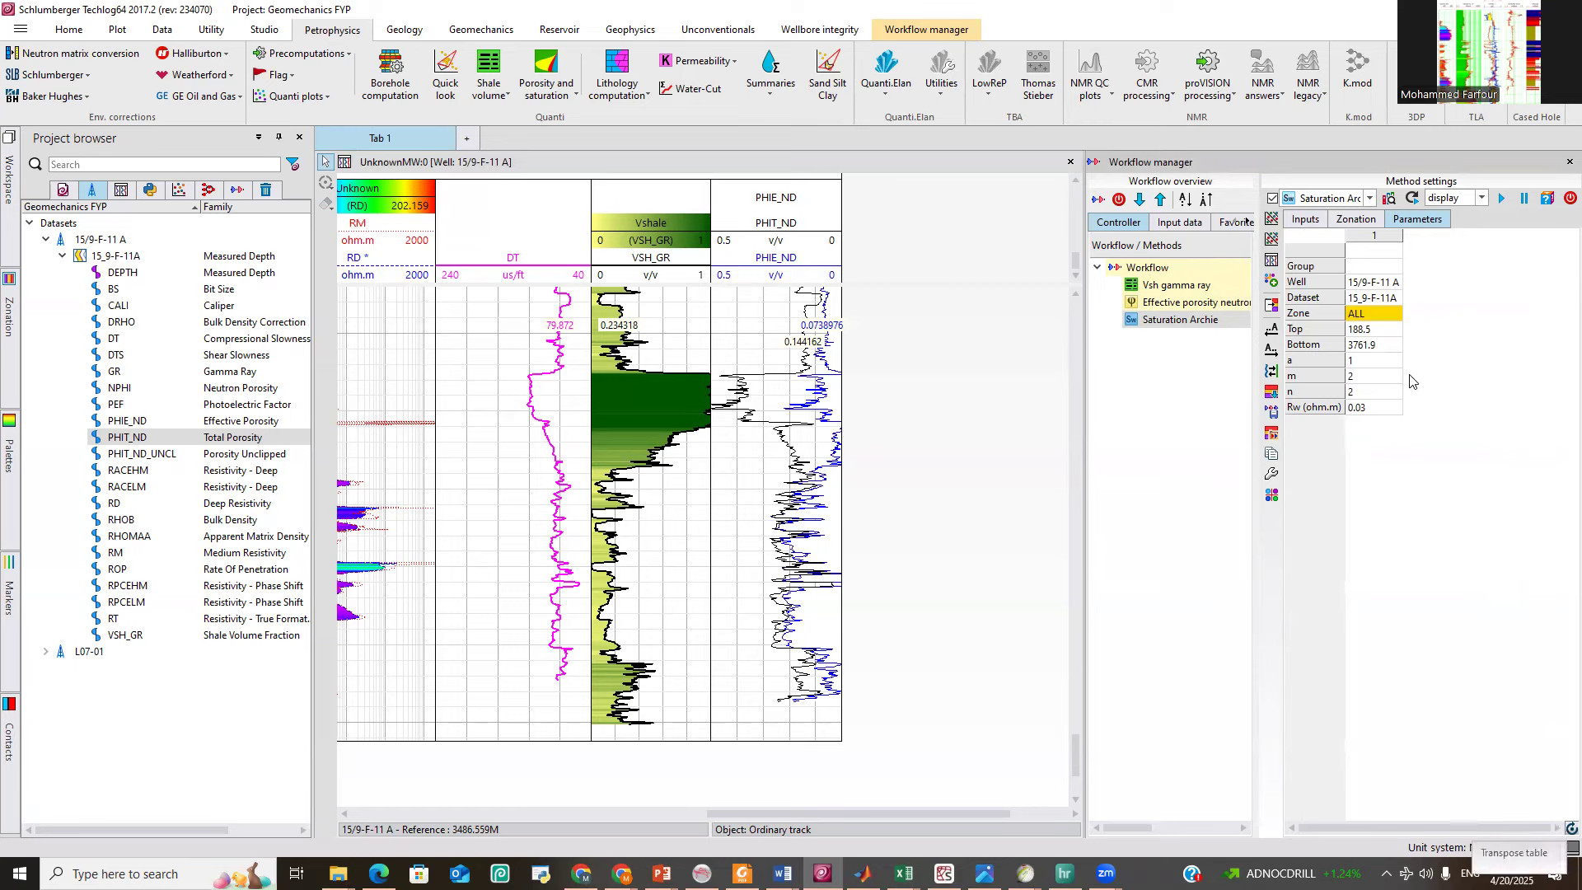
mouse_move(1370, 395)
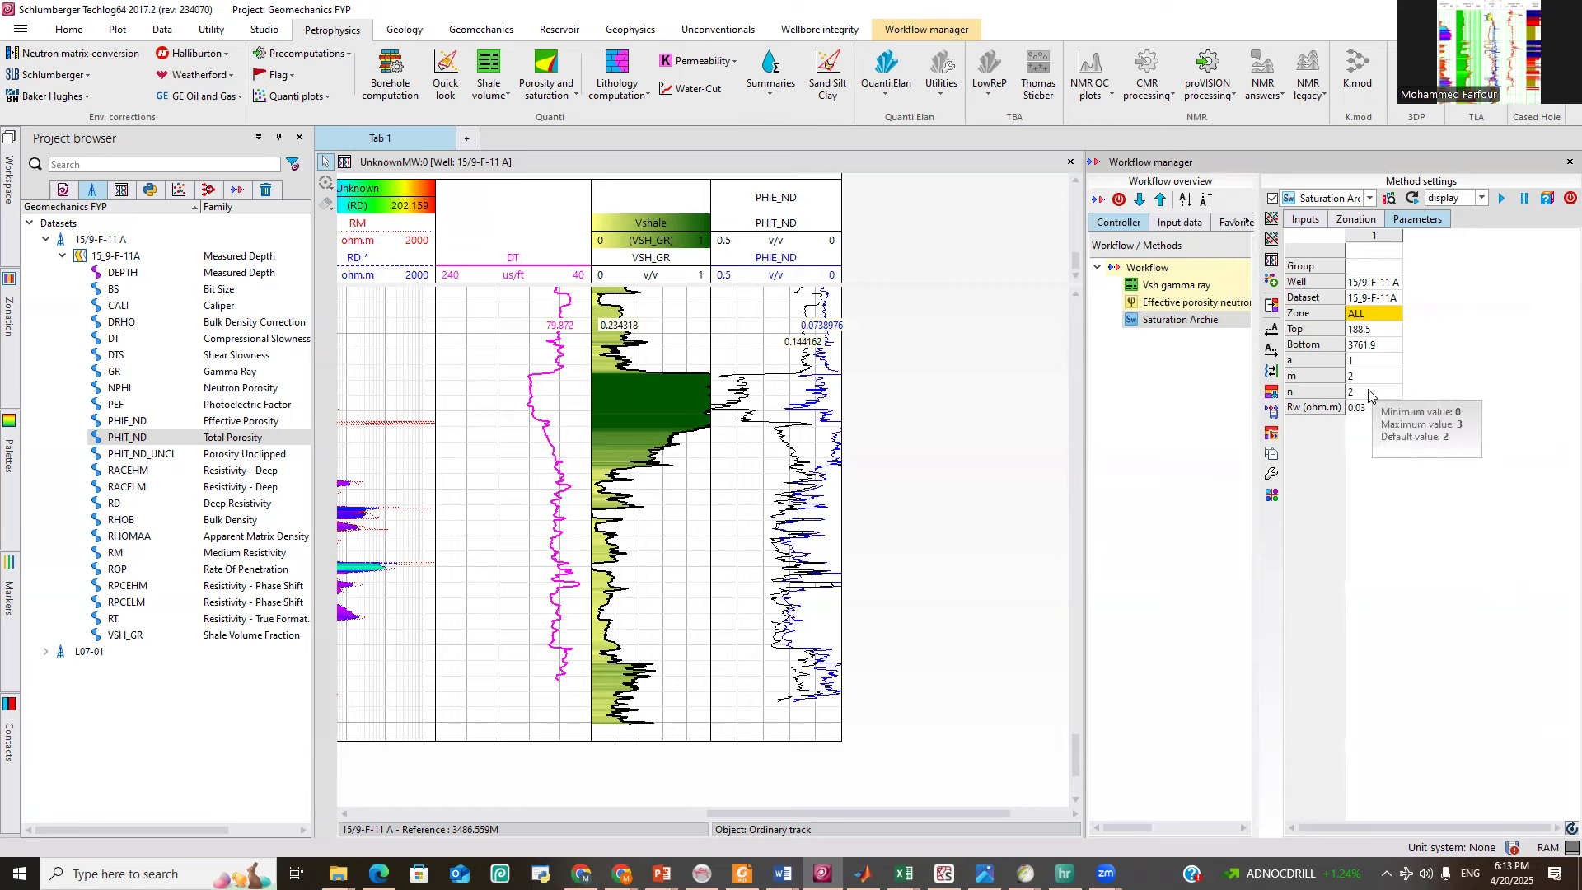
click(1369, 408)
mouse_move(1370, 410)
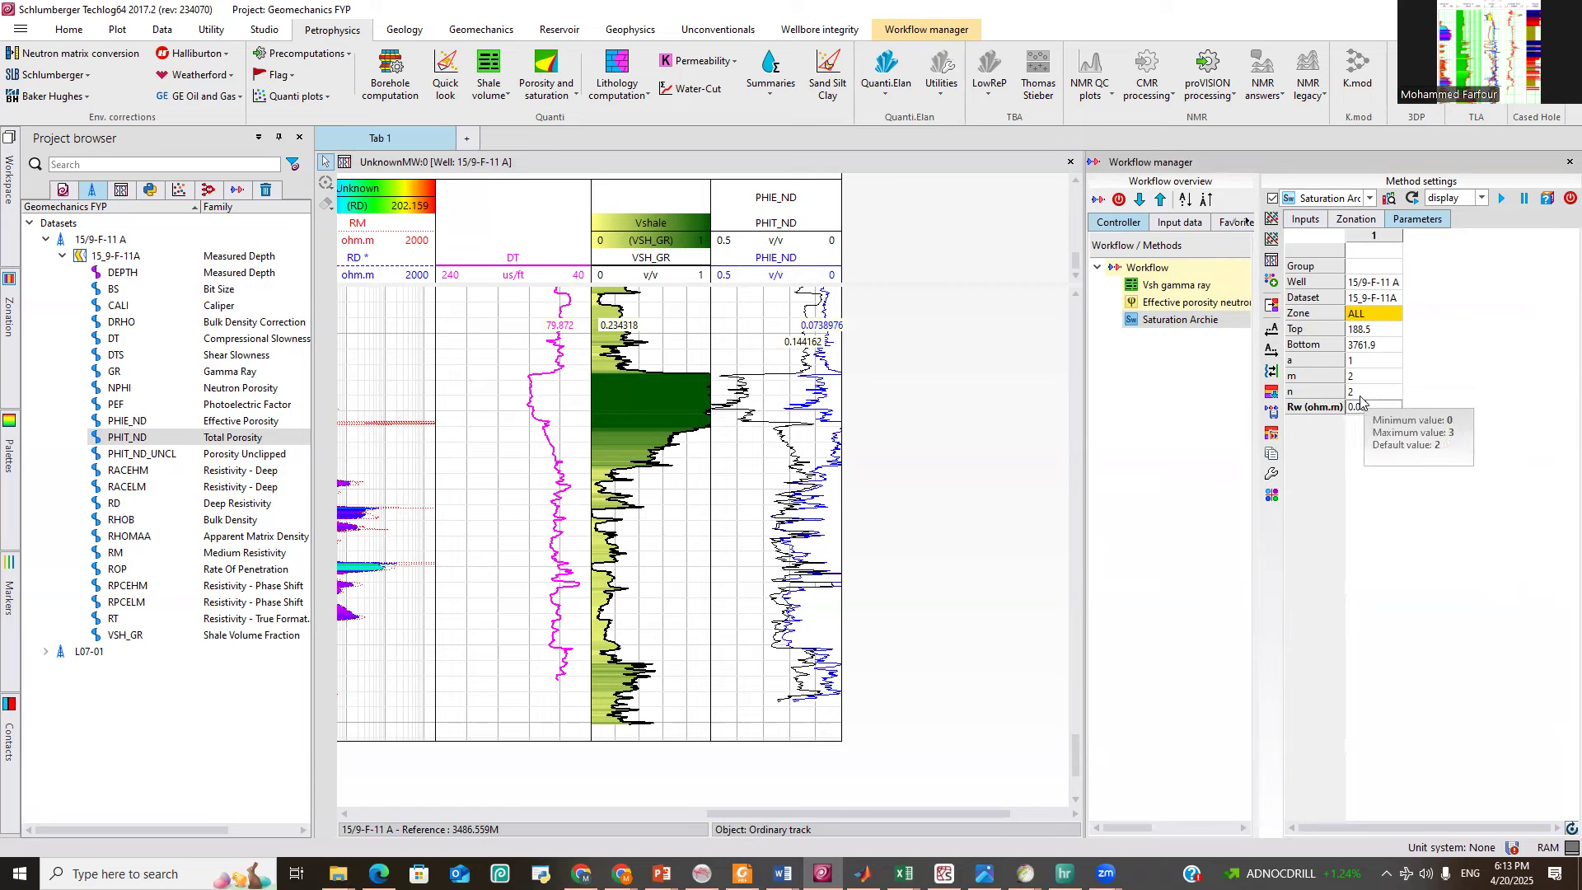
click(1358, 396)
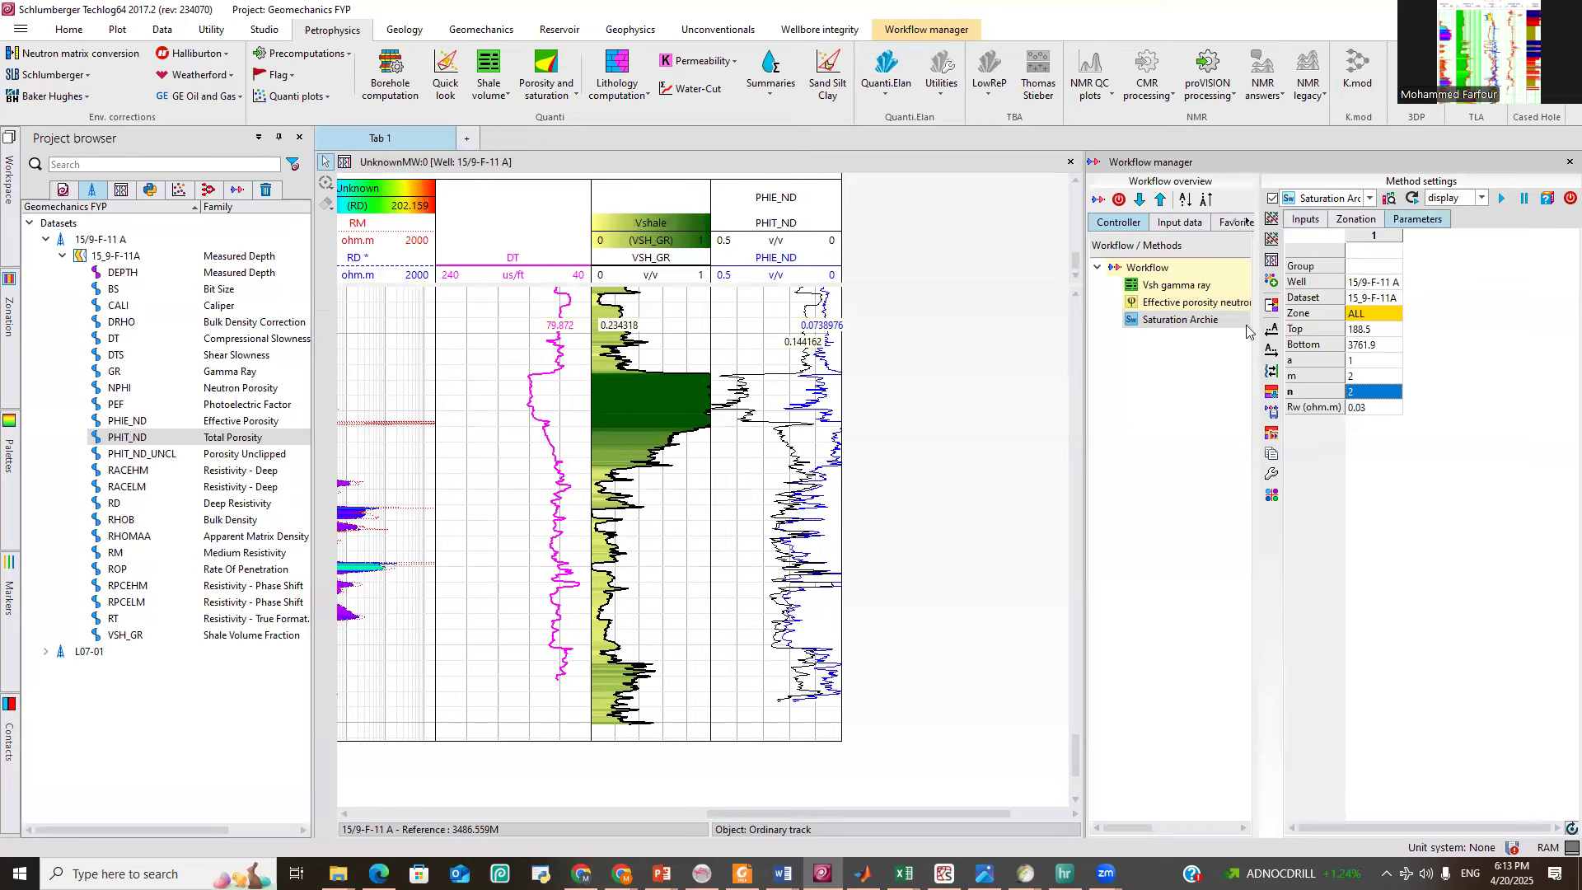
Set the Archie saturation method to save its results and run it.
click(1205, 450)
click(1484, 200)
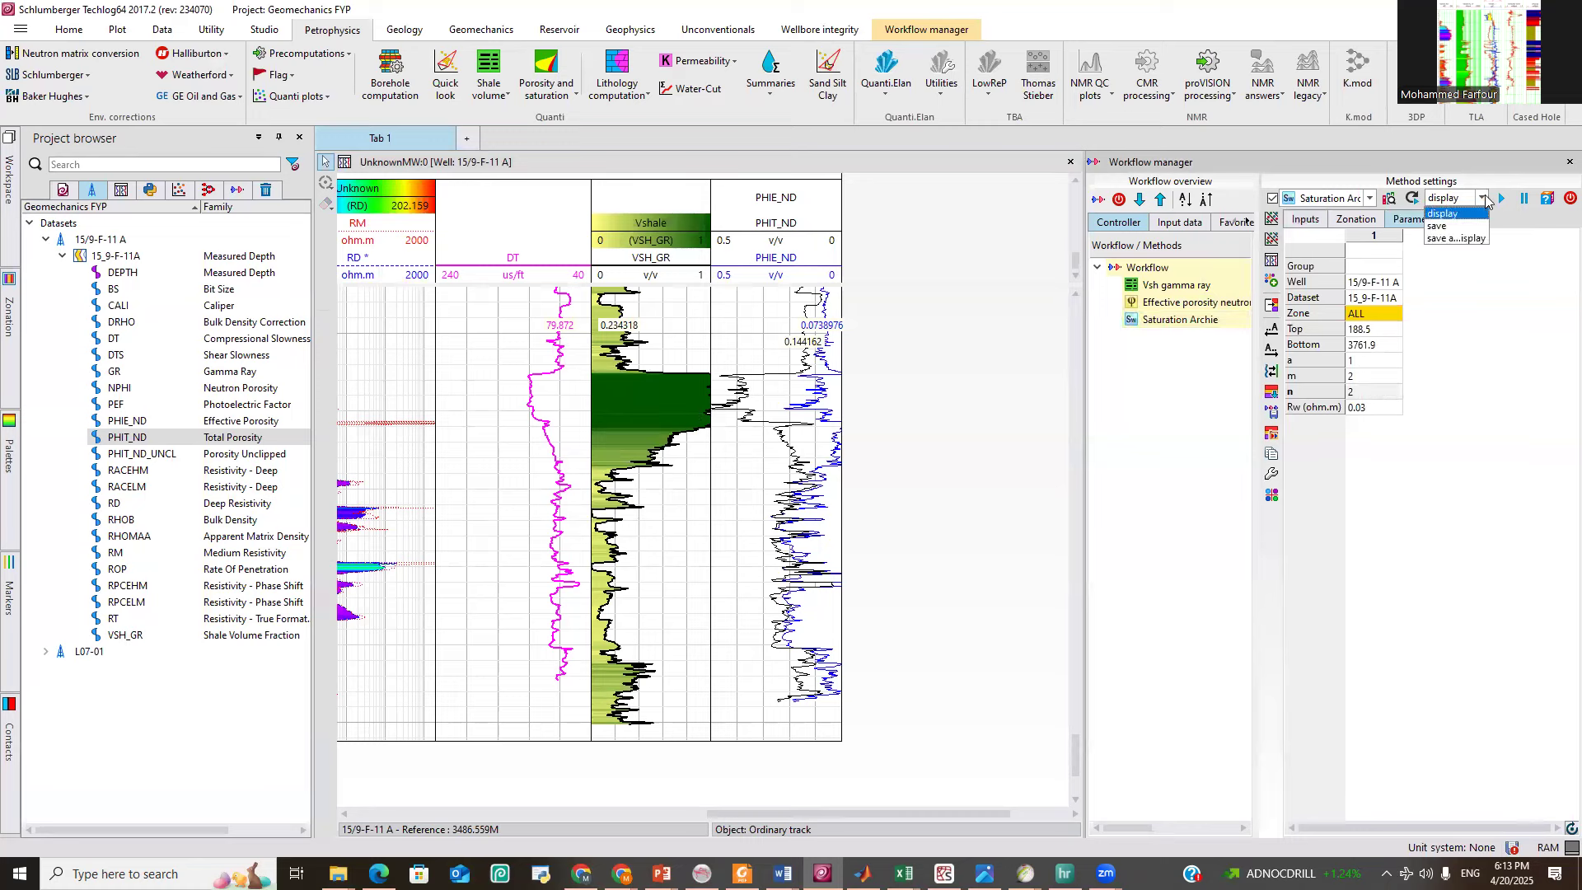
click(1452, 226)
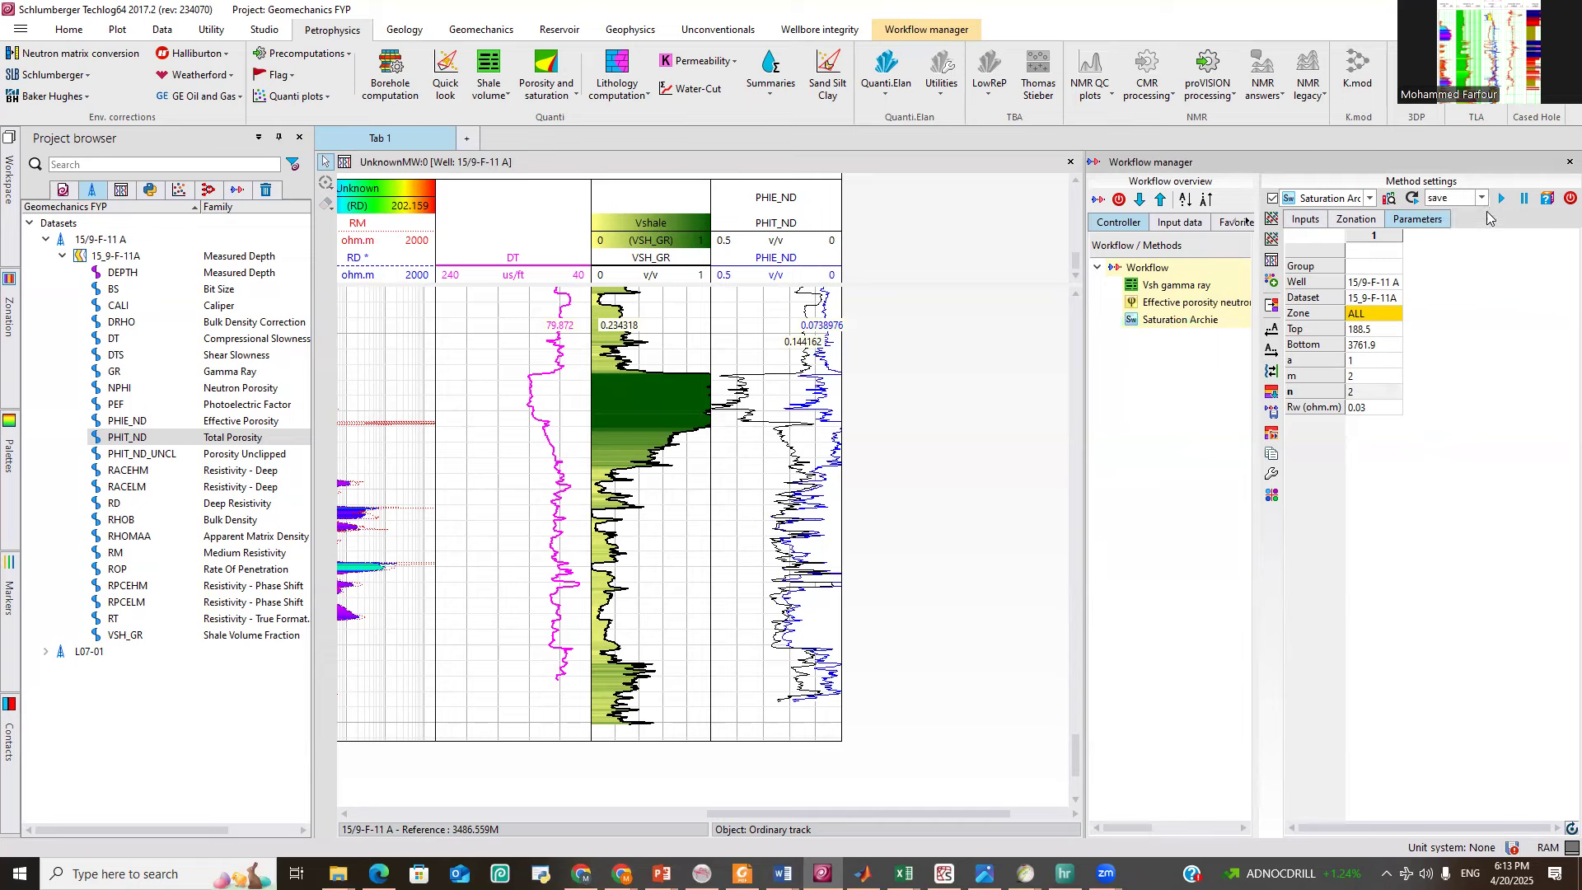
click(1503, 201)
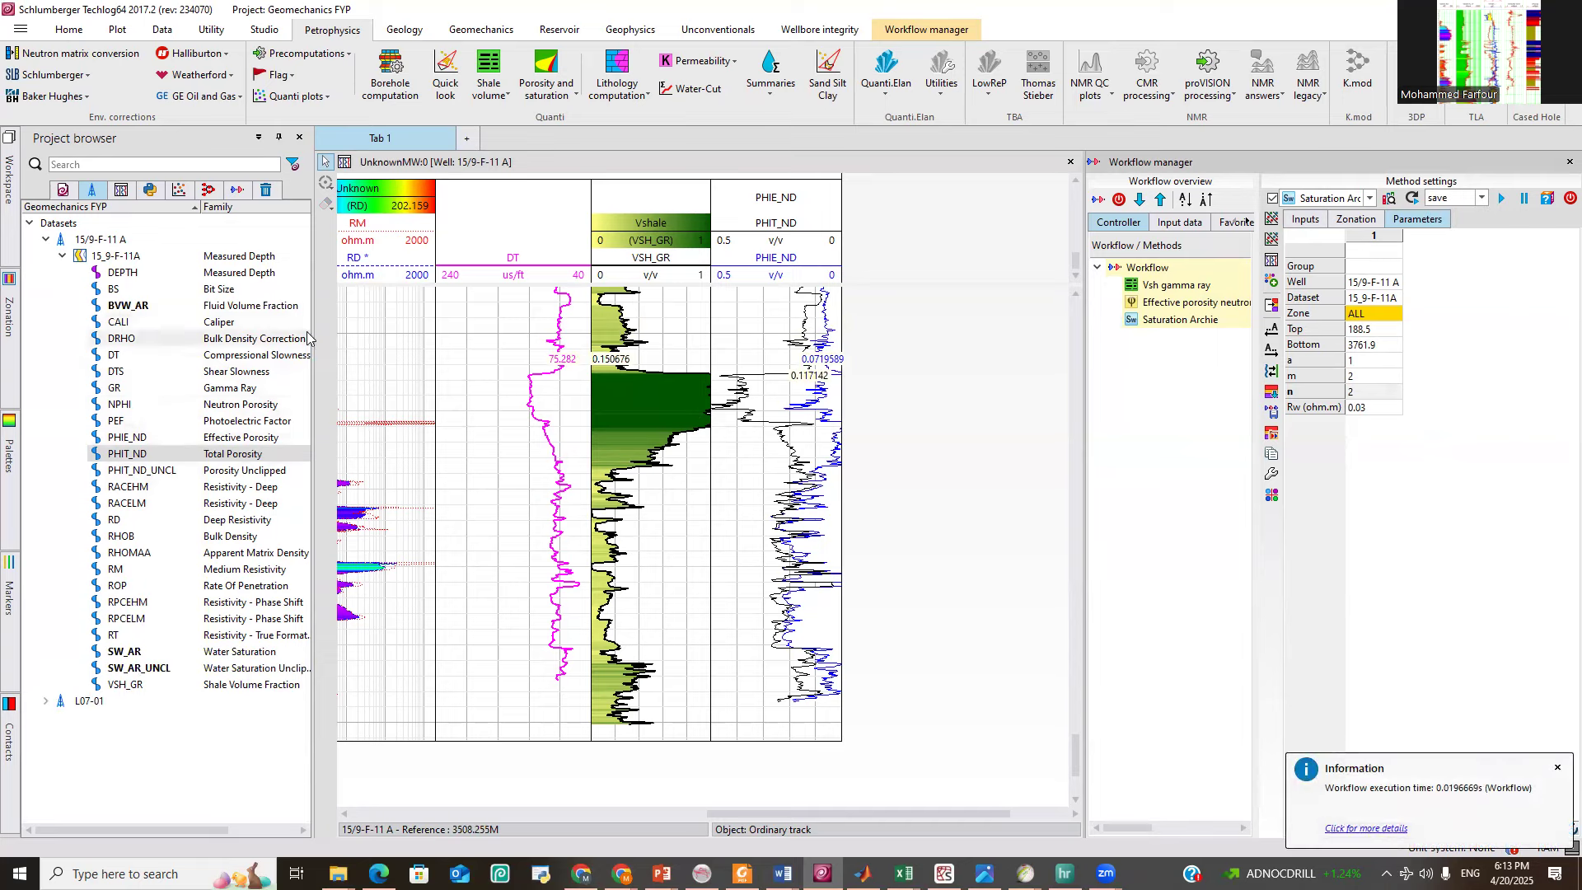
Add the SW_AR curve in a new track beside the porosity track and narrow both tracks.
drag(312, 334, 343, 333)
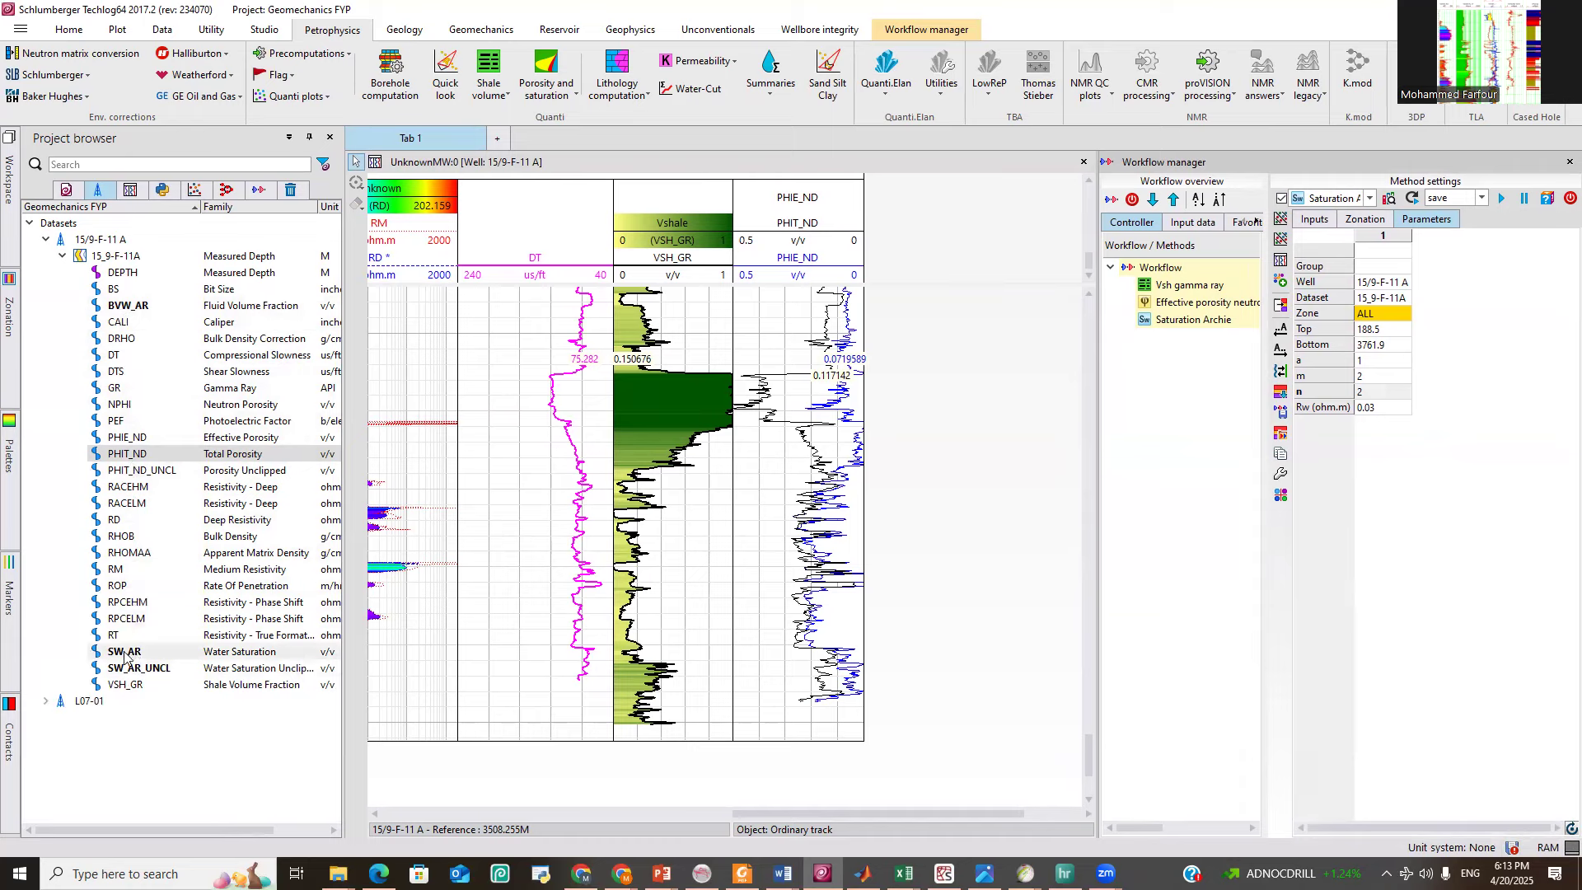
drag(132, 657, 915, 492)
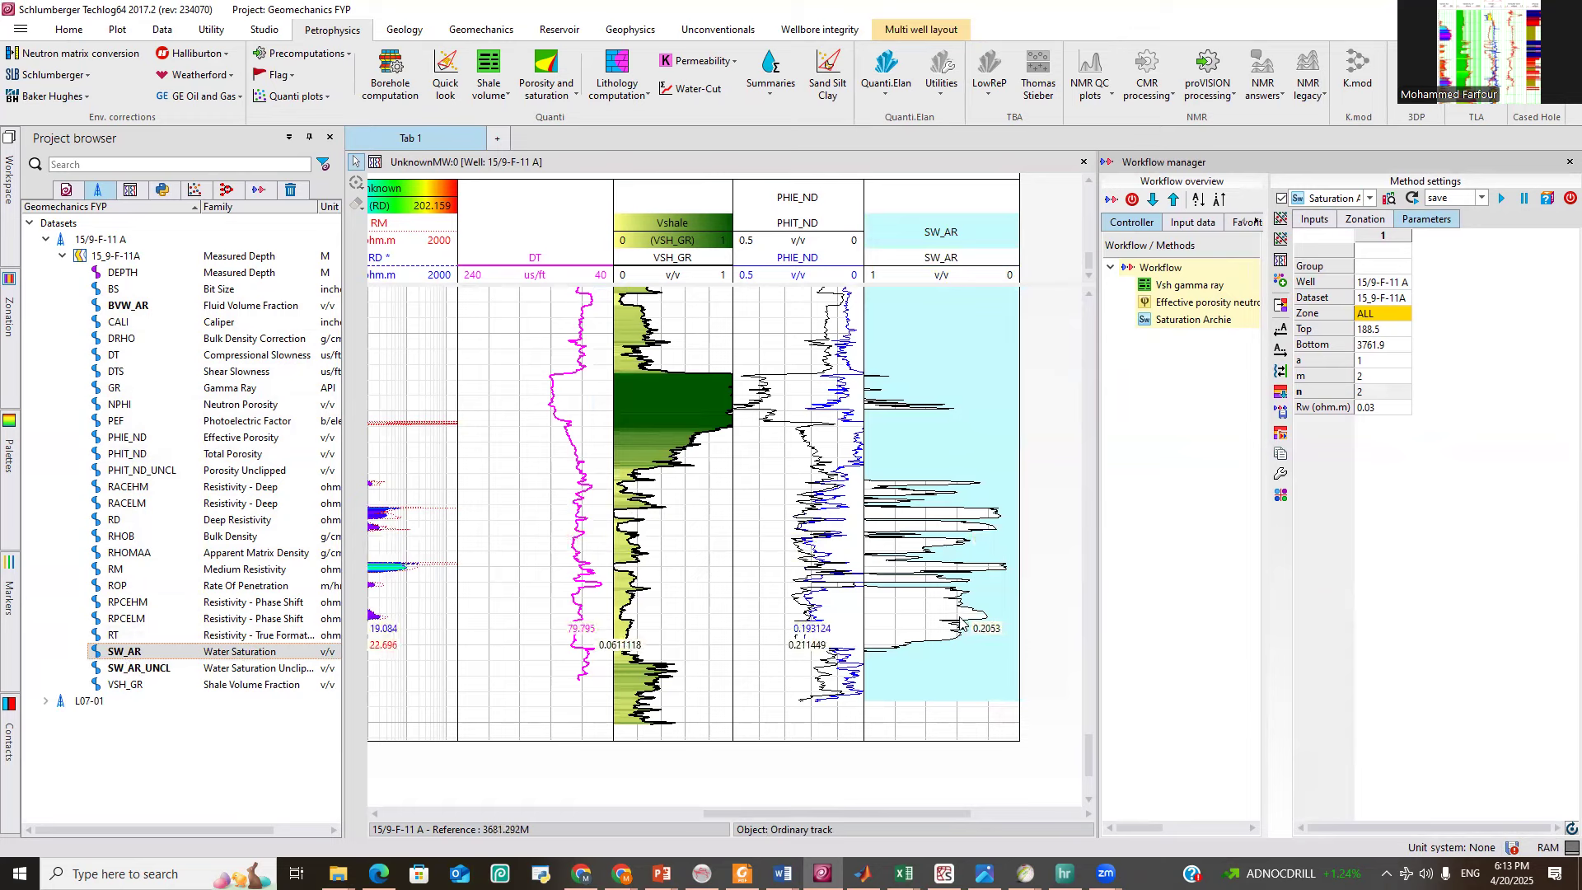
scroll(940, 544, up, 1)
scroll(907, 610, down, 2)
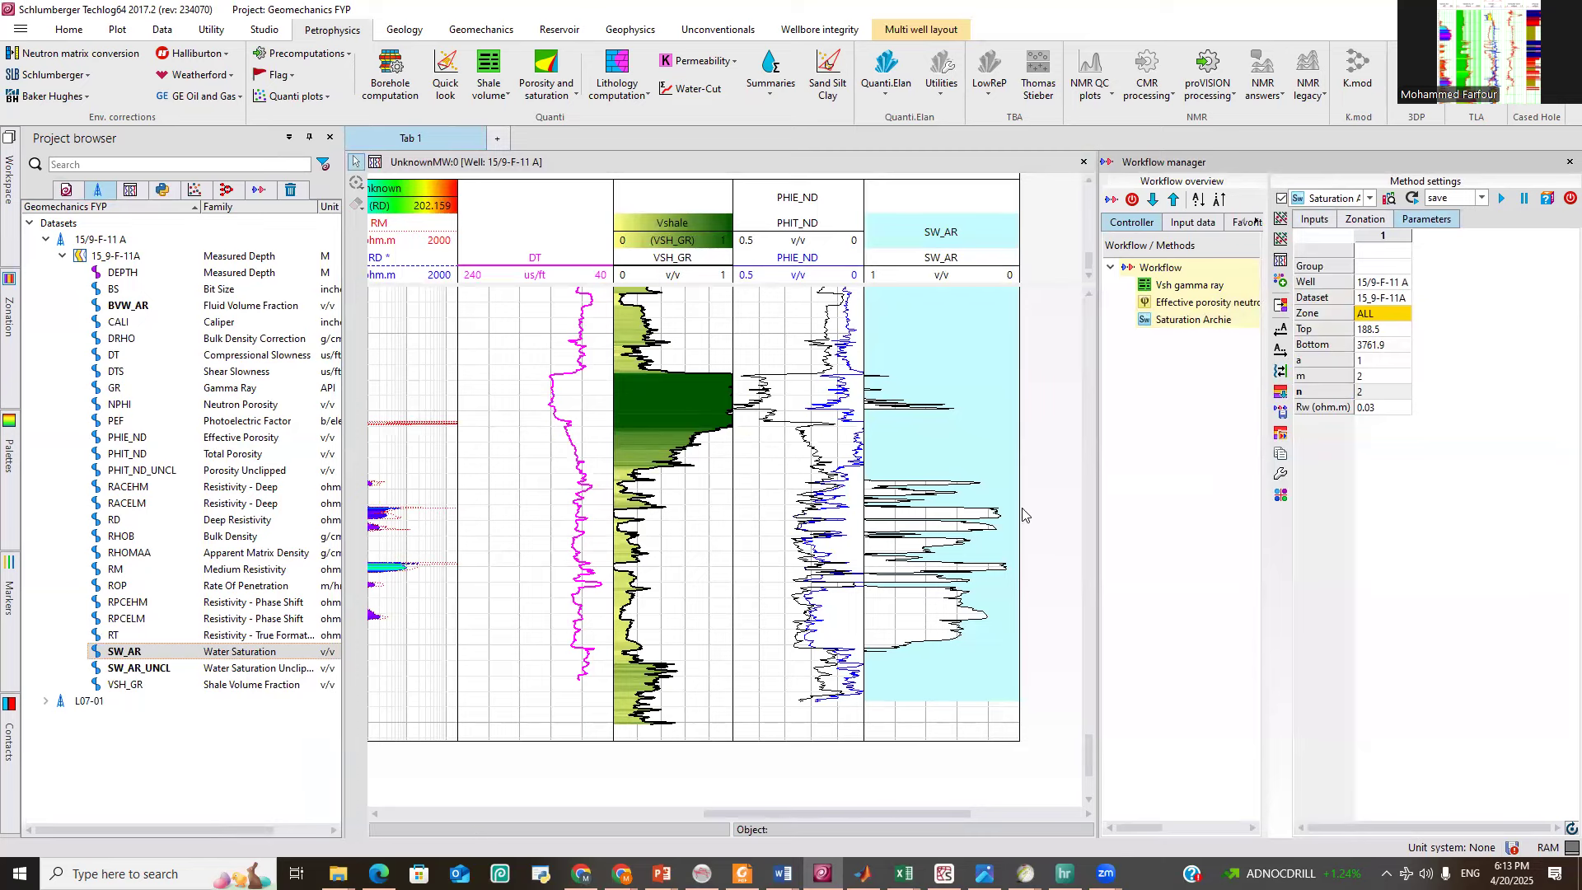
drag(1015, 508, 997, 506)
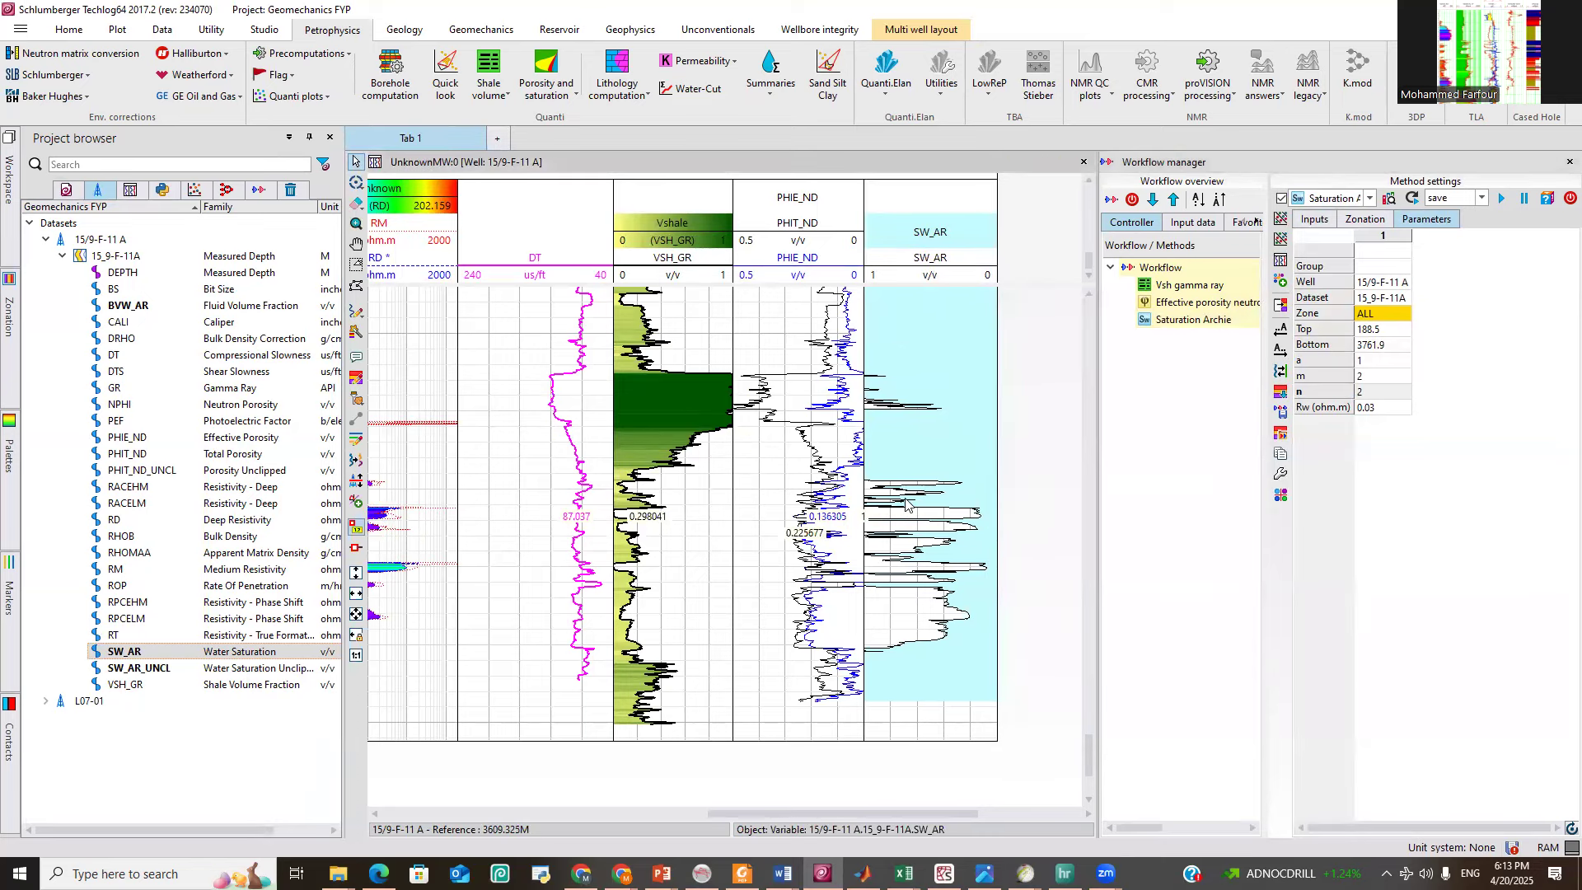
drag(864, 475, 835, 476)
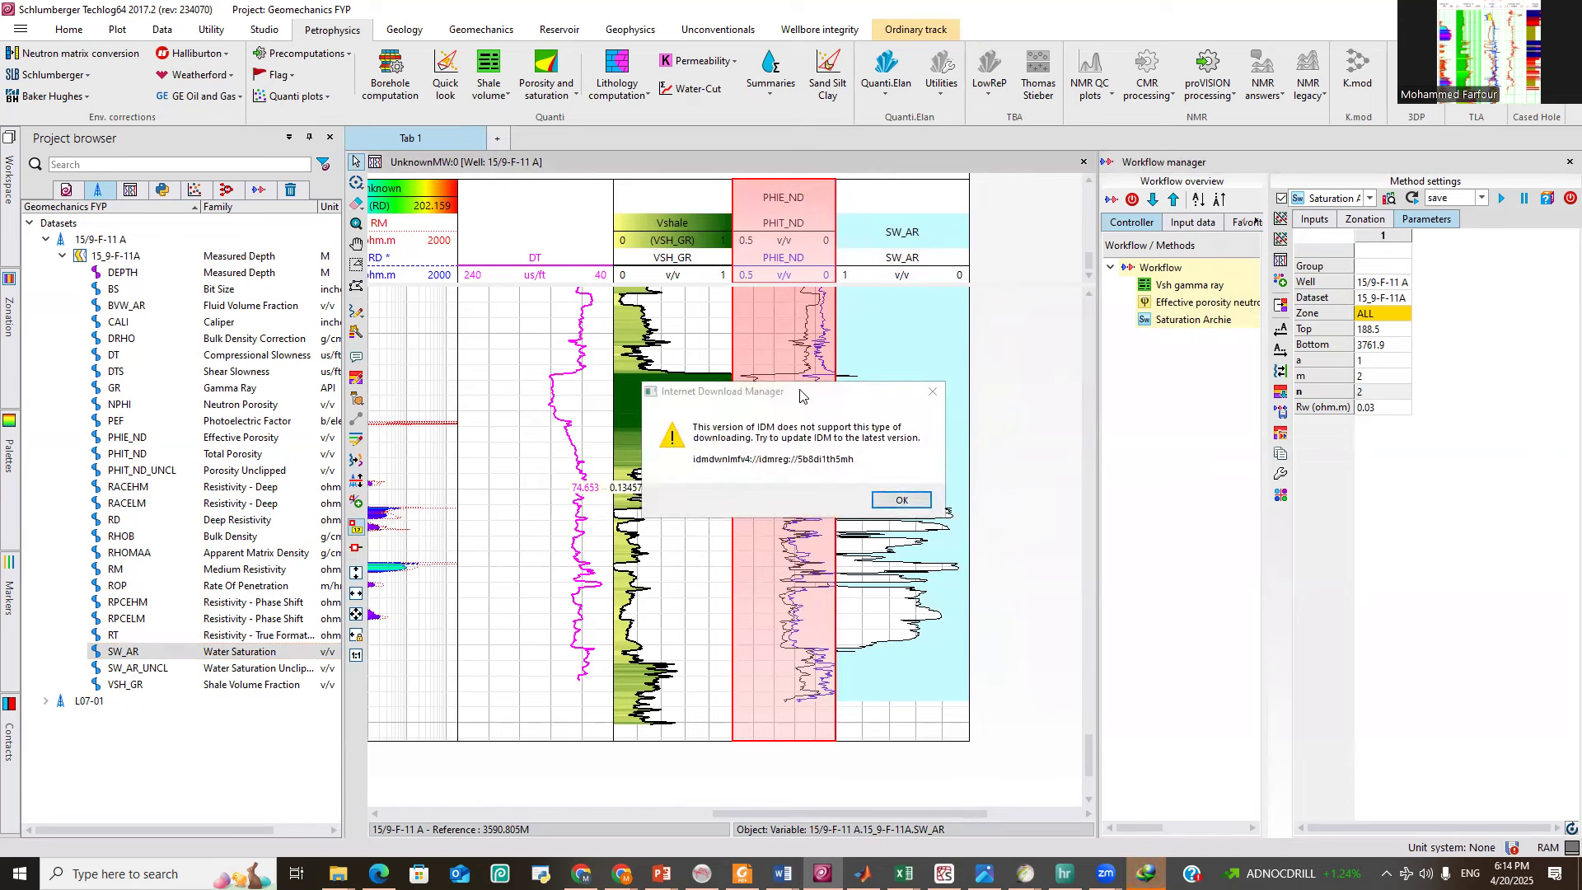
Dismiss the download manager warning, widen the layout and compare SW_AR with the gamma ray, neutron-density, resistivity, sonic, shale volume and porosity tracks.
drag(800, 395, 788, 392)
key(Return)
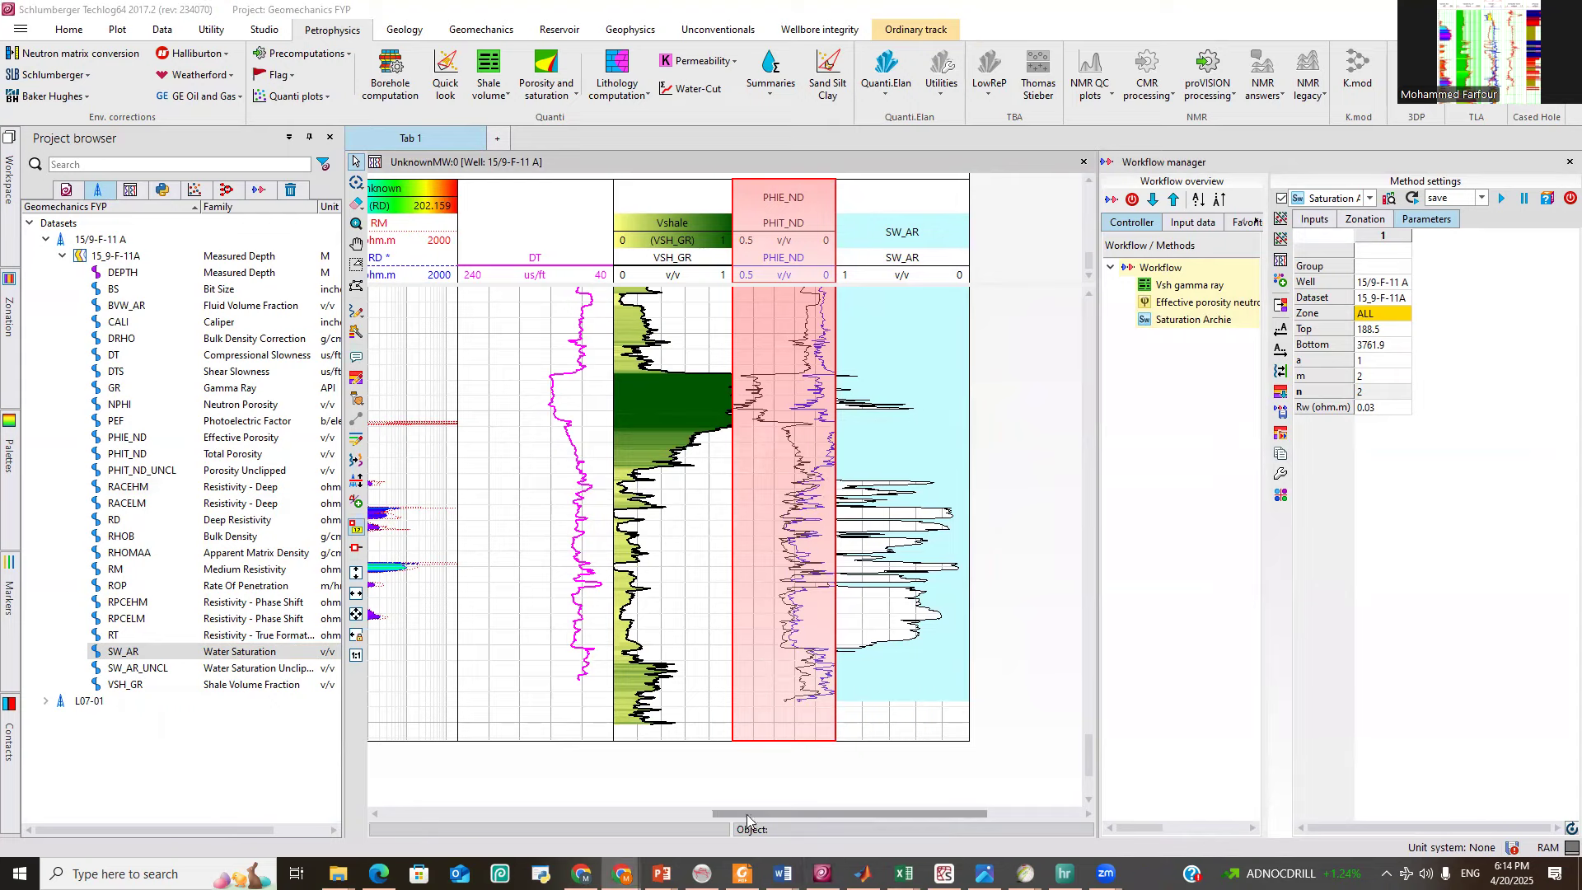
click(630, 814)
scroll(626, 804, left, 3)
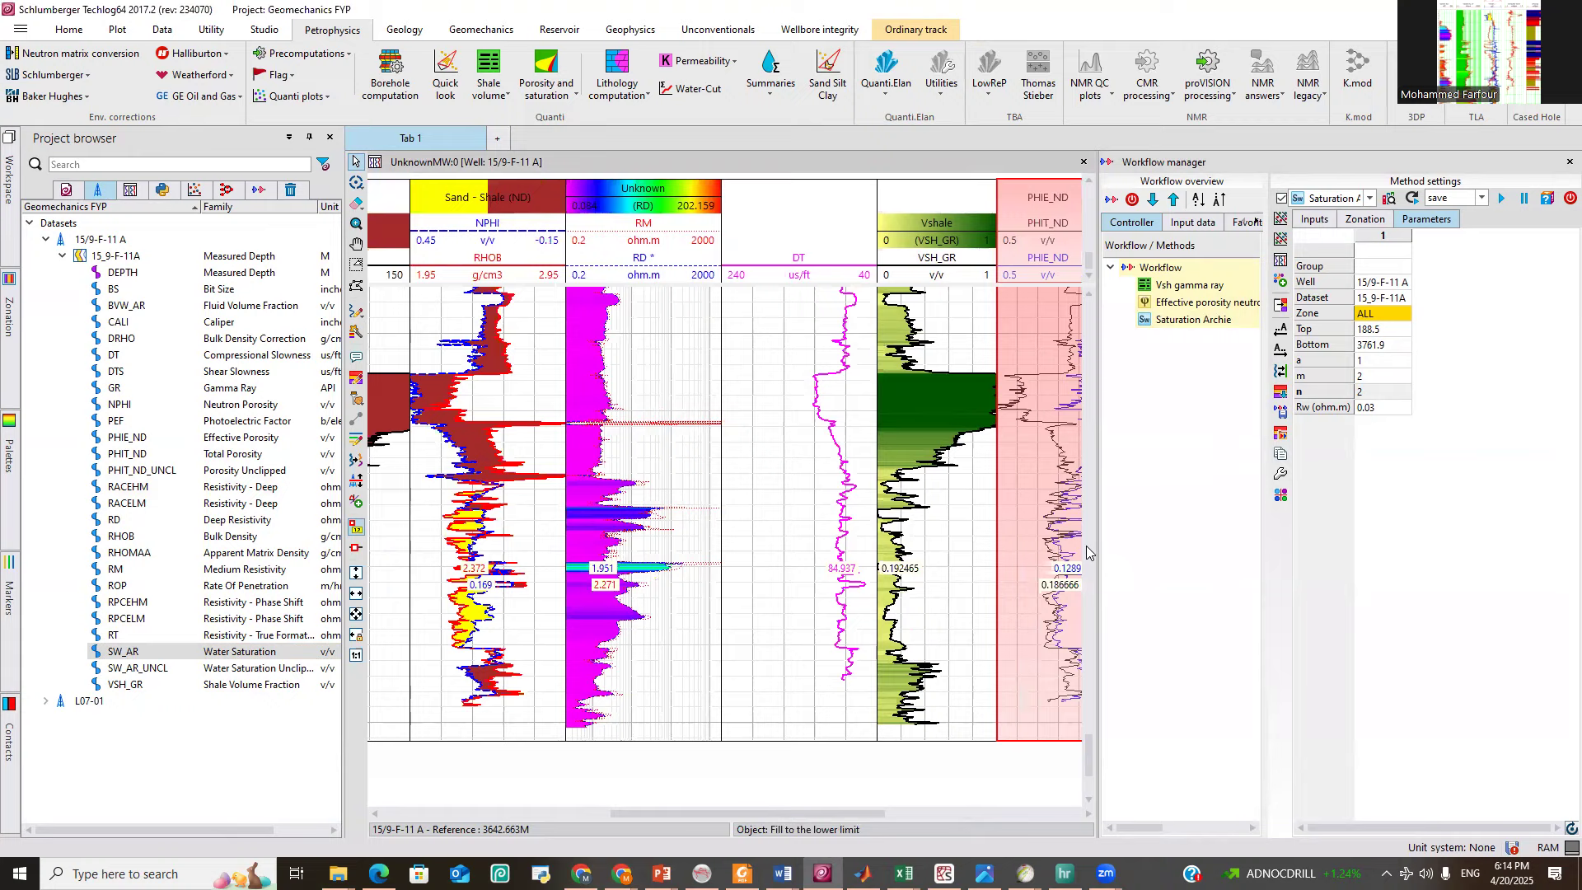
drag(1098, 536, 1460, 491)
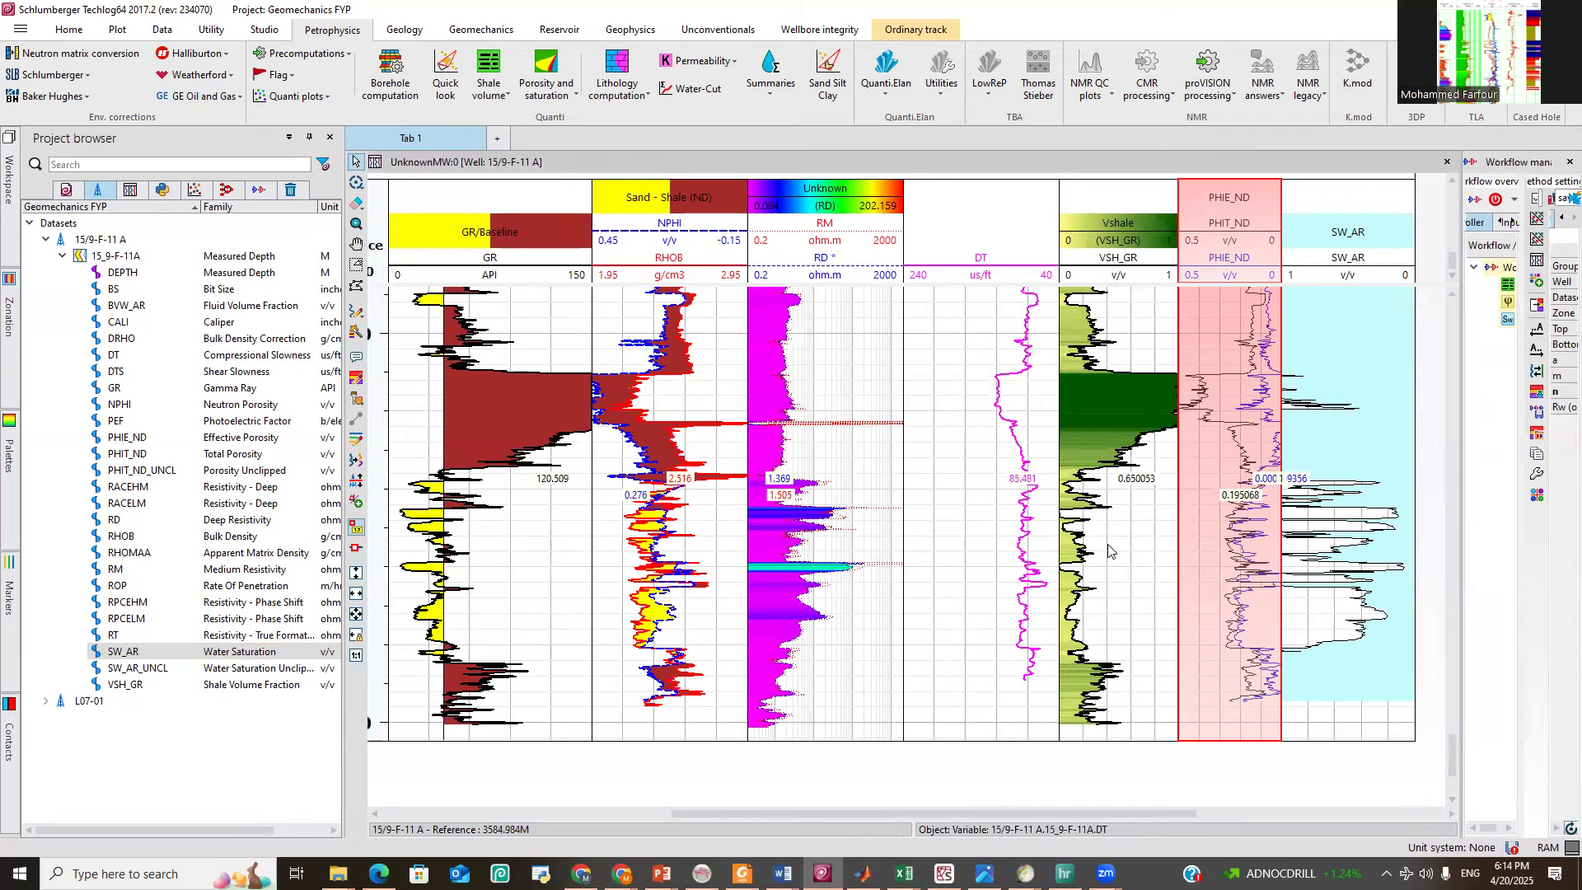
scroll(804, 699, up, 1)
scroll(803, 699, down, 2)
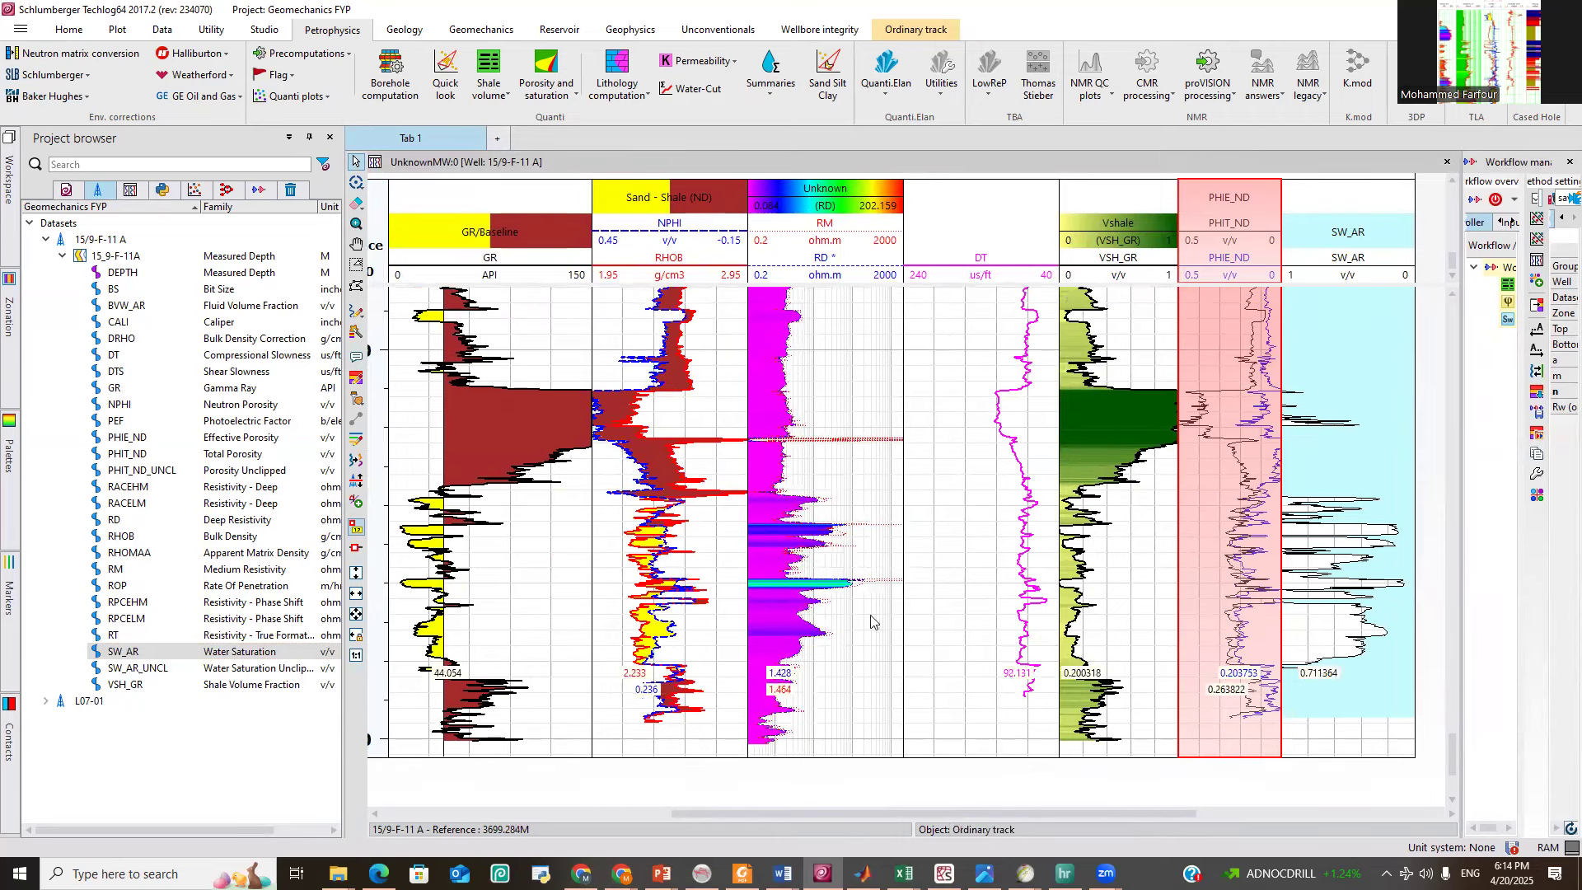
Create a blue project-level marker named Res1 top and place it at the top of the sand interval, about 3584 m.
drag(1461, 329, 1350, 330)
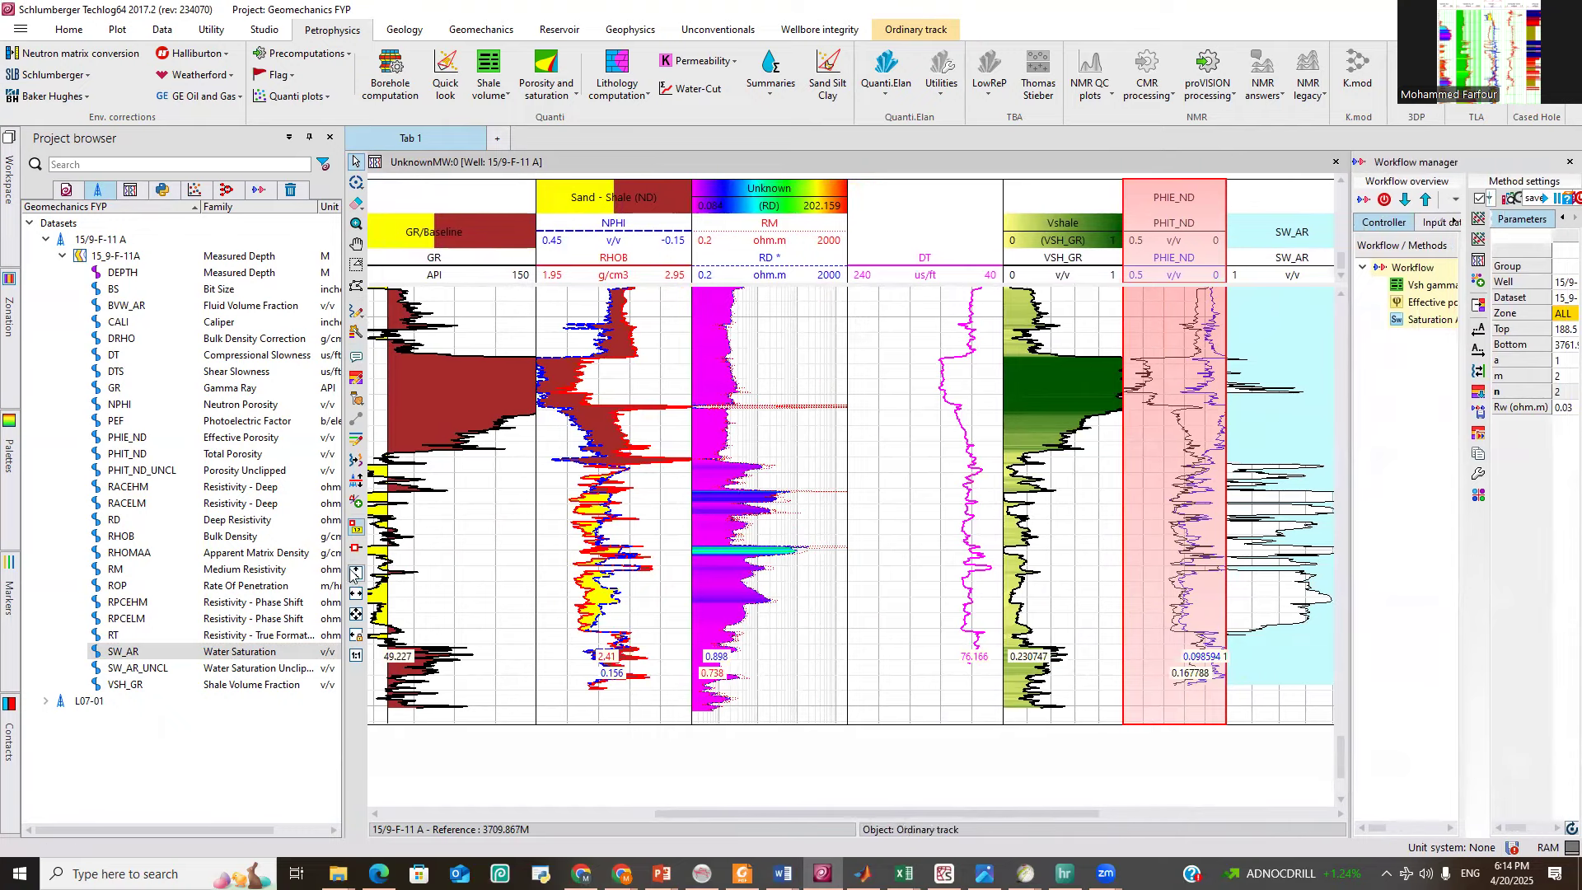
click(356, 450)
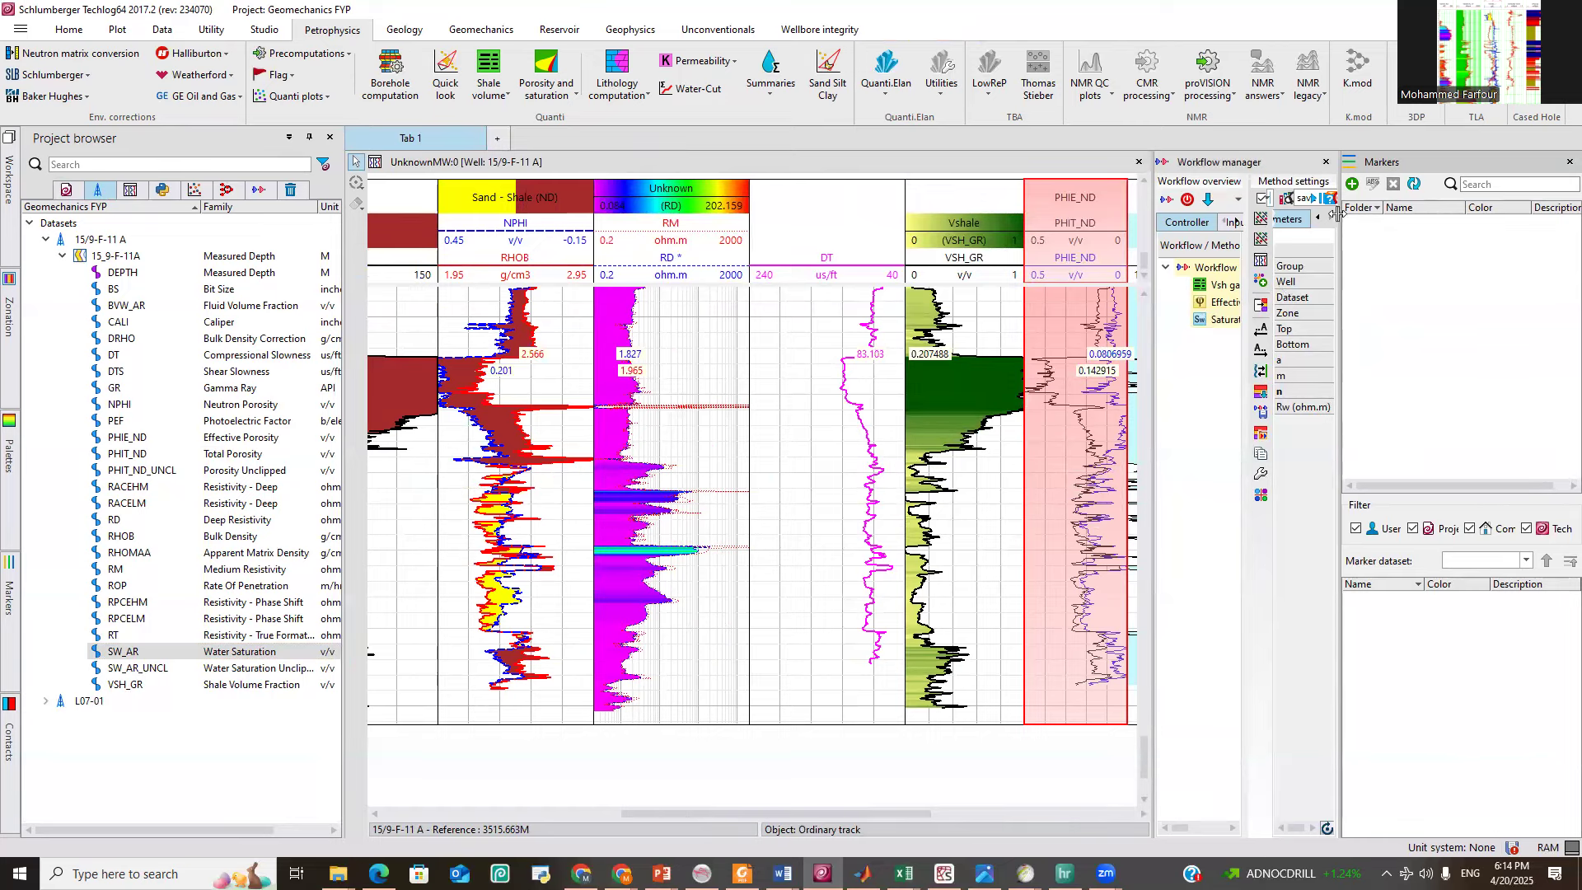
drag(1337, 224, 1164, 212)
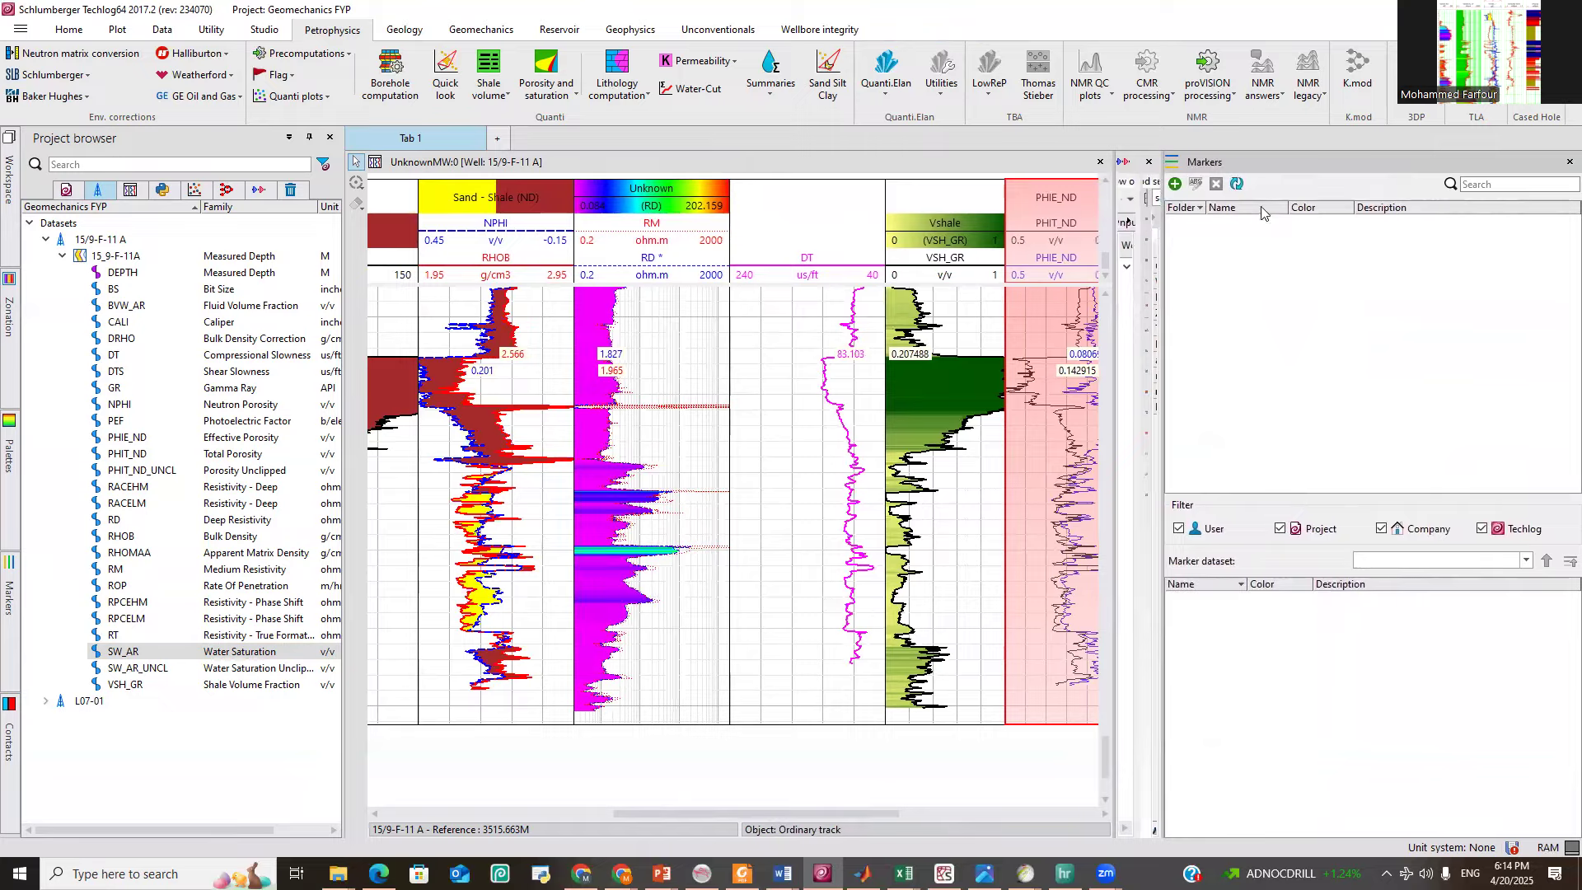
click(1174, 184)
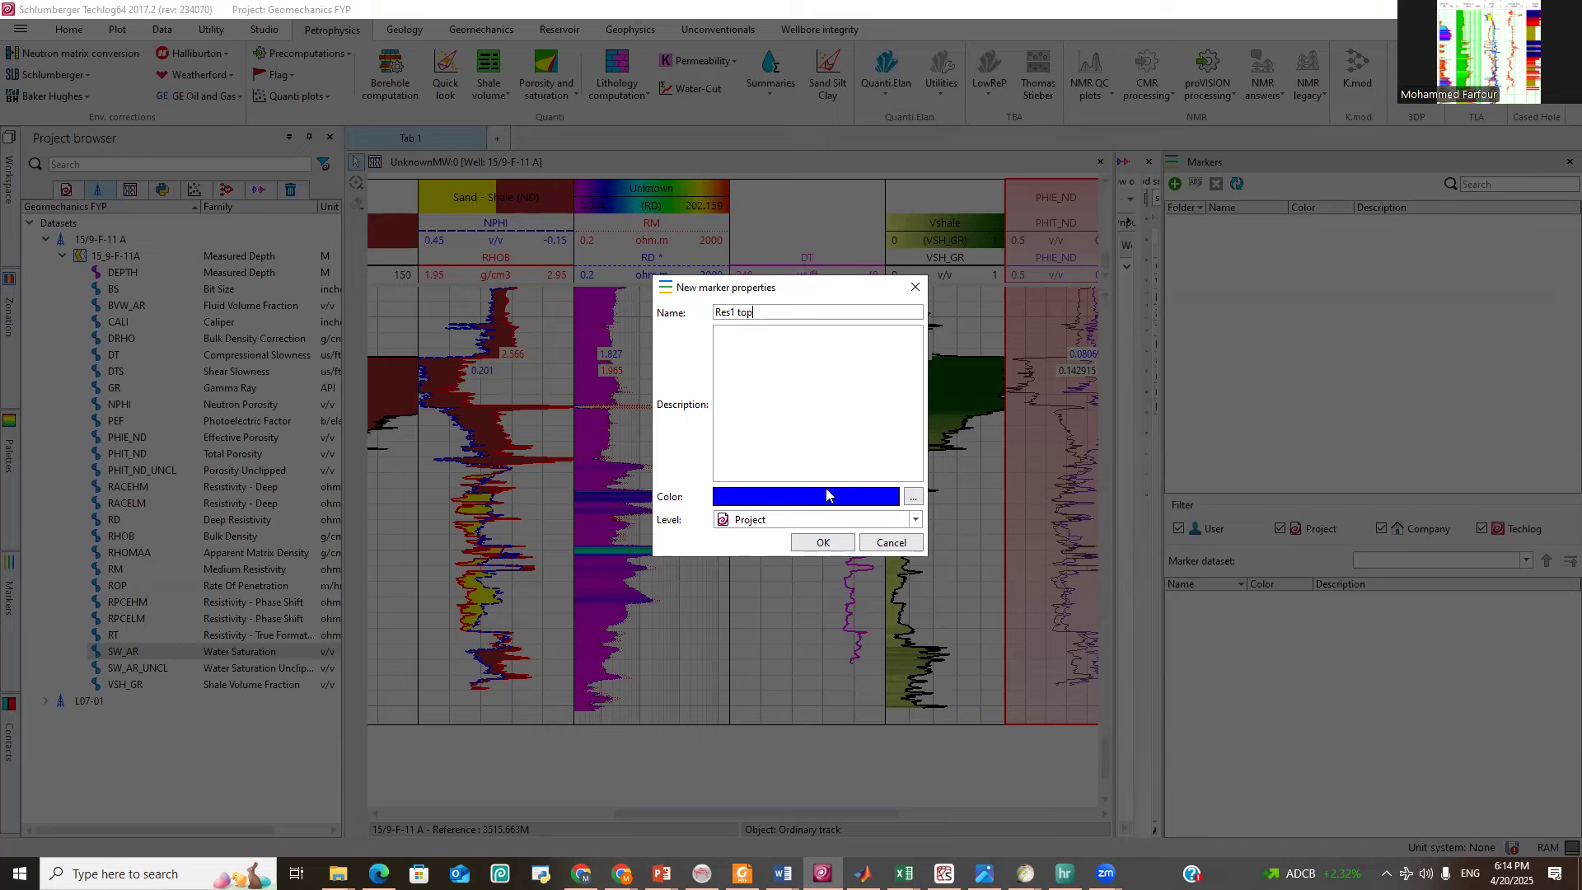
click(823, 543)
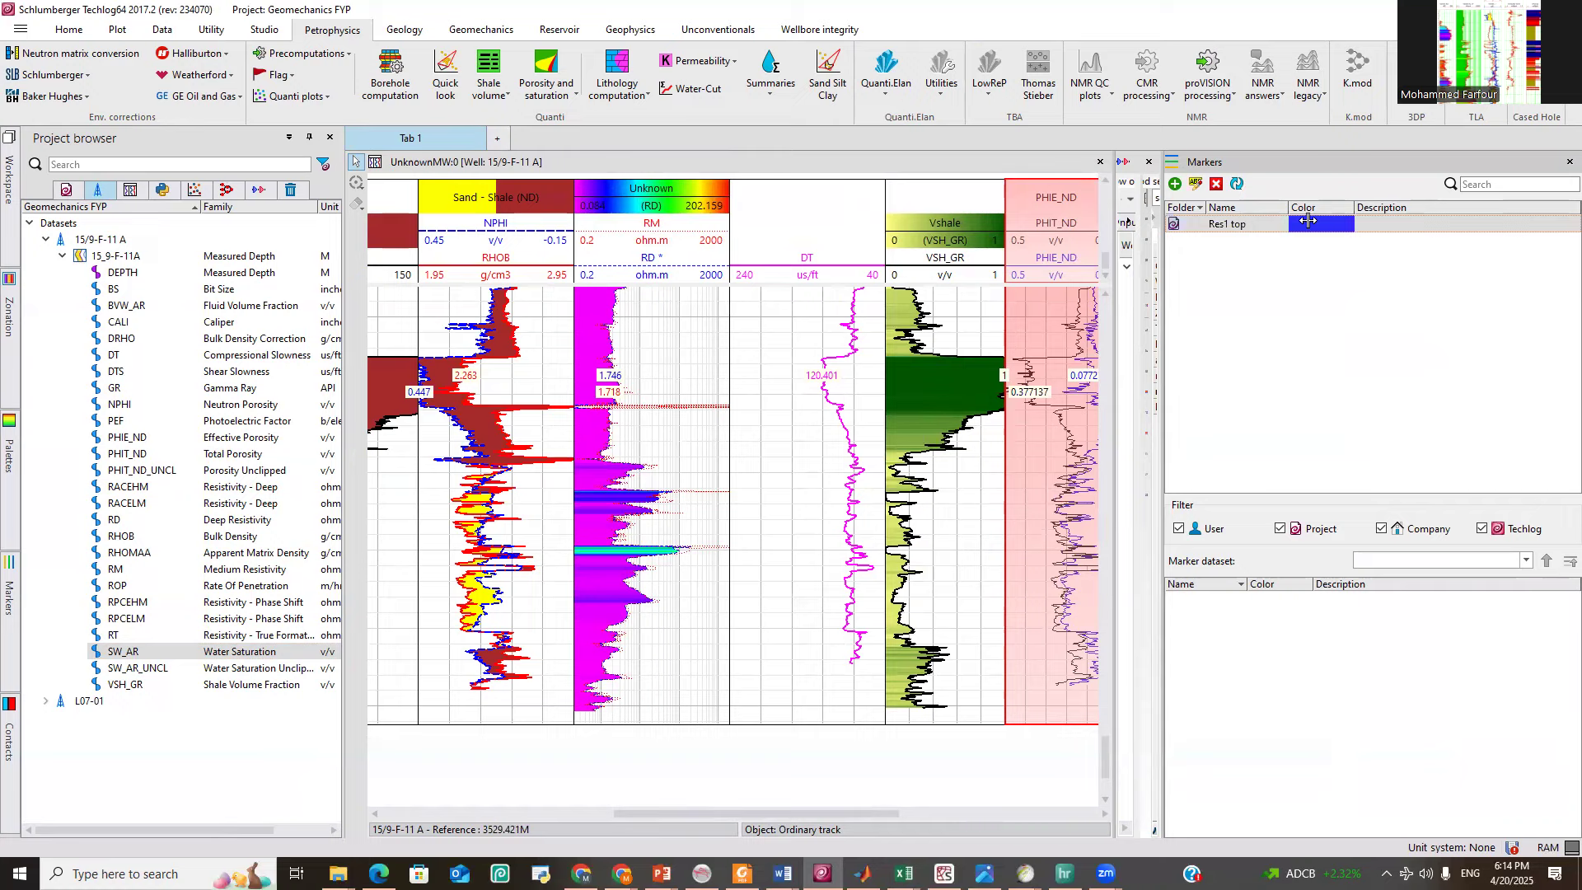
click(517, 463)
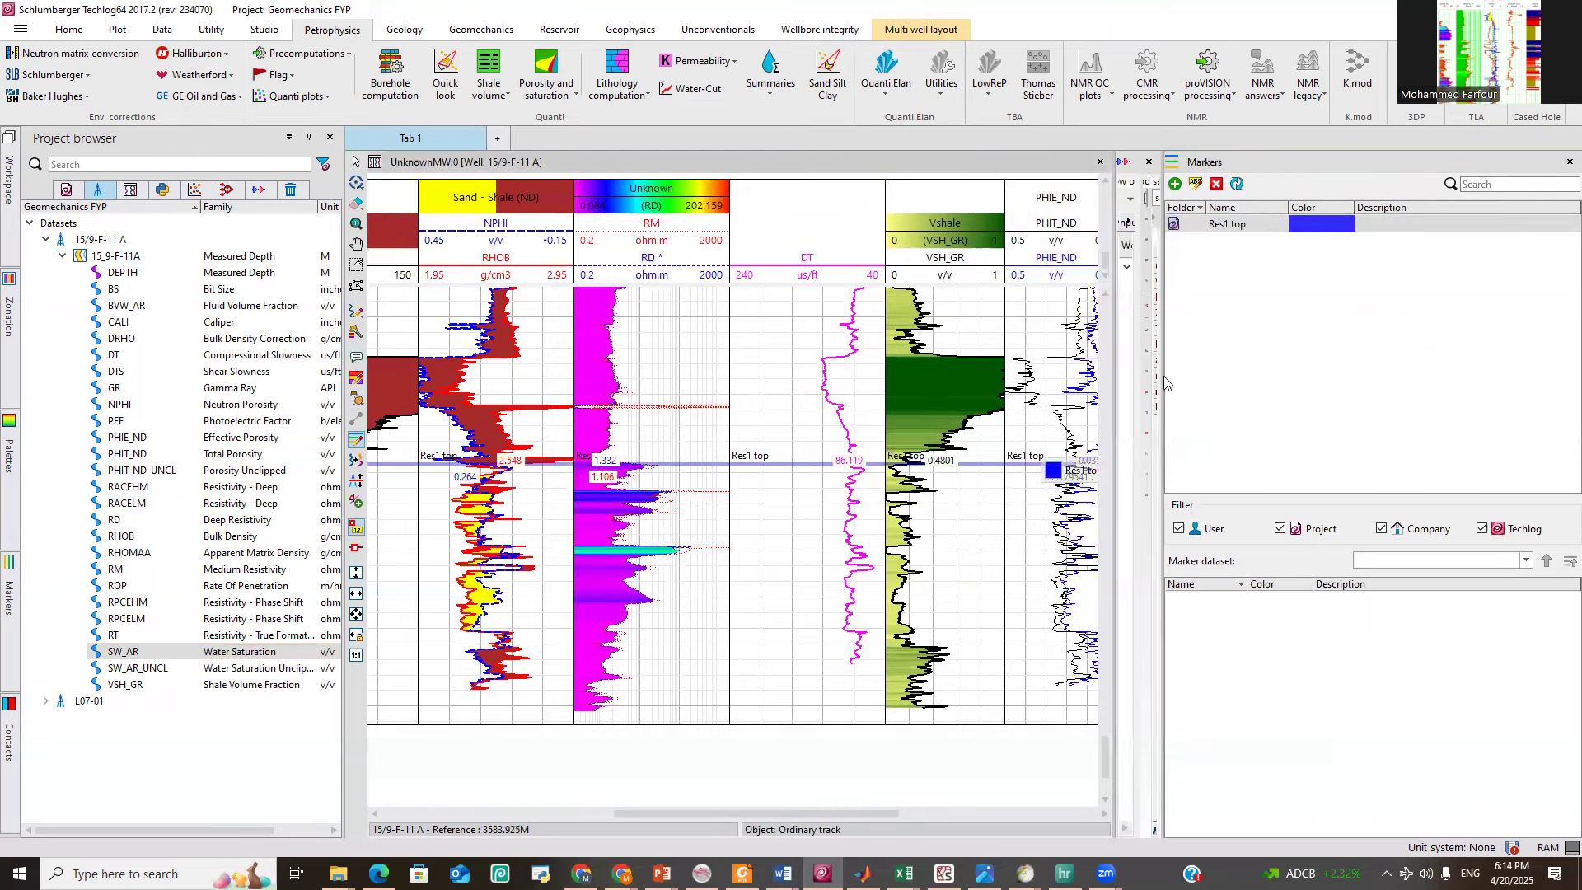
click(1236, 186)
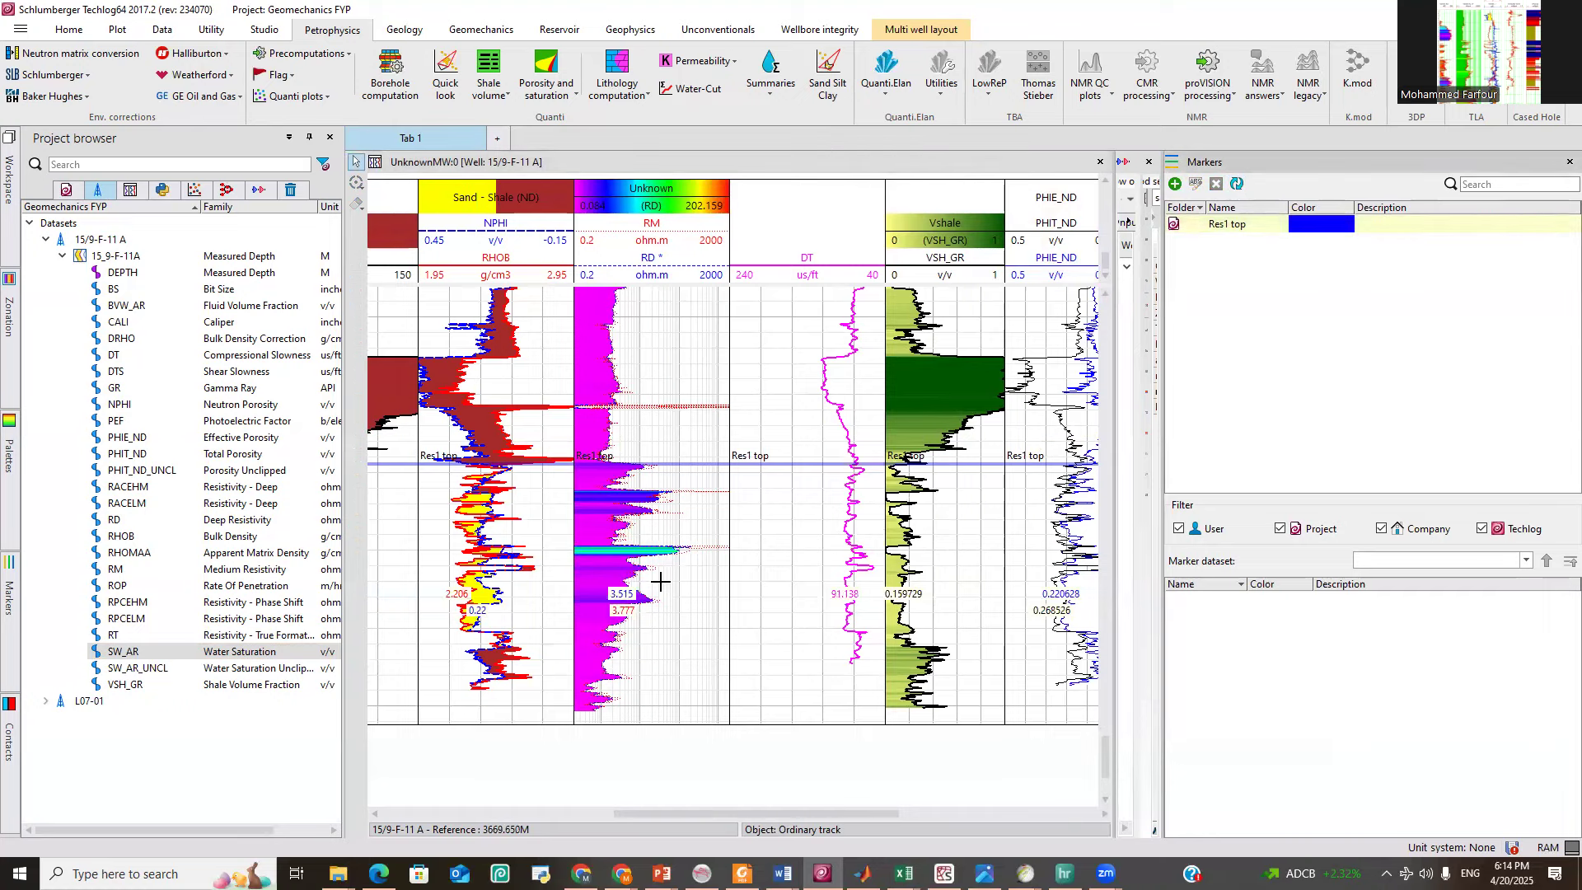
Create a blue project-level marker named Res 1 bottom and place it at the base of the sand interval.
click(1174, 223)
click(1176, 185)
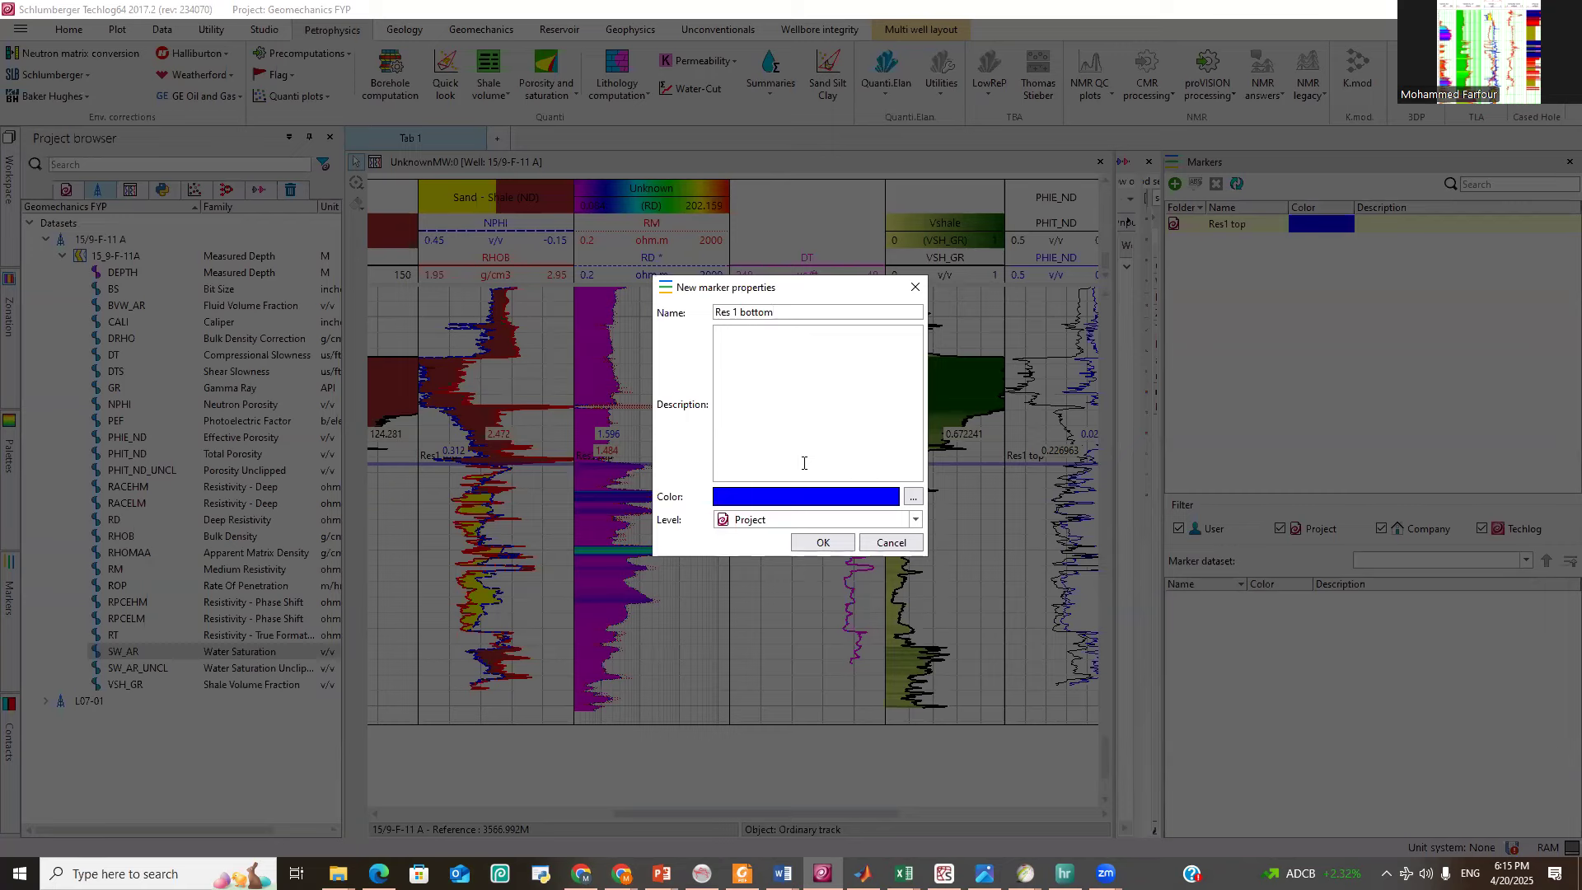
click(821, 544)
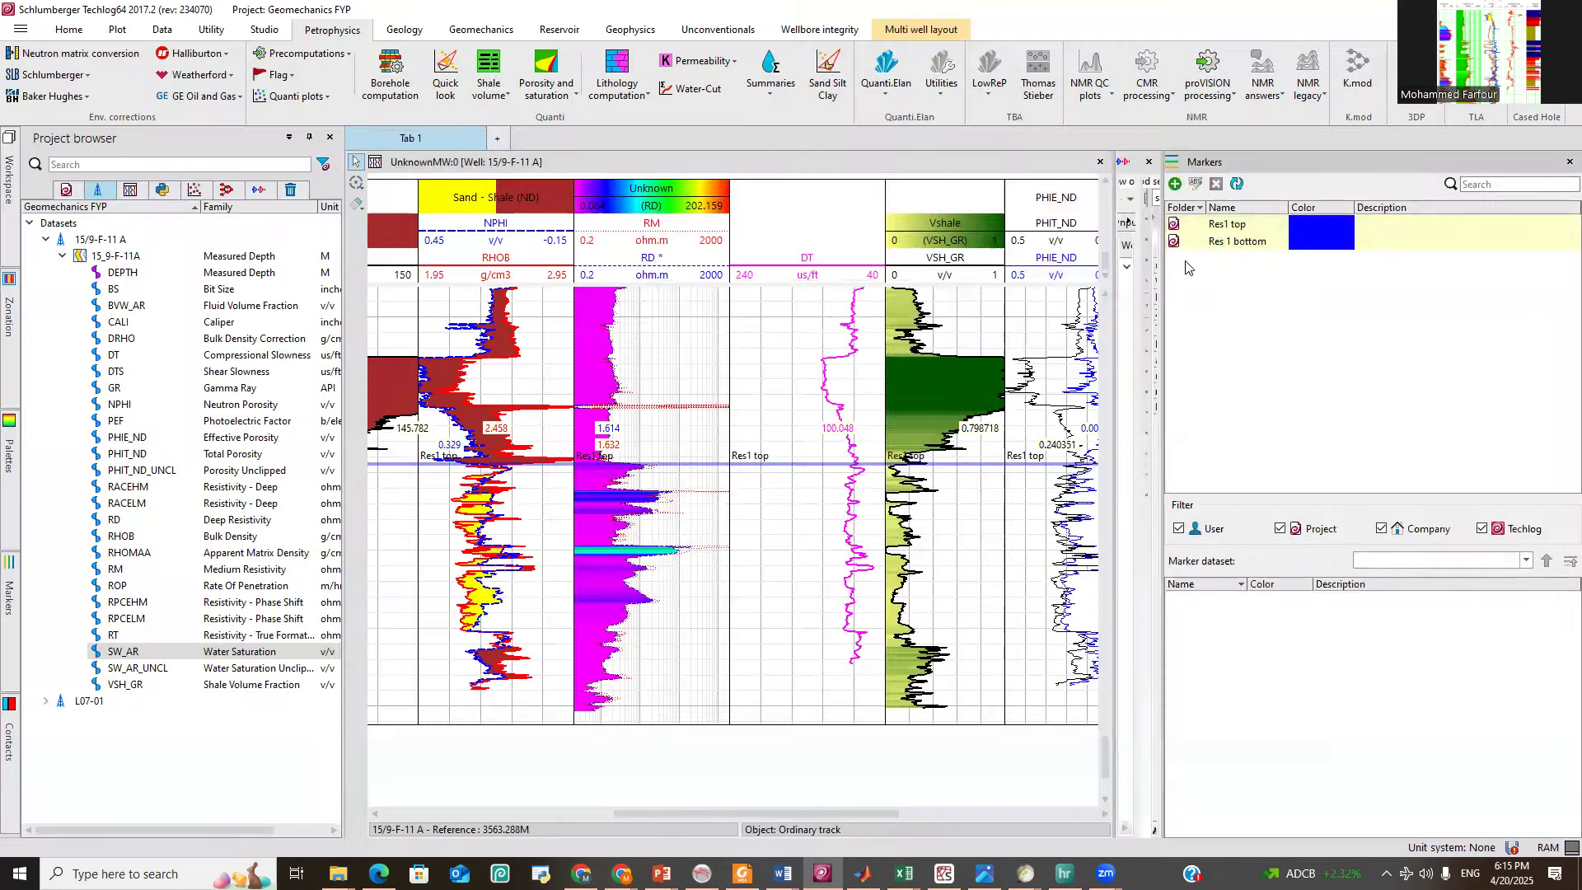
mouse_move(1209, 245)
mouse_down()
mouse_move(1006, 307)
mouse_move(480, 630)
mouse_up()
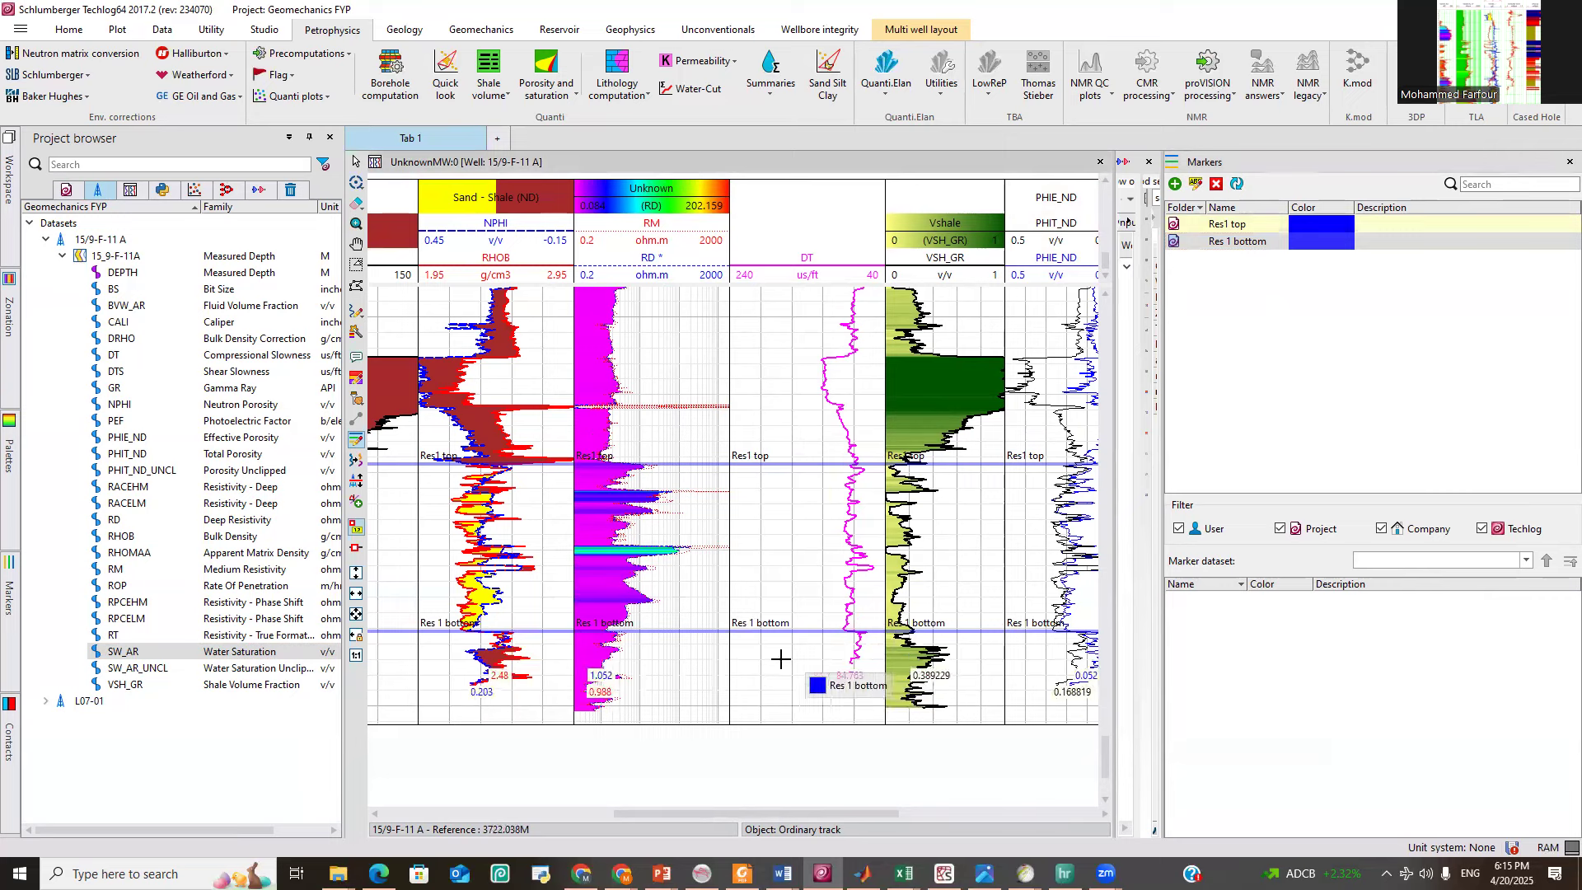
mouse_move(497, 568)
mouse_down()
mouse_move(448, 448)
mouse_move(465, 457)
mouse_up()
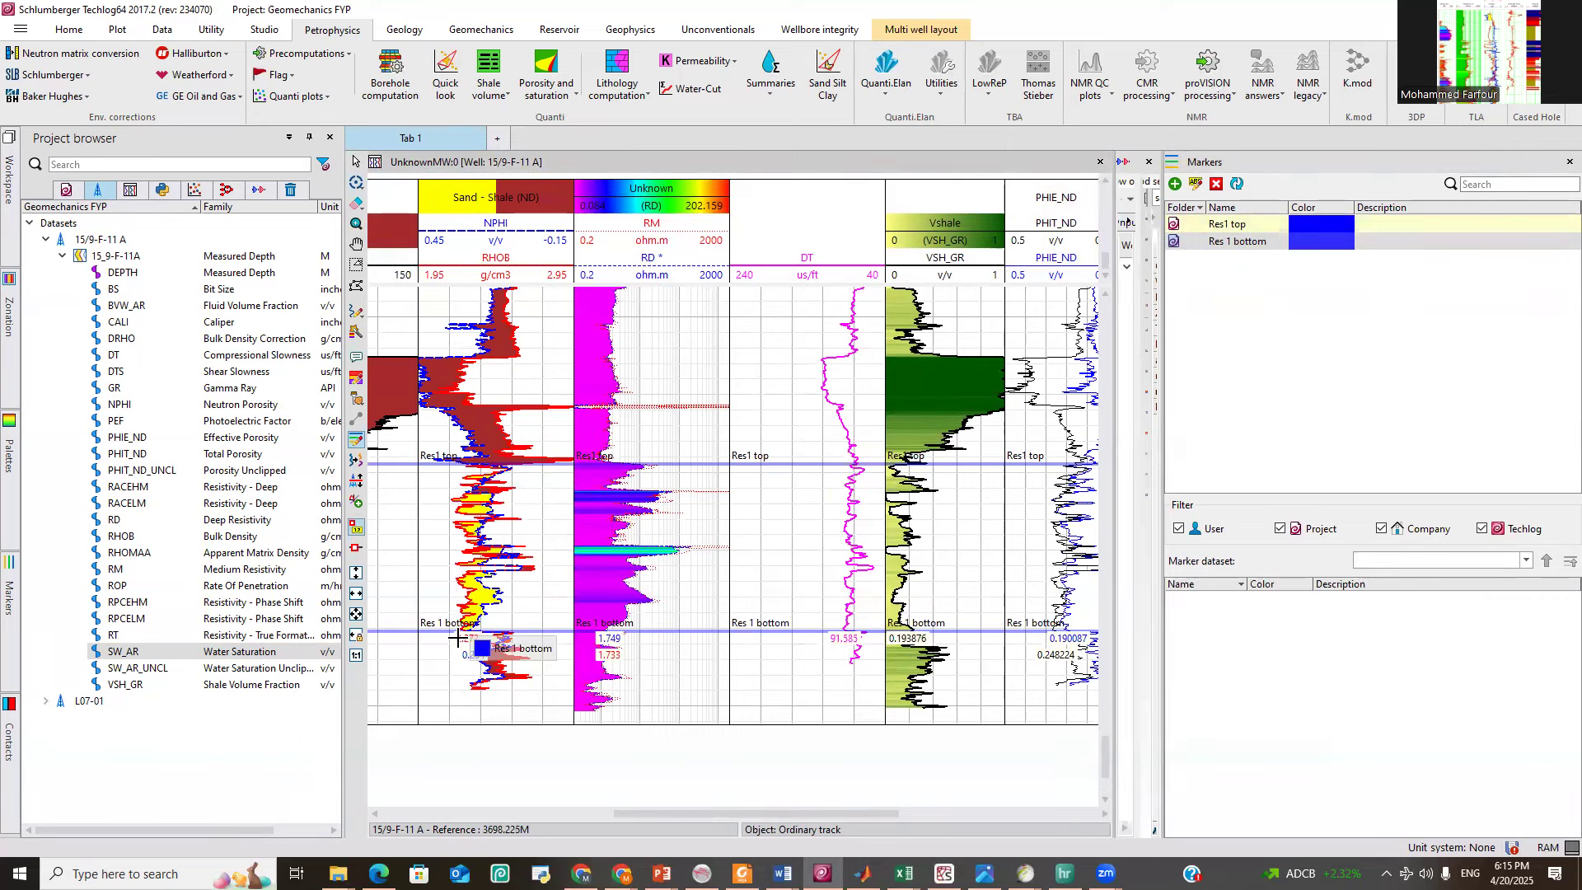
click(1236, 184)
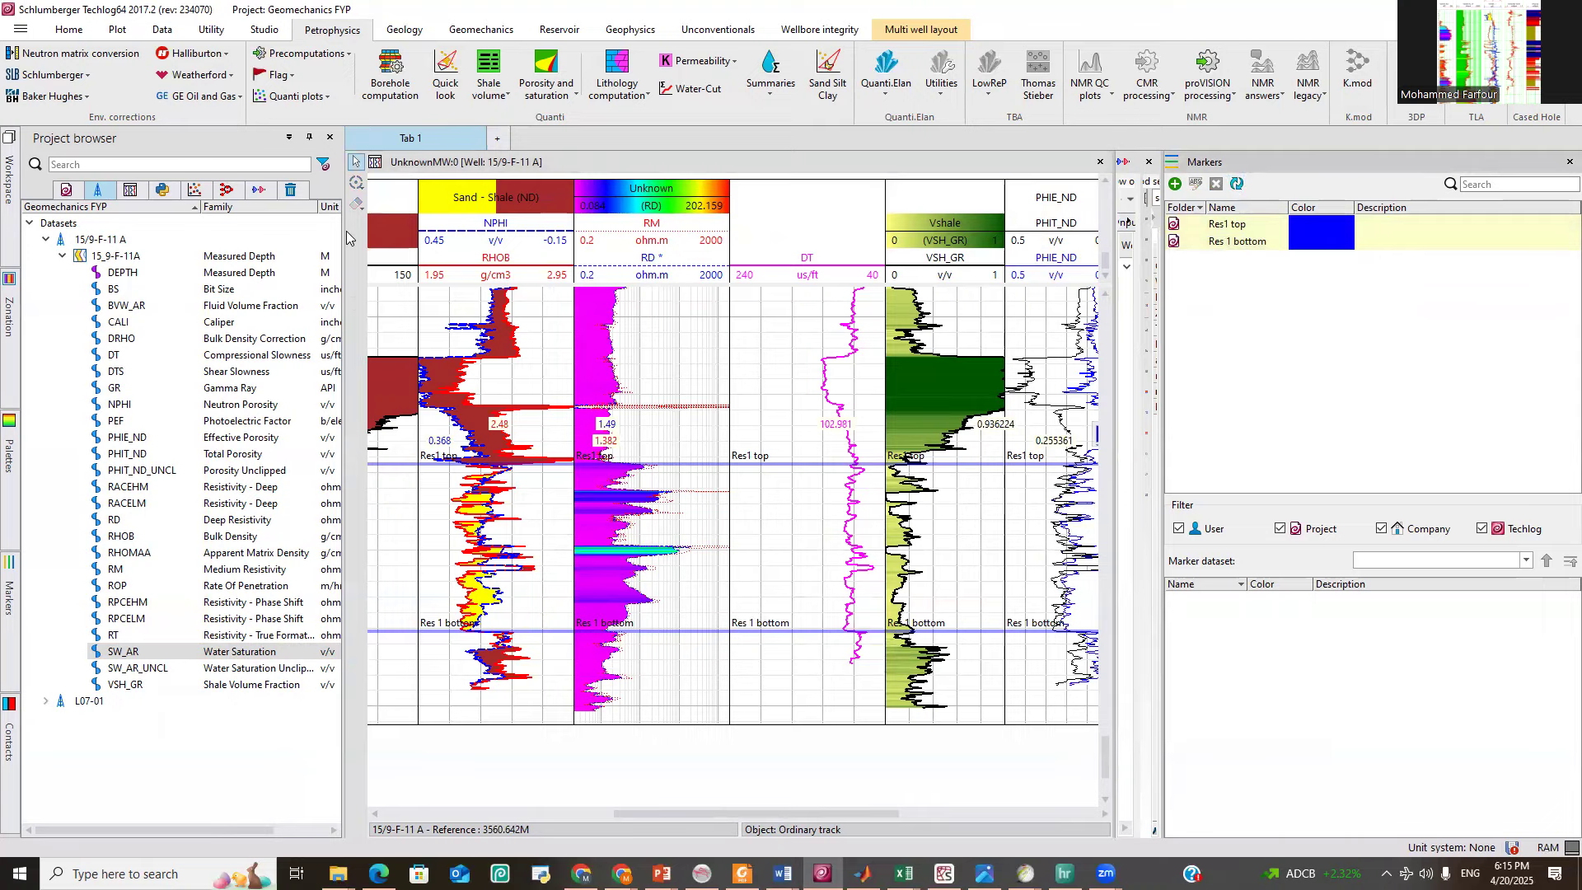
Narrow the project browser and markers panels, open a single-well cross-plot and widen its window beside the log layout.
drag(342, 230, 210, 232)
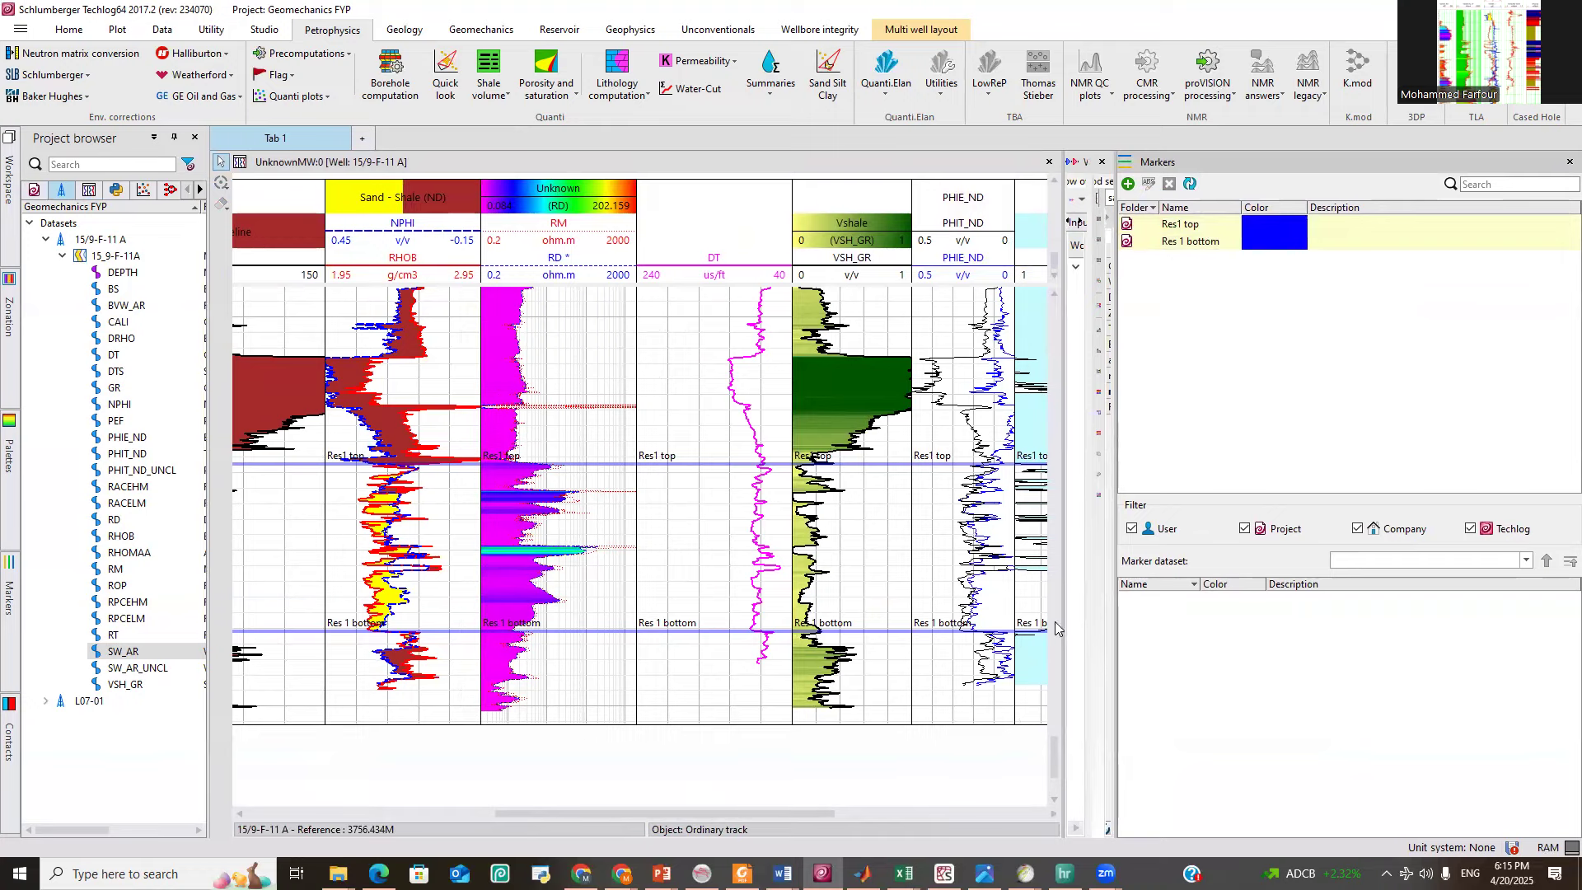
drag(1065, 620, 1506, 580)
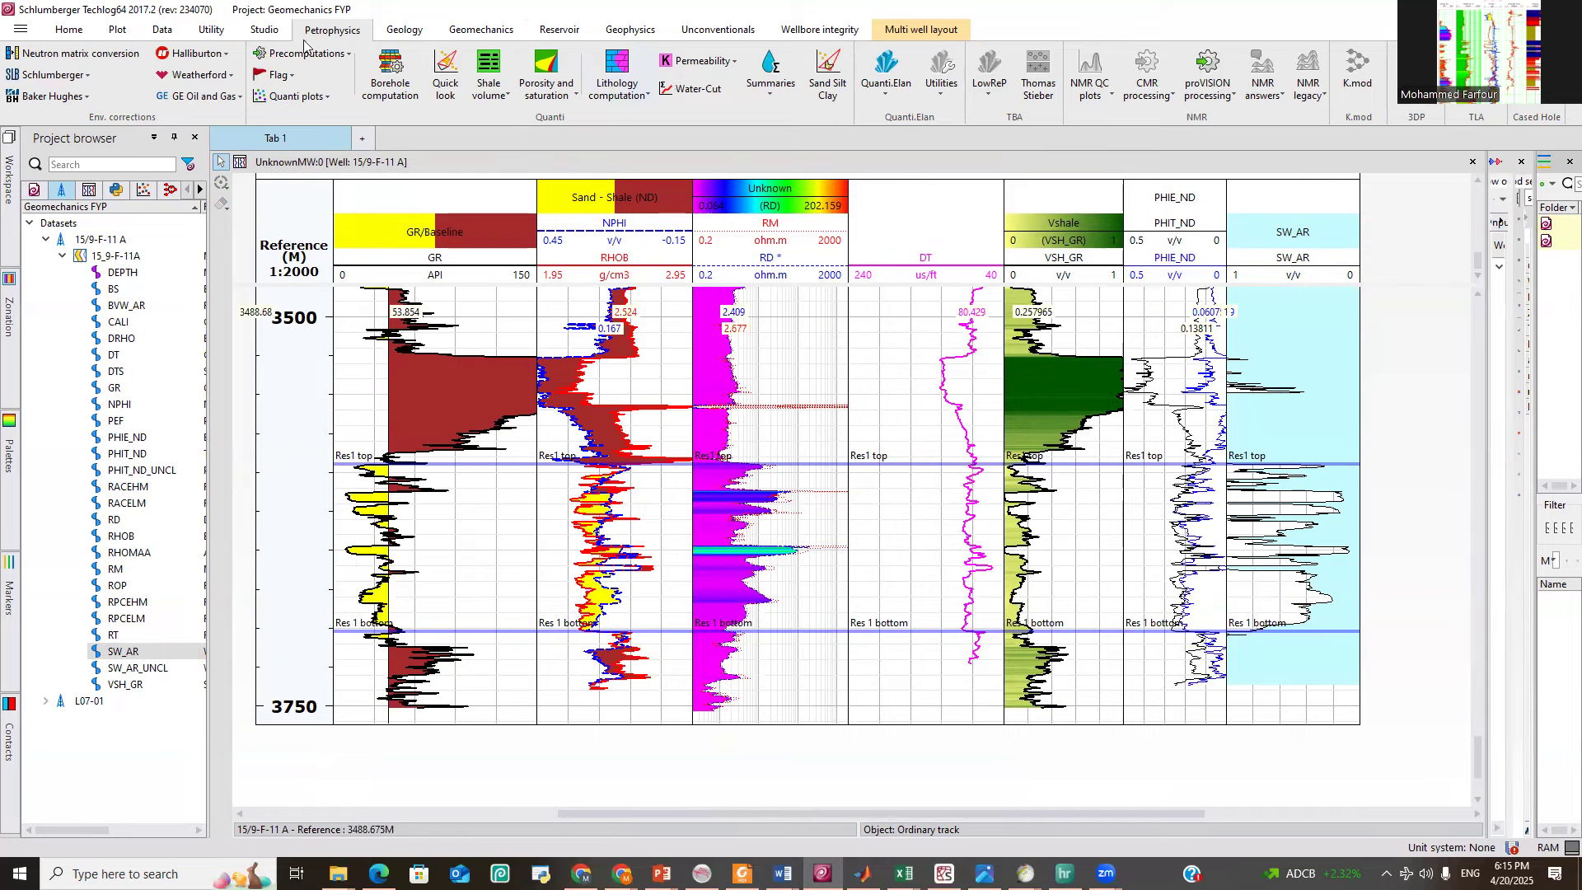
click(118, 30)
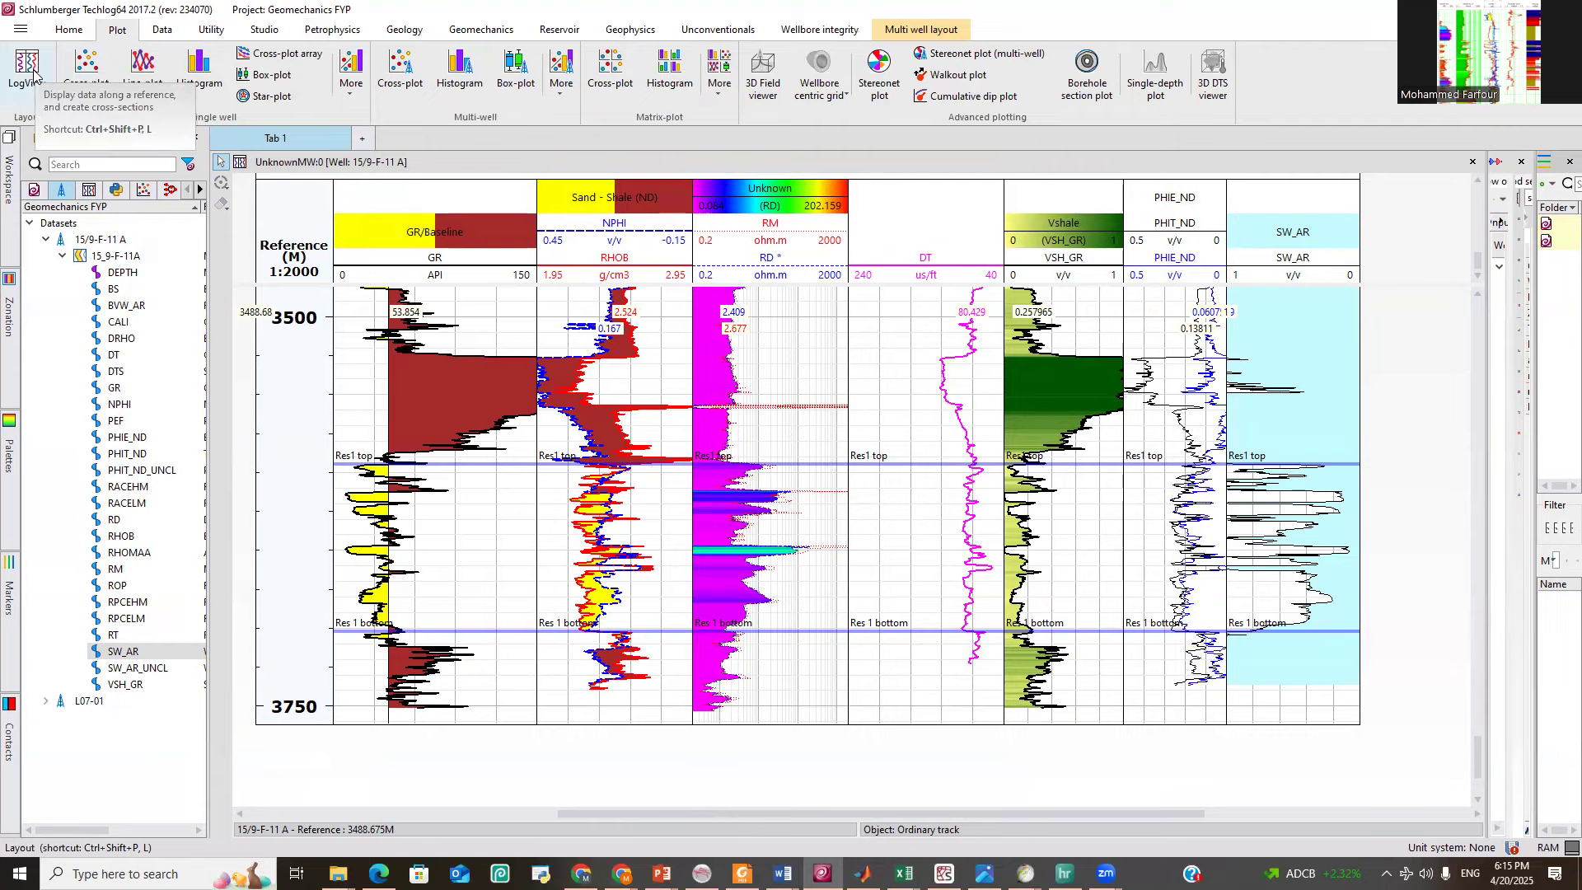
click(86, 73)
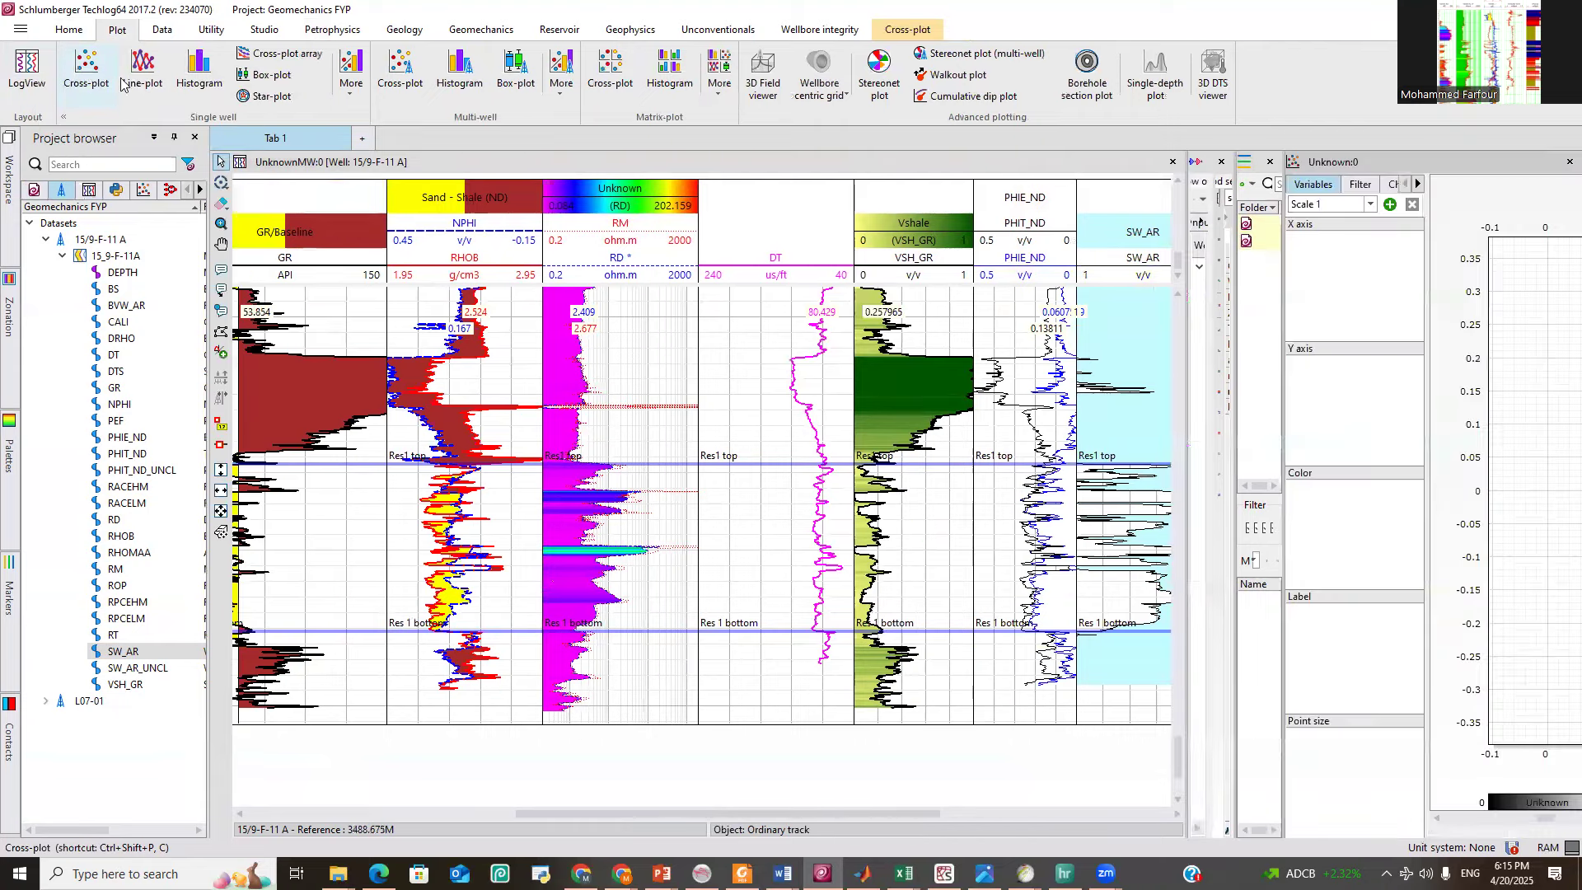
drag(1237, 345, 1145, 346)
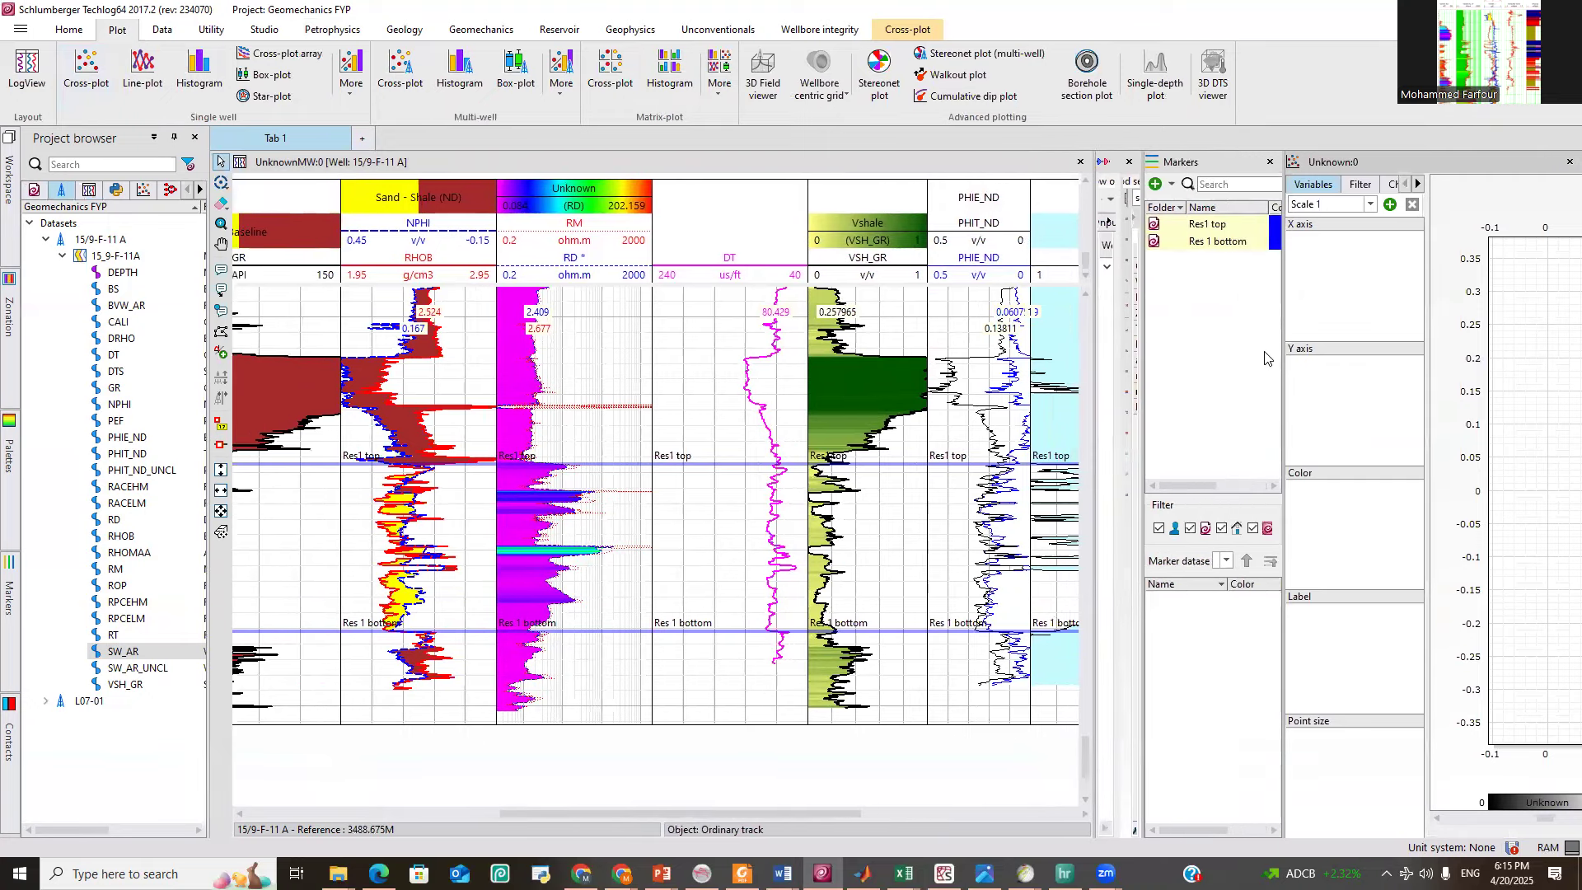
drag(1283, 350, 833, 355)
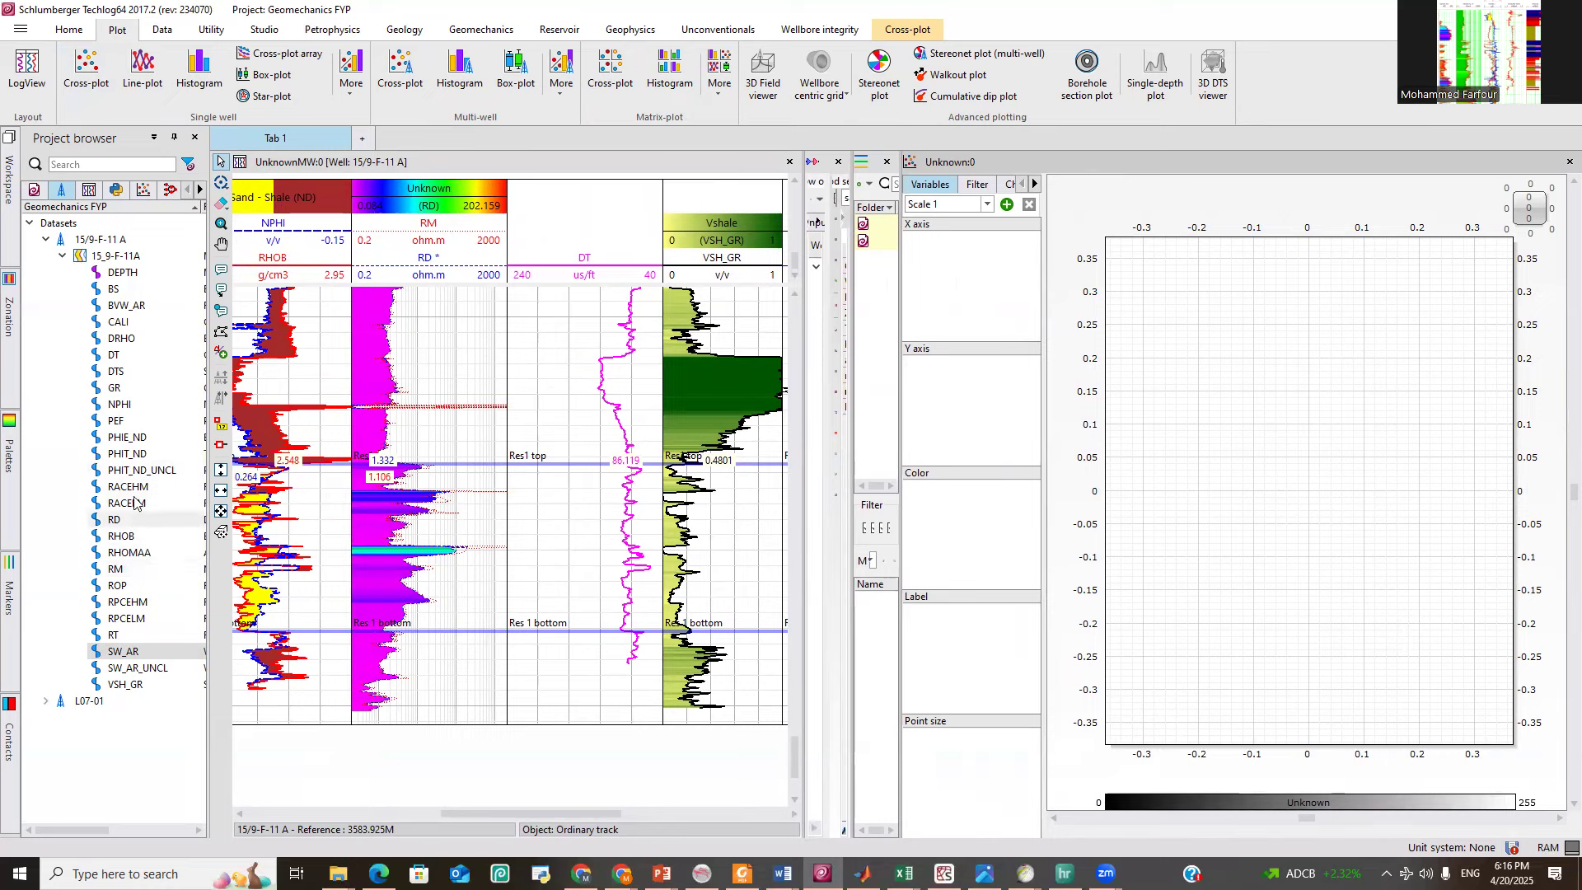
Plot DT on the X axis against RHOB on the Y axis and colour the cross-plot points by VSH_GR.
click(113, 356)
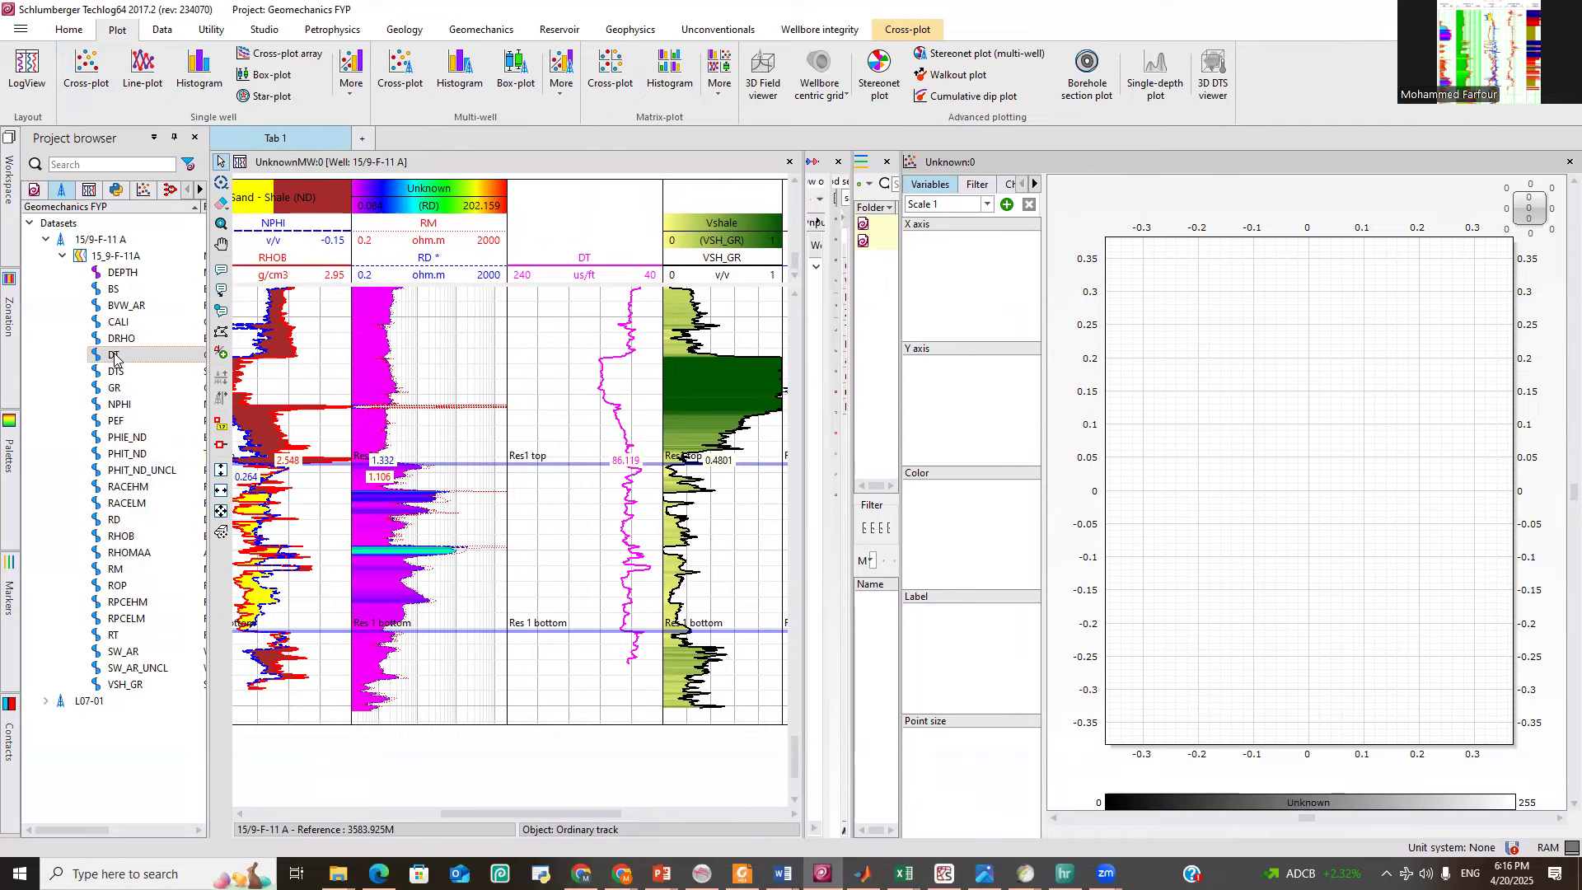
drag(109, 356, 998, 283)
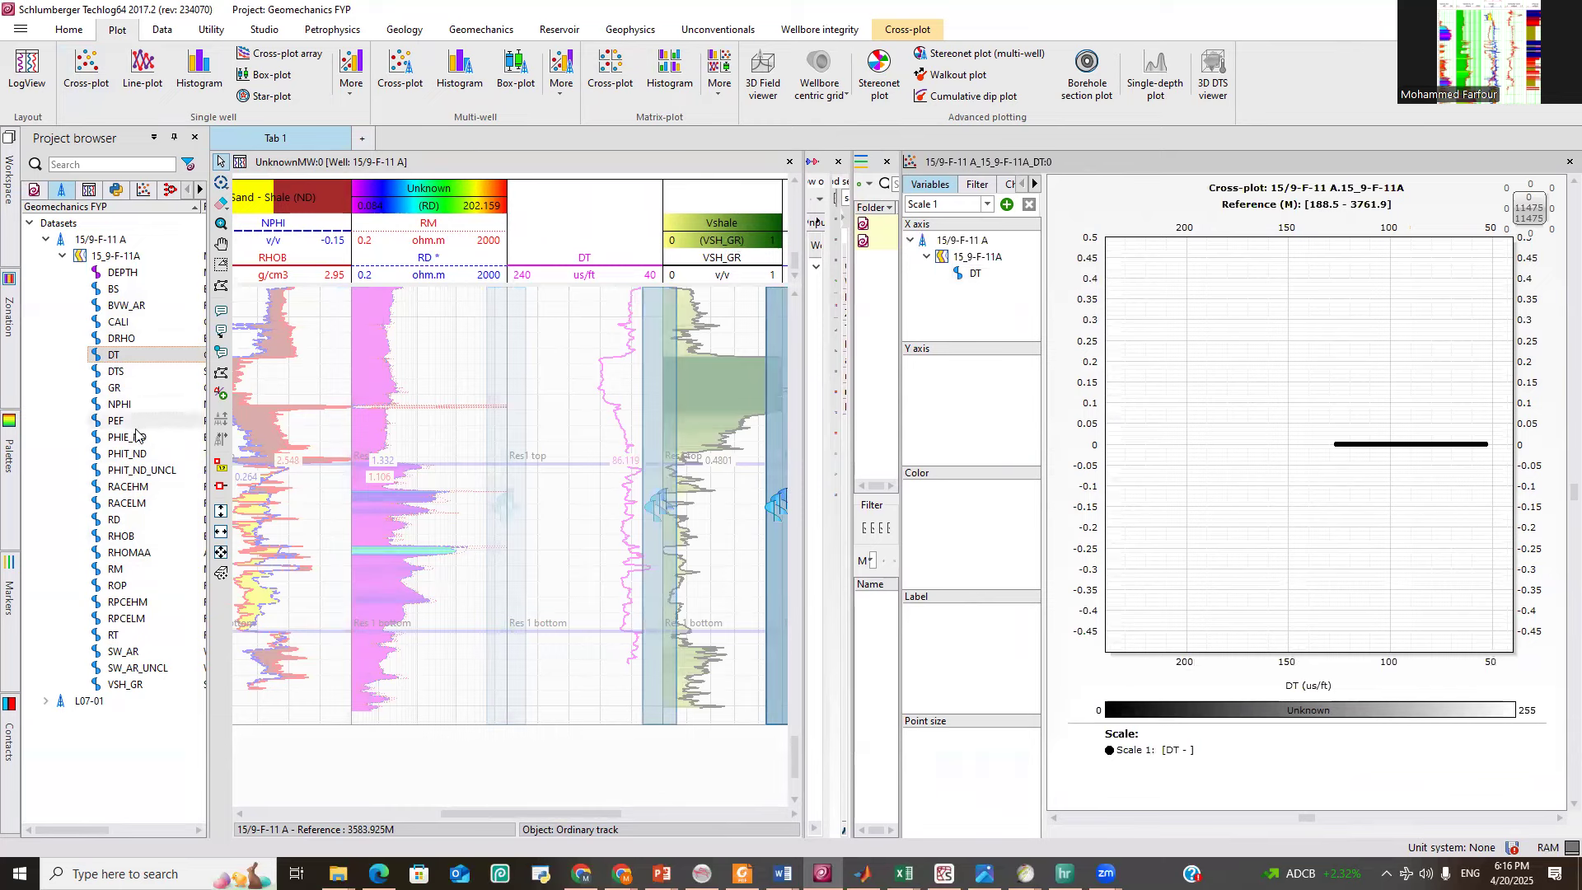
drag(130, 537, 979, 387)
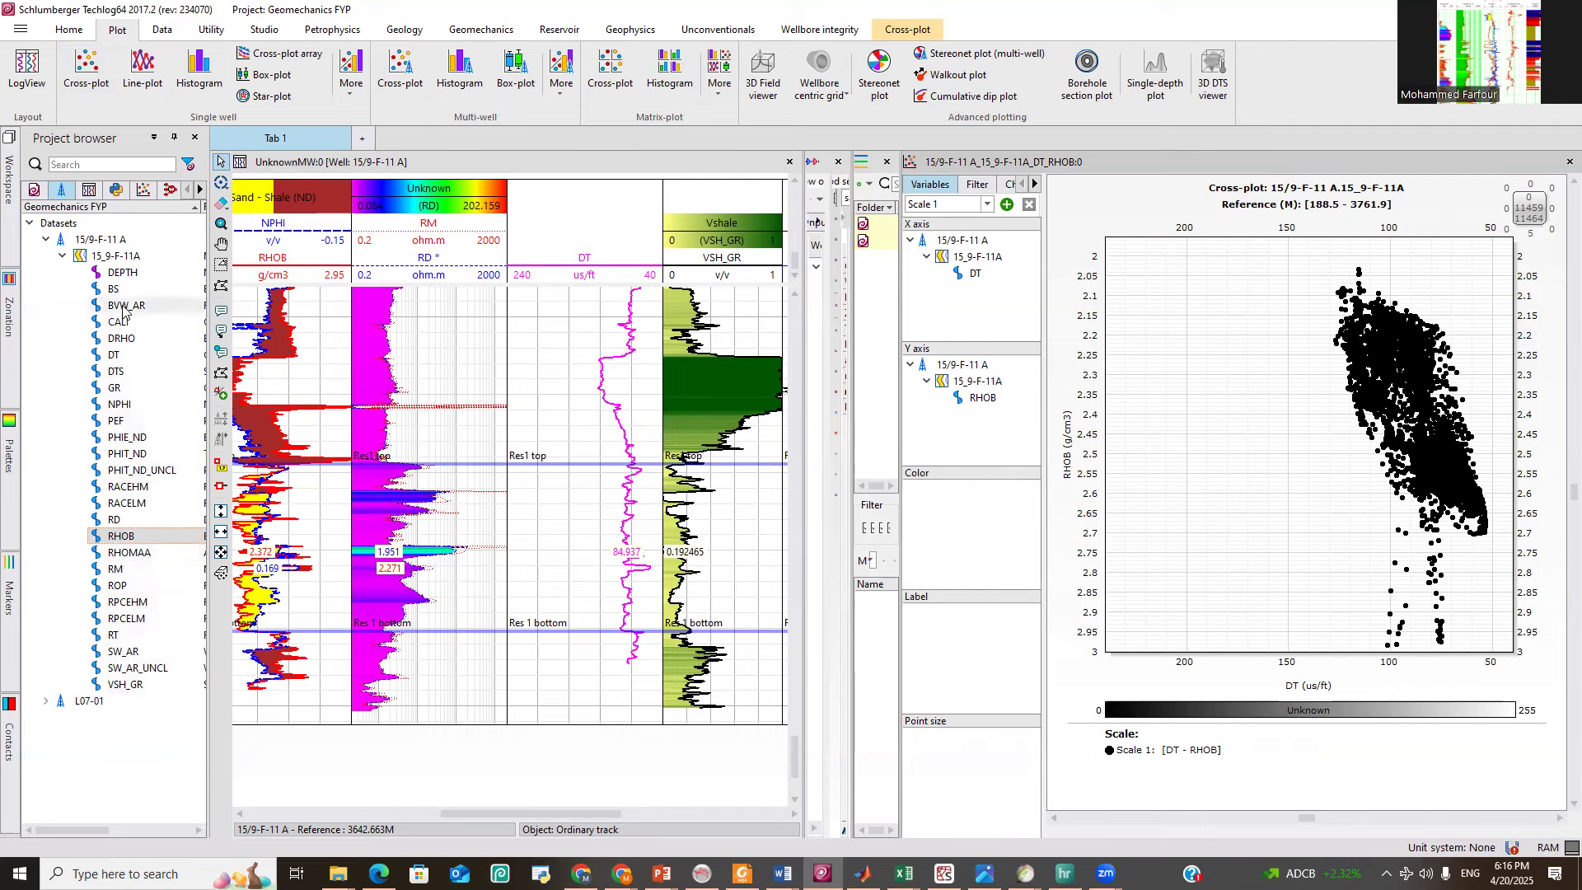
drag(125, 686, 982, 528)
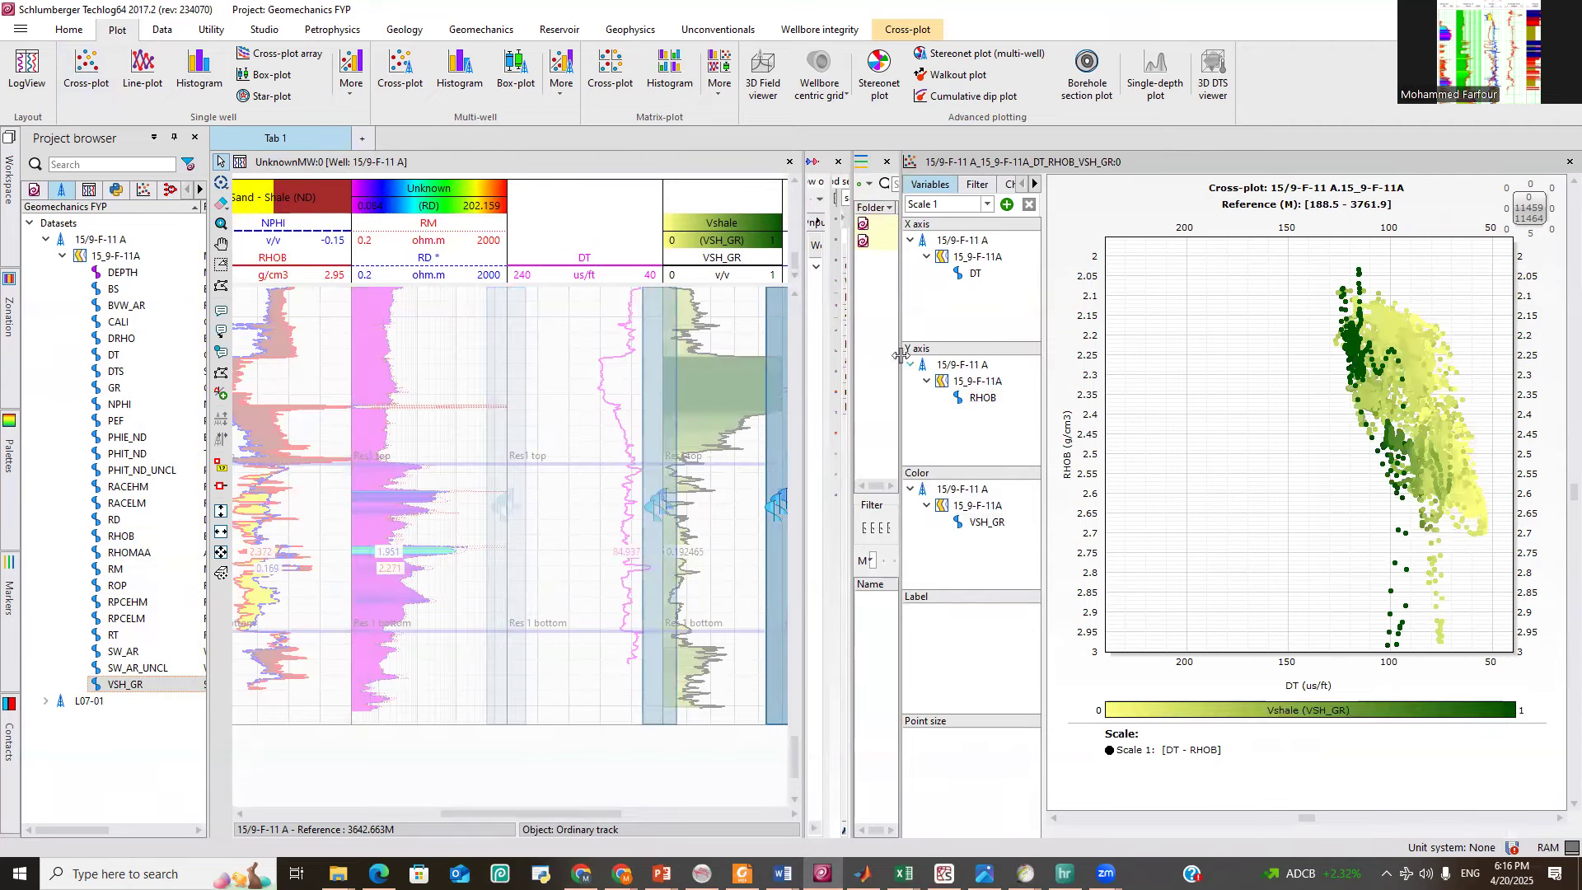
Enlarge the cross-plot window by adjusting the widths of the log layout and markers panels beside it.
click(850, 347)
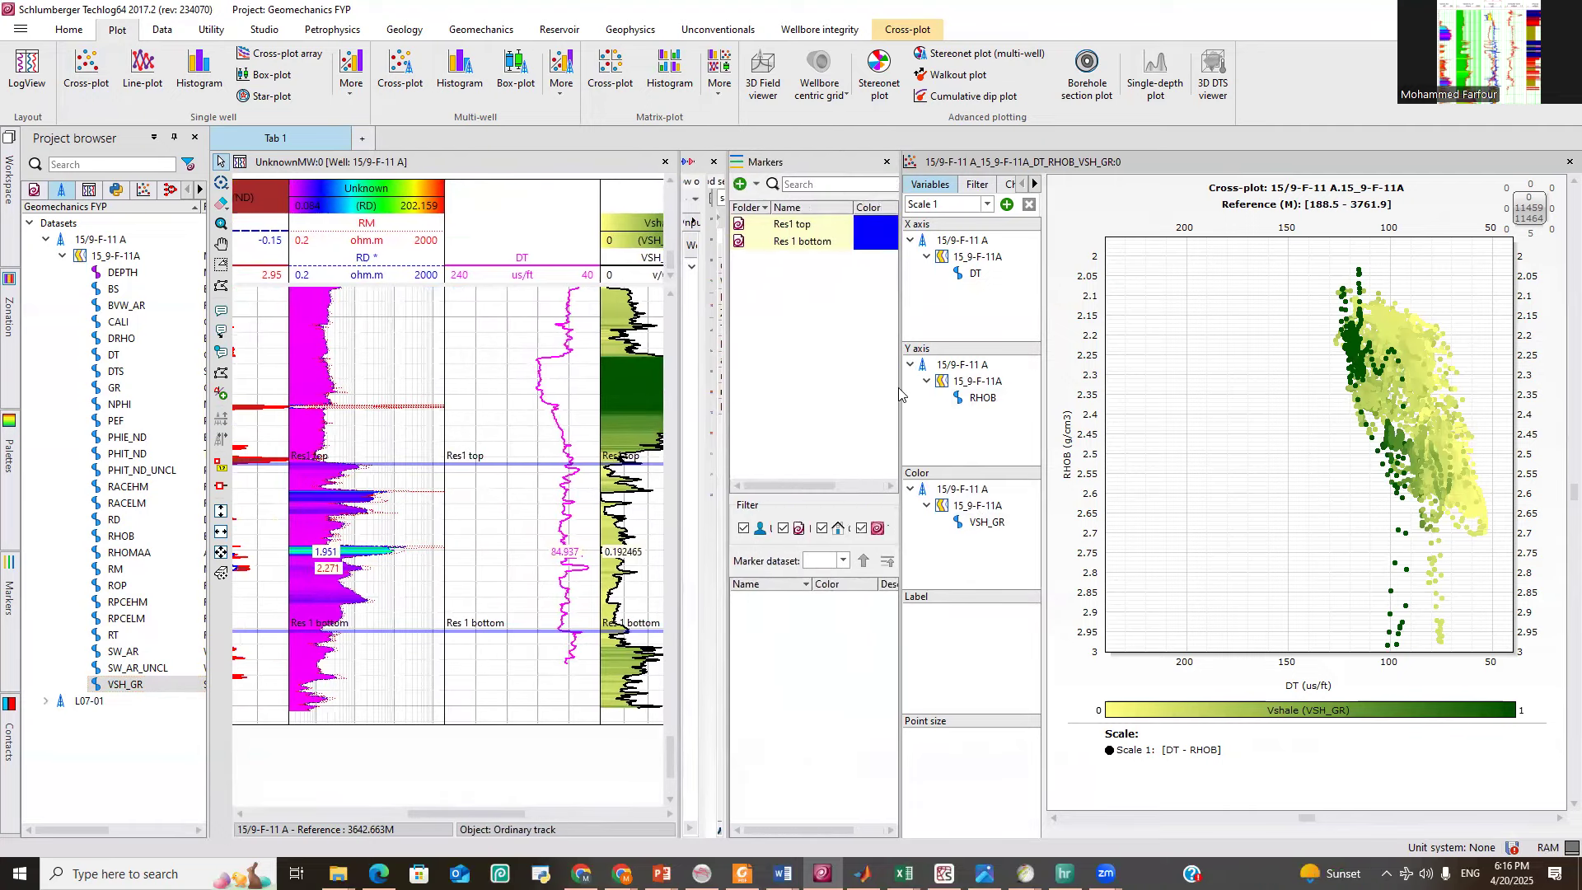
drag(901, 388, 789, 394)
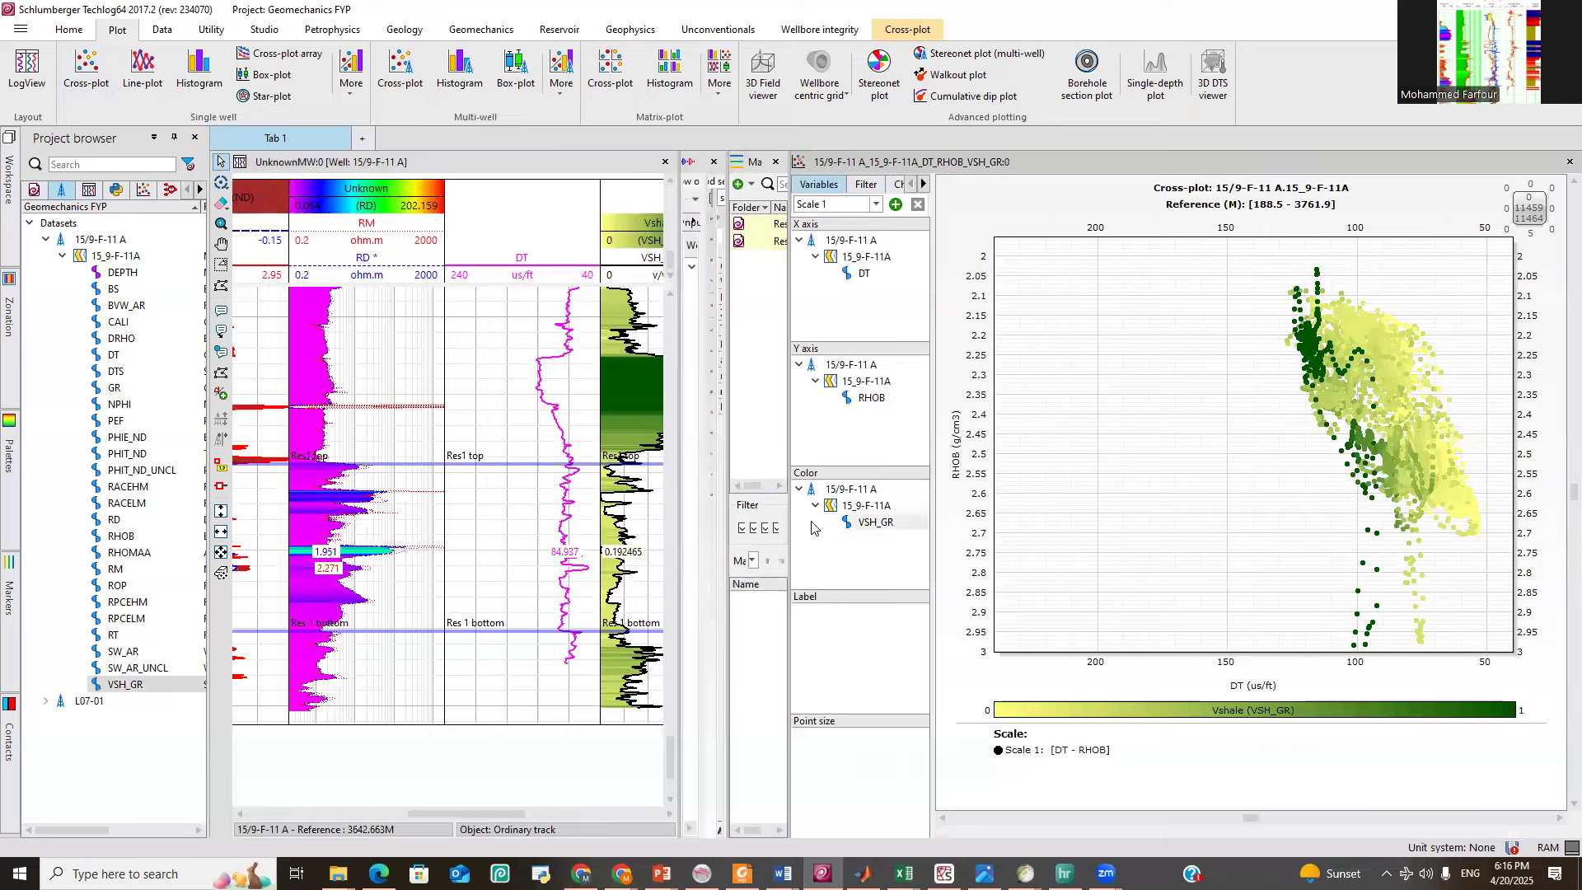
drag(789, 432, 845, 430)
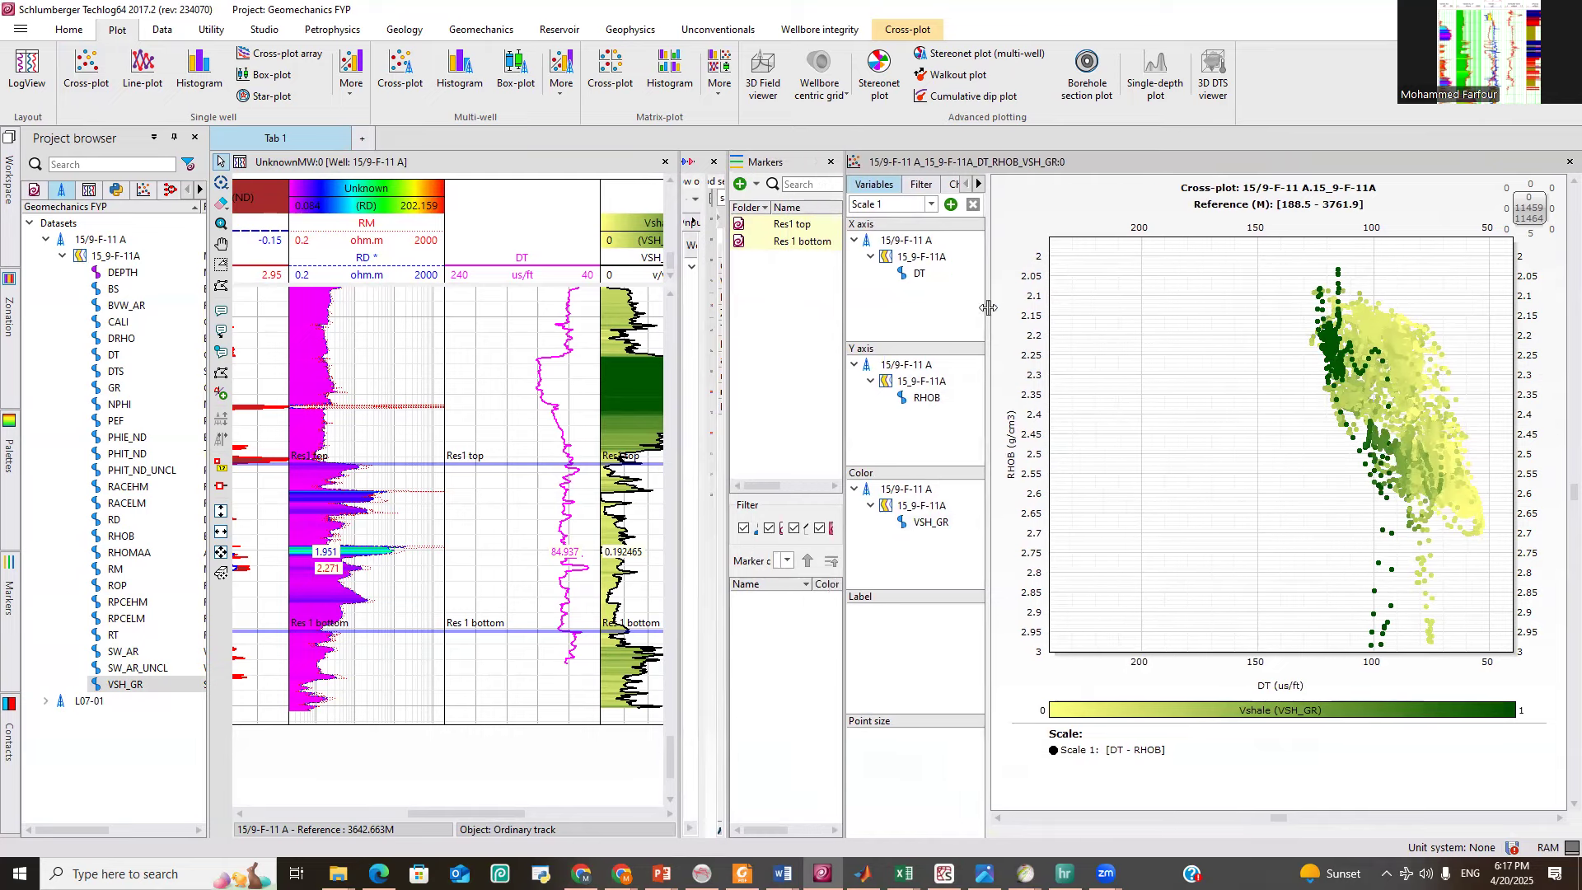
Overlay the General, Bulk Density vs Compressional Slowness chart on the cross-plot and dismiss the information notice.
drag(989, 307, 1059, 301)
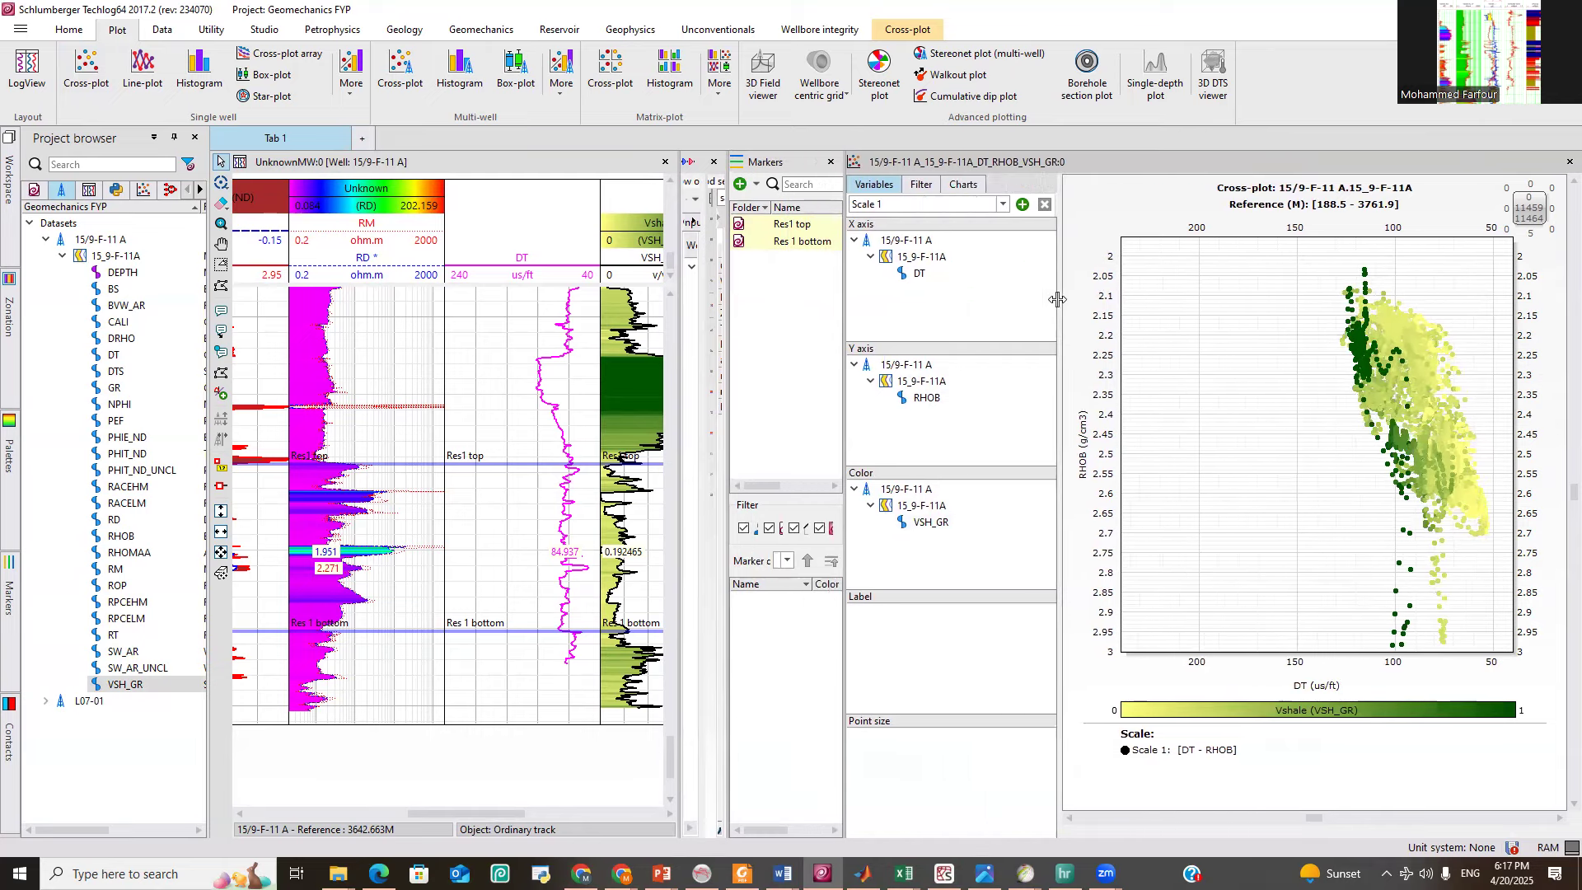
click(969, 189)
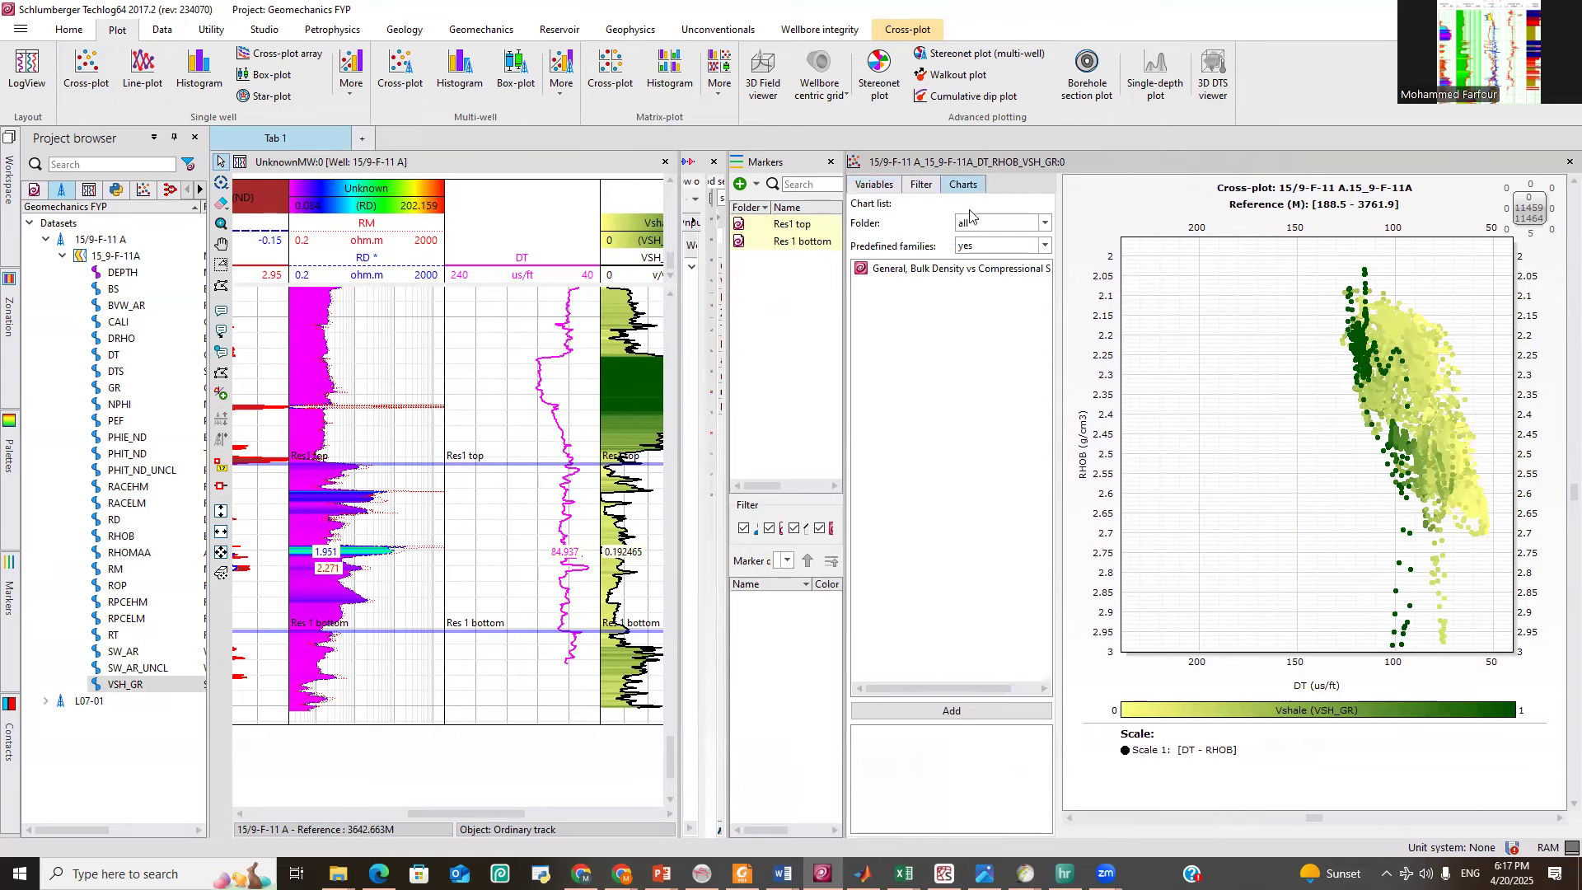
drag(846, 305, 763, 308)
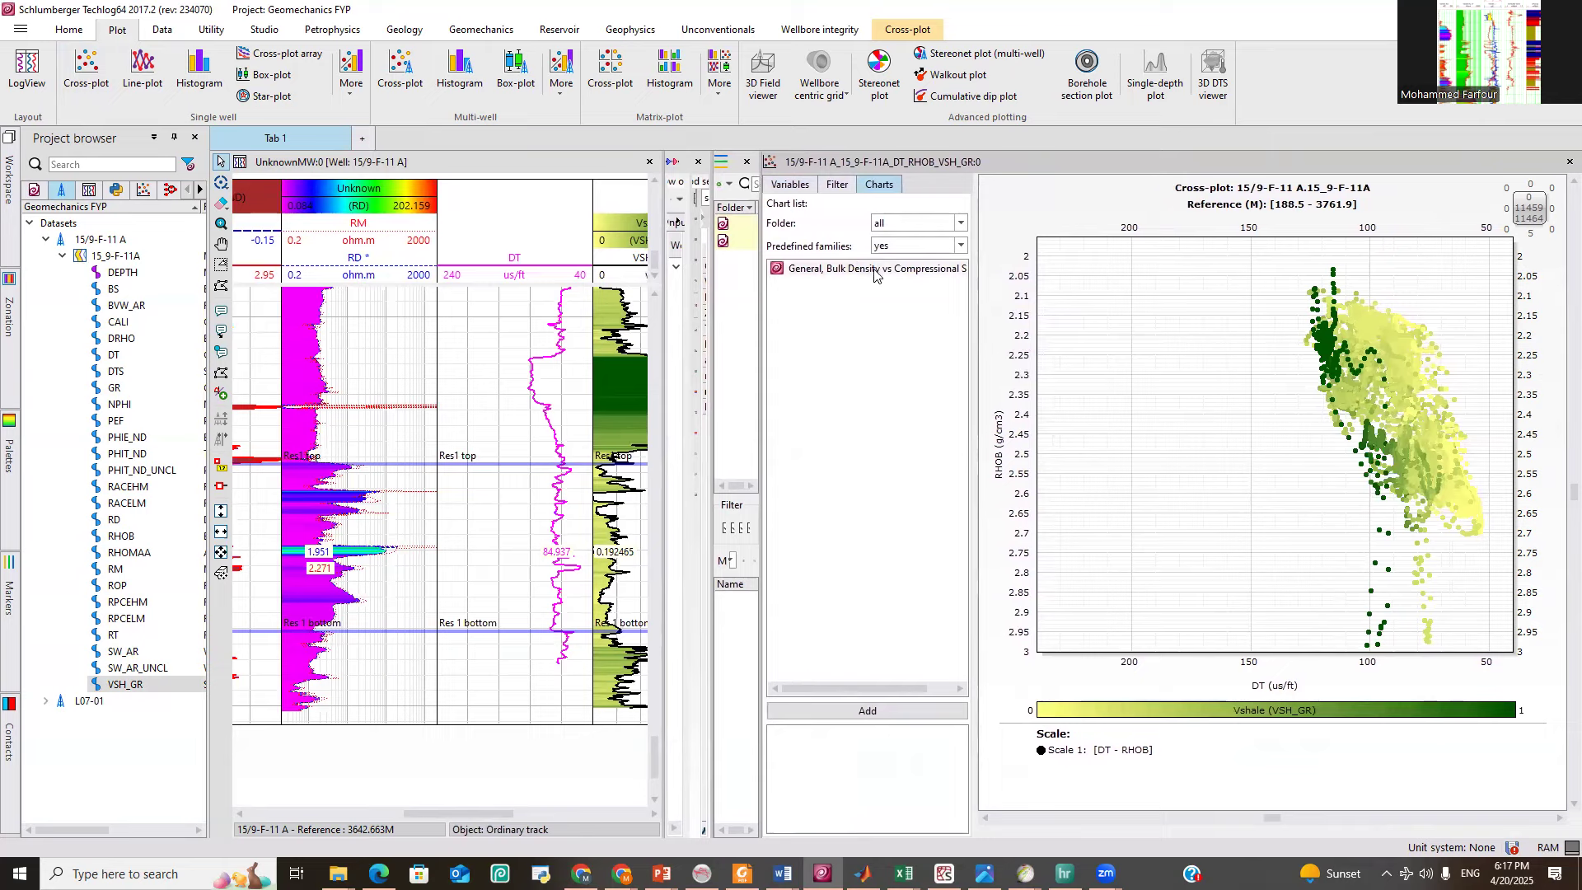
drag(975, 273, 1026, 274)
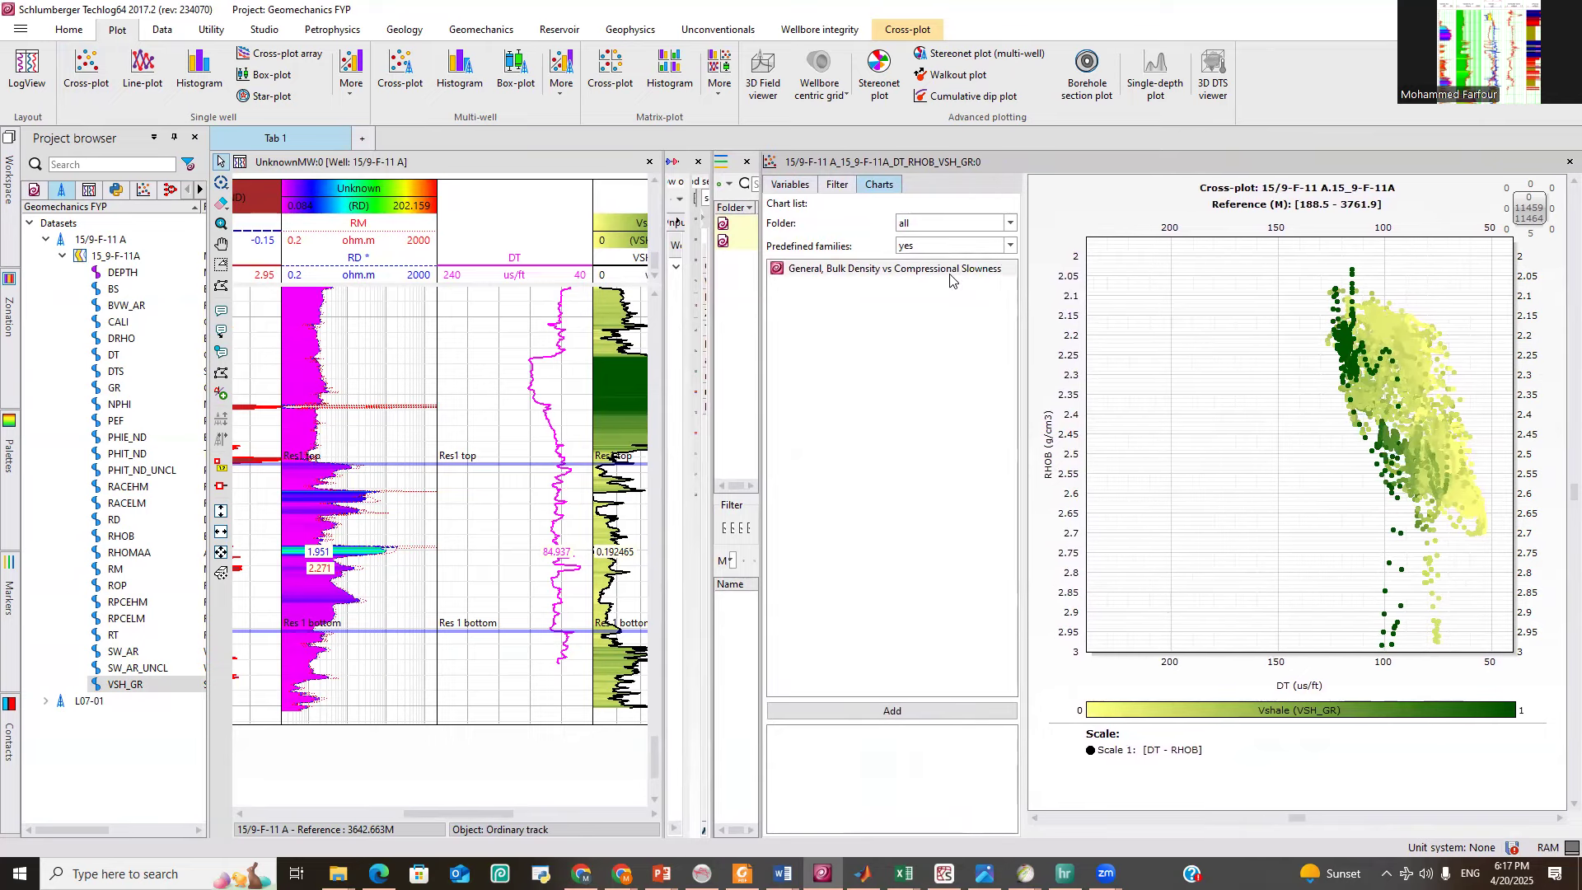
click(951, 272)
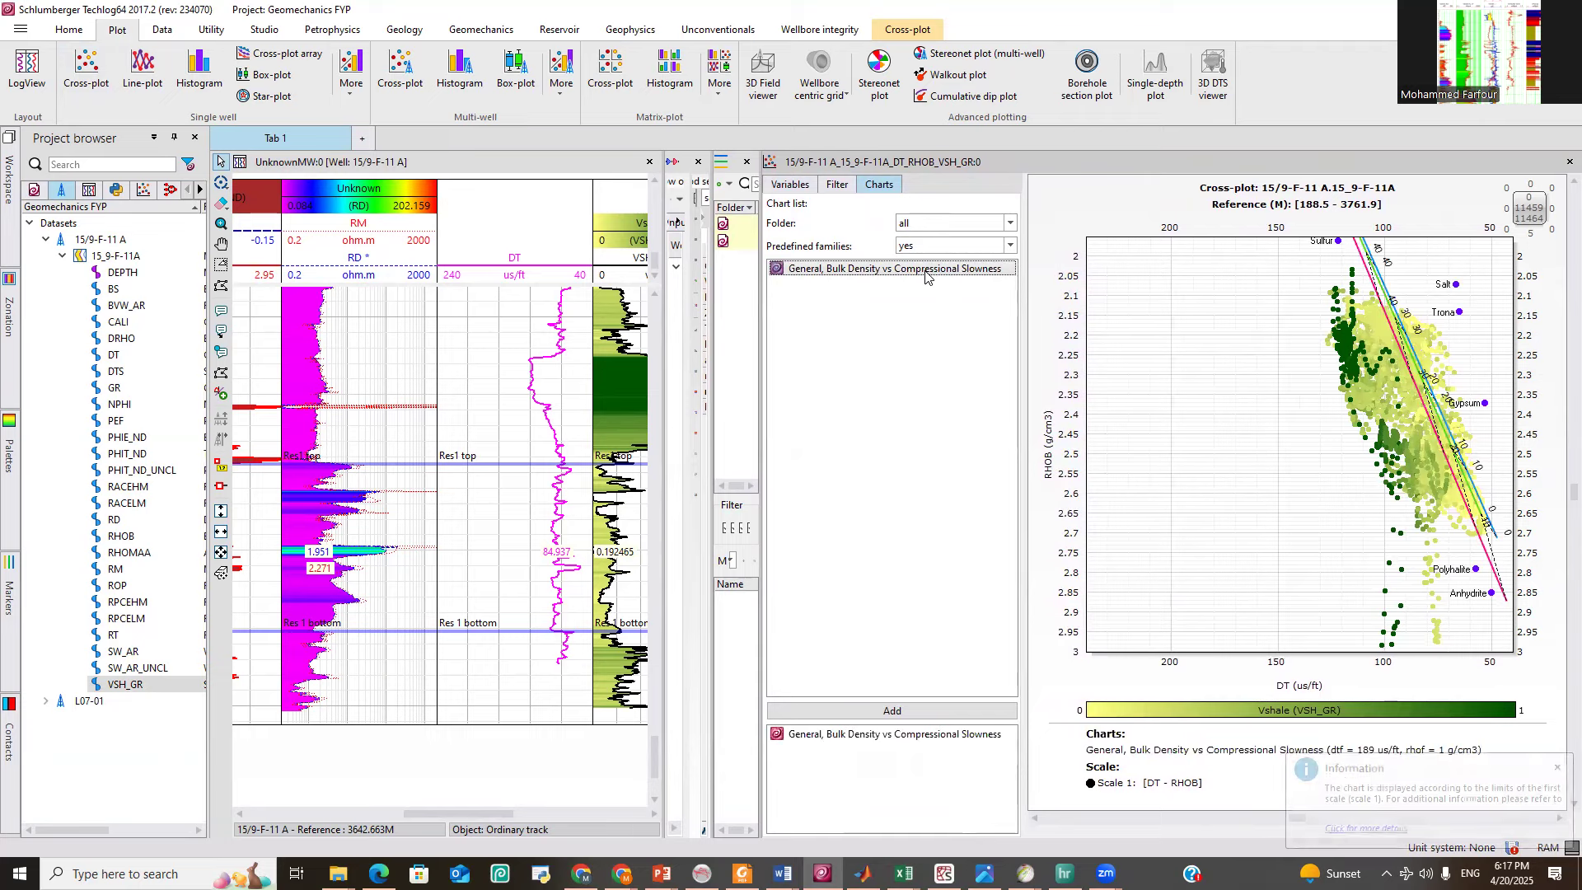
double_click(927, 274)
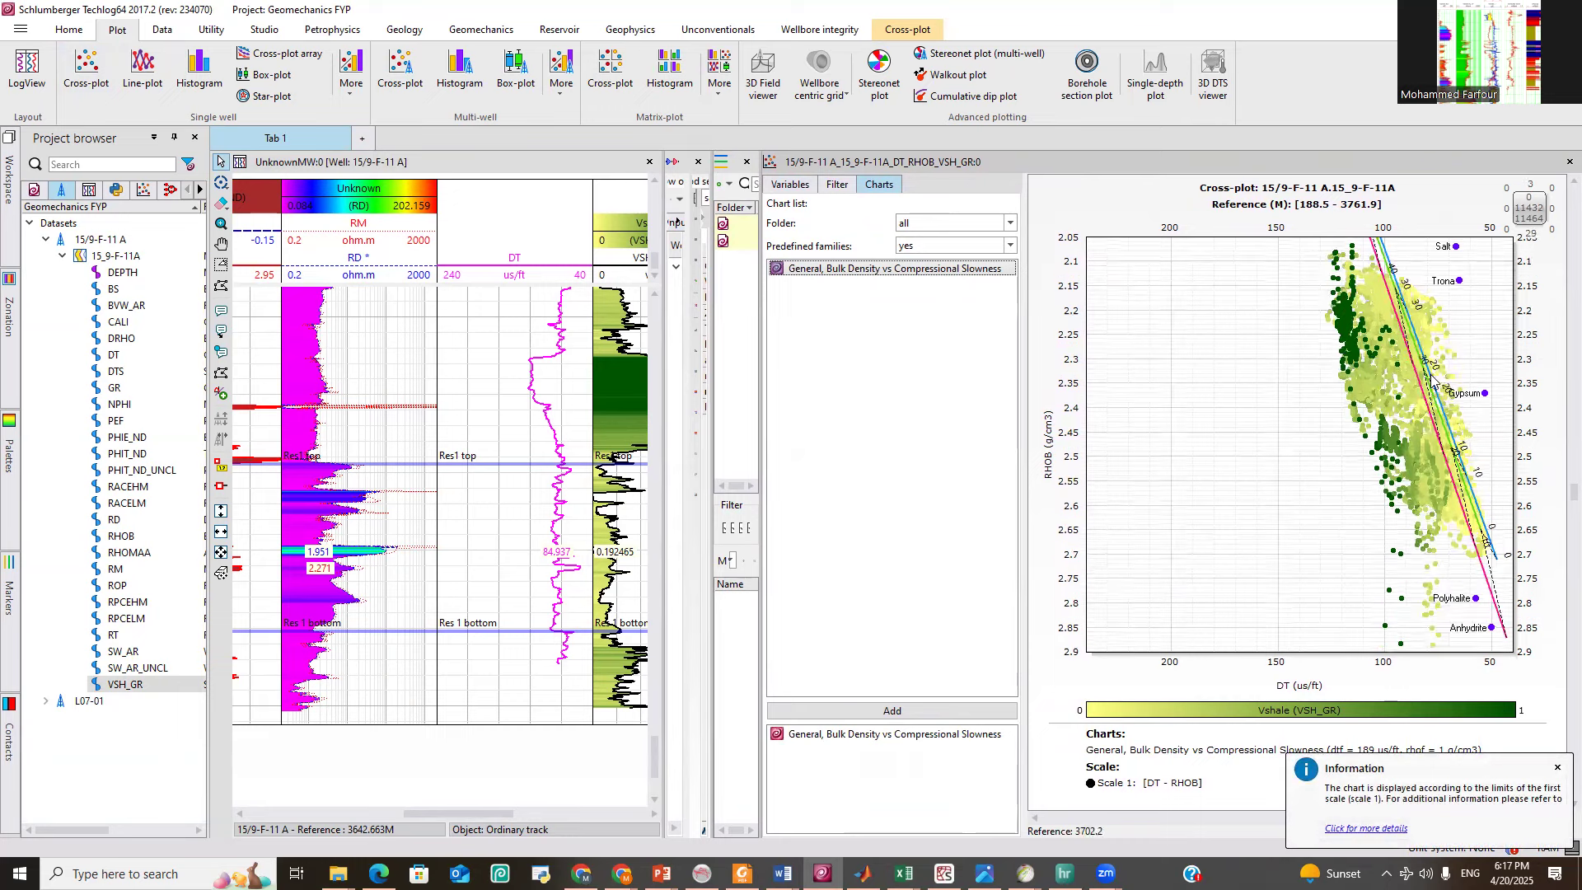
scroll(1432, 381, down, 2)
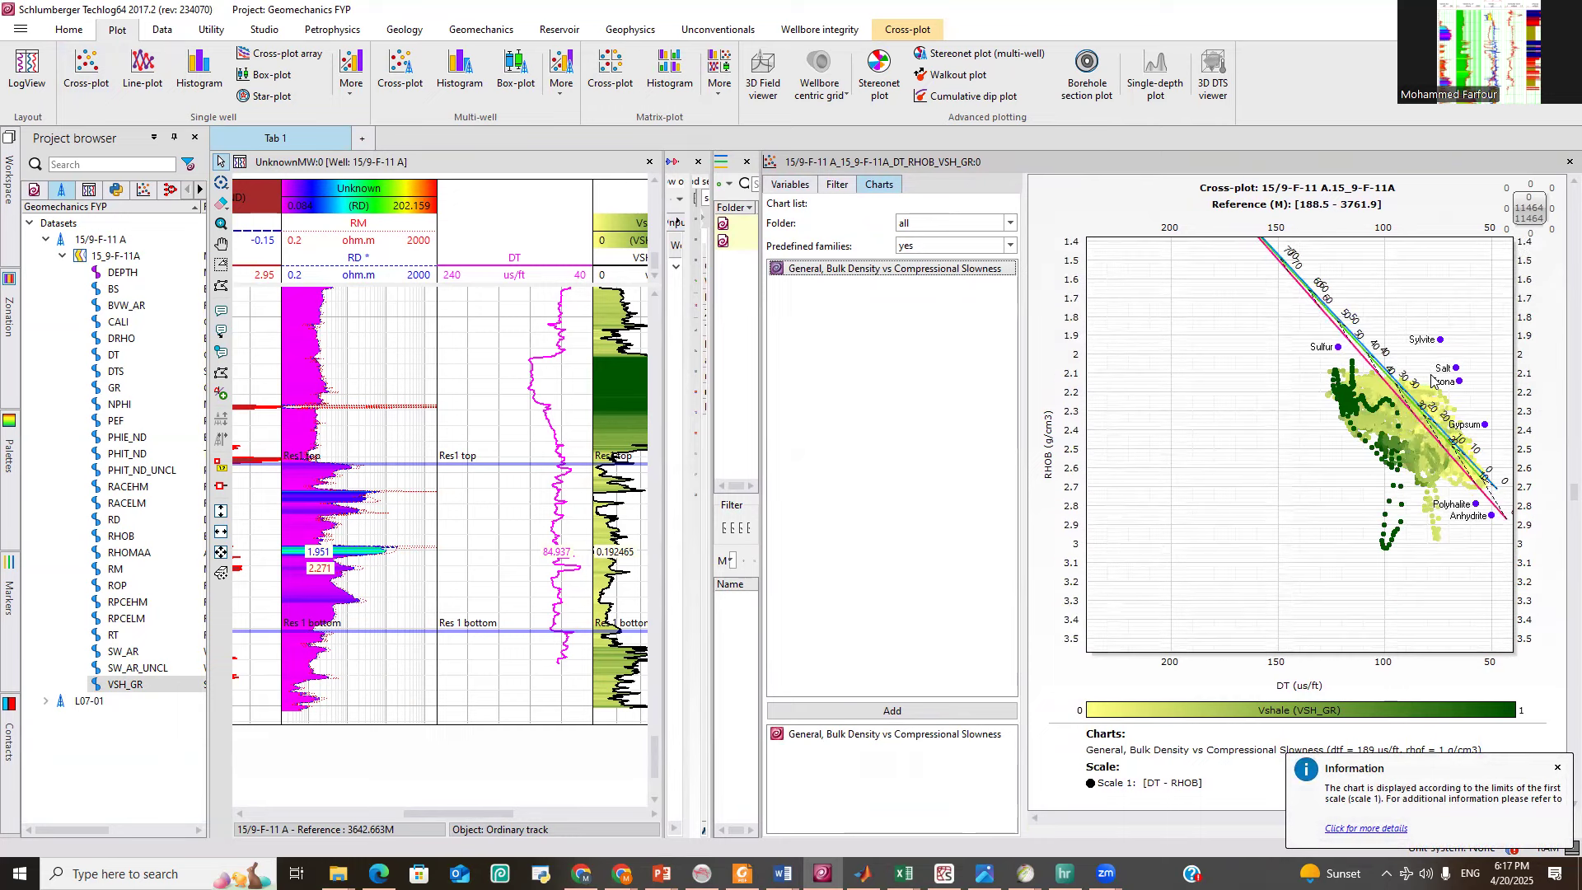
scroll(1430, 380, up, 1)
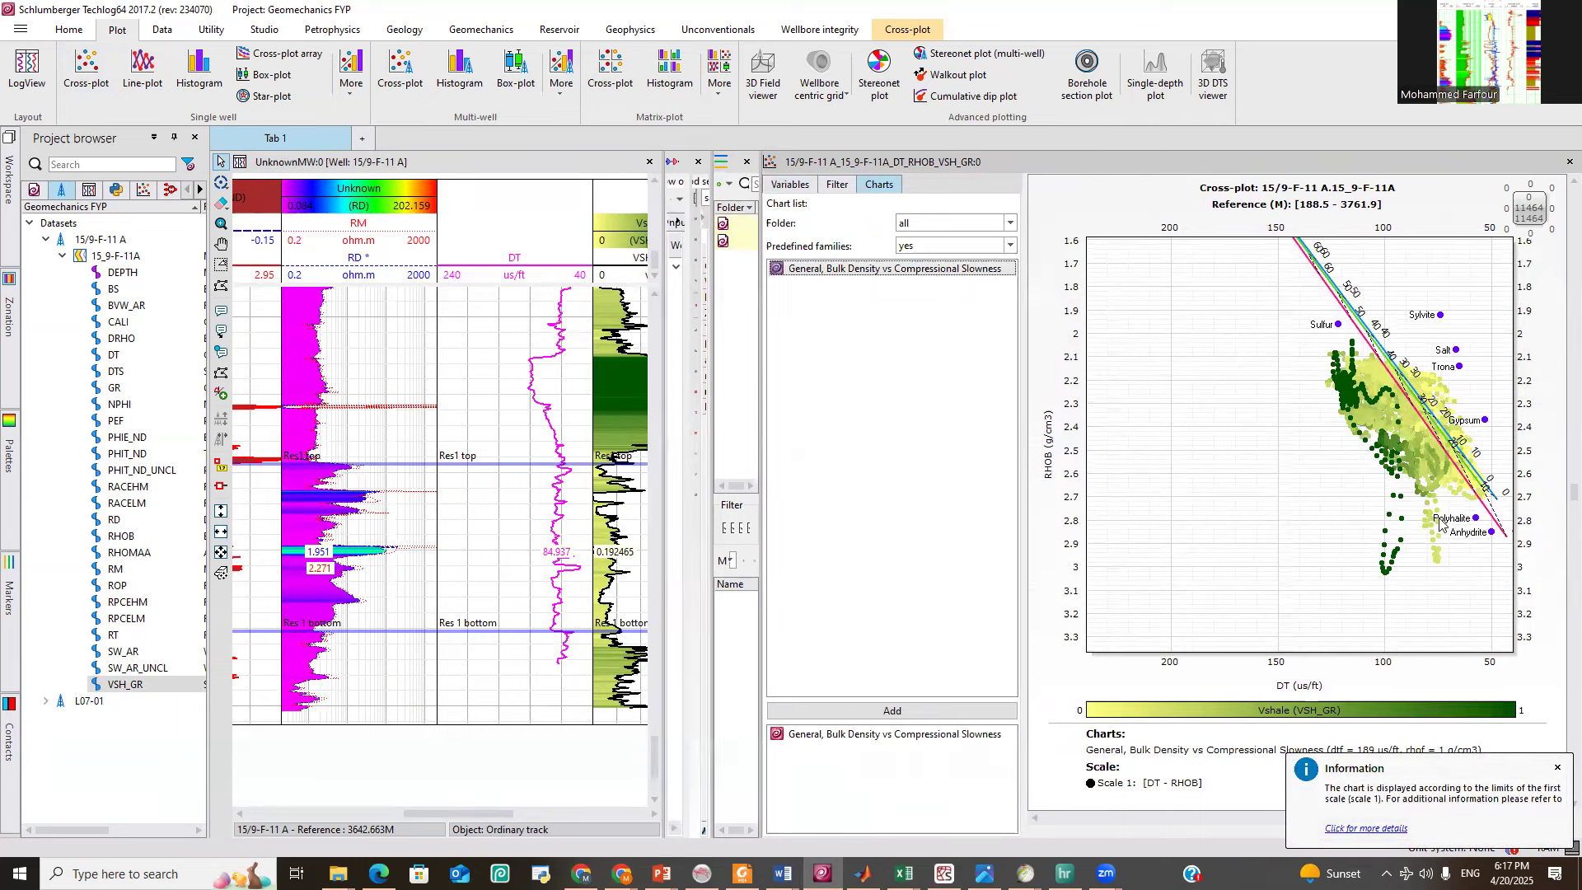
click(1556, 765)
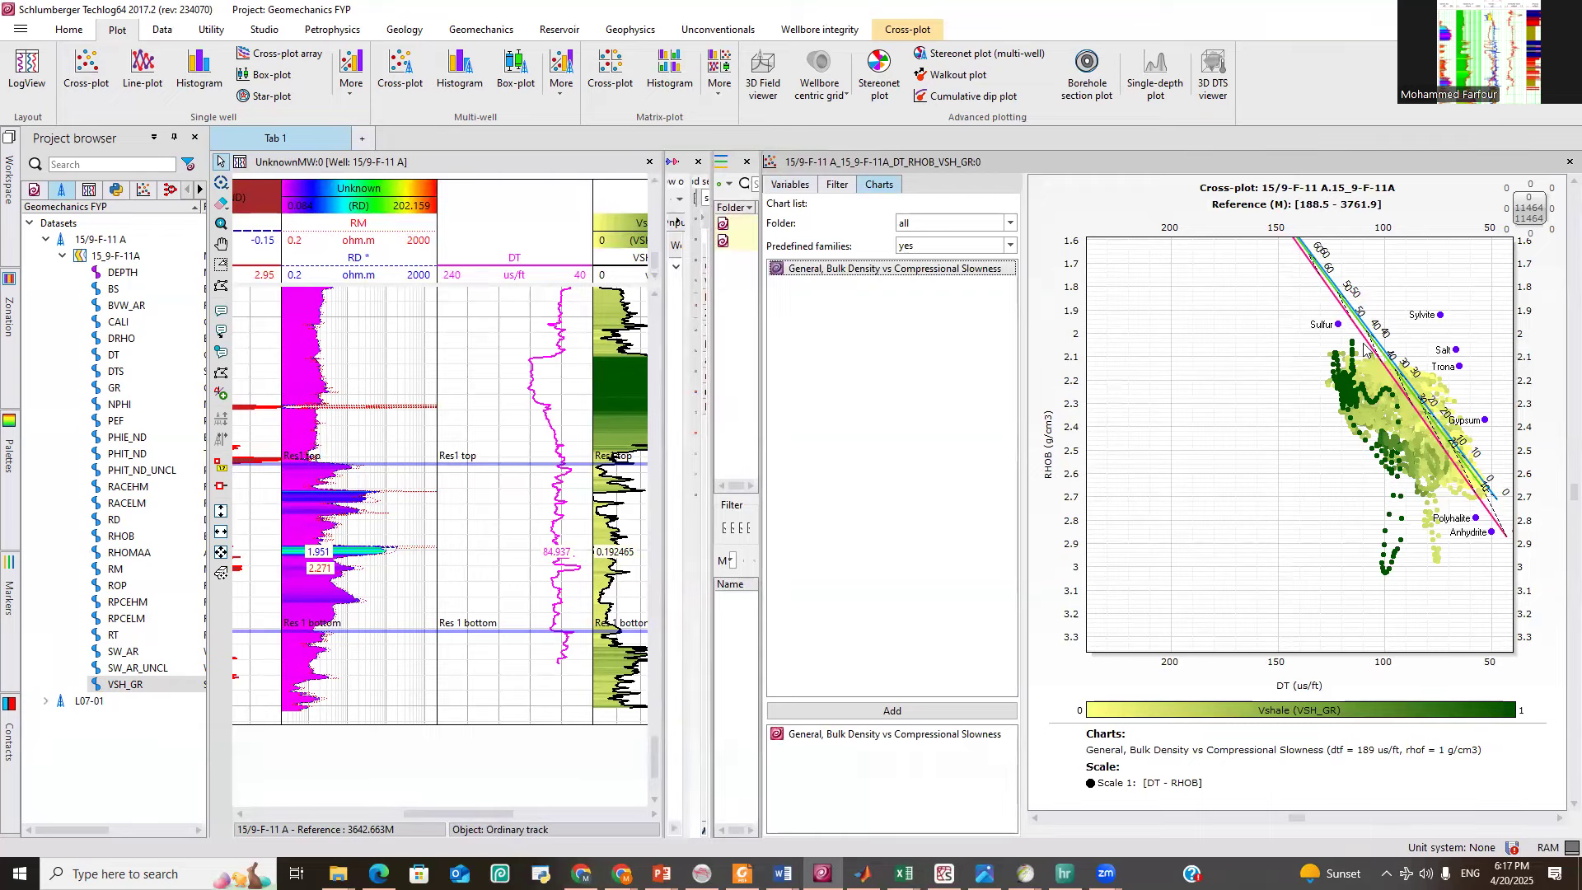
Examine how the shale-volume-coloured points lie relative to the overlay chart's lithology lines, porosity scales and mineral points.
scroll(1360, 363, down, 5)
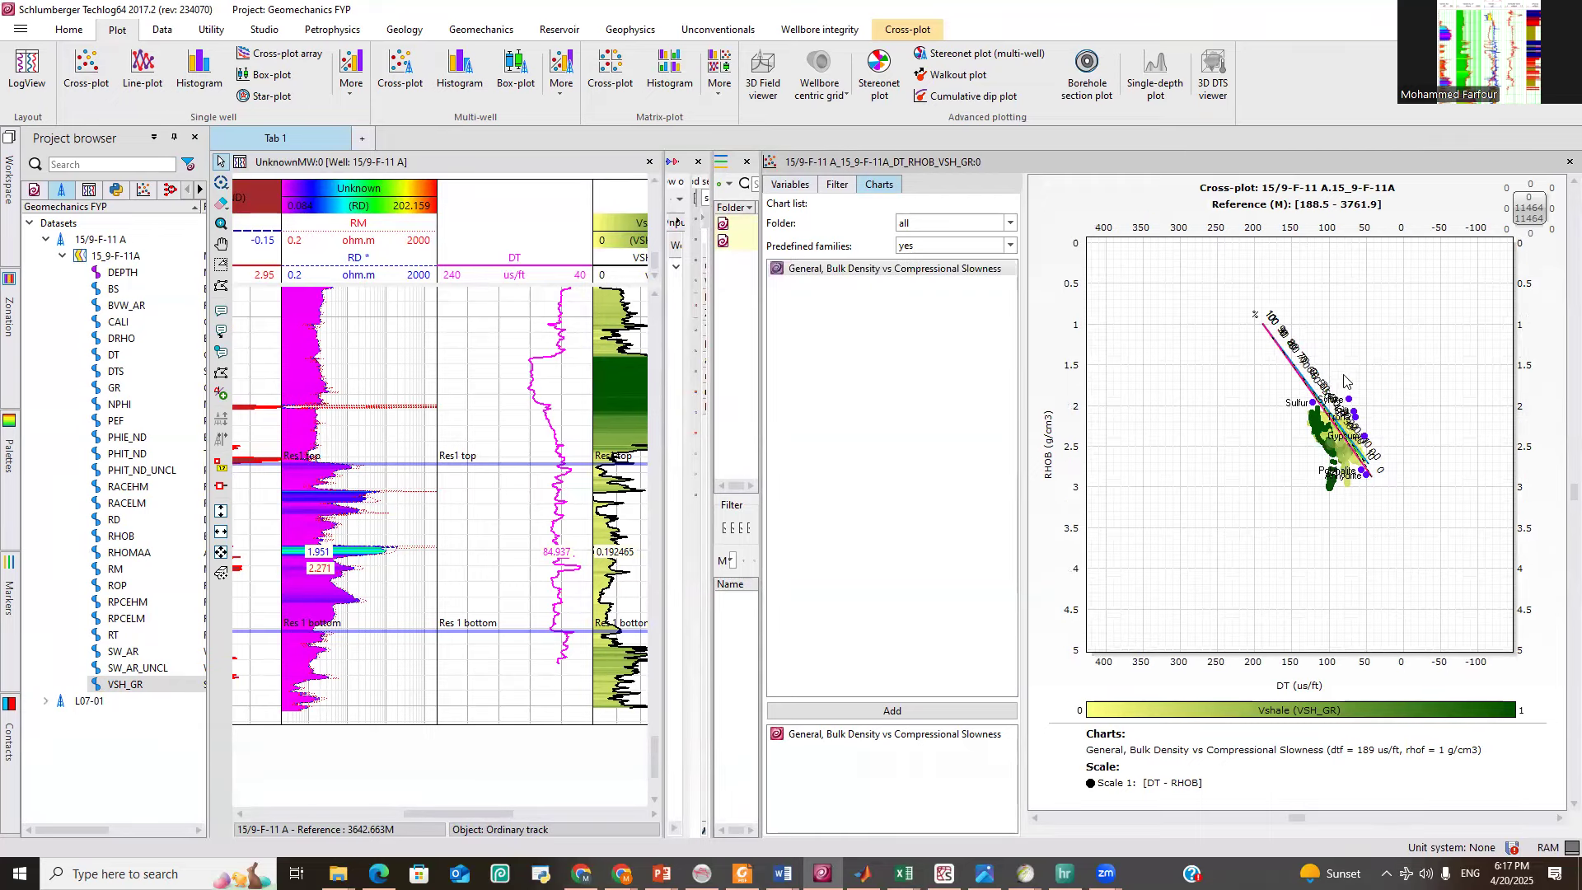
scroll(1368, 428, up, 3)
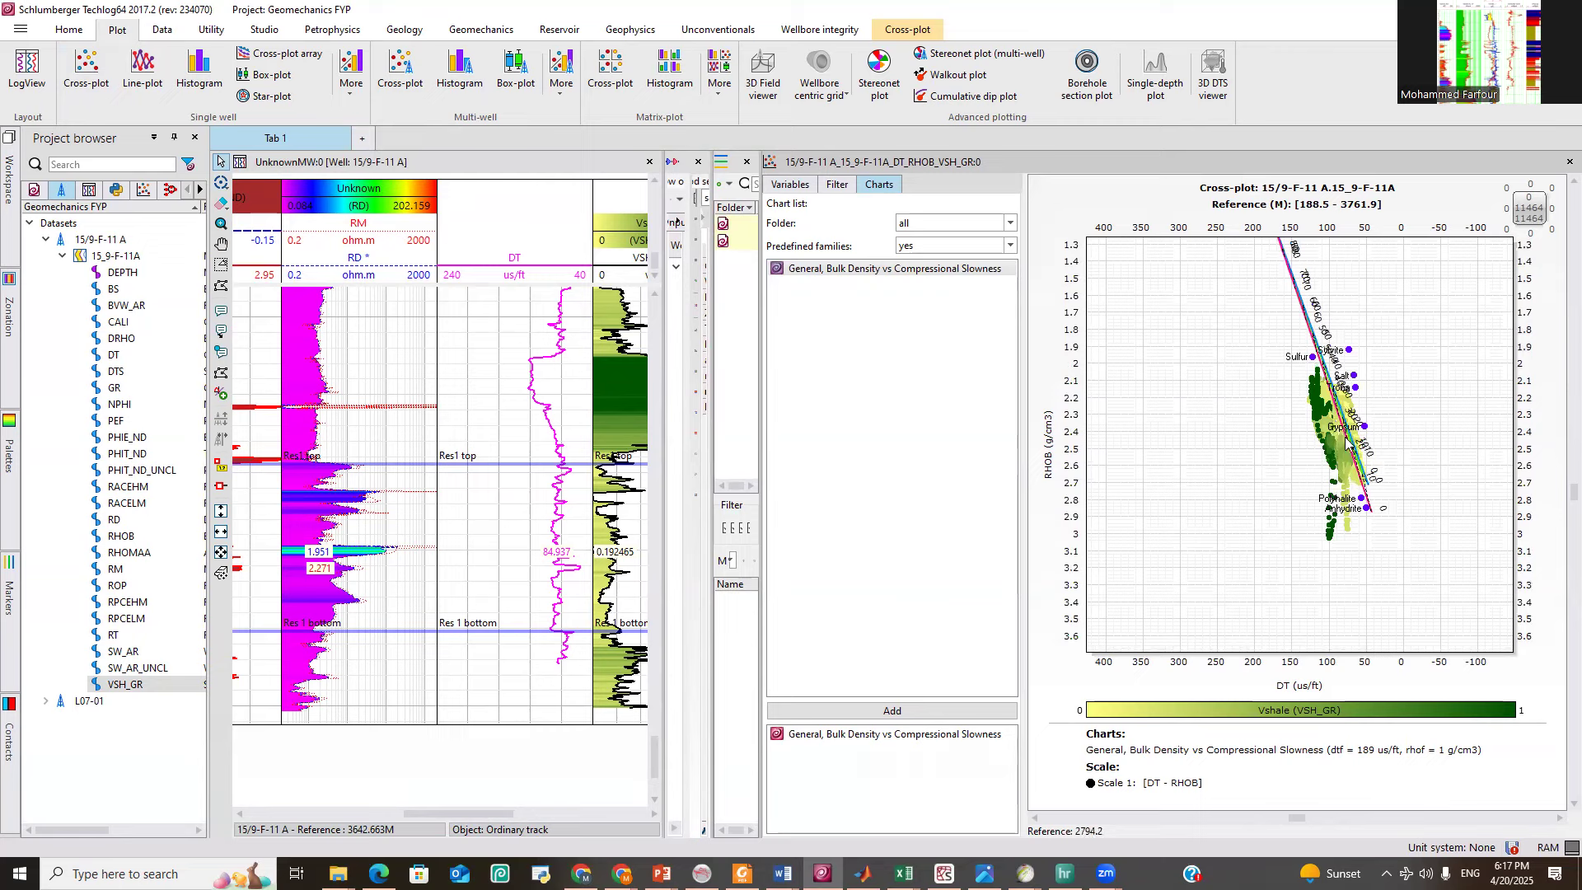
scroll(1354, 452, down, 2)
scroll(1068, 422, down, 2)
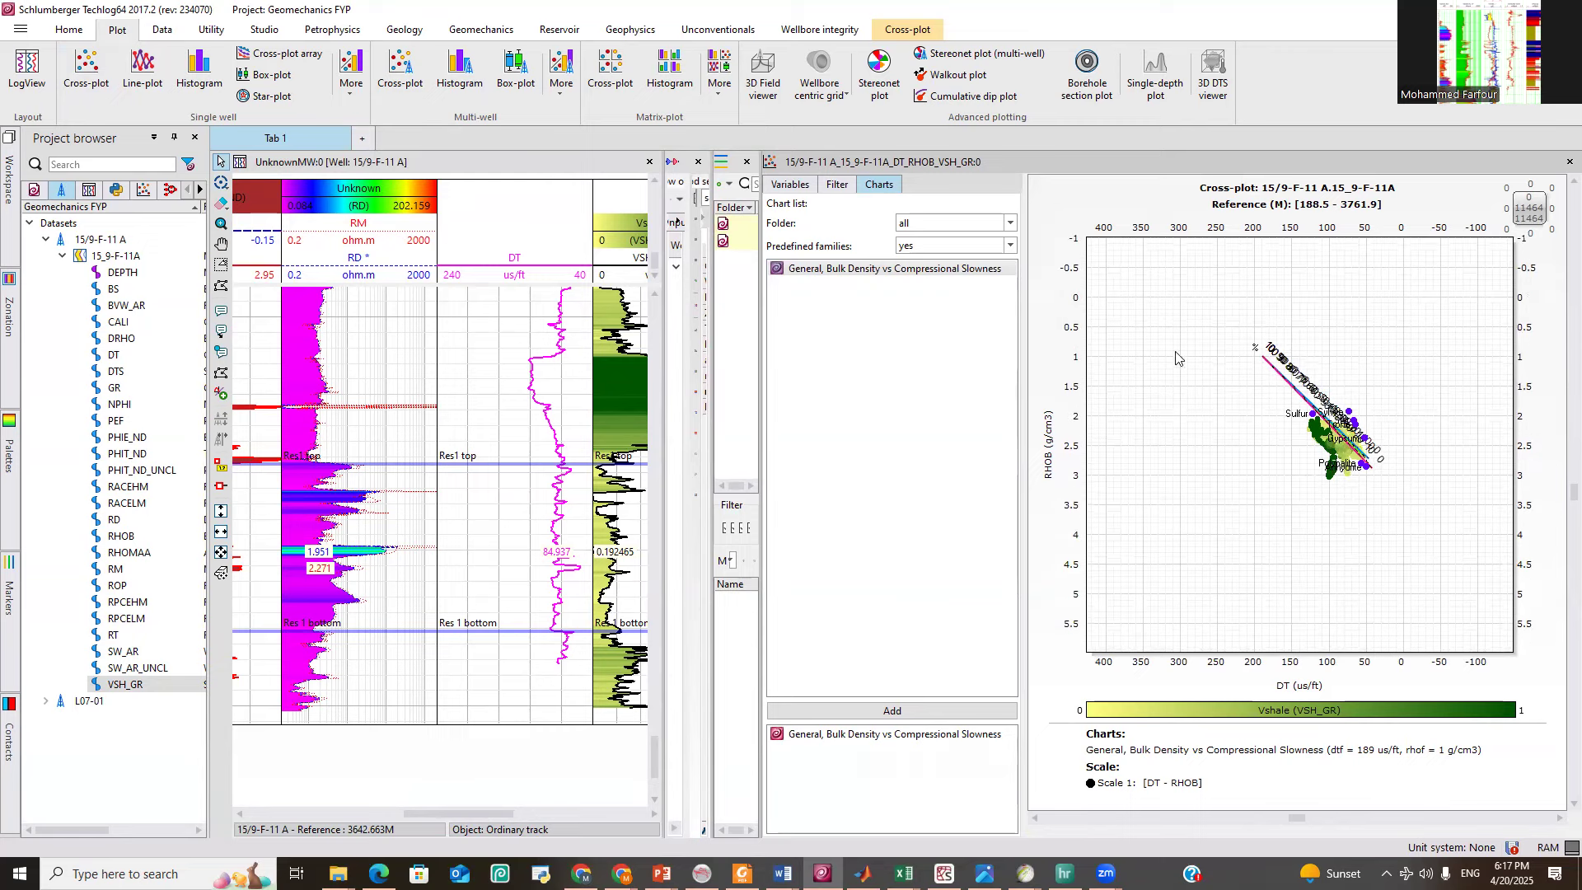
scroll(1339, 224, up, 3)
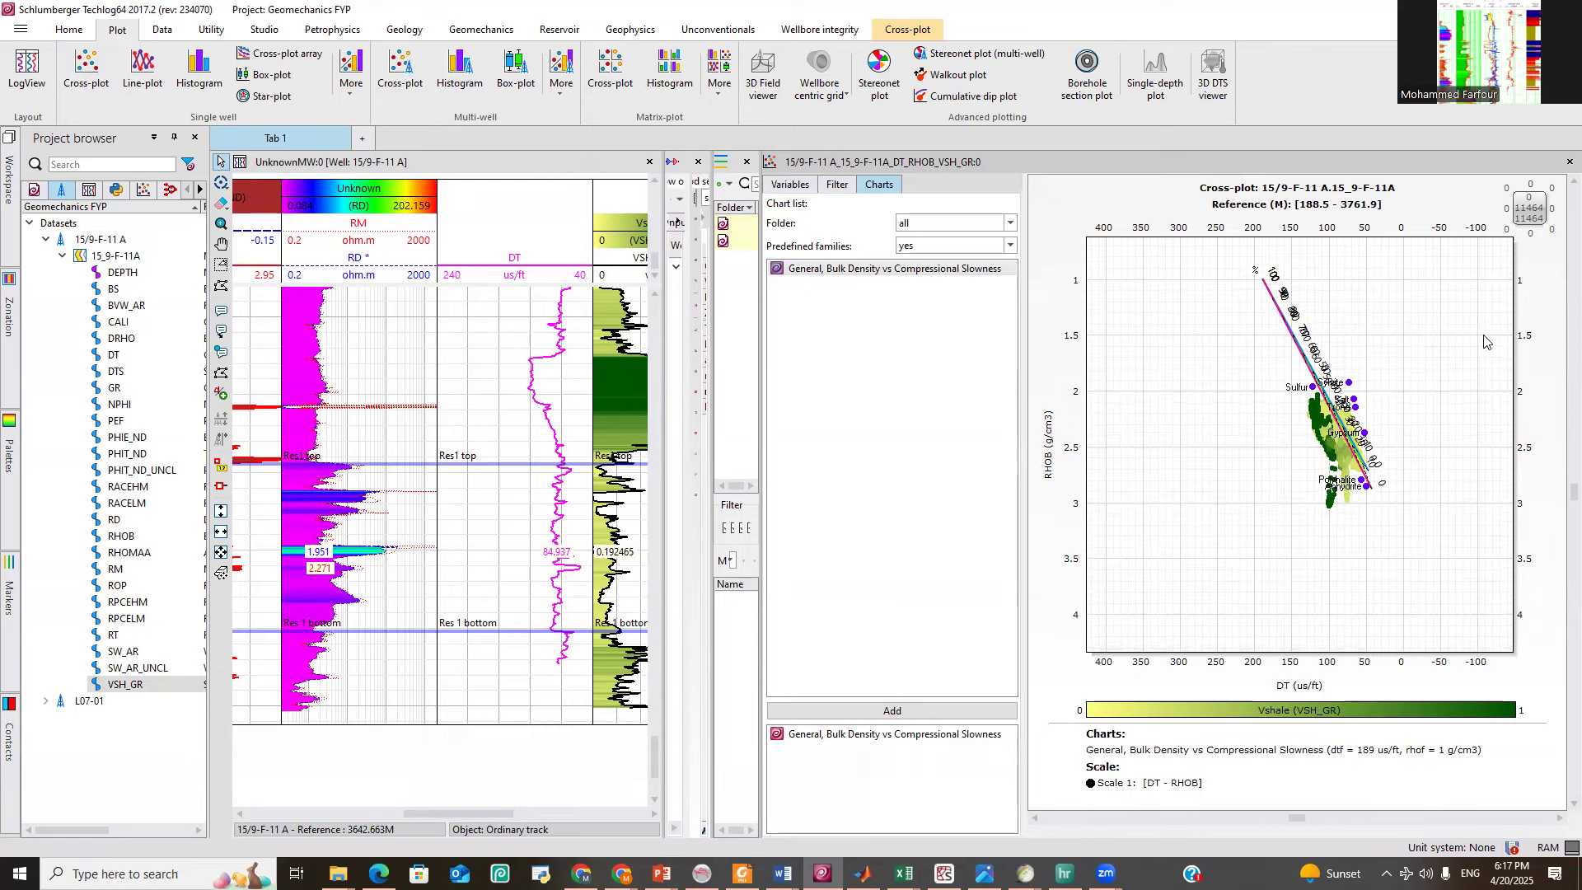
scroll(1292, 227, up, 4)
scroll(1319, 219, up, 1)
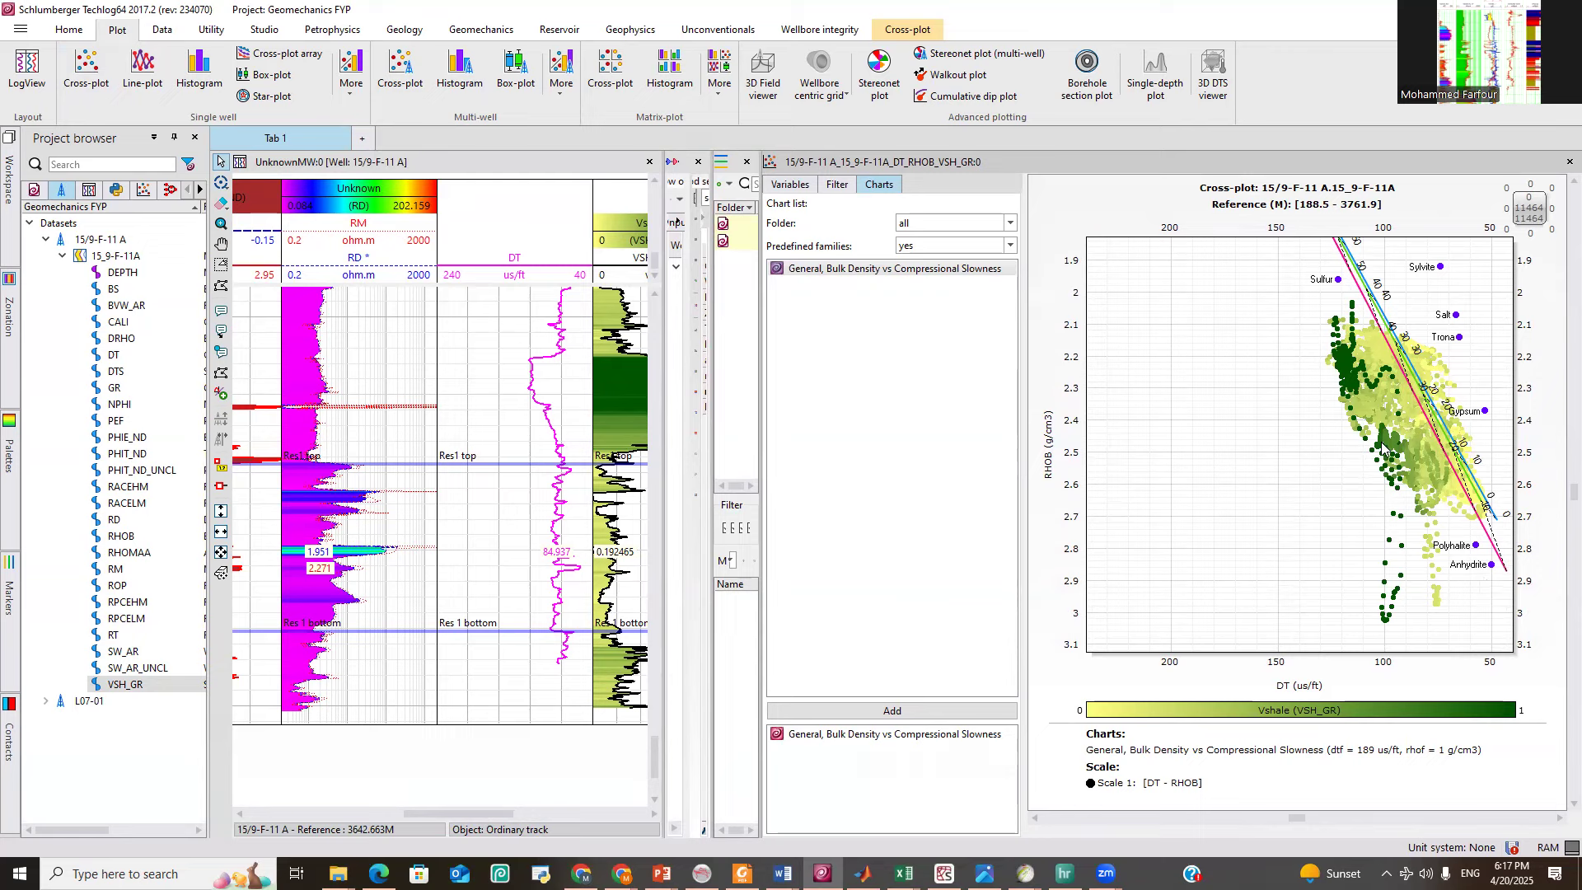
scroll(1361, 404, down, 1)
scroll(1361, 403, down, 2)
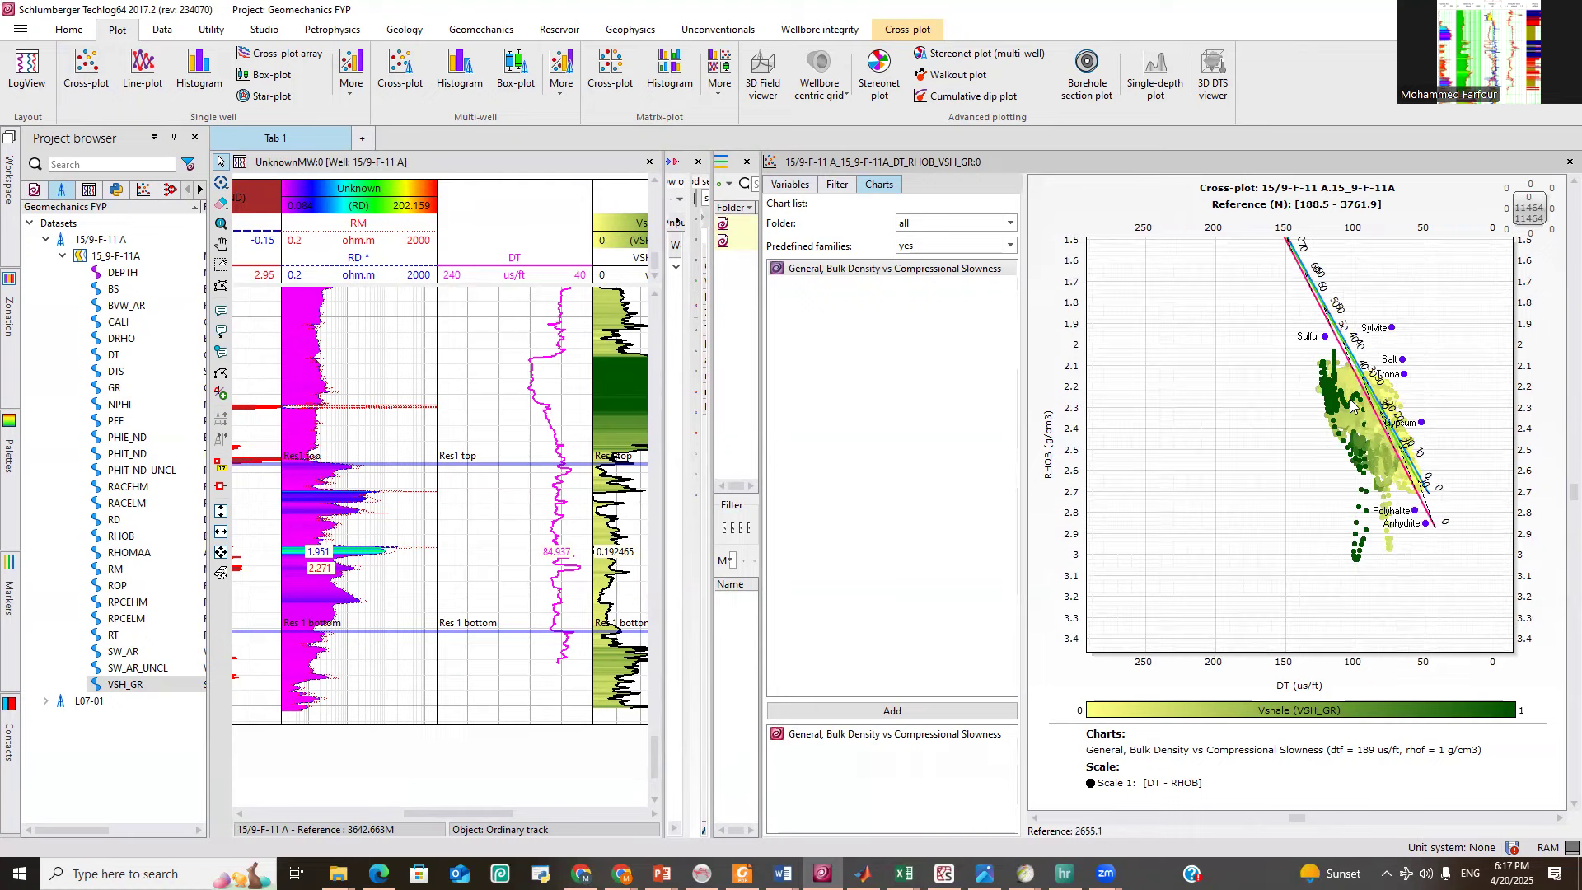
scroll(1393, 441, up, 1)
scroll(1524, 436, down, 4)
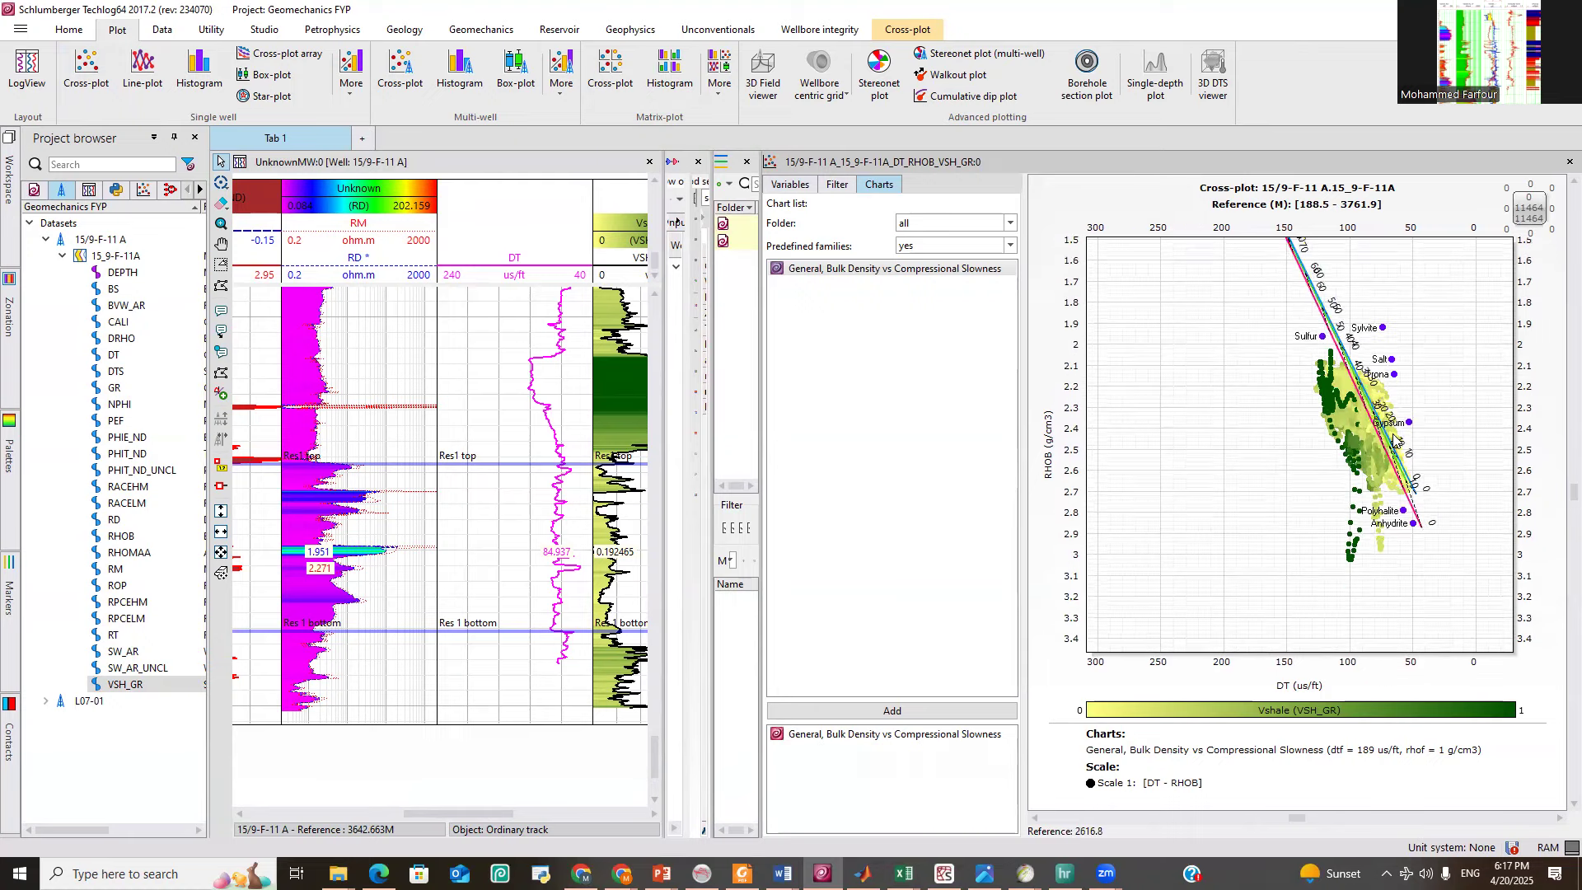
scroll(1540, 434, down, 3)
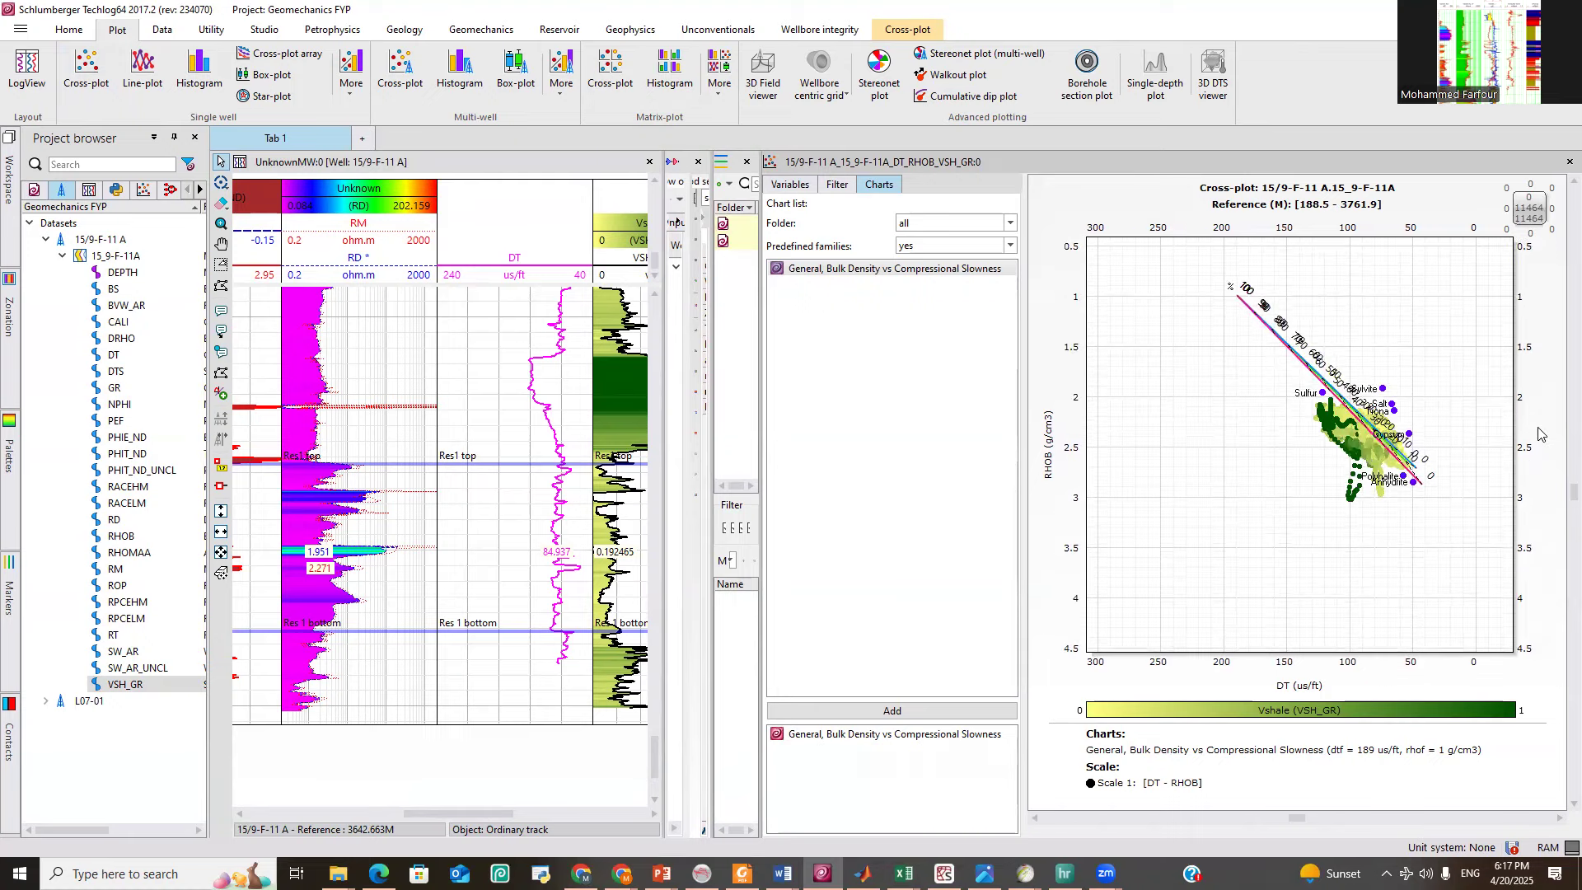
scroll(1540, 434, down, 1)
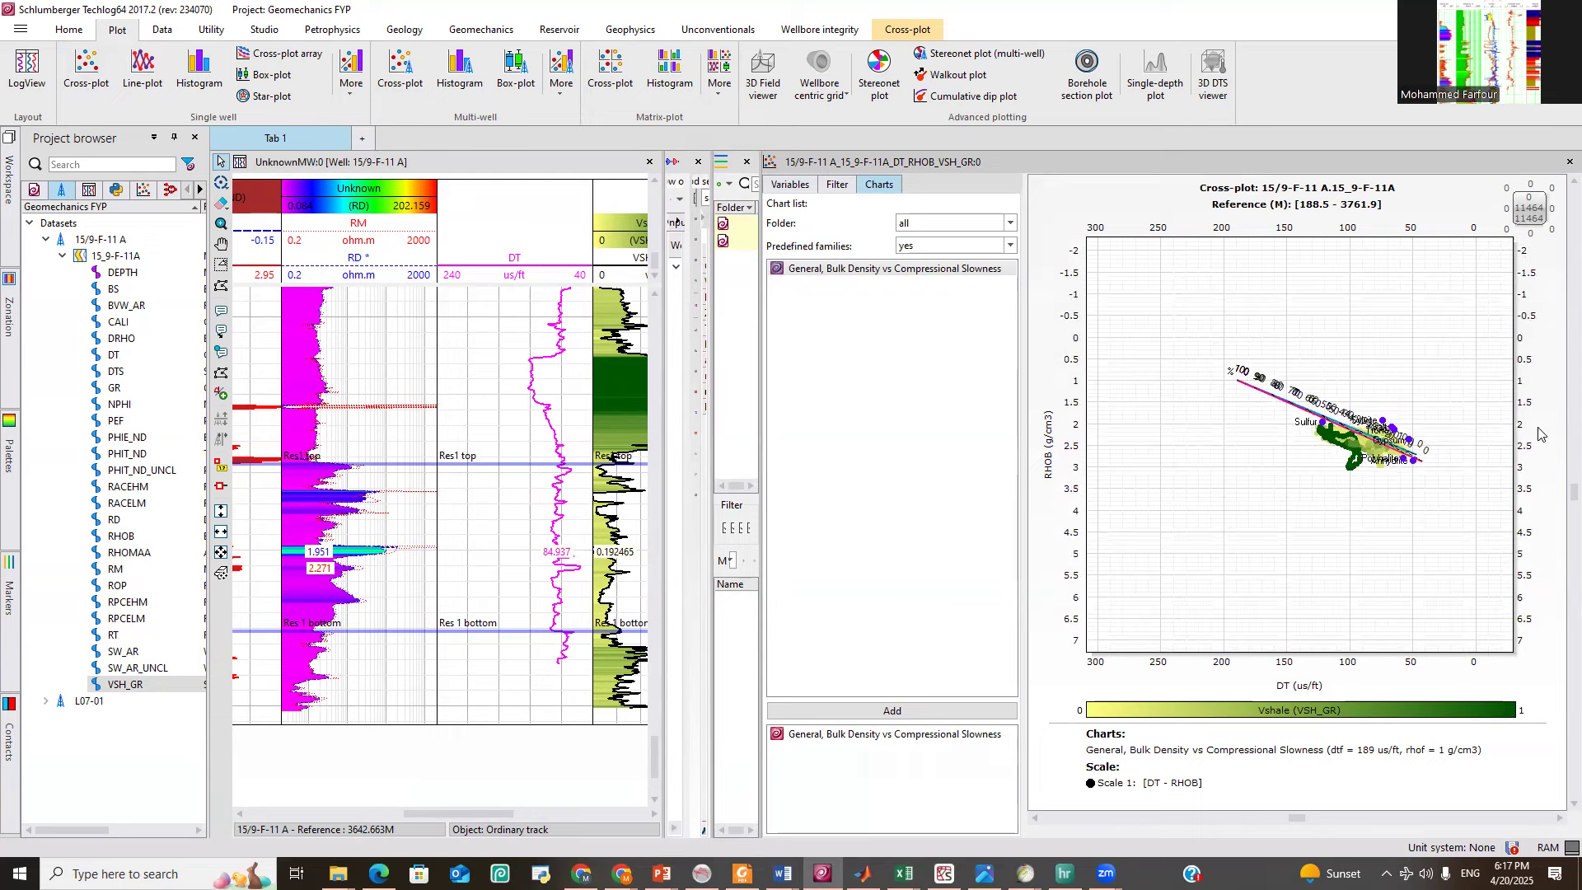
scroll(1540, 434, up, 1)
scroll(1544, 434, up, 1)
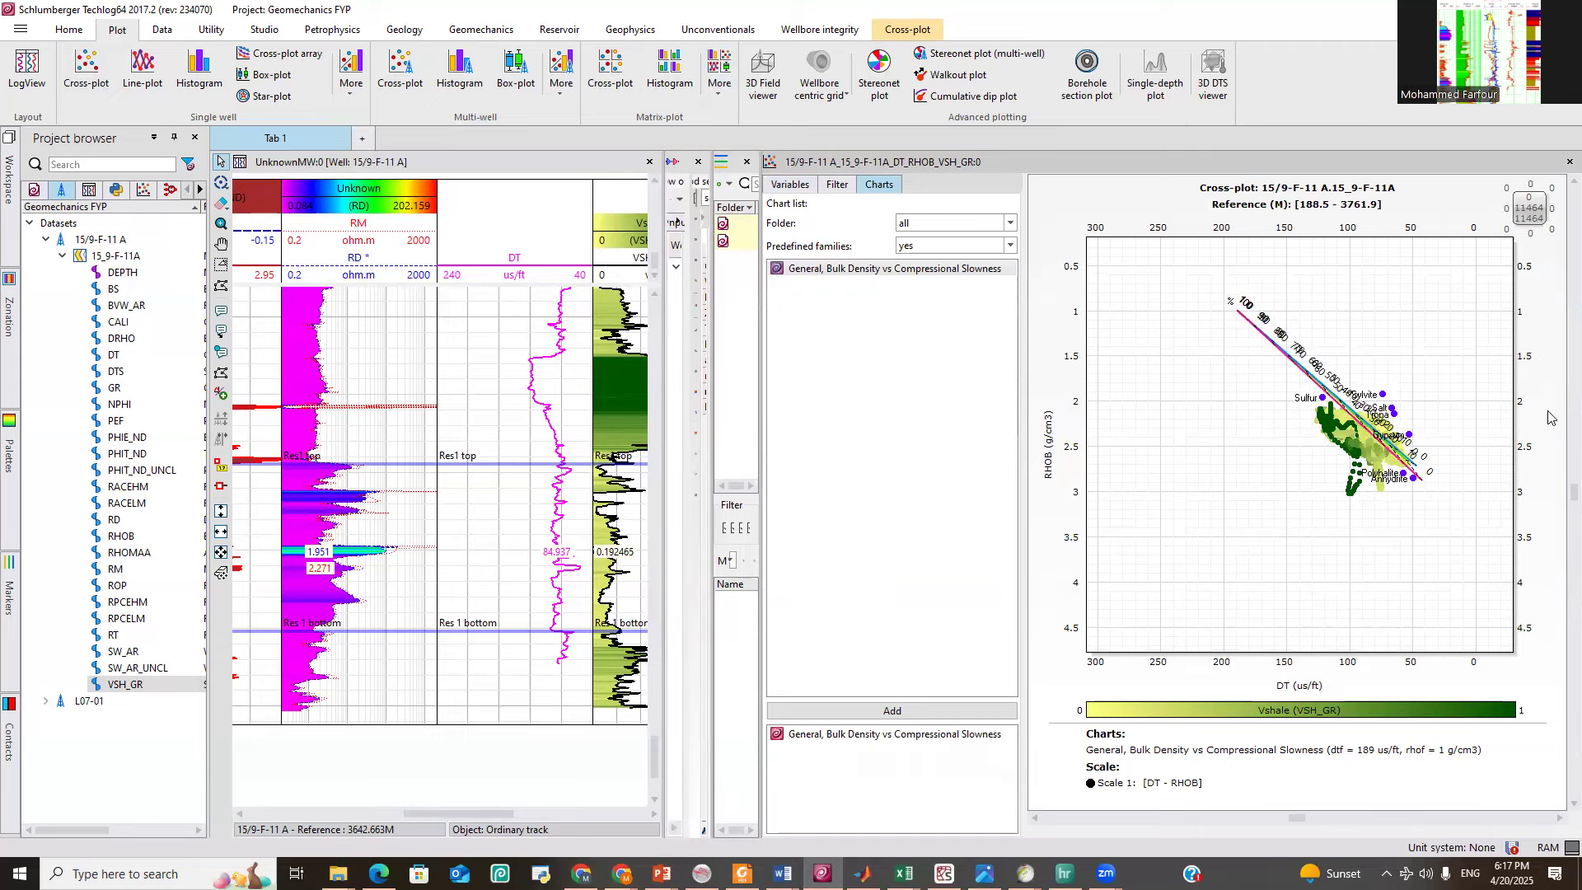
scroll(1535, 419, up, 1)
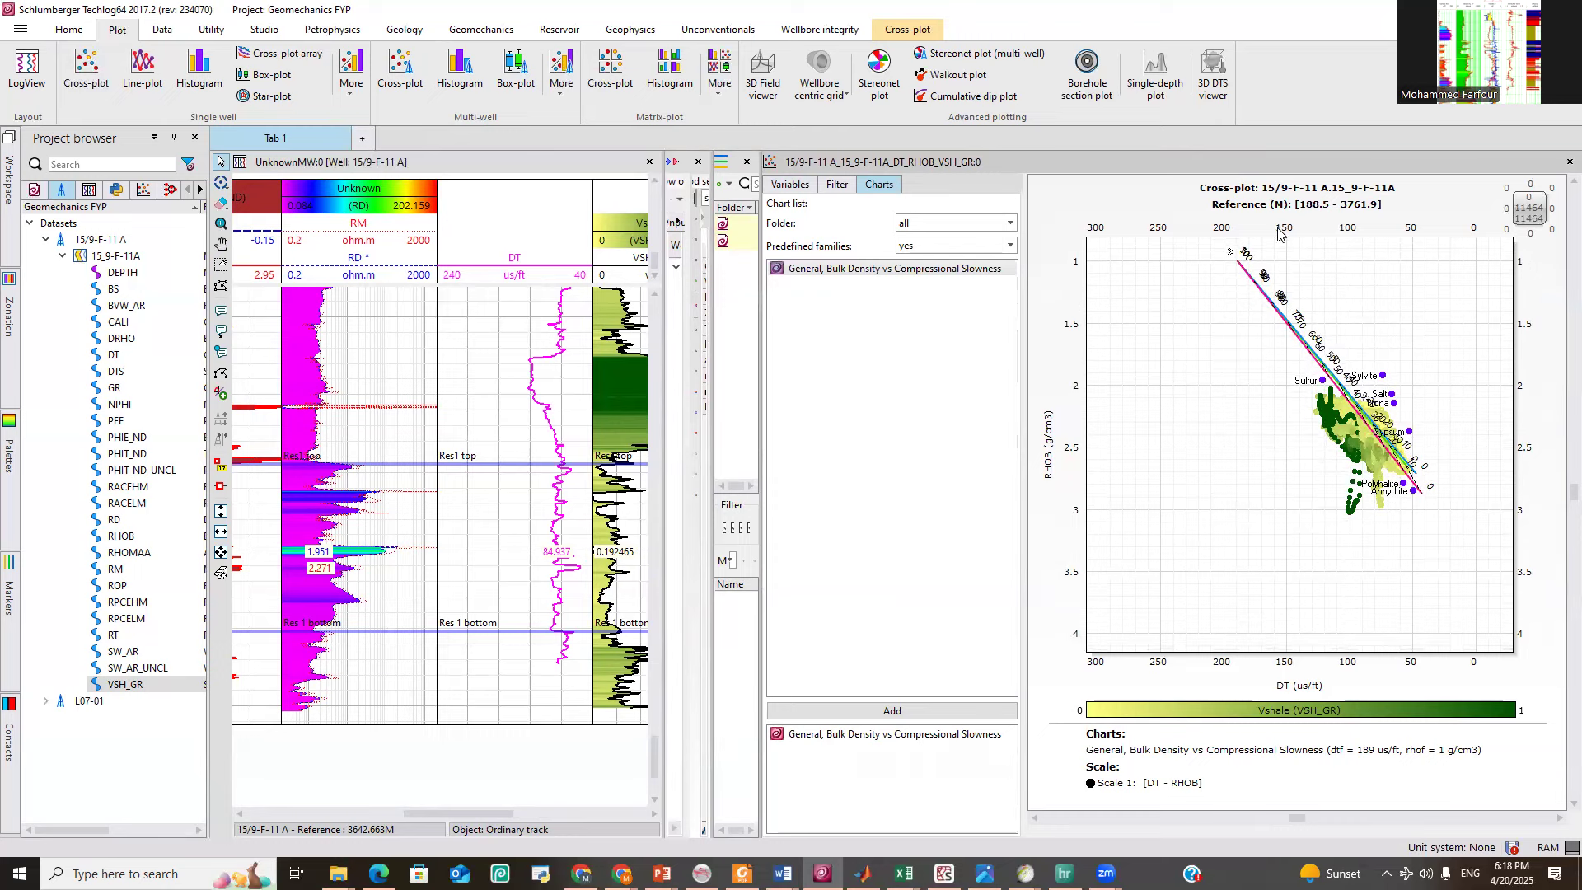
scroll(1279, 669, down, 1)
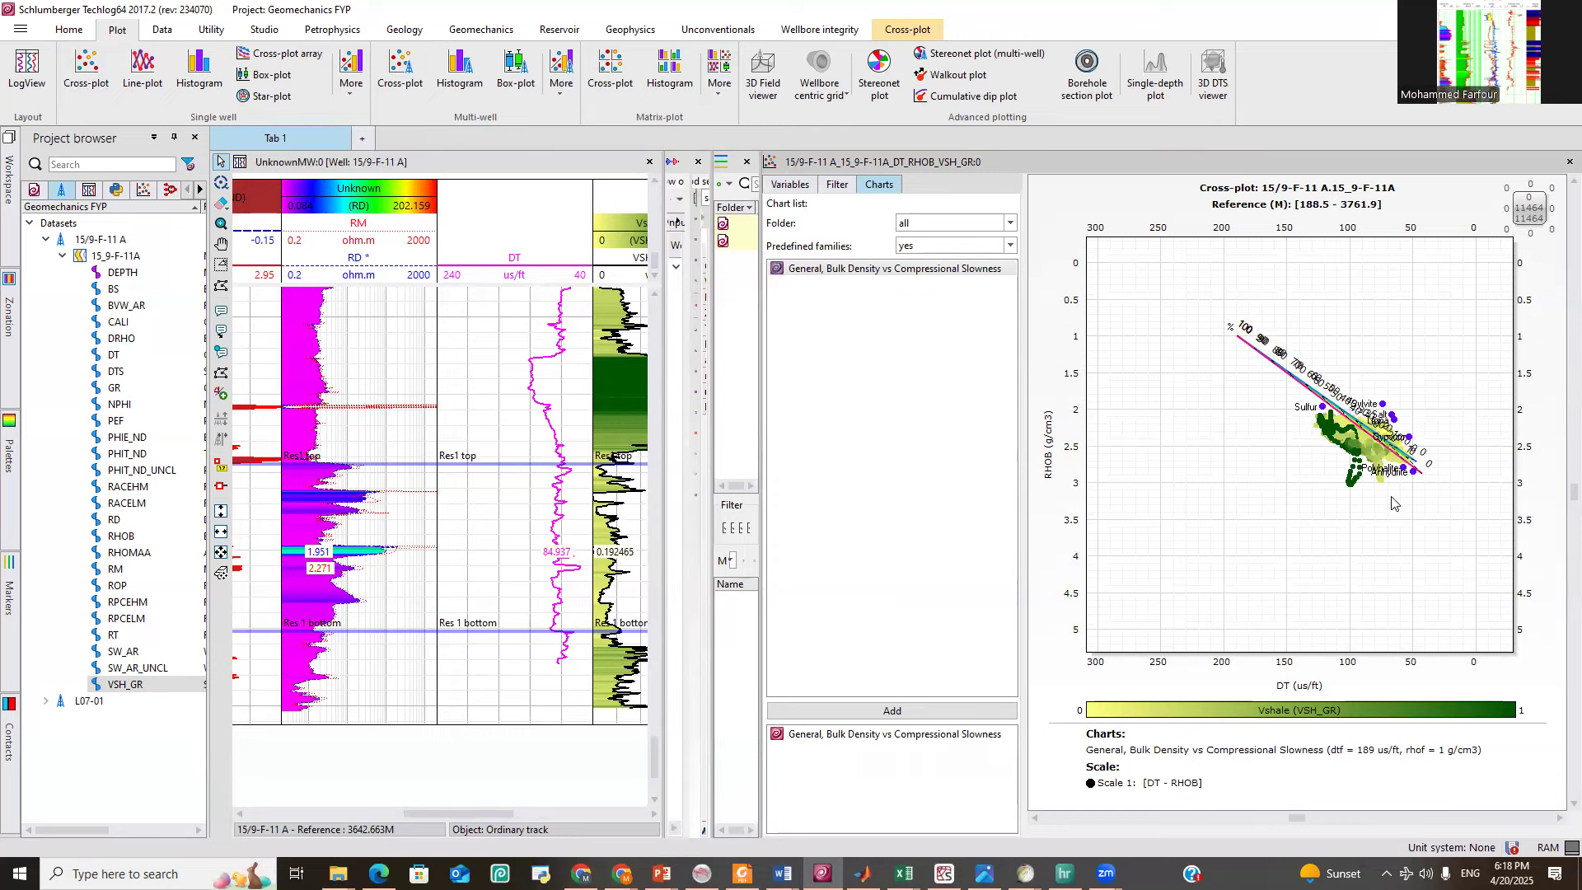
scroll(1416, 411, up, 1)
scroll(1429, 382, up, 3)
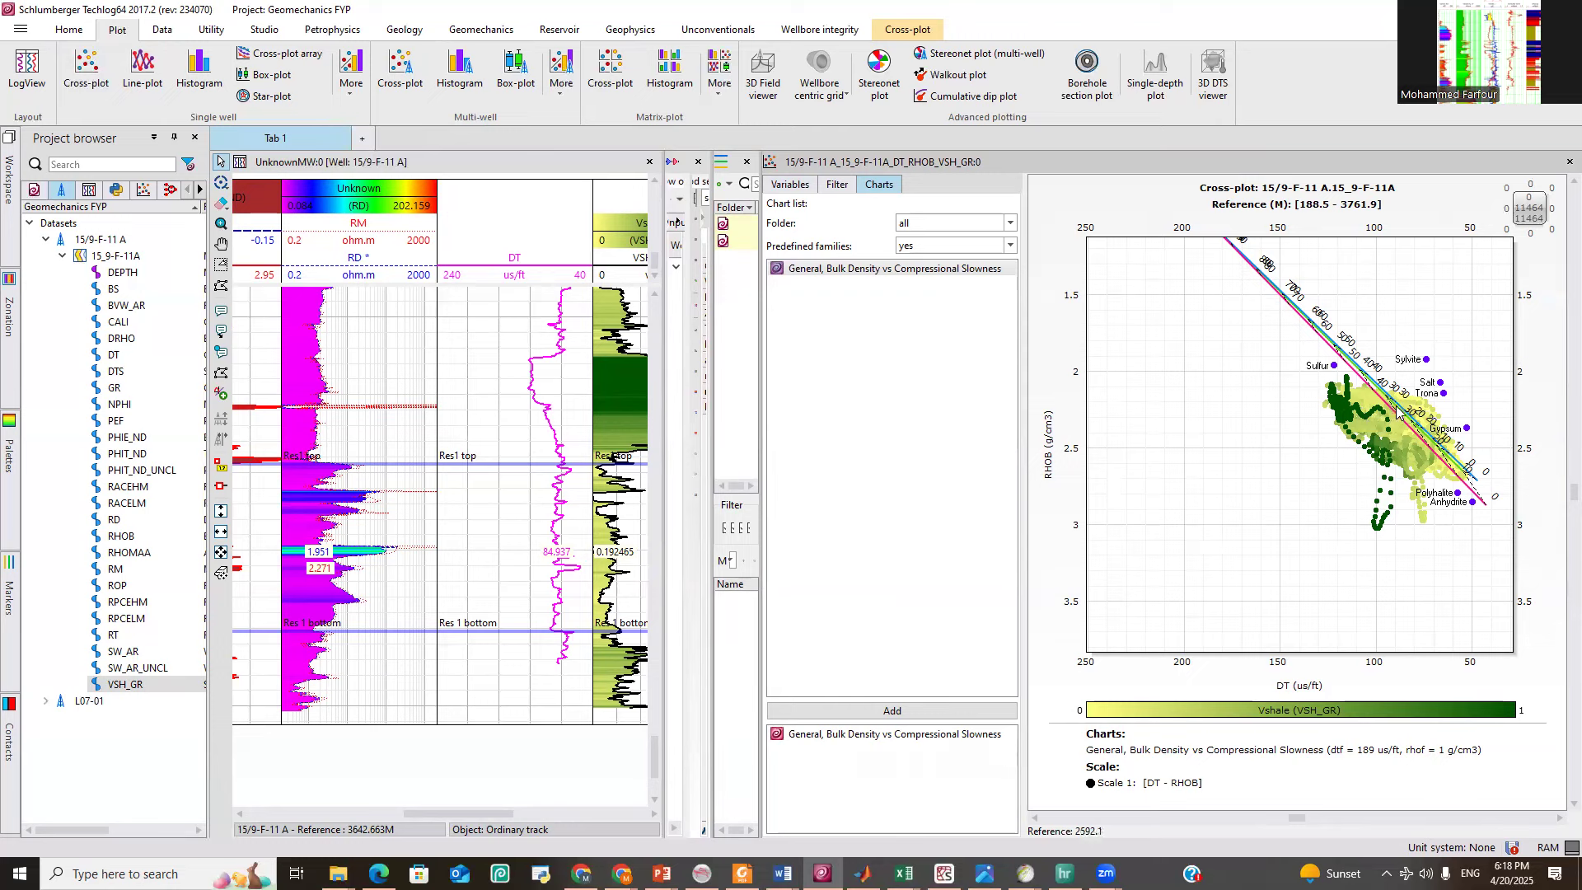
scroll(1398, 413, down, 4)
scroll(1522, 423, up, 2)
scroll(1520, 432, up, 2)
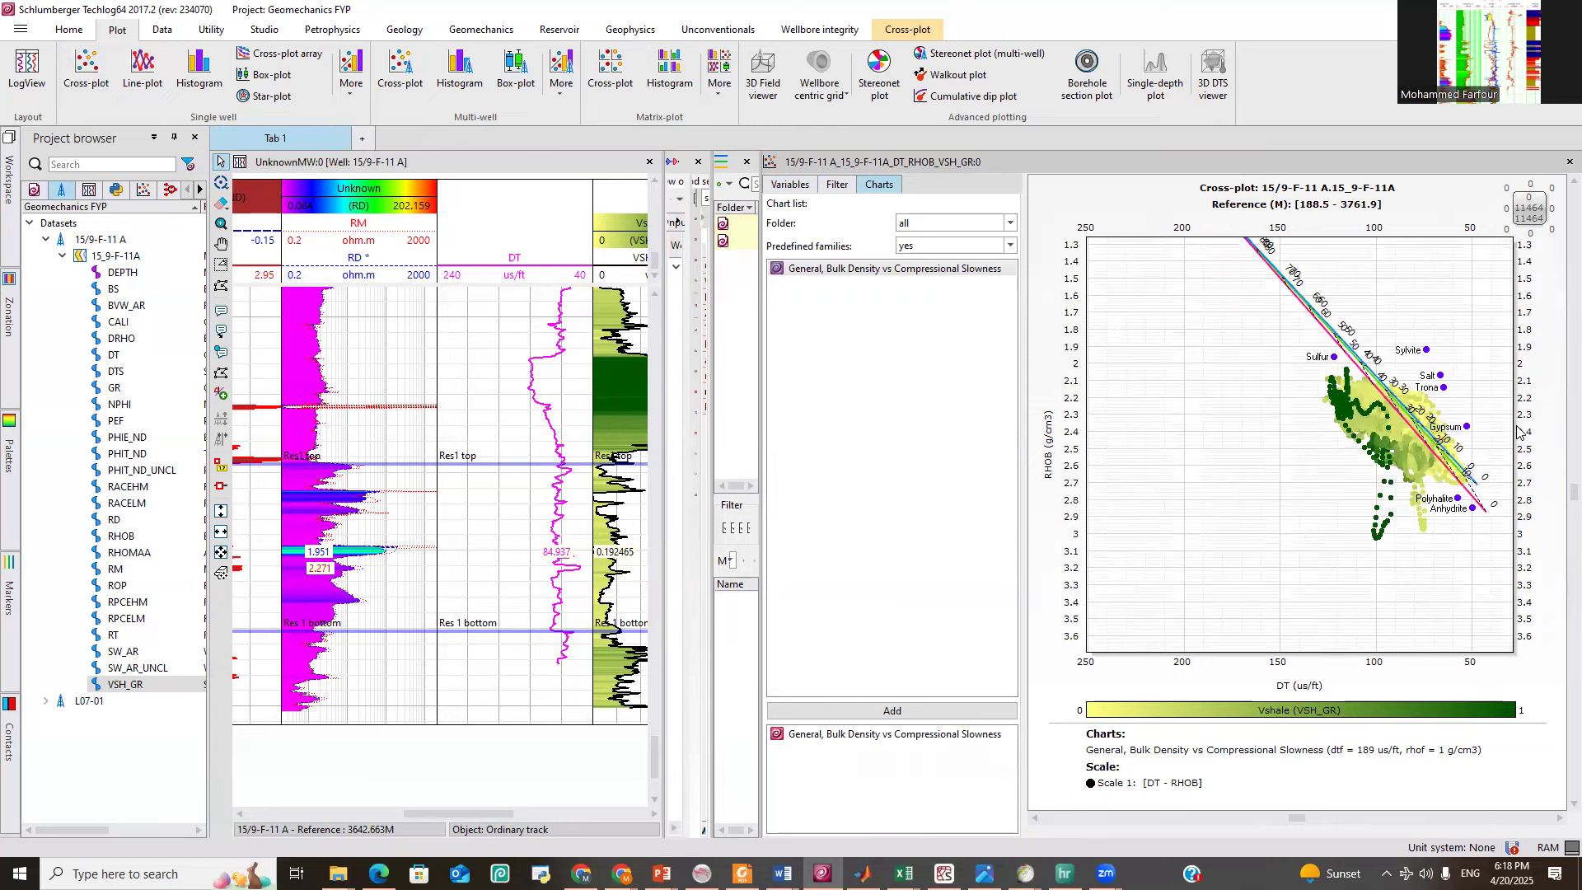
scroll(1513, 435, down, 2)
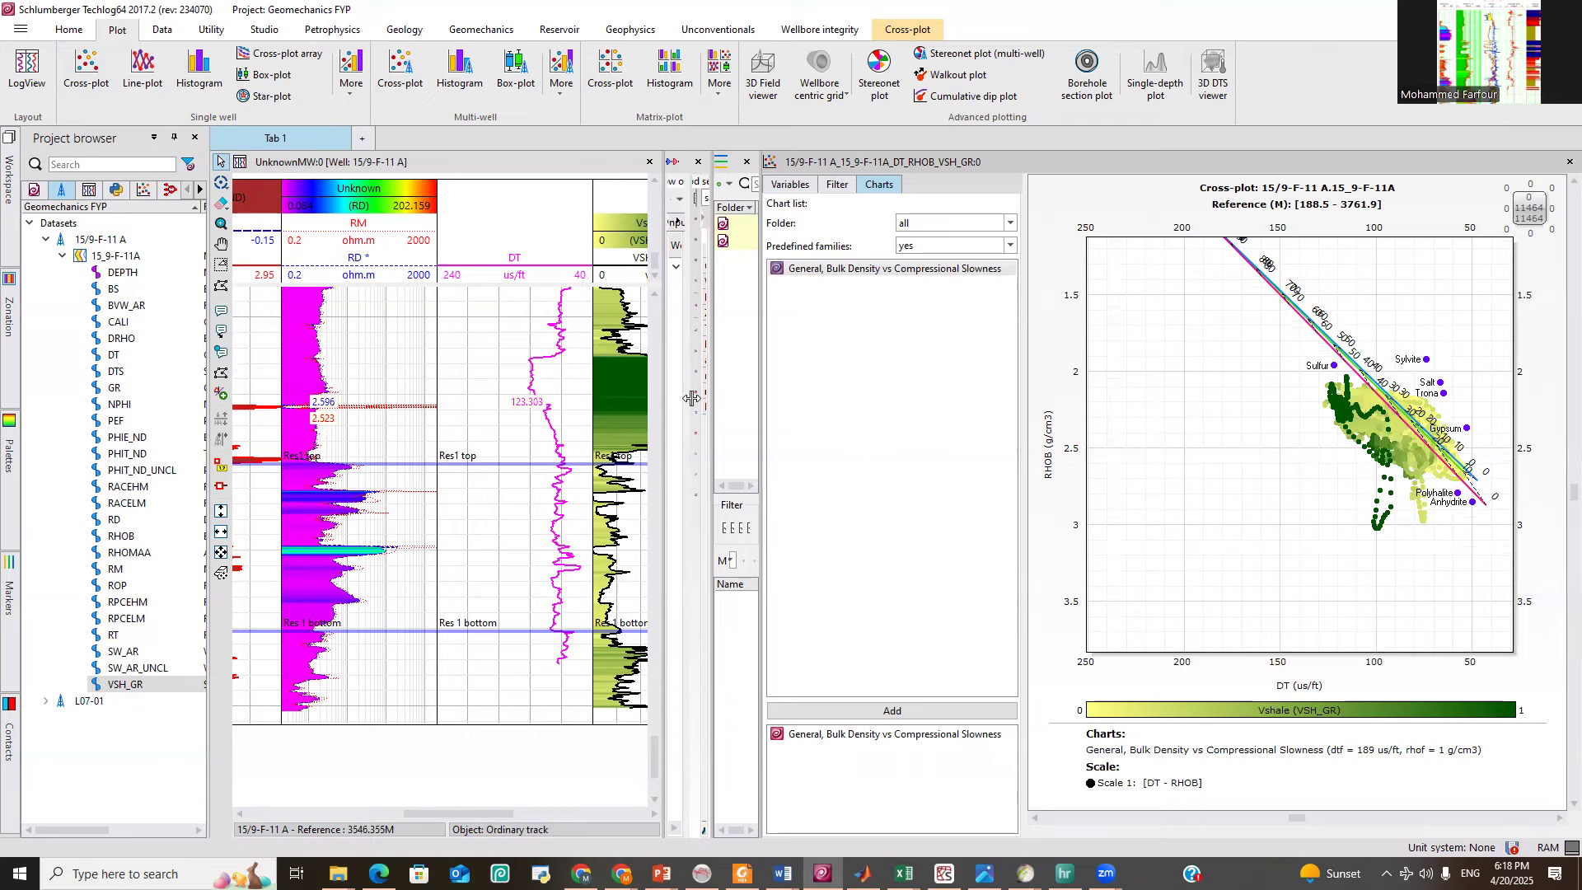
Widen the log layout window beside the workflow manager and cross-plot to show all tracks from the depth reference to SW_AR.
drag(710, 399, 1080, 371)
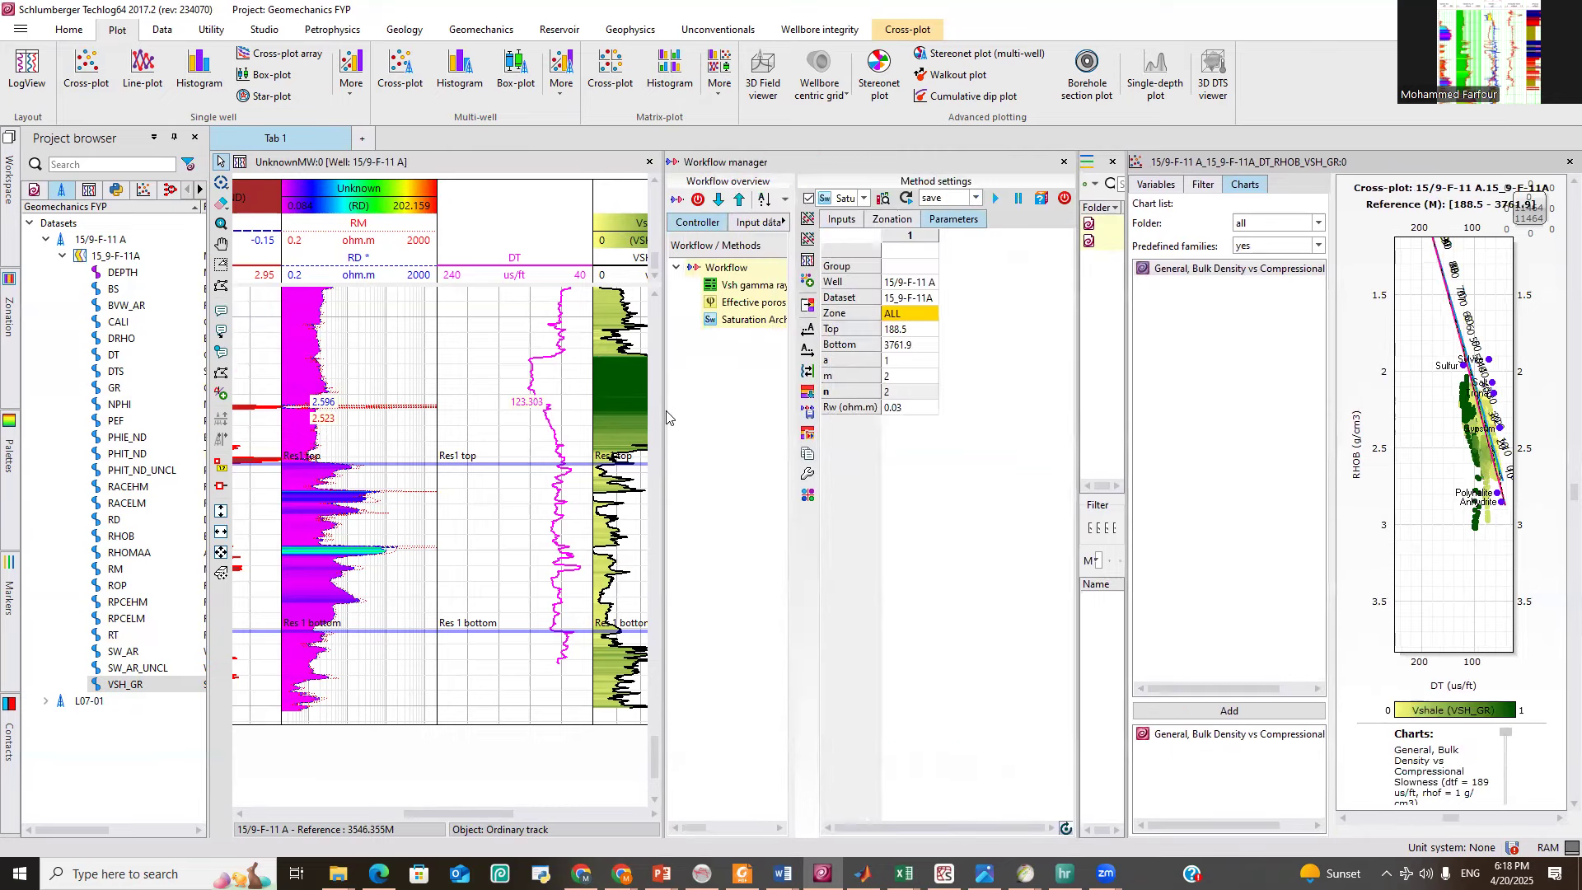
drag(663, 411, 1407, 402)
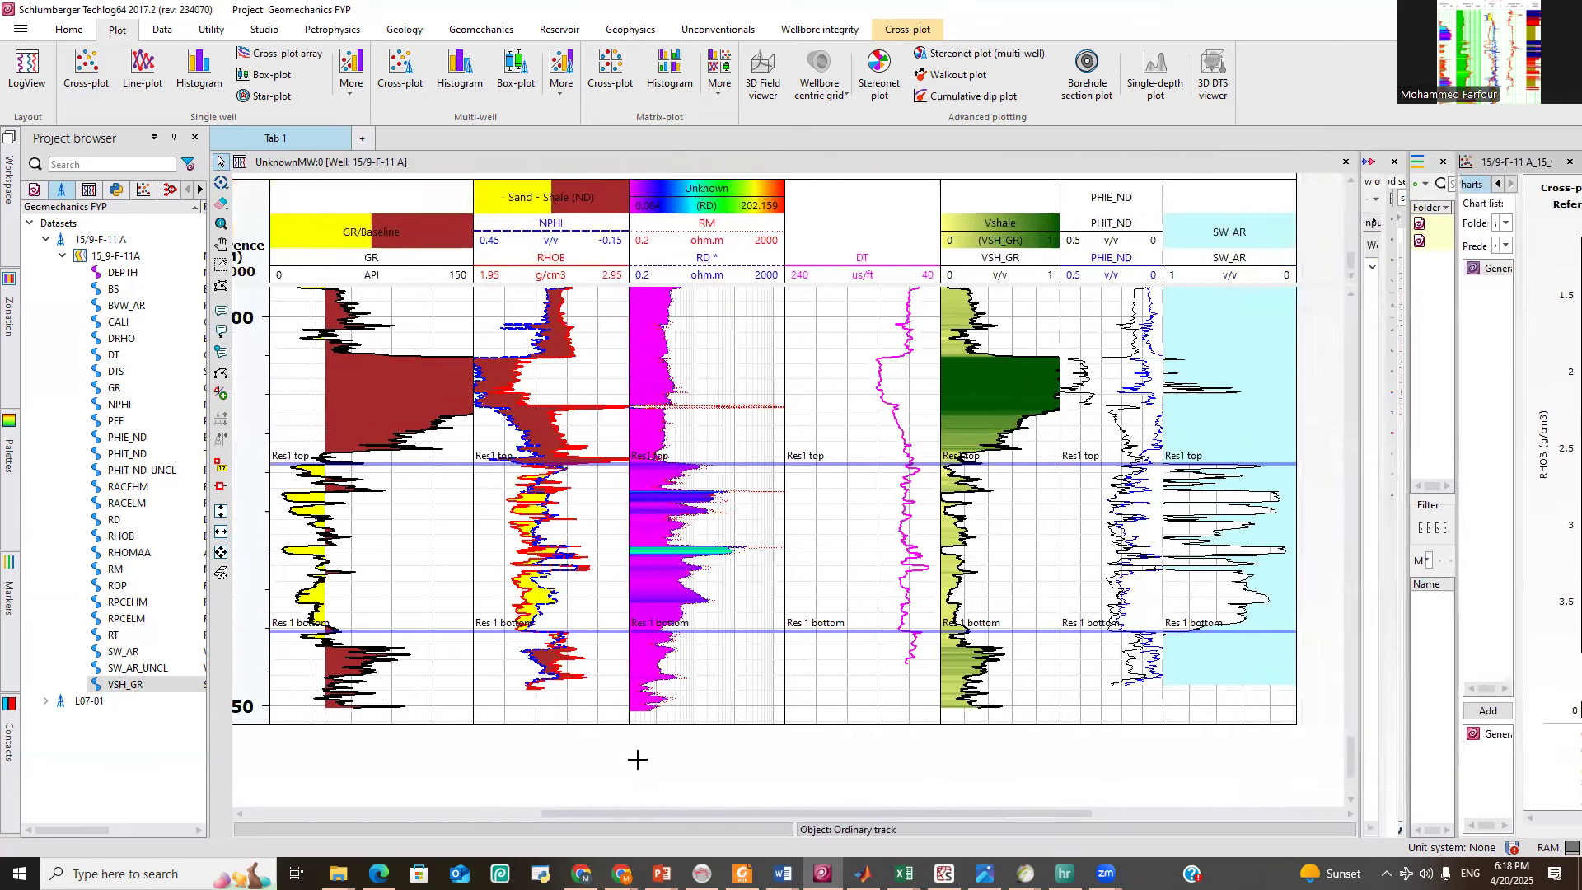
mouse_move(588, 814)
mouse_down()
mouse_move(545, 812)
mouse_move(564, 803)
mouse_up()
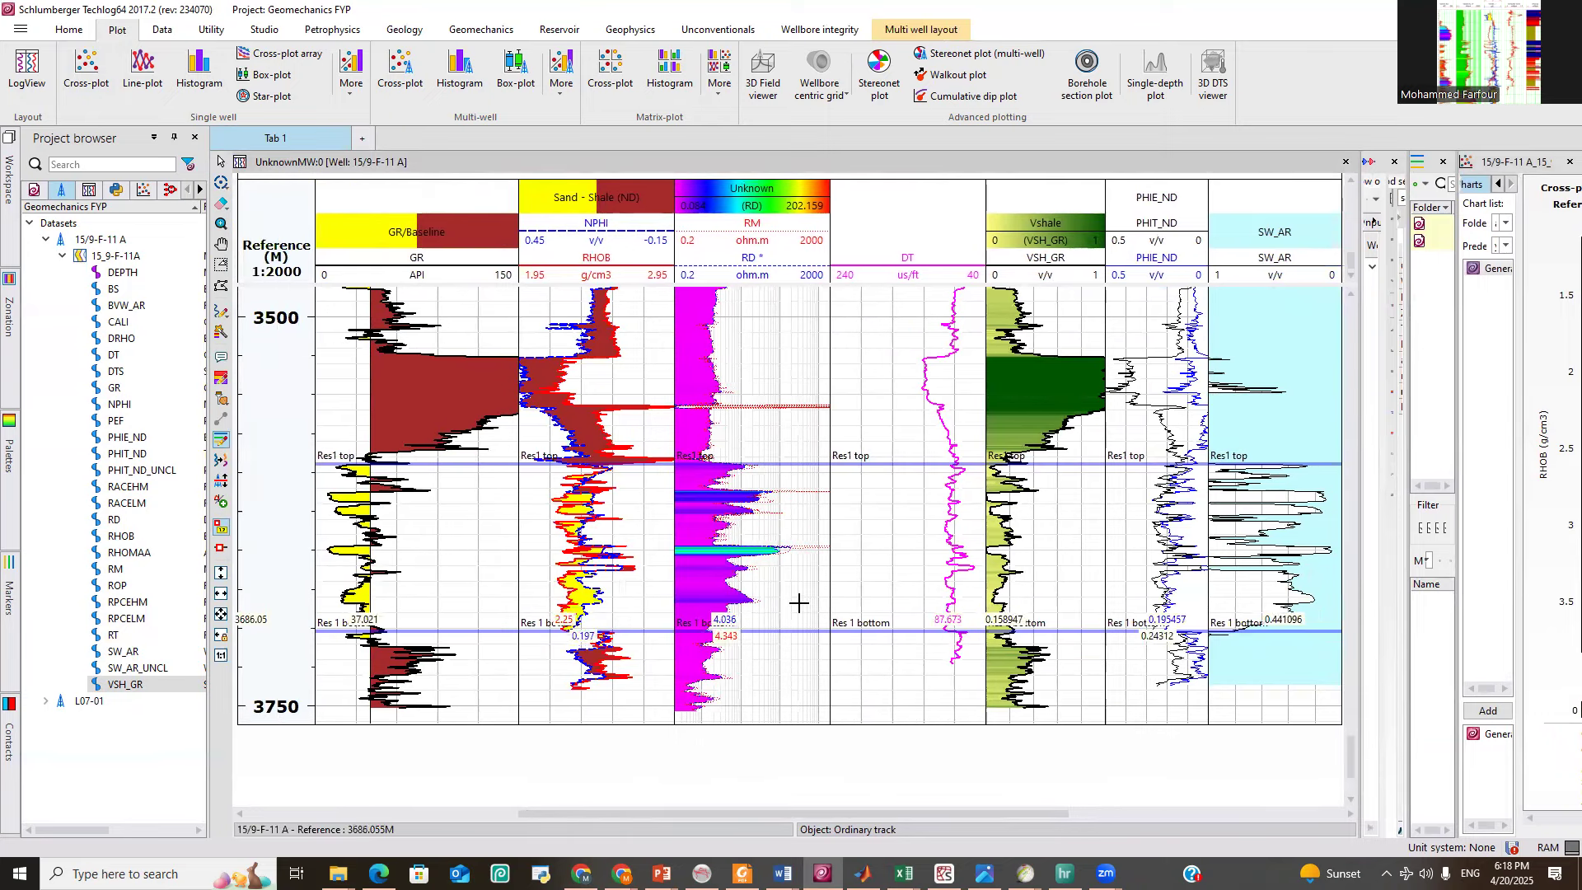
Examine the gamma ray, density-neutron, resistivity, sonic, shale volume, porosity and saturation tracks above the reservoir, up past 2750 m and back to the Res1 interval.
scroll(799, 604, up, 3)
scroll(799, 604, up, 9)
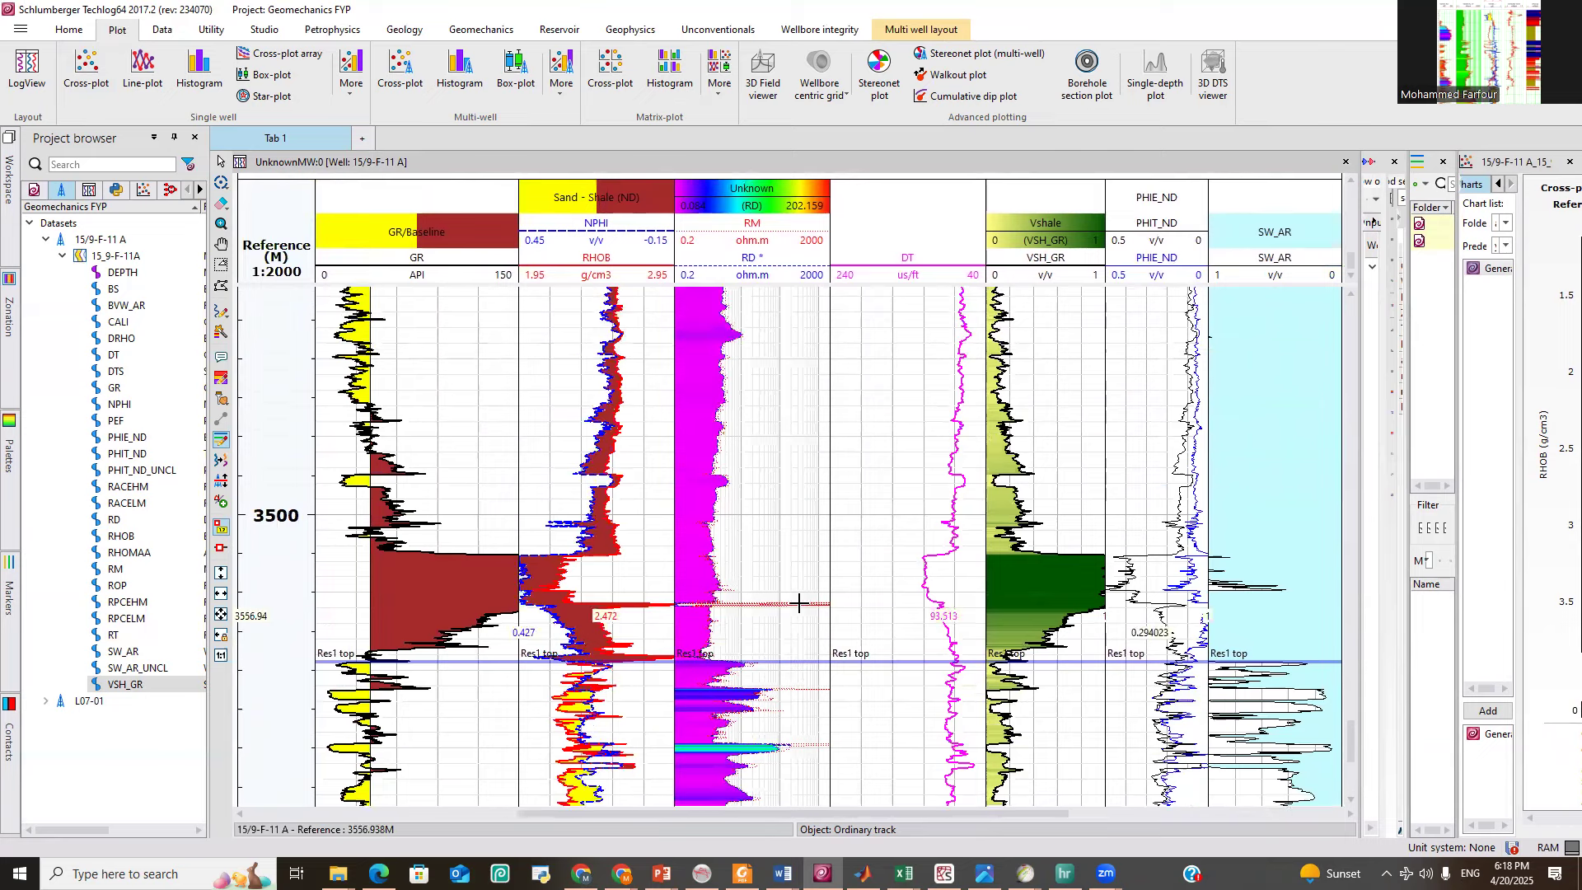
scroll(798, 604, up, 9)
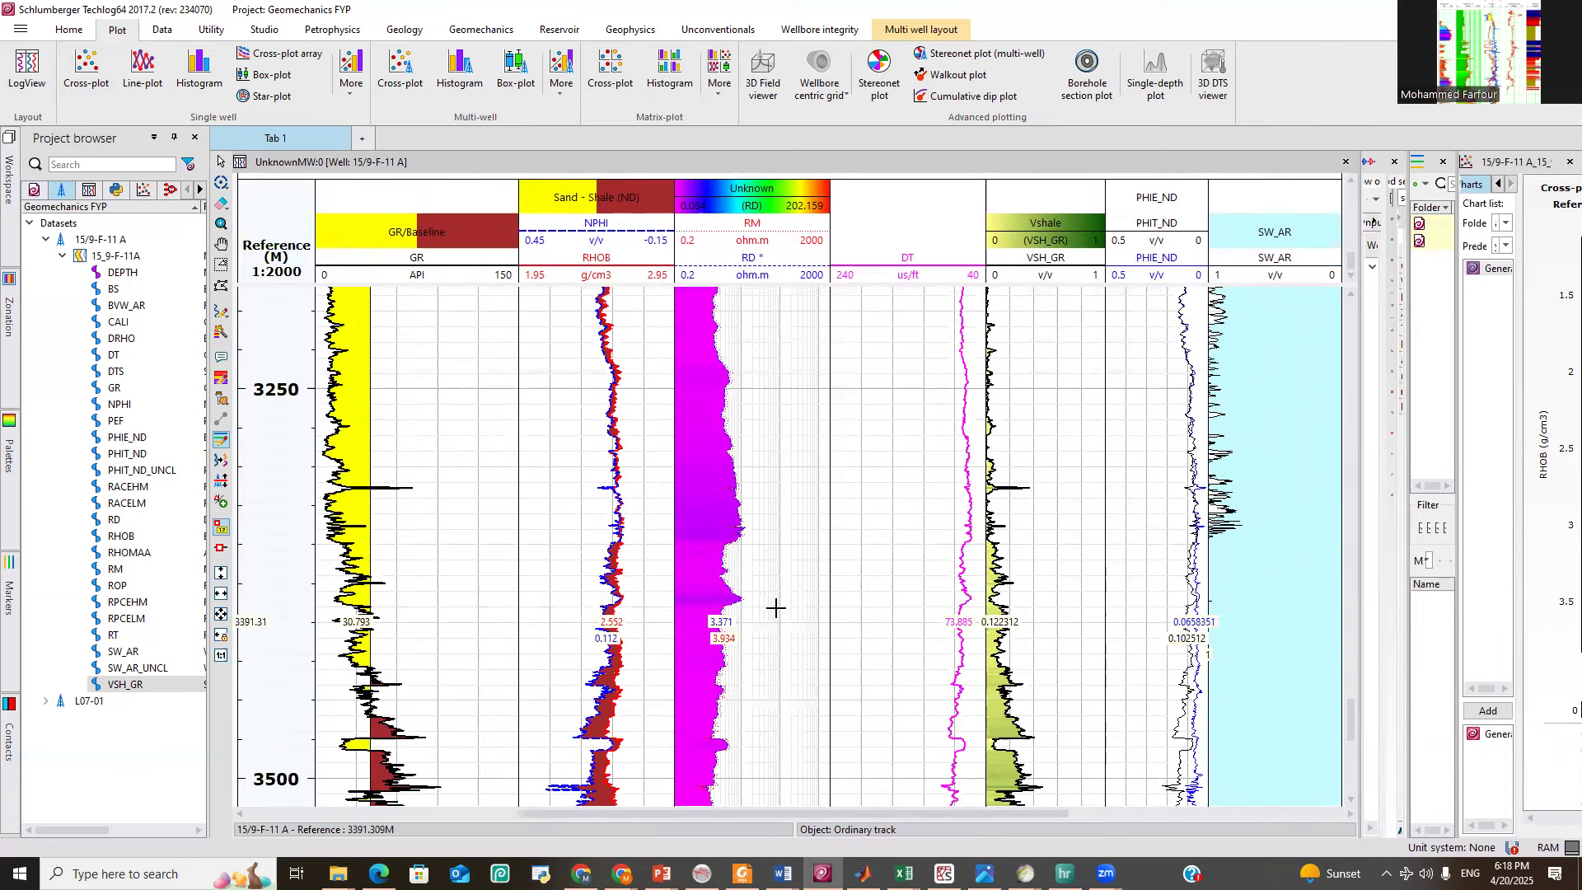
scroll(773, 610, up, 7)
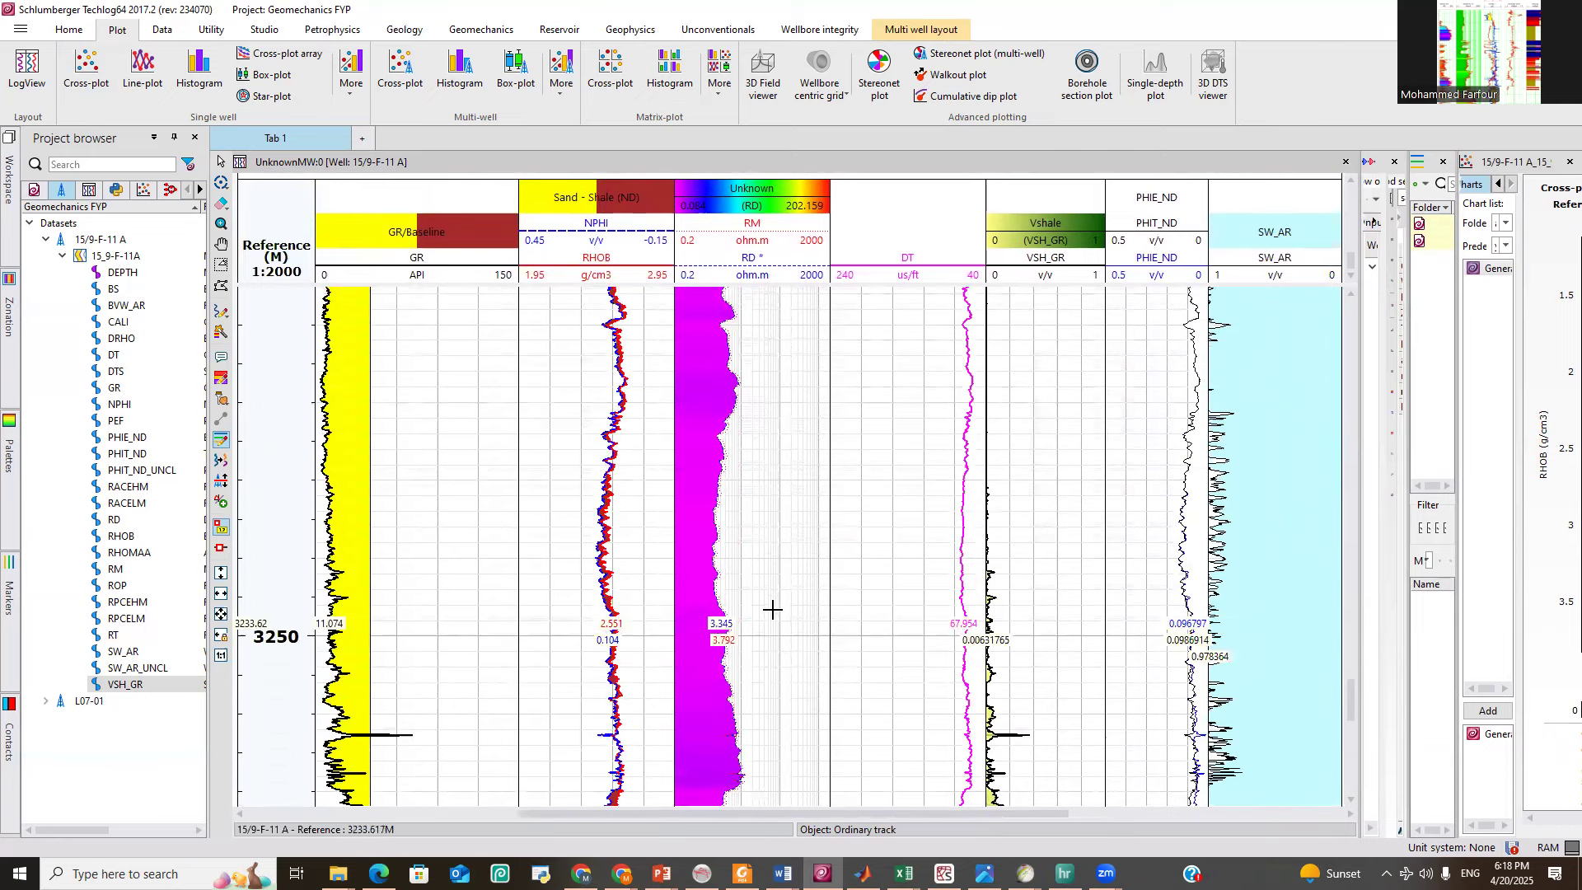
scroll(760, 615, up, 12)
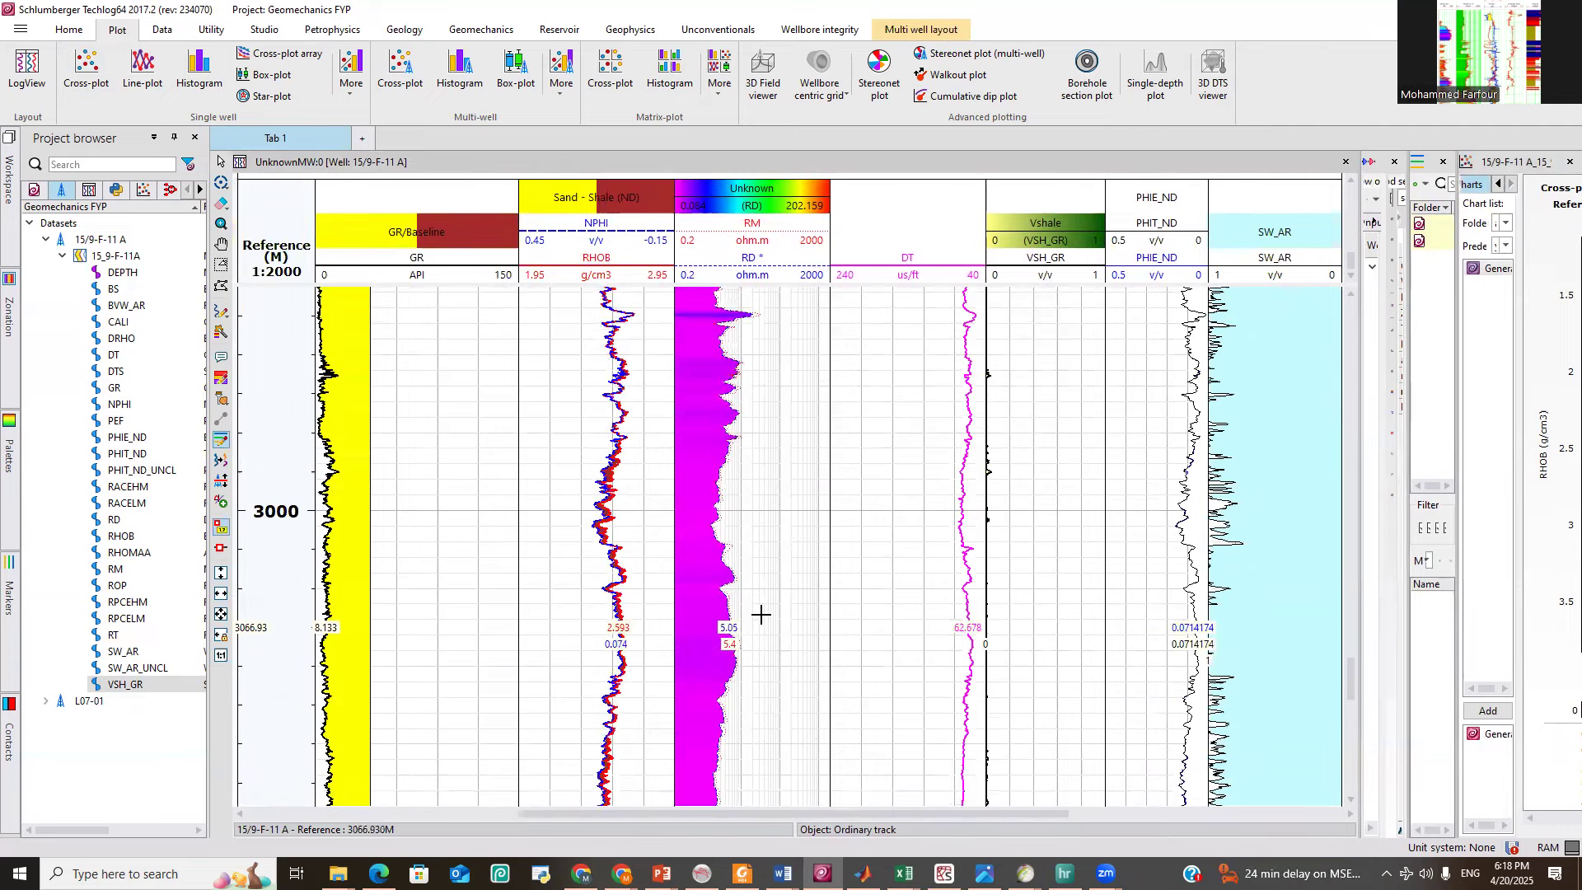
scroll(761, 615, up, 8)
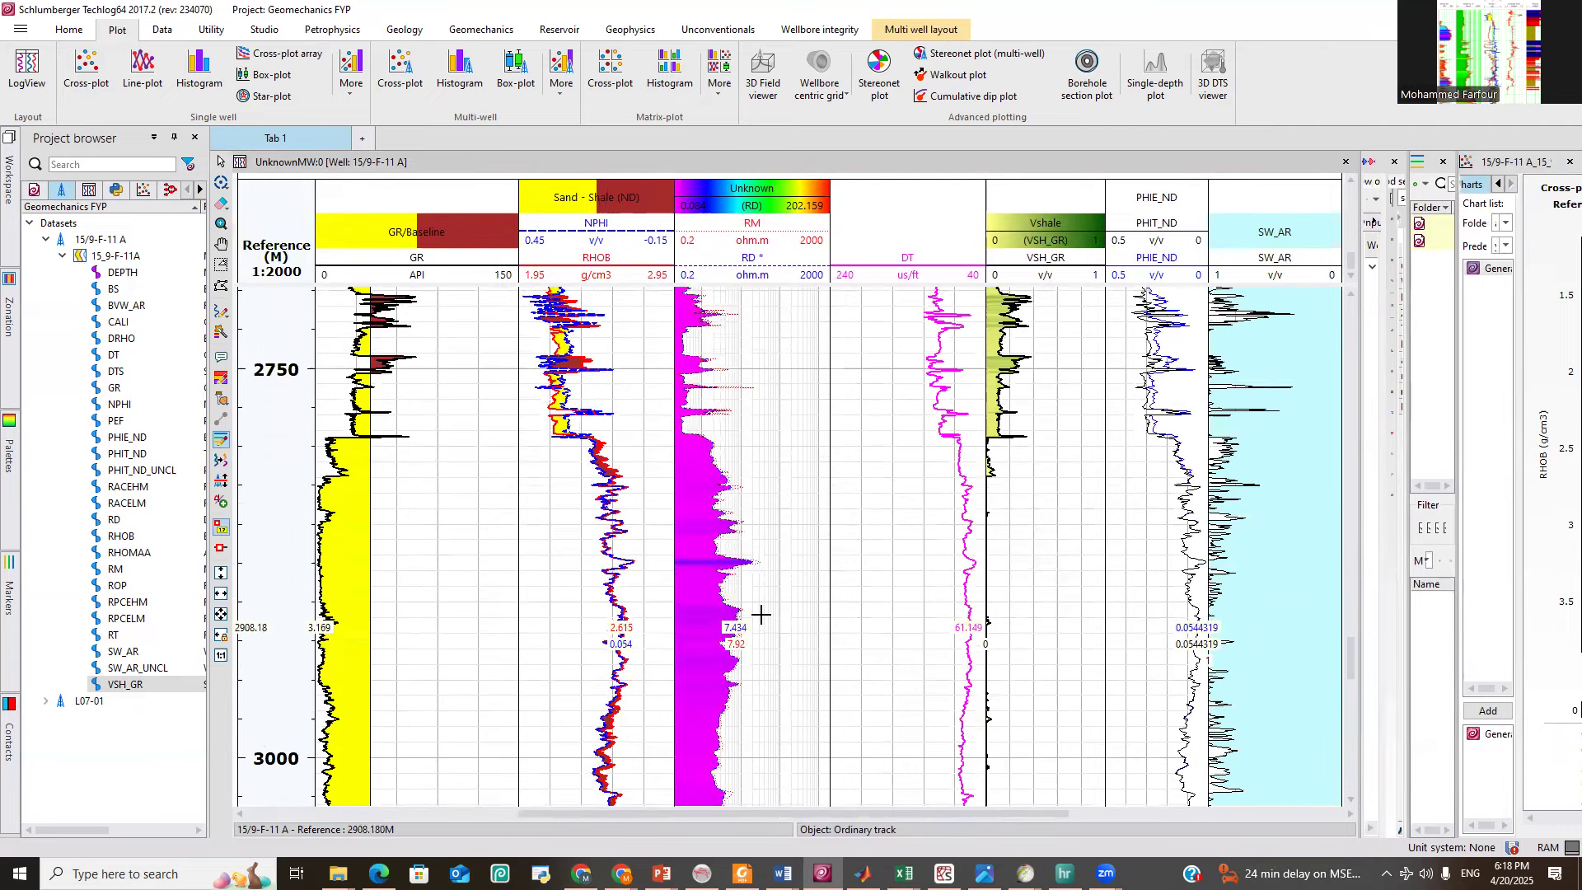
scroll(760, 615, up, 7)
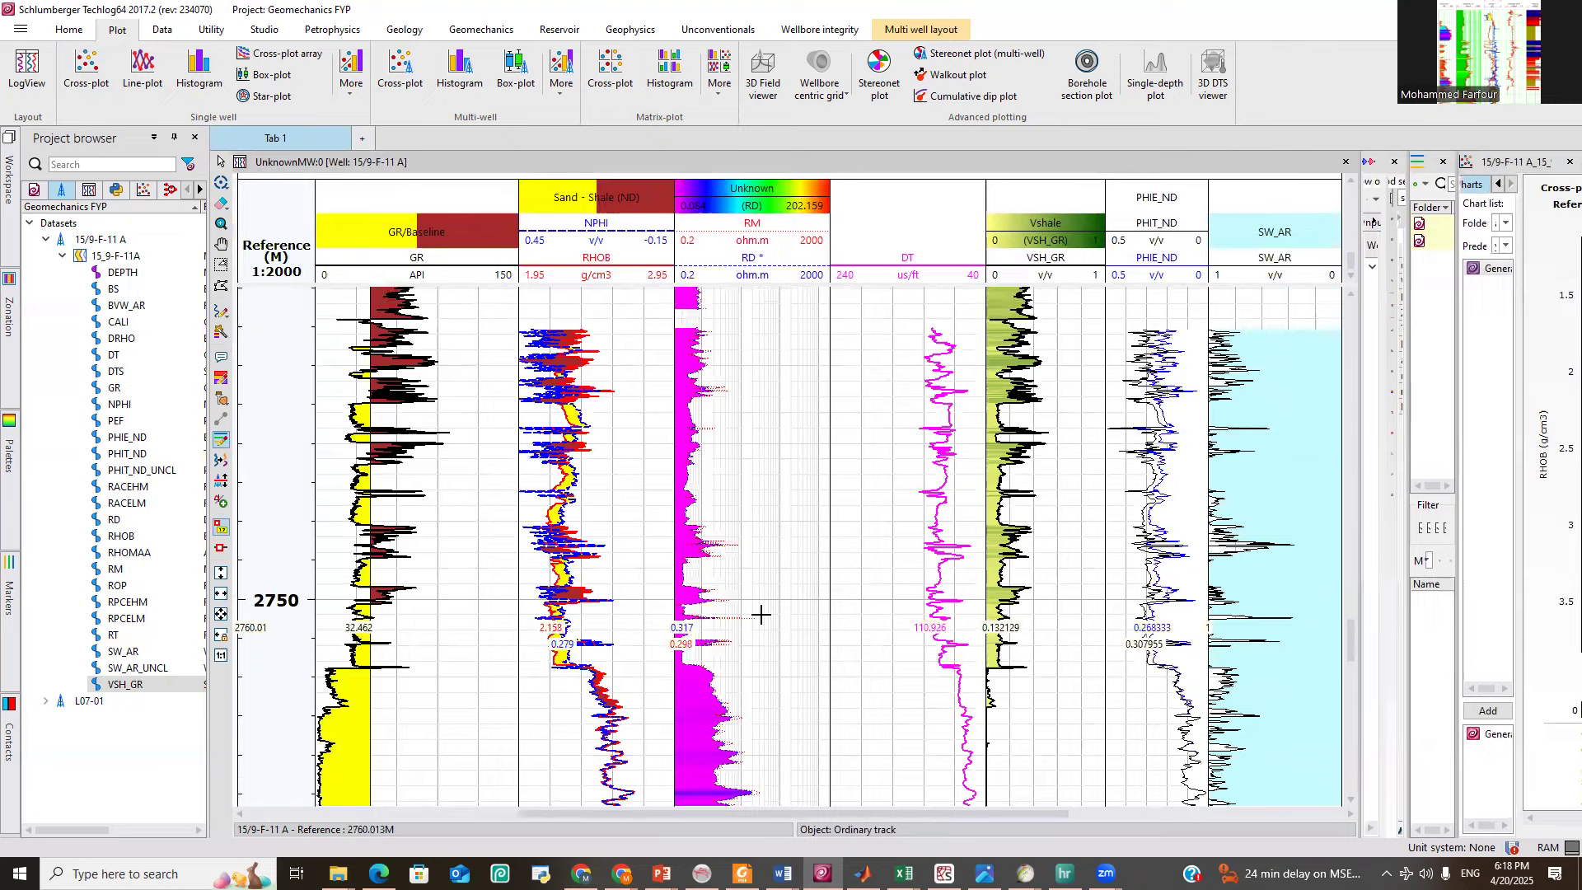
scroll(760, 615, down, 9)
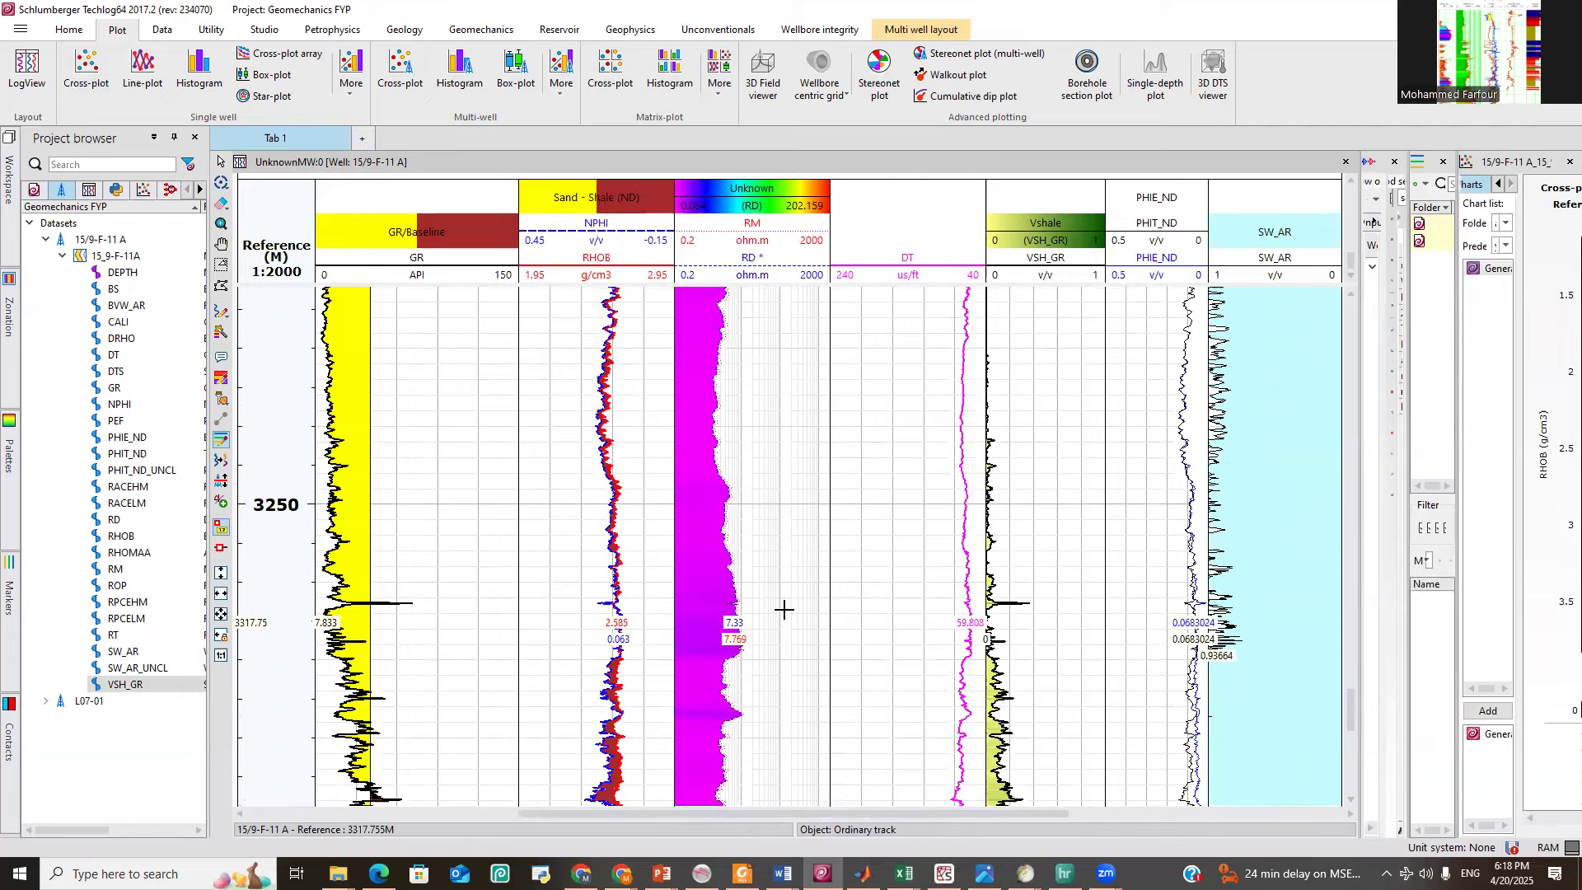
scroll(784, 610, down, 10)
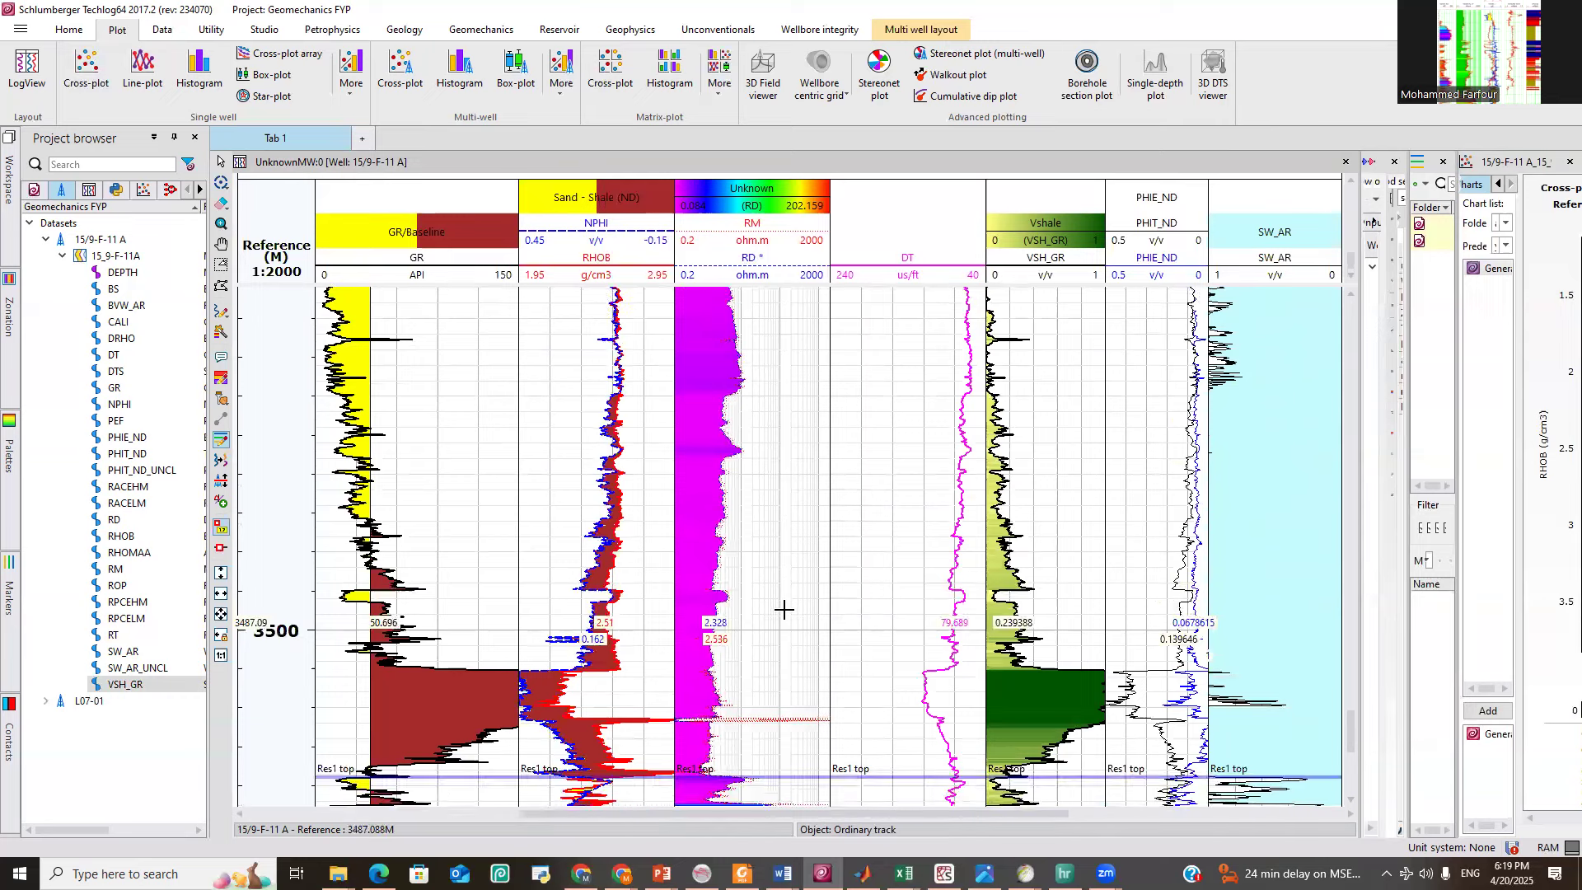
scroll(784, 610, down, 5)
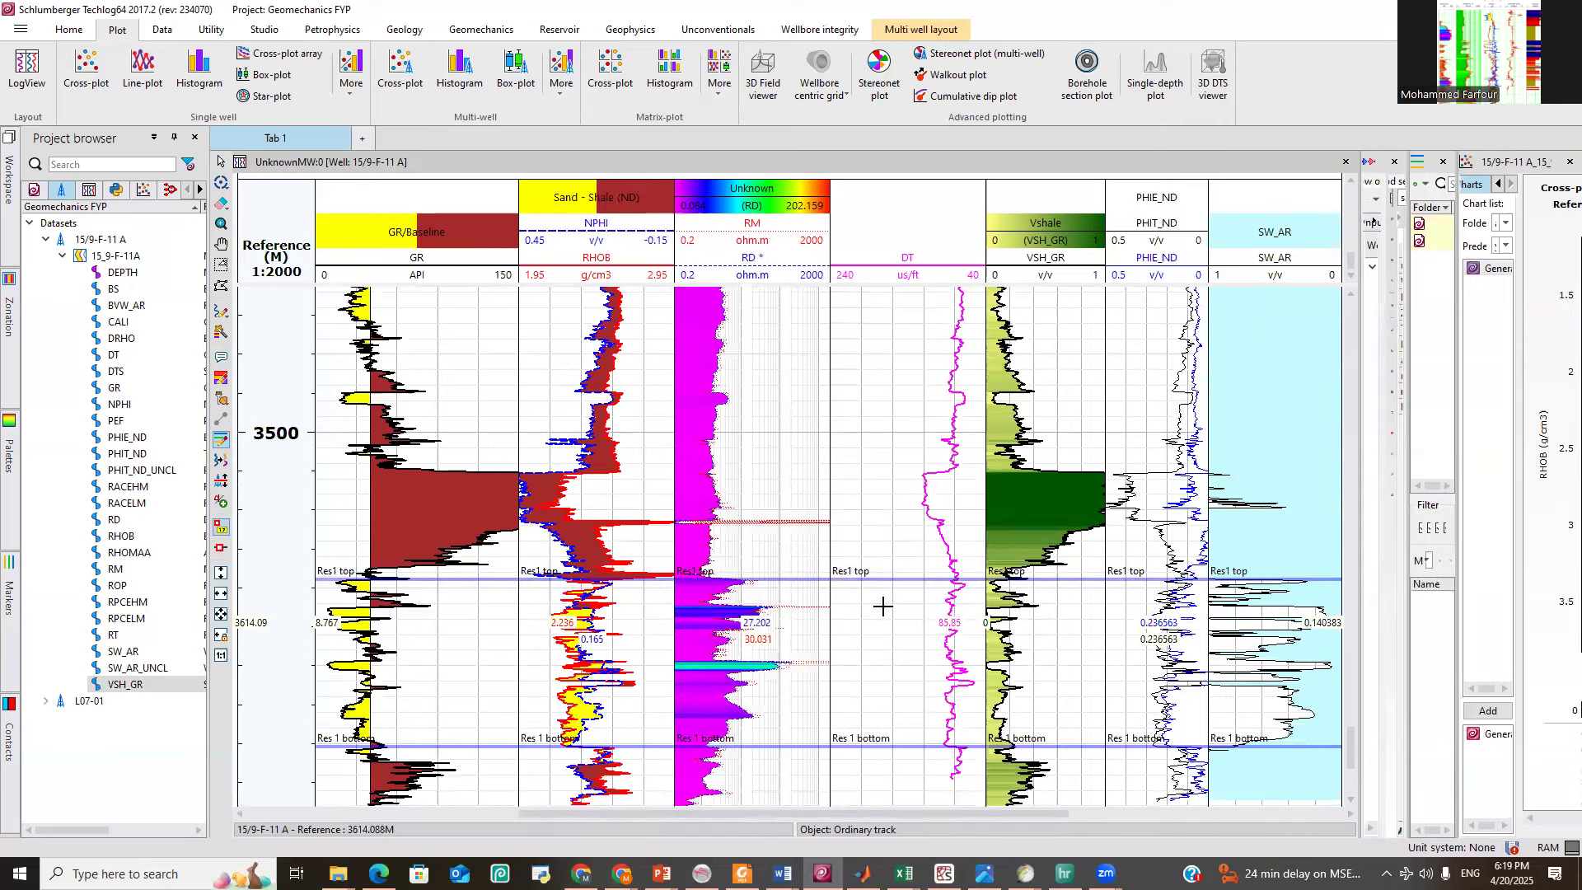